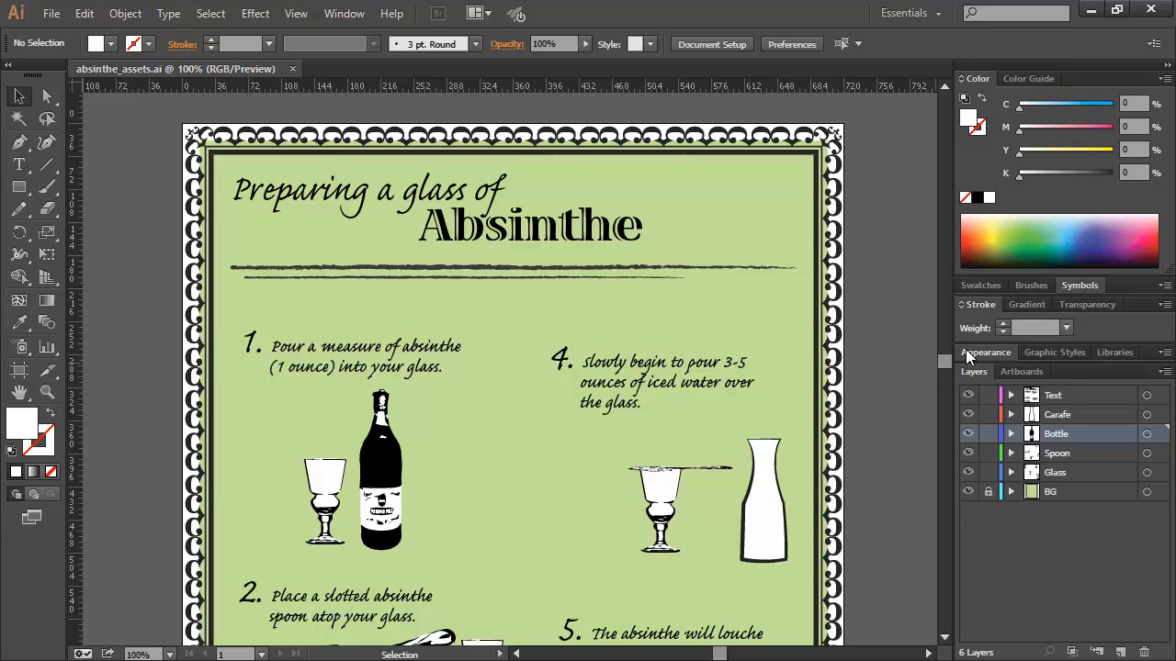
Select the step 1 bottle and glass in turn, and move the bottle slightly right and down
drag(942, 362, 939, 364)
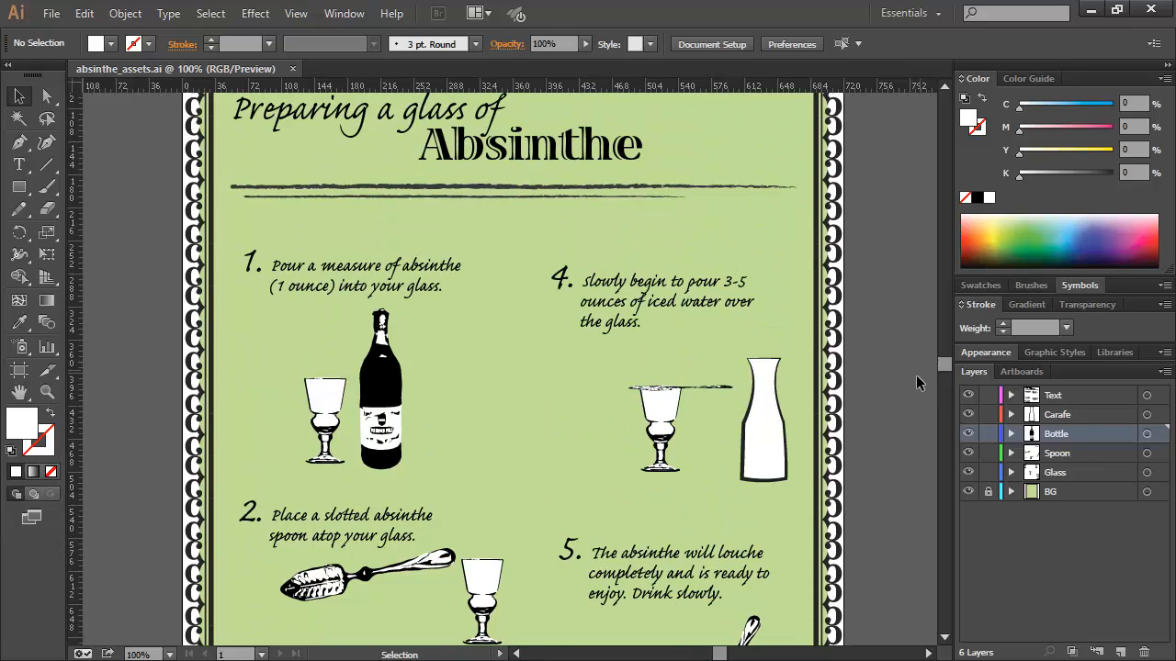
click(384, 393)
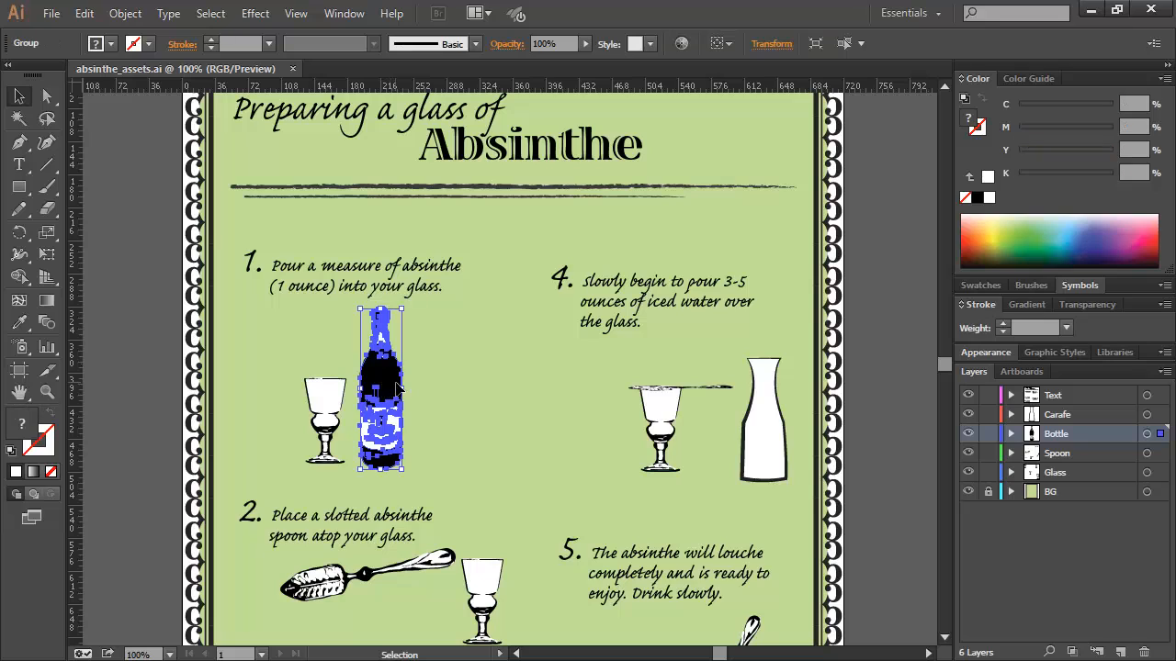
click(441, 397)
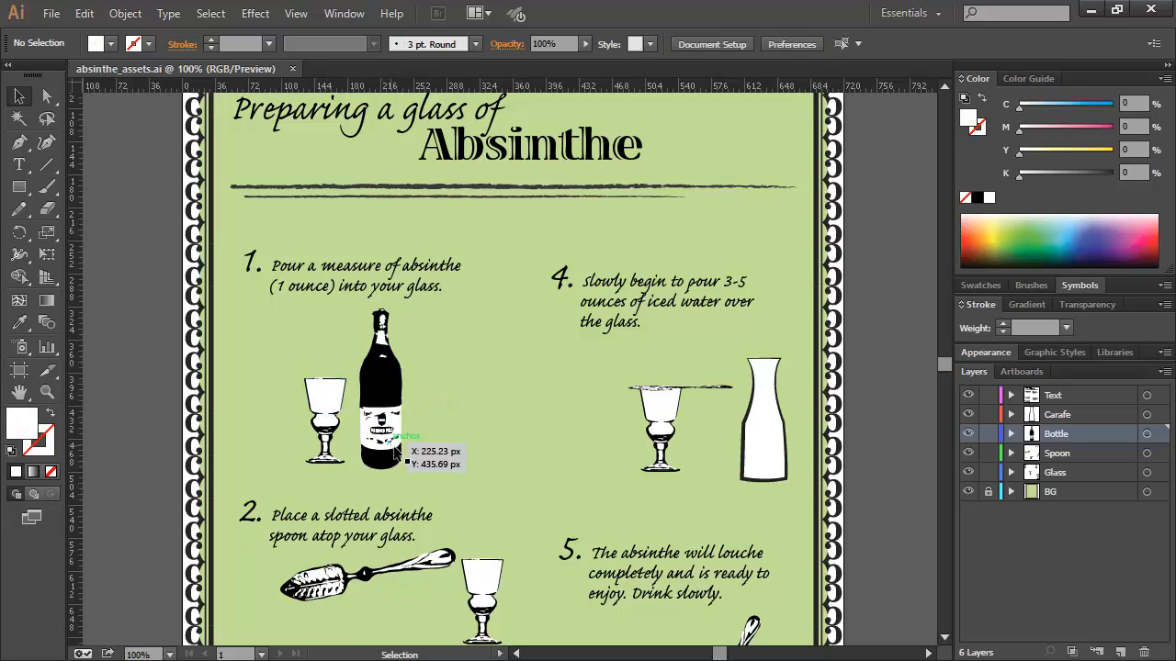
click(335, 407)
click(486, 418)
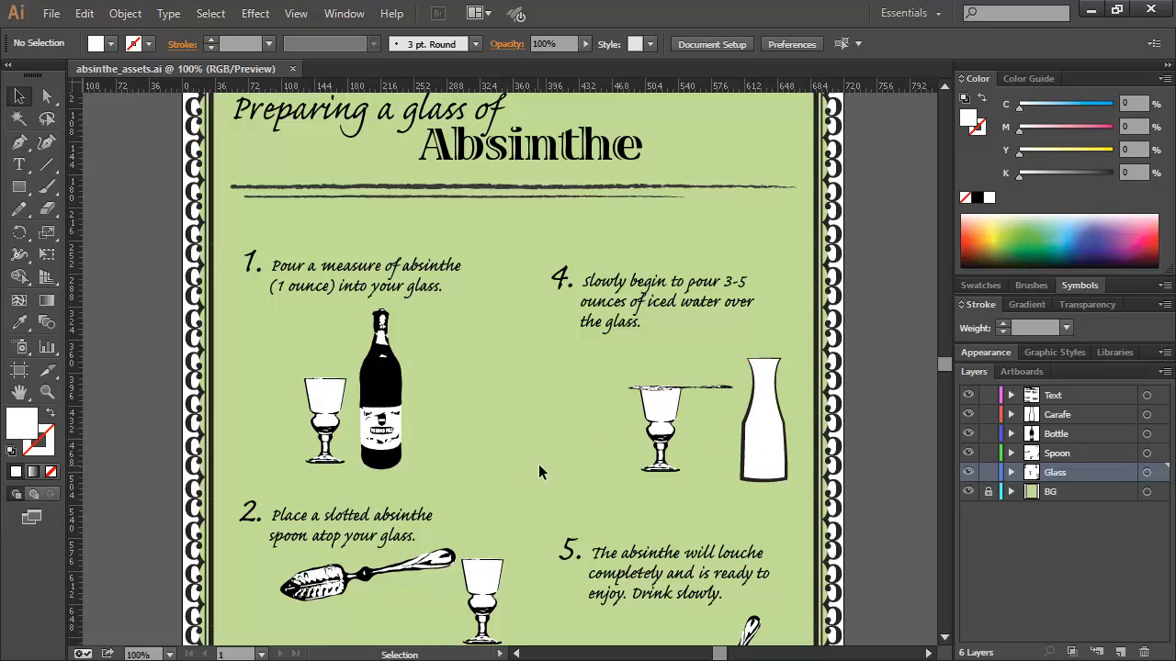
click(390, 381)
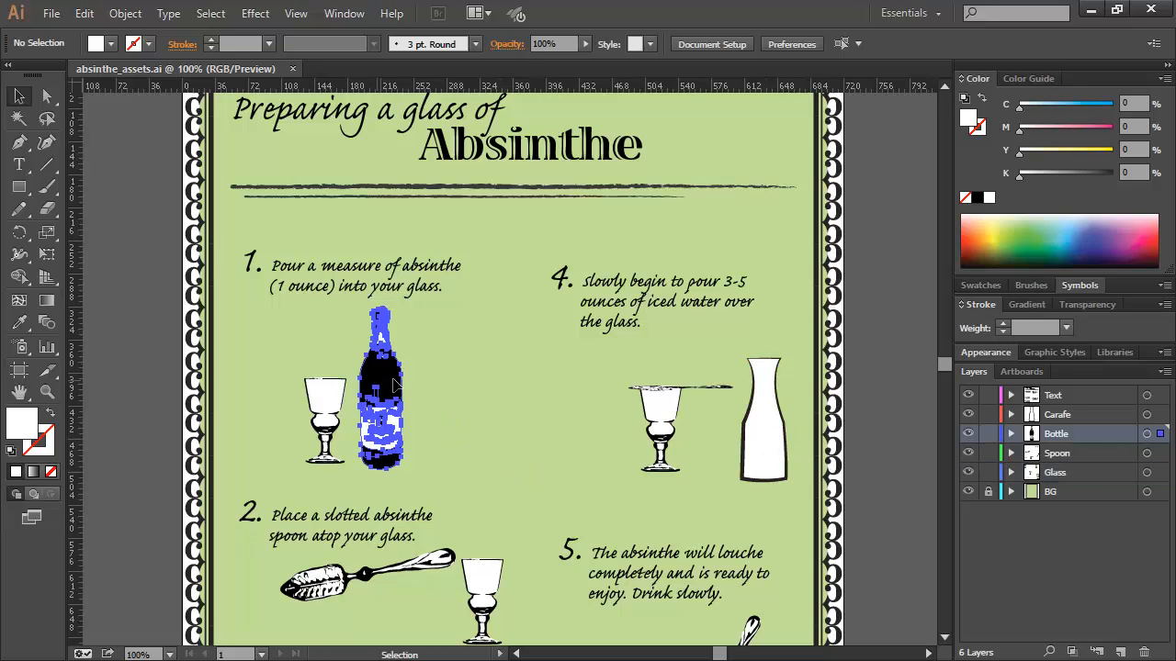
mouse_move(389, 381)
mouse_down()
mouse_move(444, 386)
mouse_move(391, 389)
mouse_up()
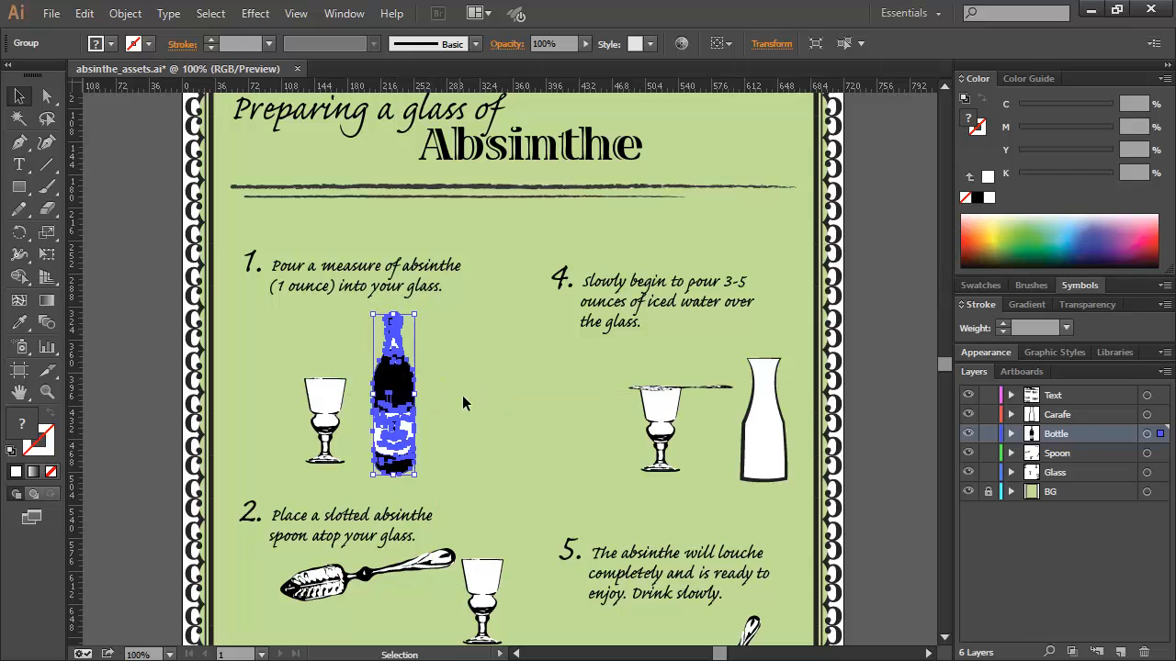
Examine the nested groups and paths inside the Bottle layer, then collapse the layer and deselect the bottle
click(1012, 434)
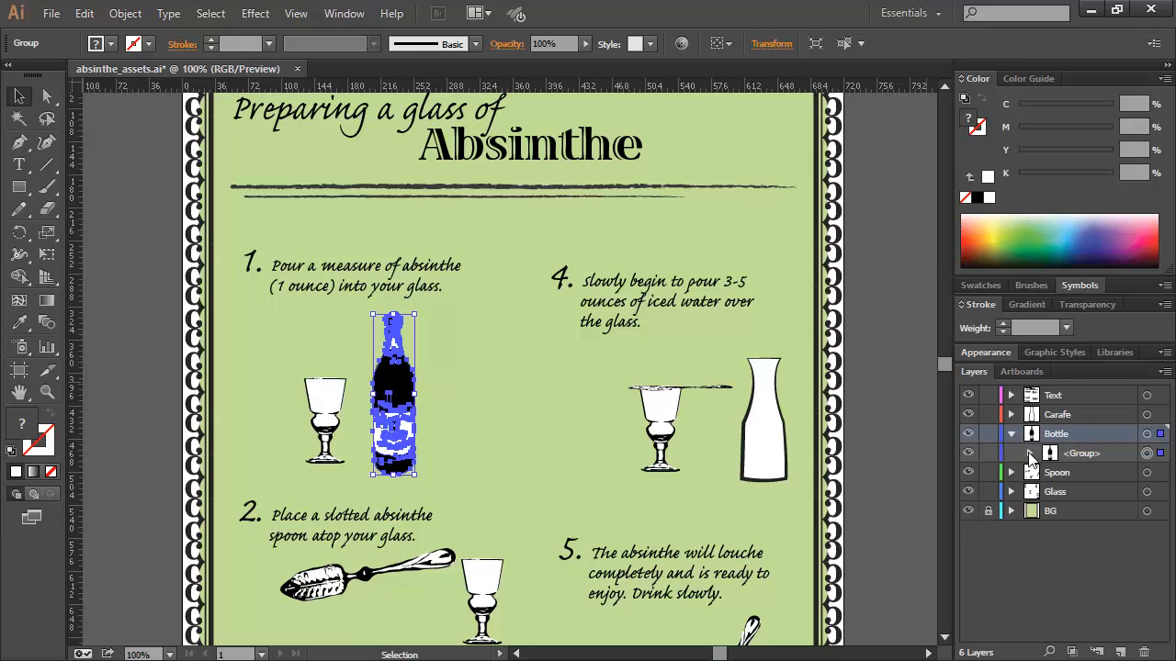
click(1029, 453)
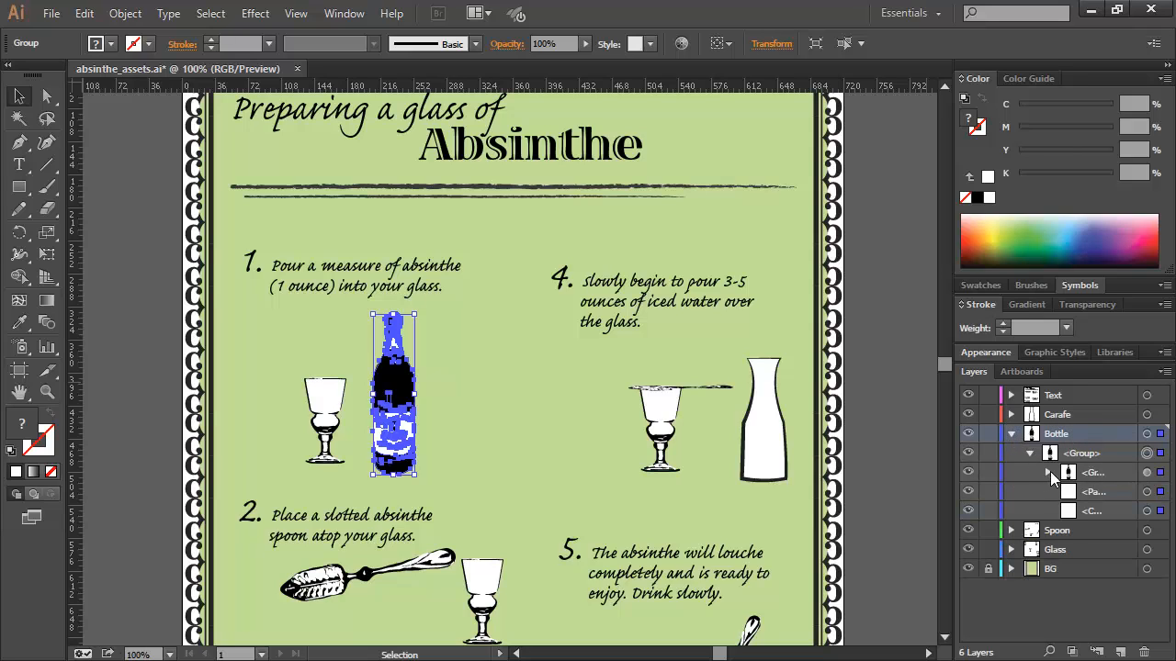
click(1048, 472)
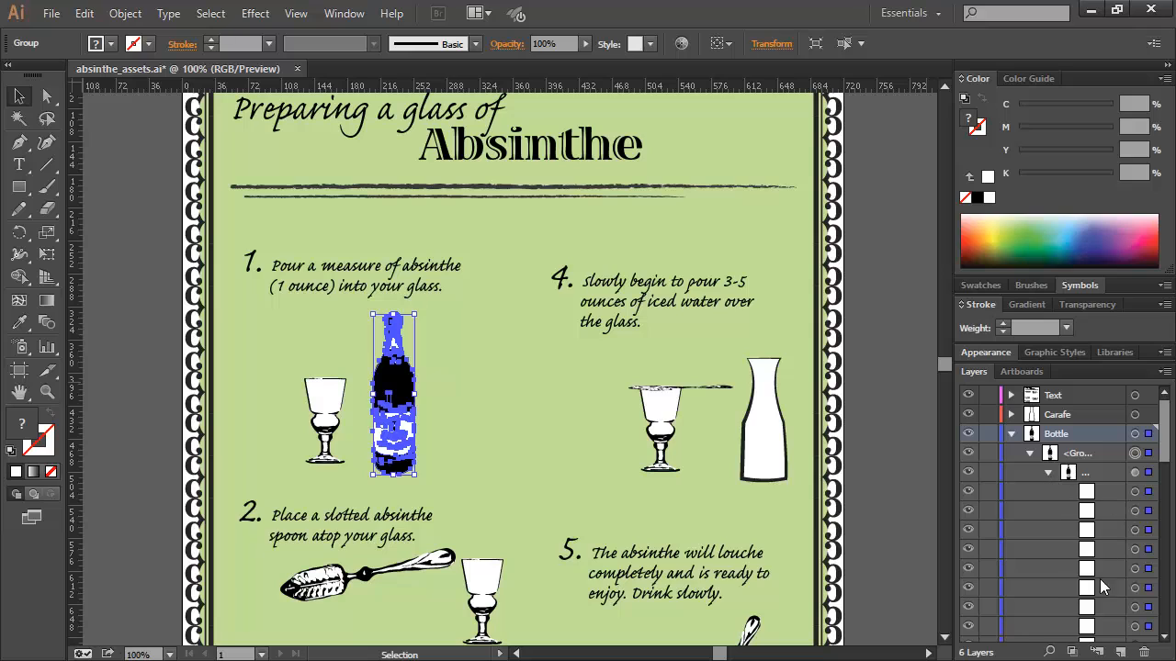
click(1048, 472)
click(1011, 434)
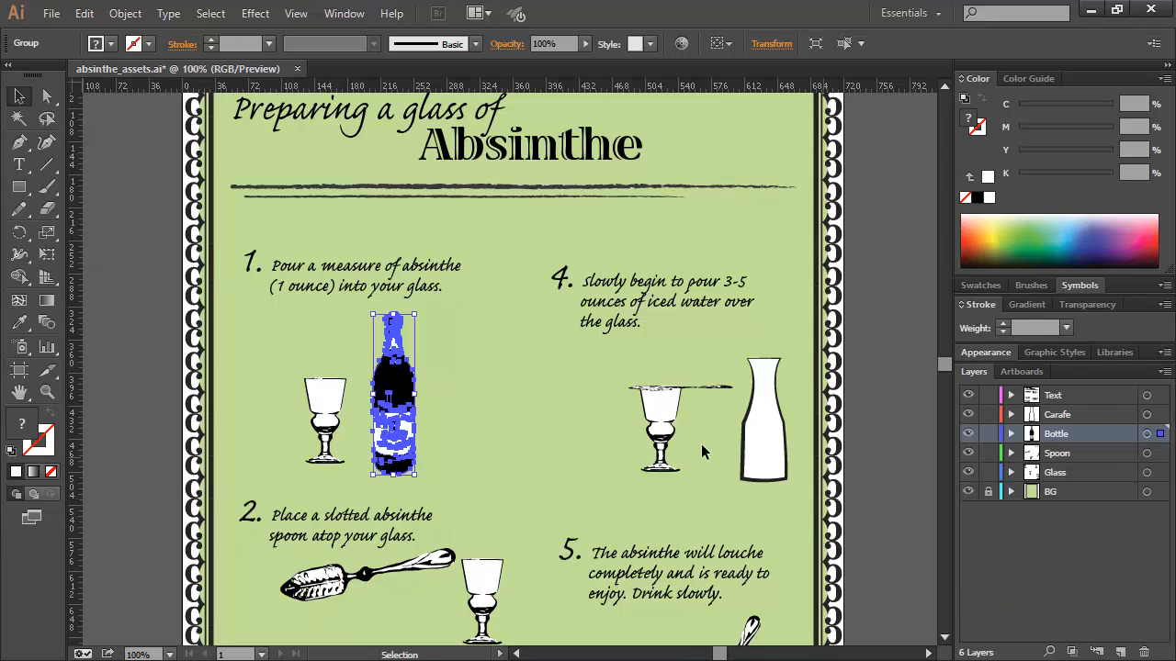
click(470, 422)
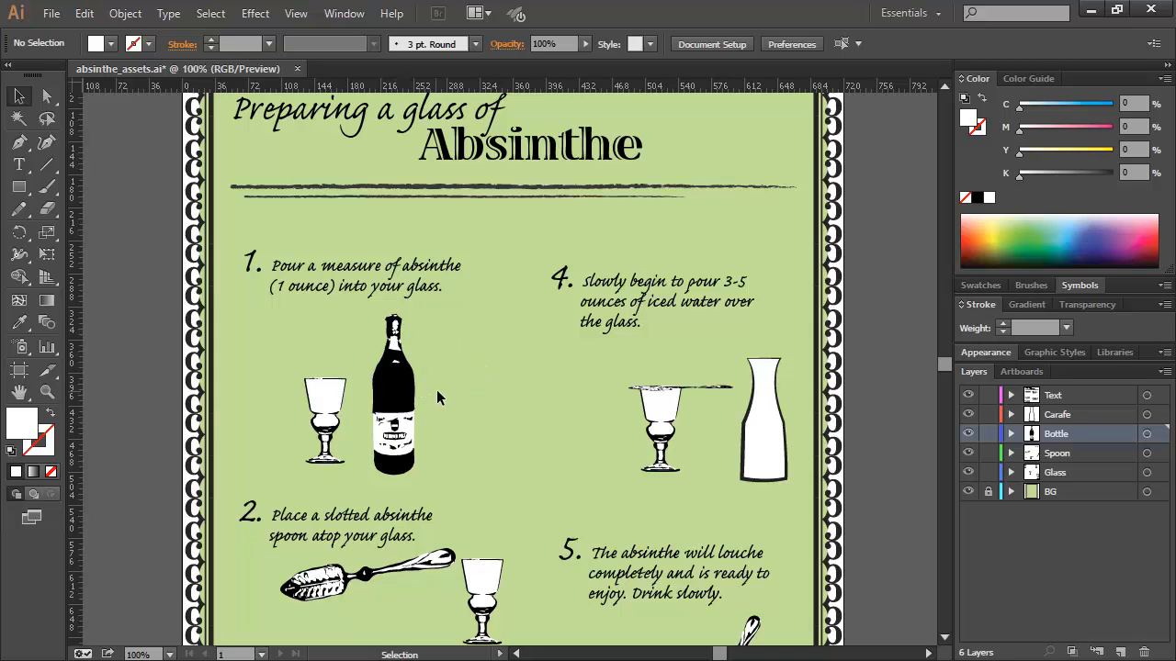
click(86, 16)
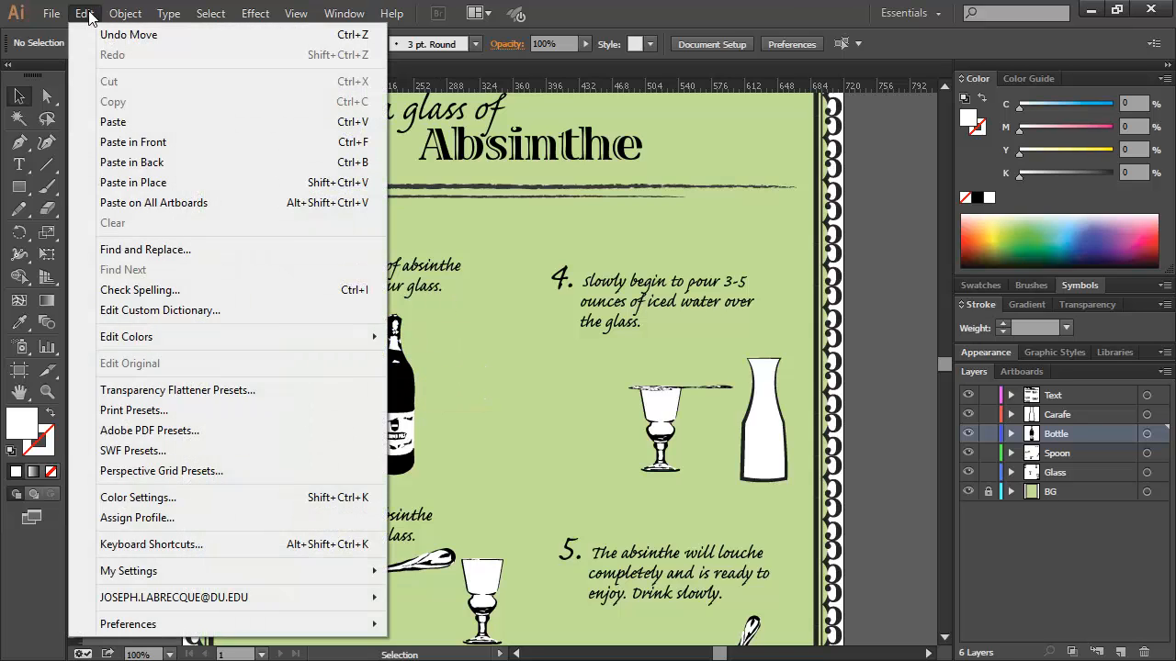
mouse_move(107, 18)
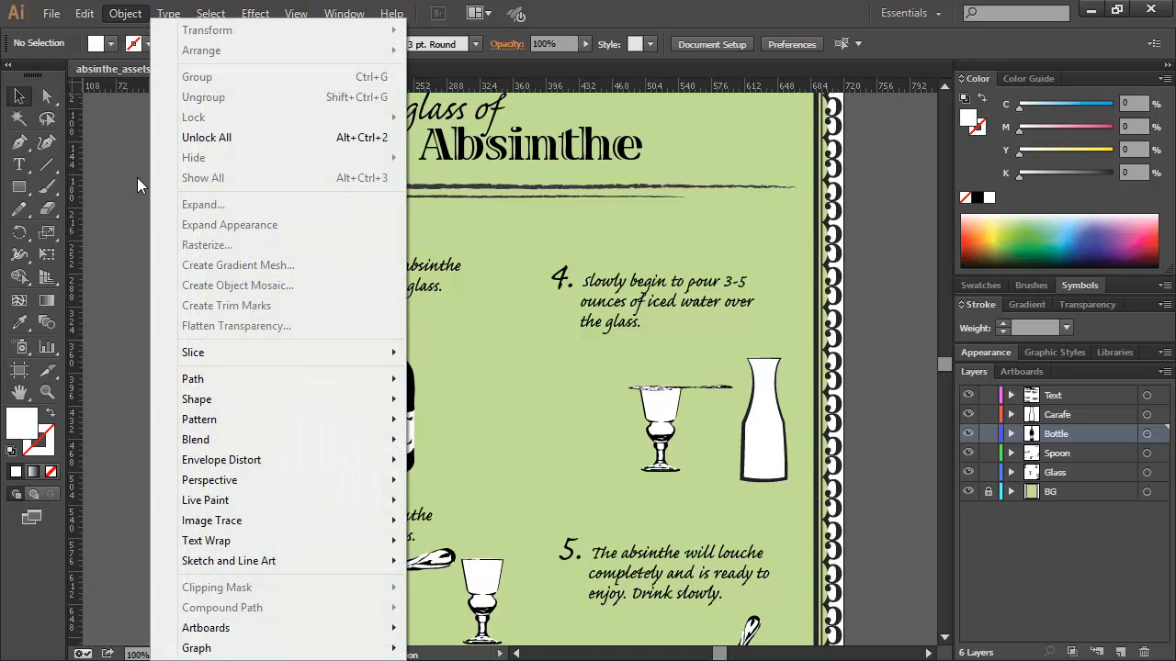
mouse_move(302, 522)
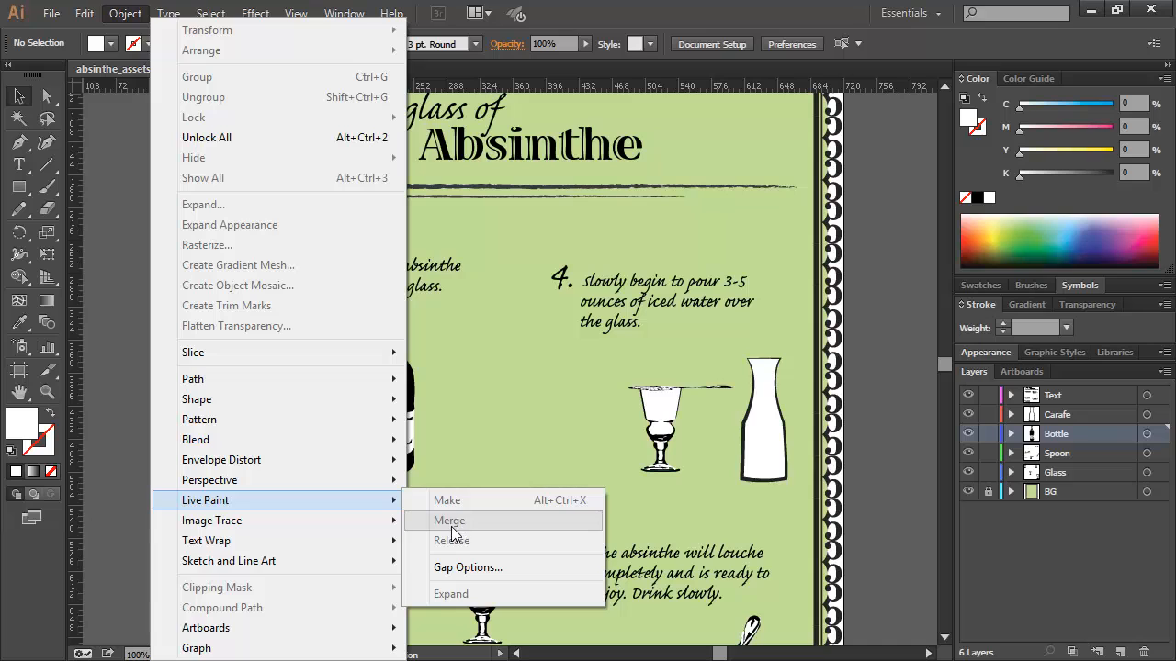
click(106, 479)
Move the bottle beside the glass slightly left and down, and deselect it
mouse_move(401, 388)
mouse_down()
mouse_move(436, 391)
mouse_move(393, 395)
mouse_up()
click(505, 423)
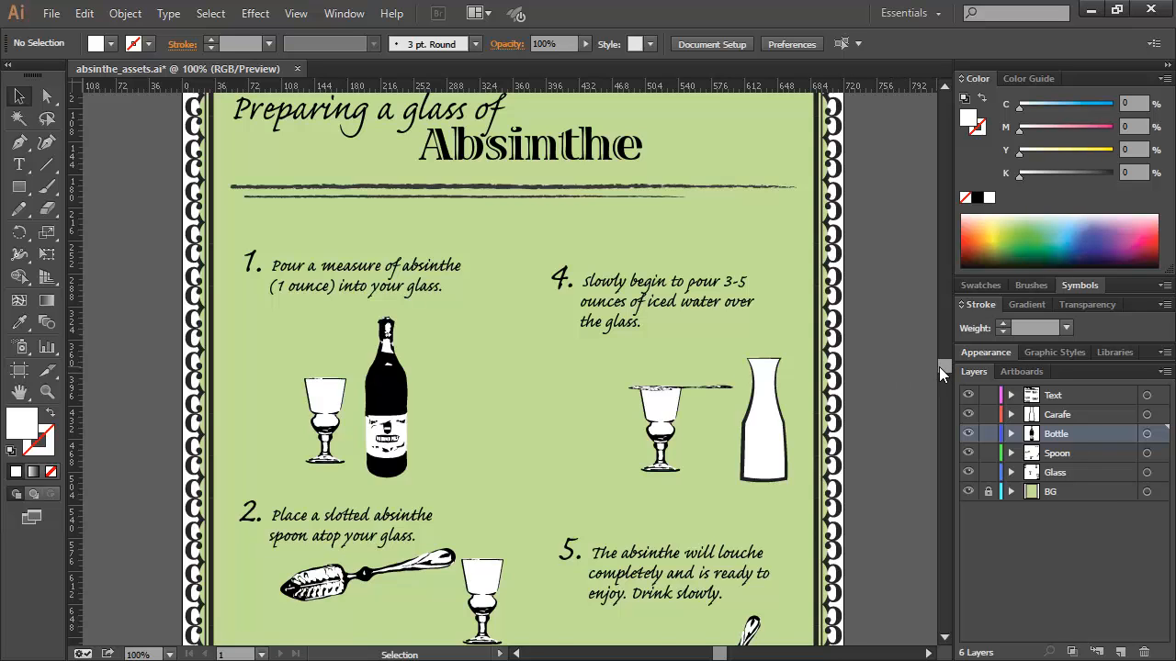
drag(939, 367, 938, 363)
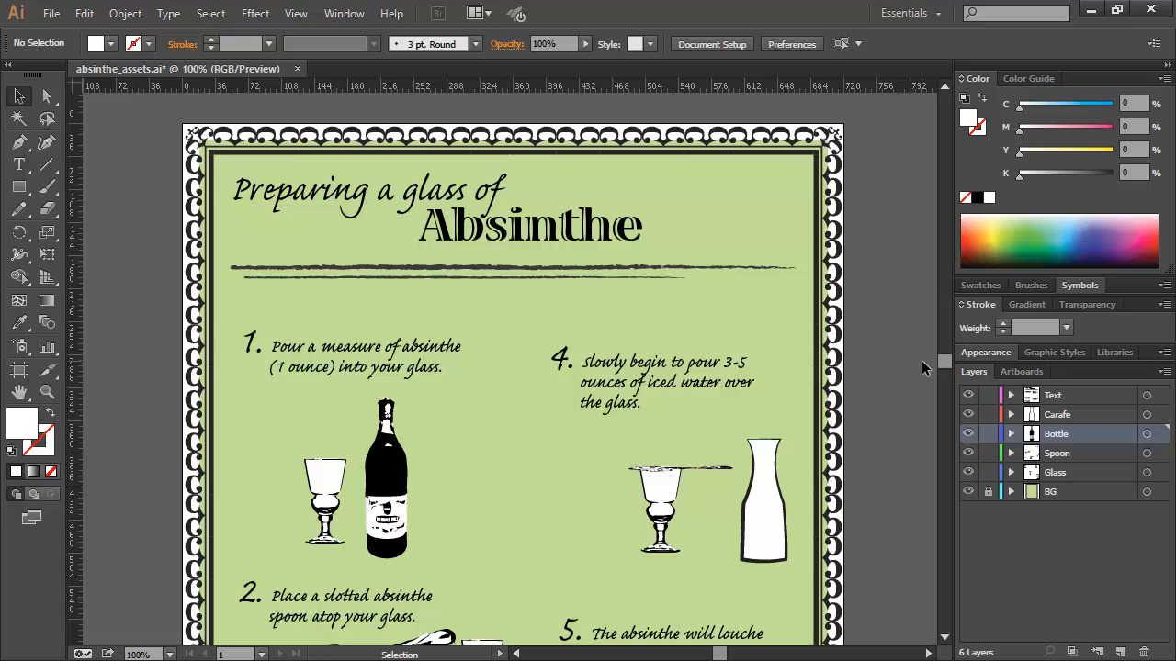
Switch to Flash Professional CC and create a new ActionScript 3.0 document
key(alt+Tab)
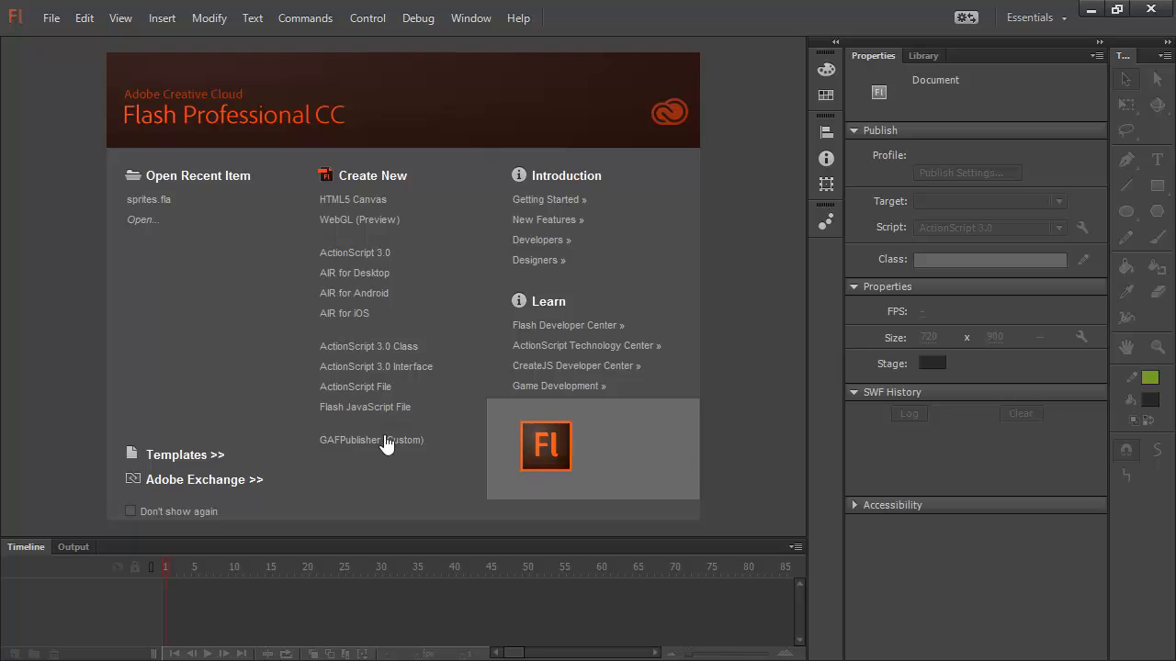
click(381, 259)
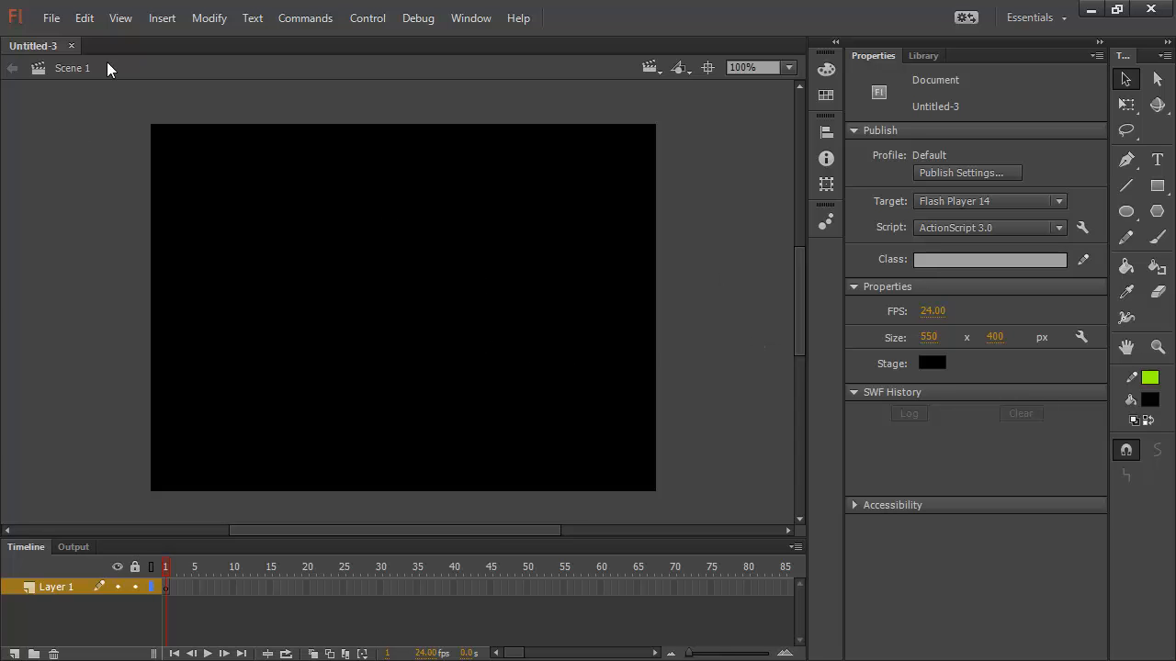
Open absinthe_assets.ai from the AbsintheInfographic folder for import to the stage
click(47, 20)
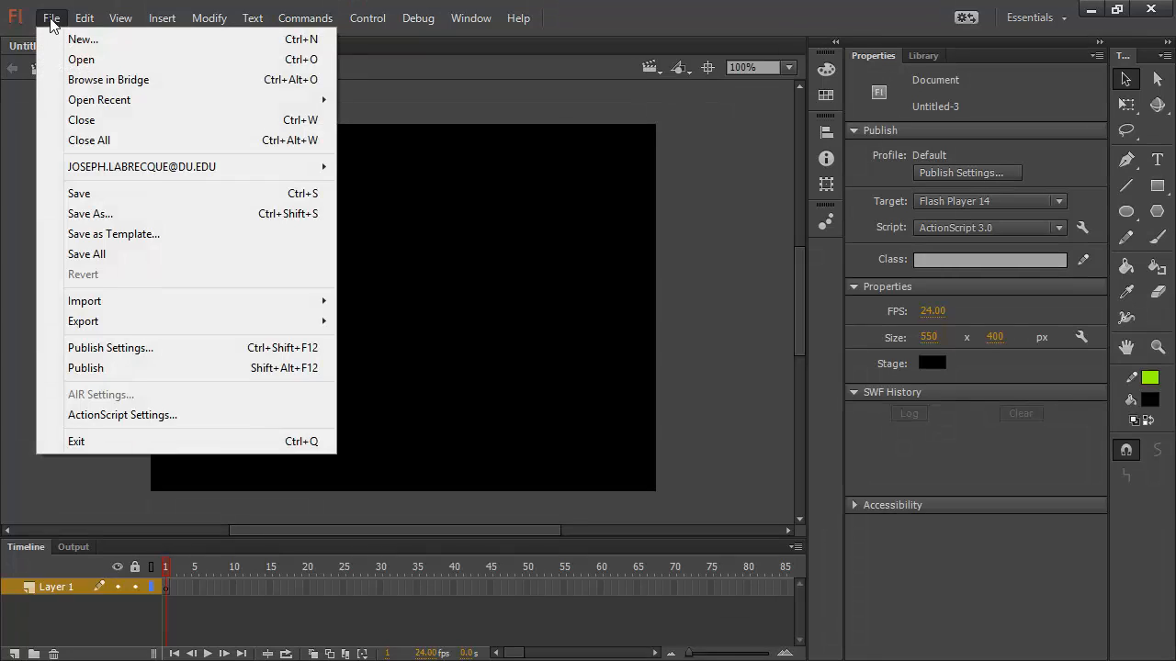
mouse_move(164, 306)
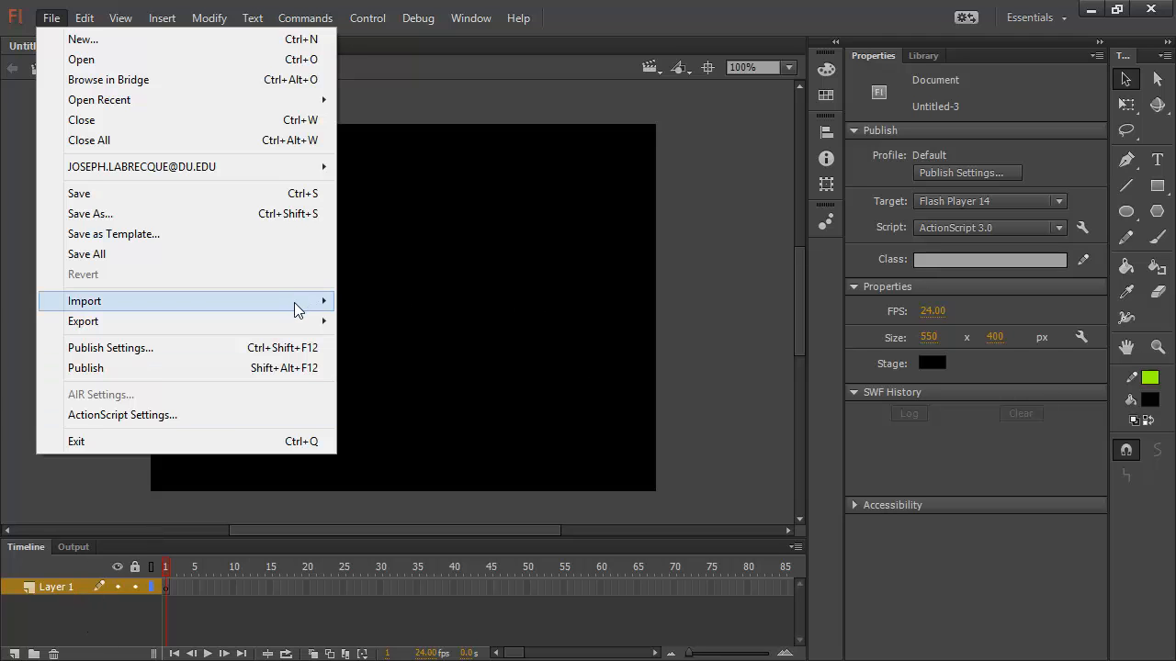
mouse_move(294, 302)
click(391, 303)
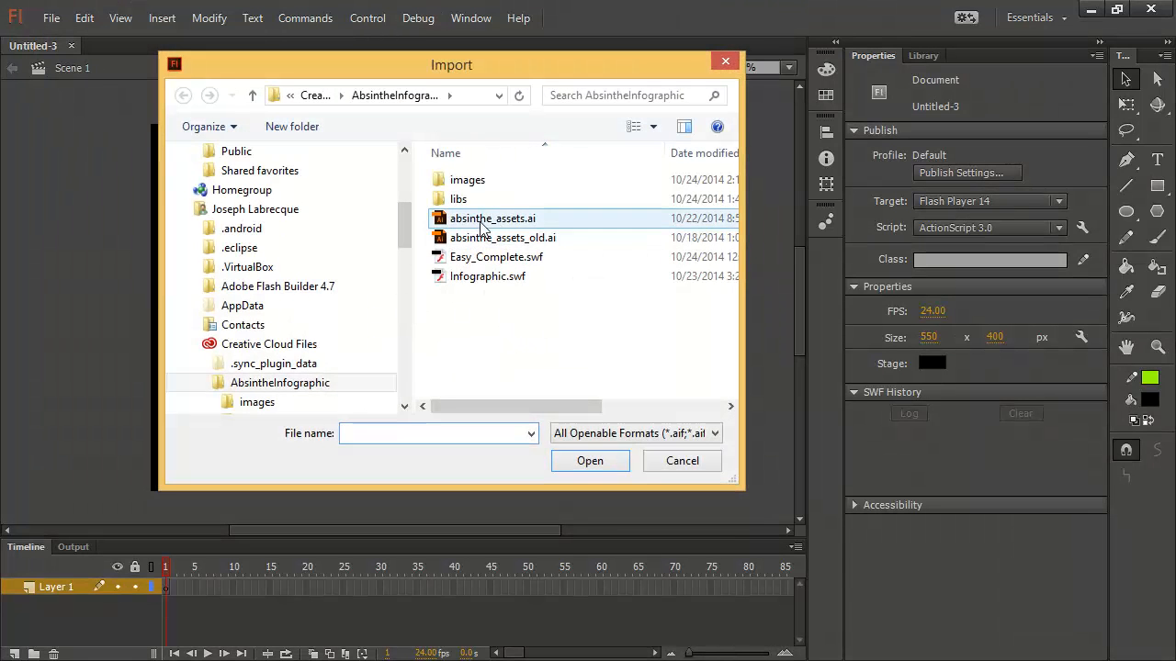
click(512, 225)
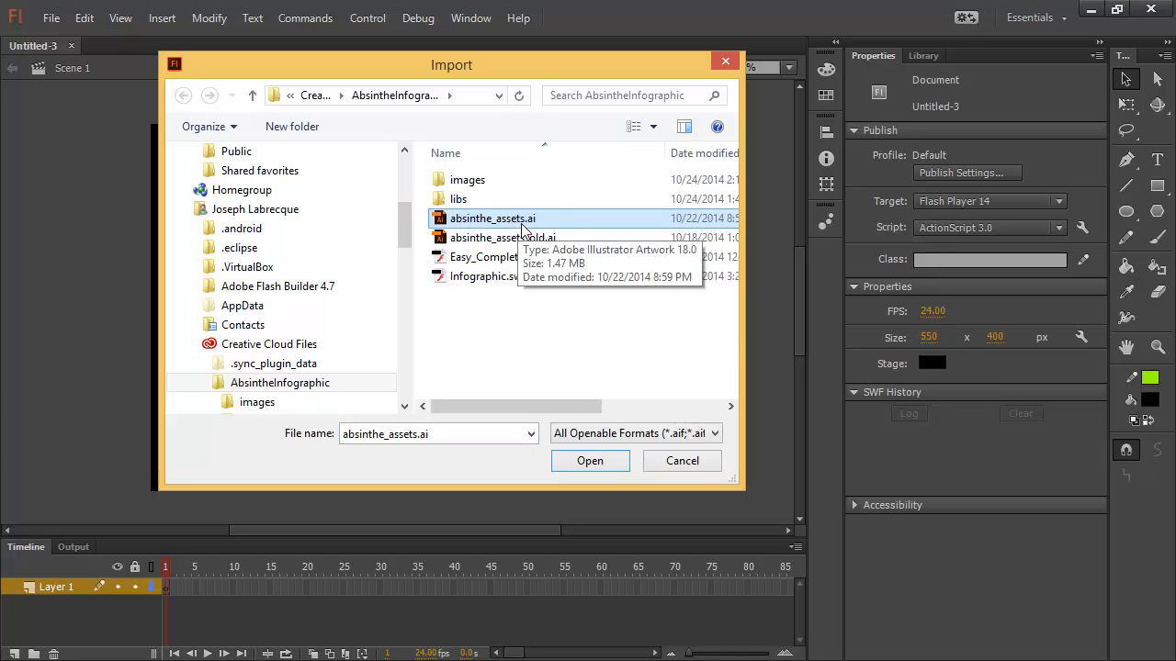
click(590, 461)
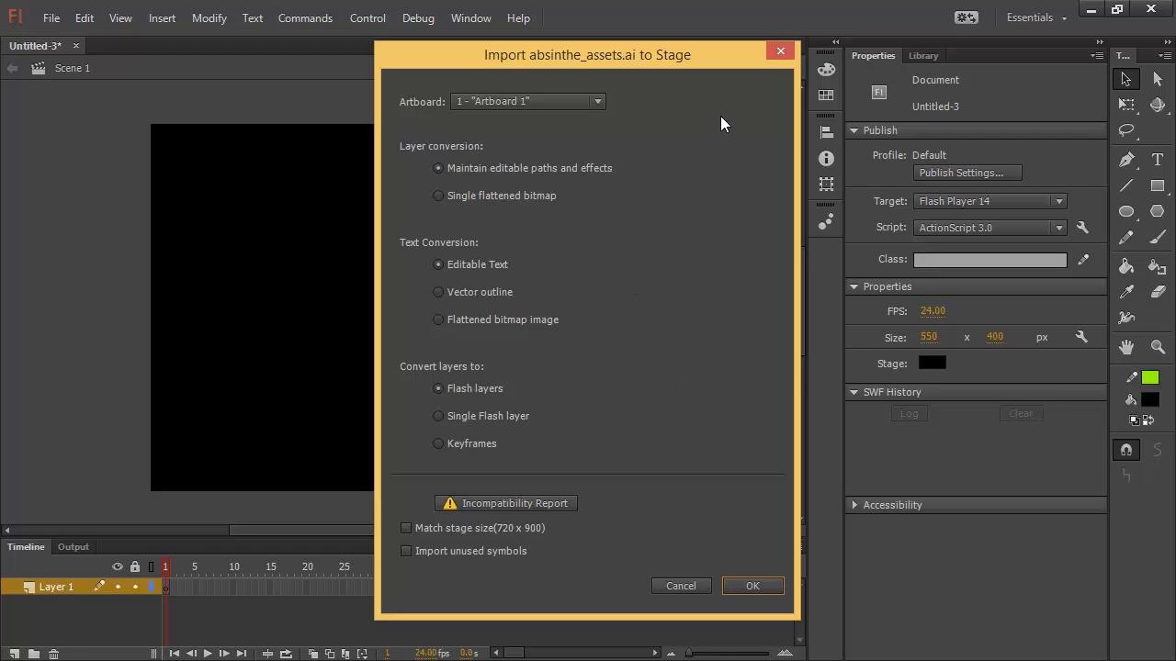
Keep Artboard 1 for the import, review the incompatibility report and apply the recommended import settings
click(487, 101)
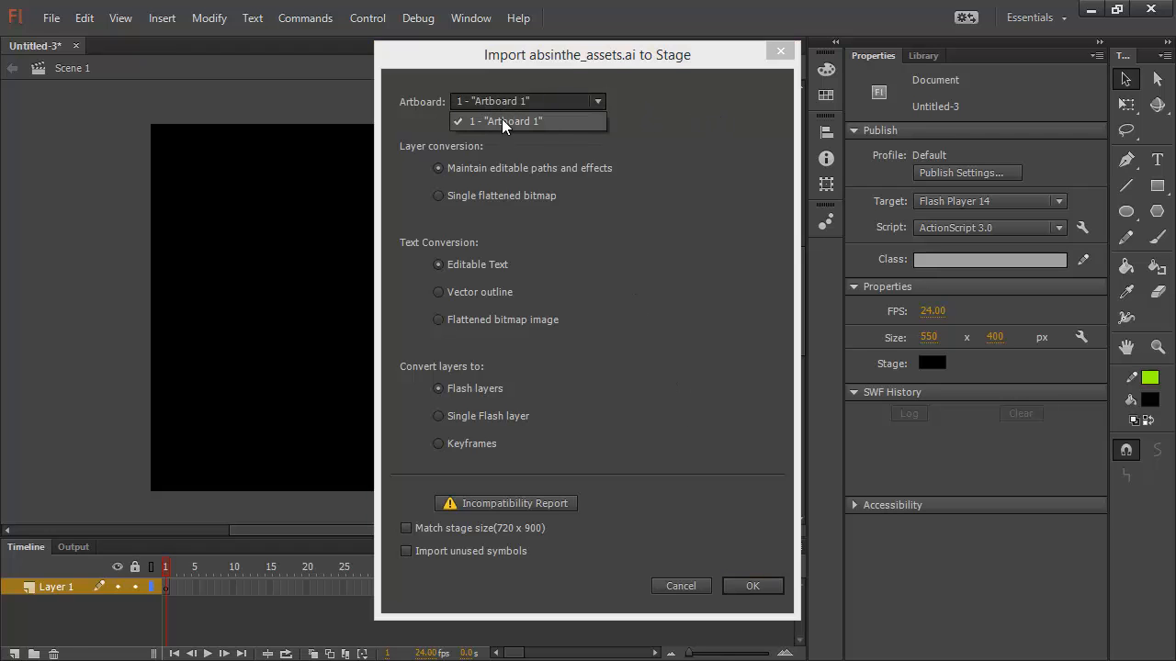
click(579, 119)
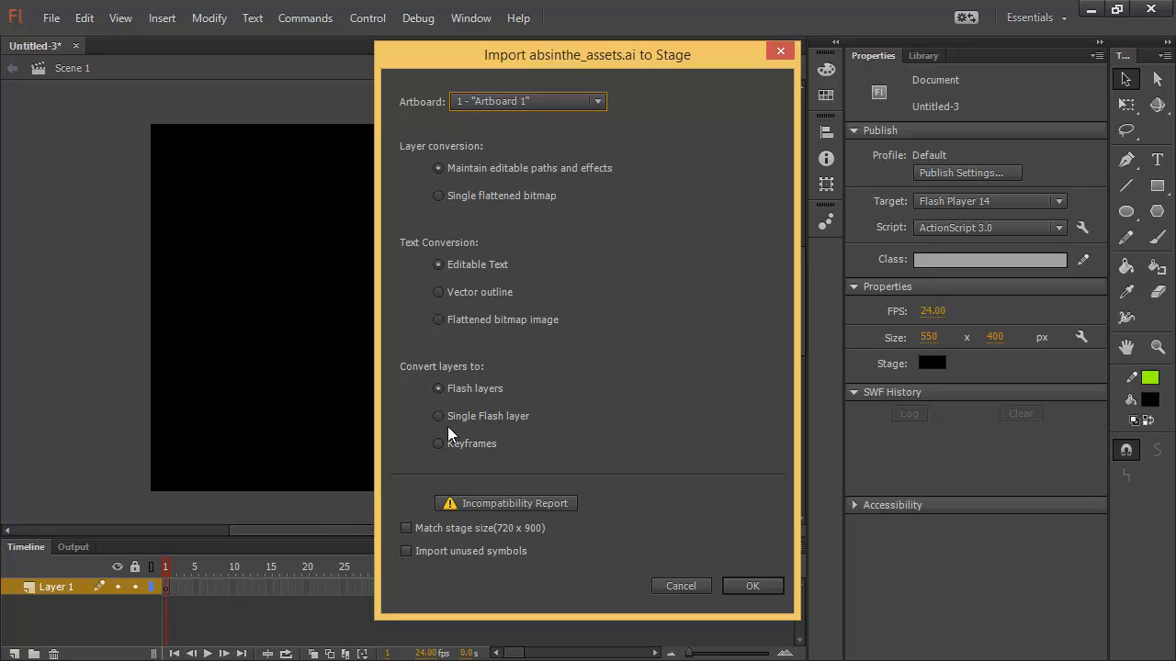
click(510, 503)
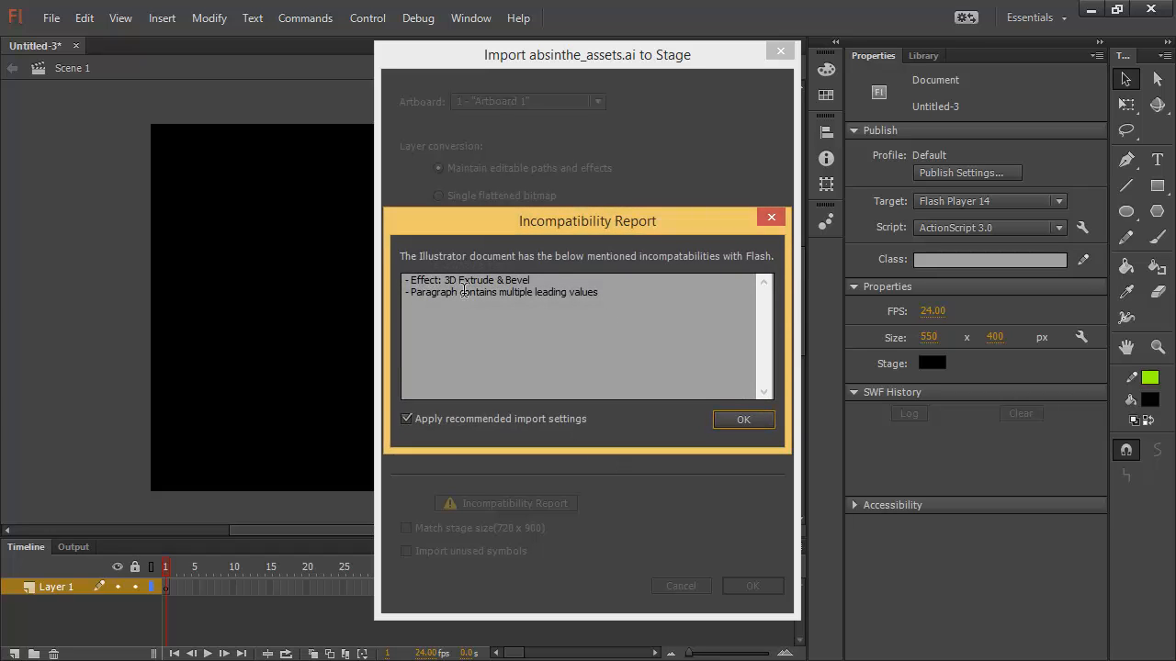
click(546, 292)
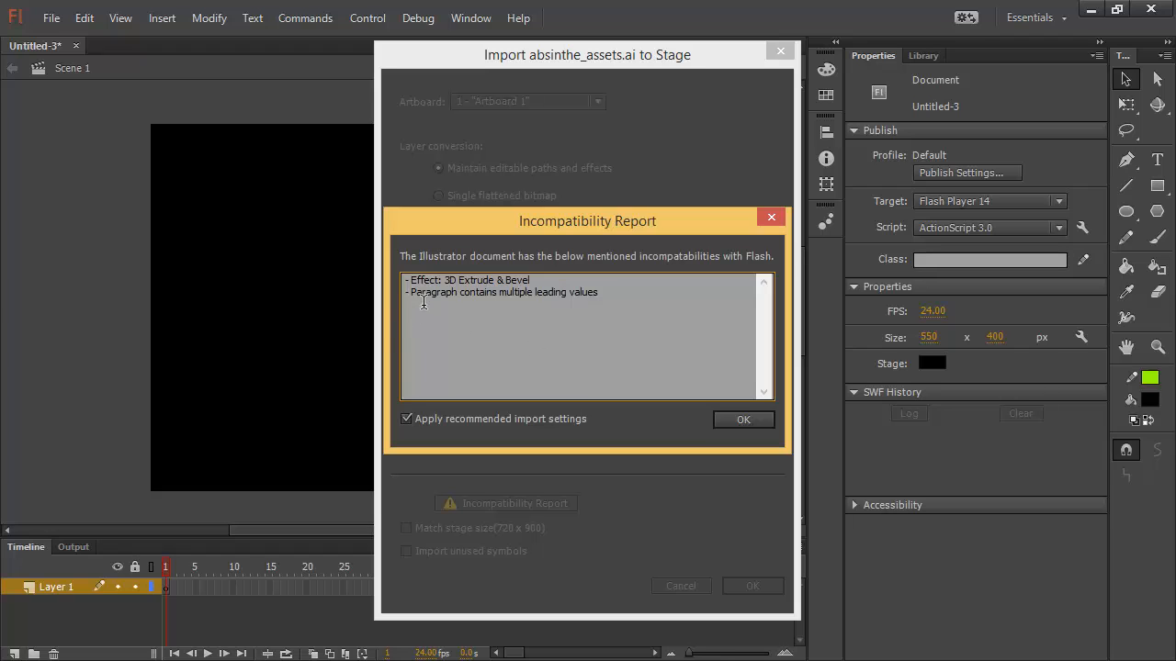
drag(420, 303, 632, 296)
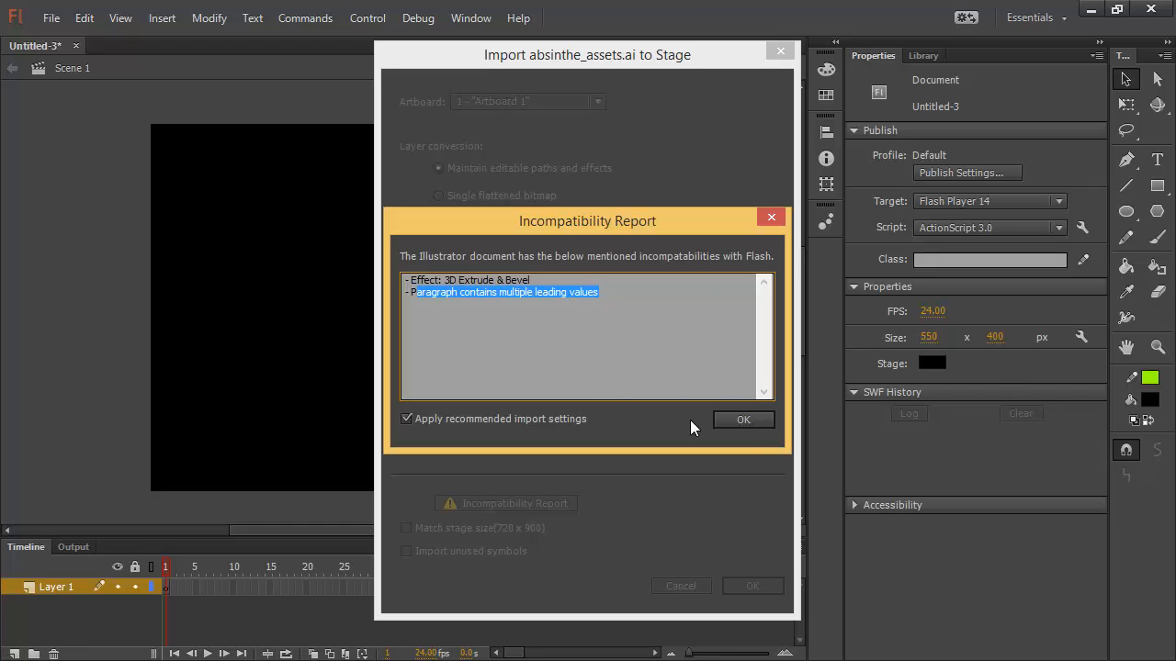
click(741, 420)
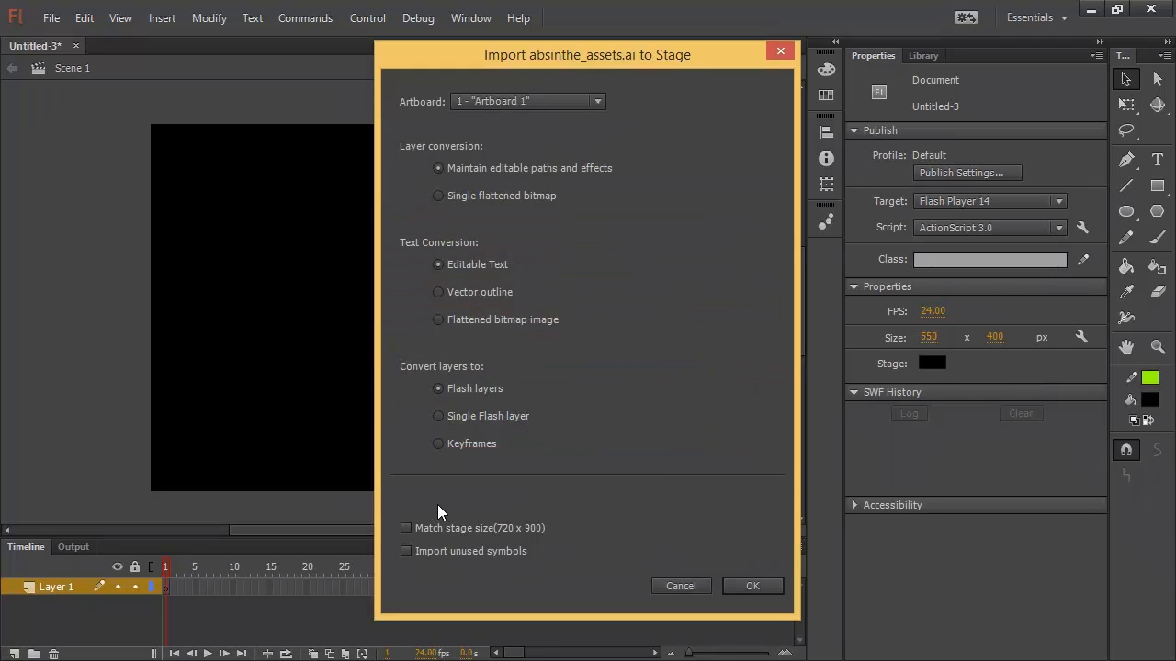
Match the stage size to 720 x 900 and complete the import of the Illustrator artwork
click(406, 529)
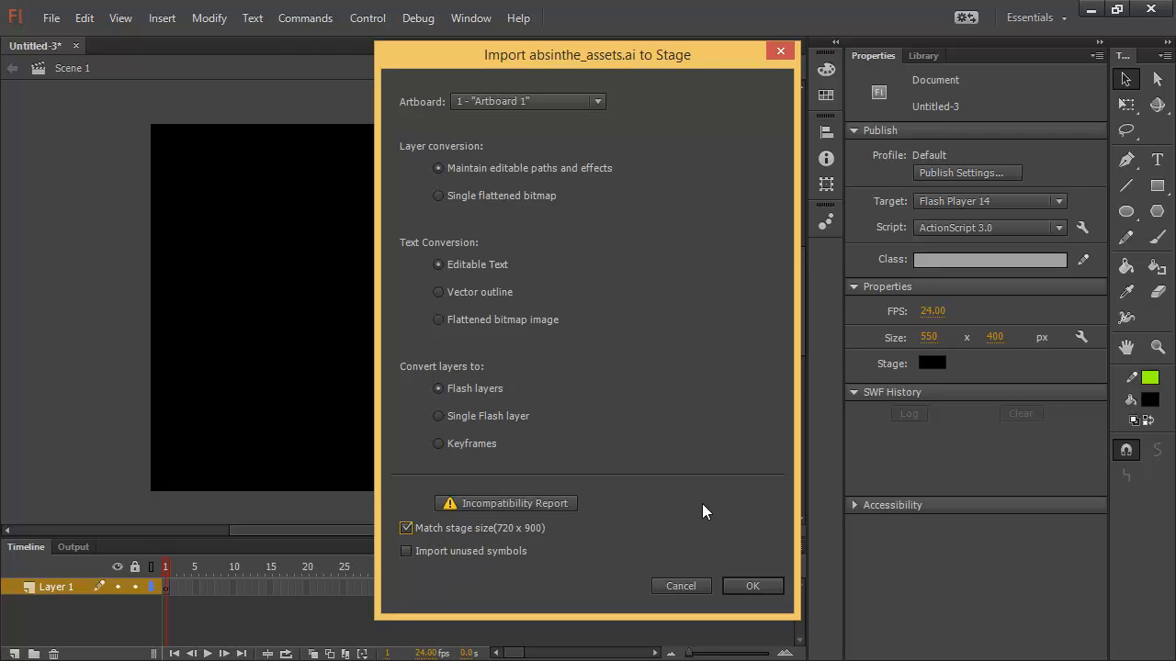
click(750, 586)
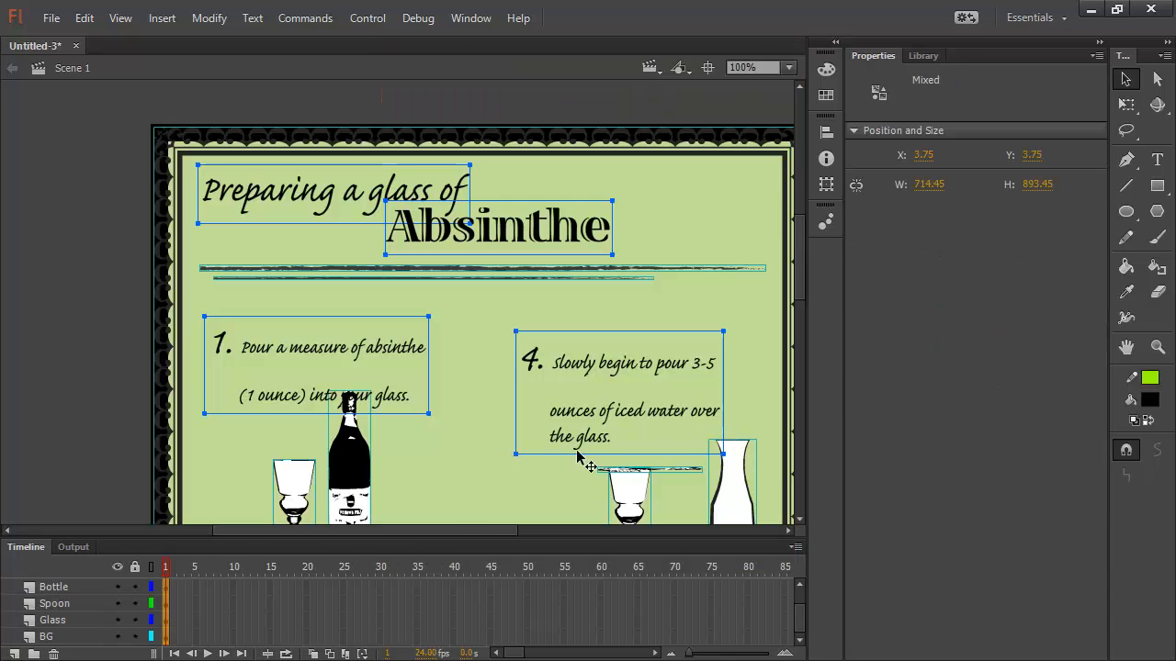
Deselect the imported artwork and select the bottle group below the step 1 text
drag(366, 530, 393, 531)
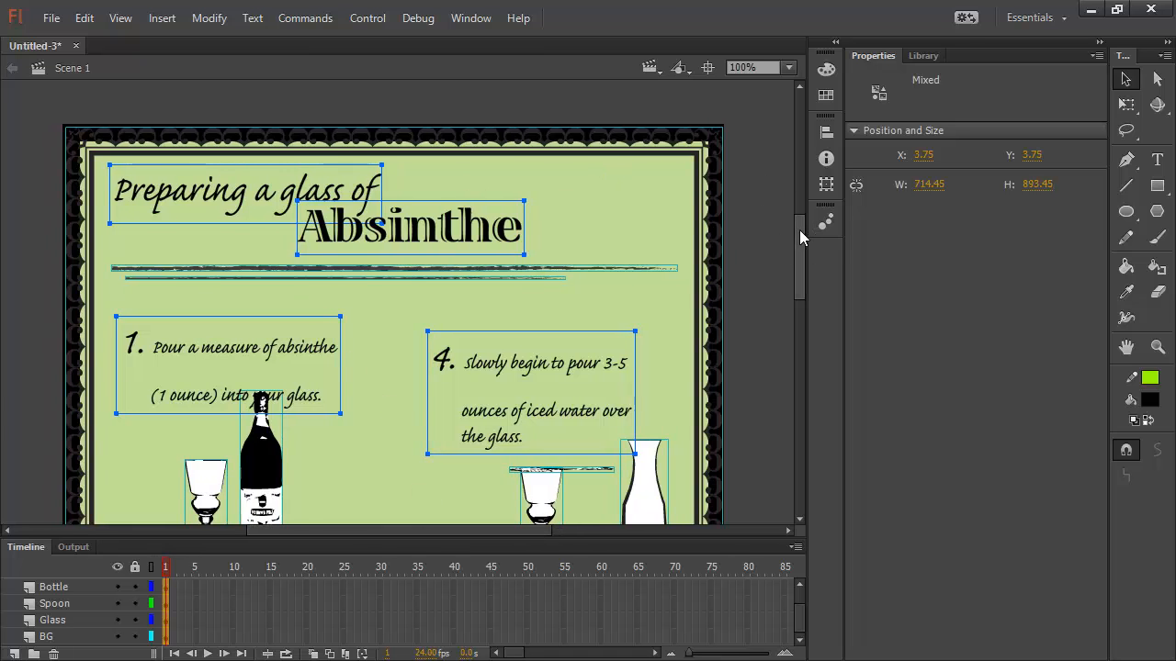
drag(799, 230, 766, 260)
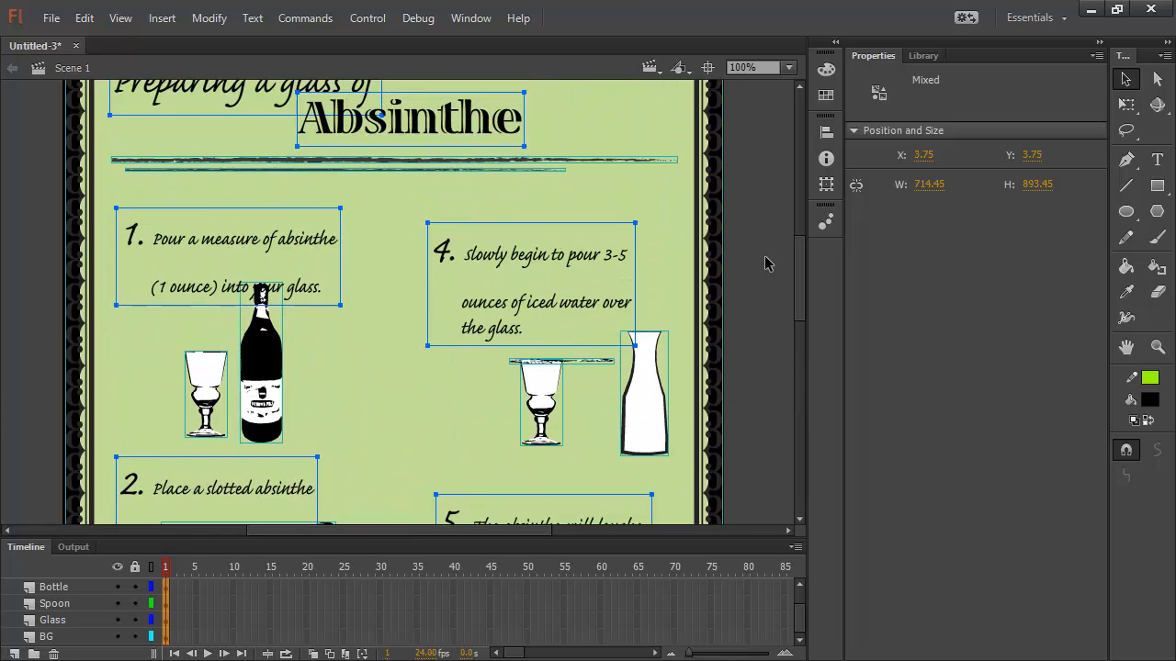
click(753, 314)
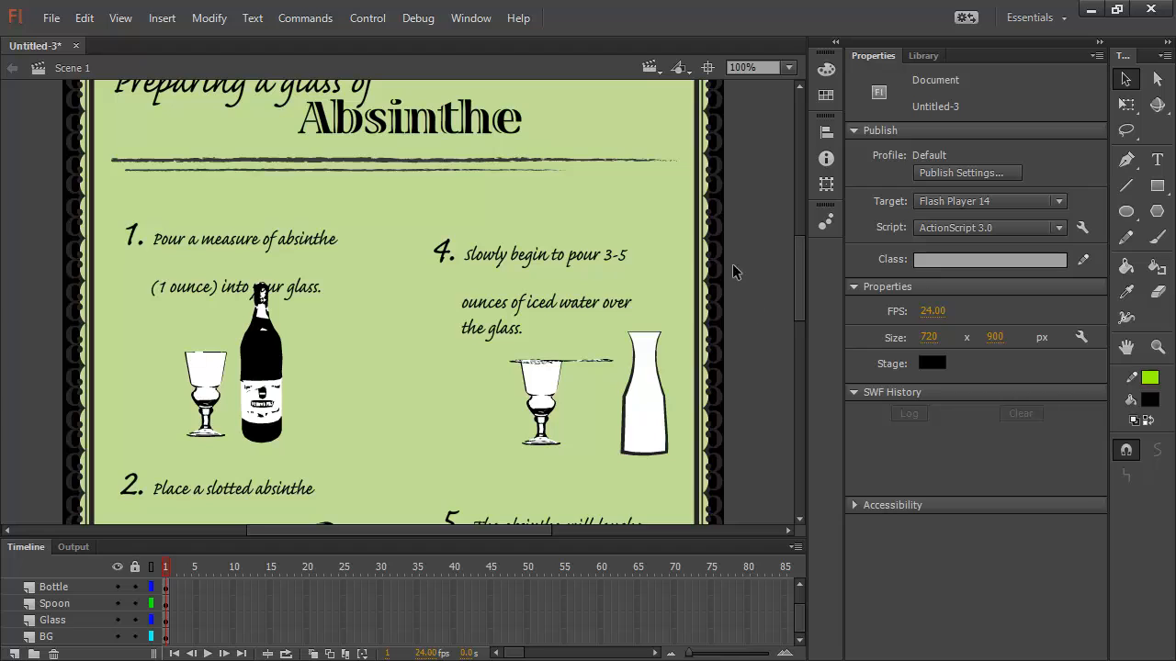
click(276, 364)
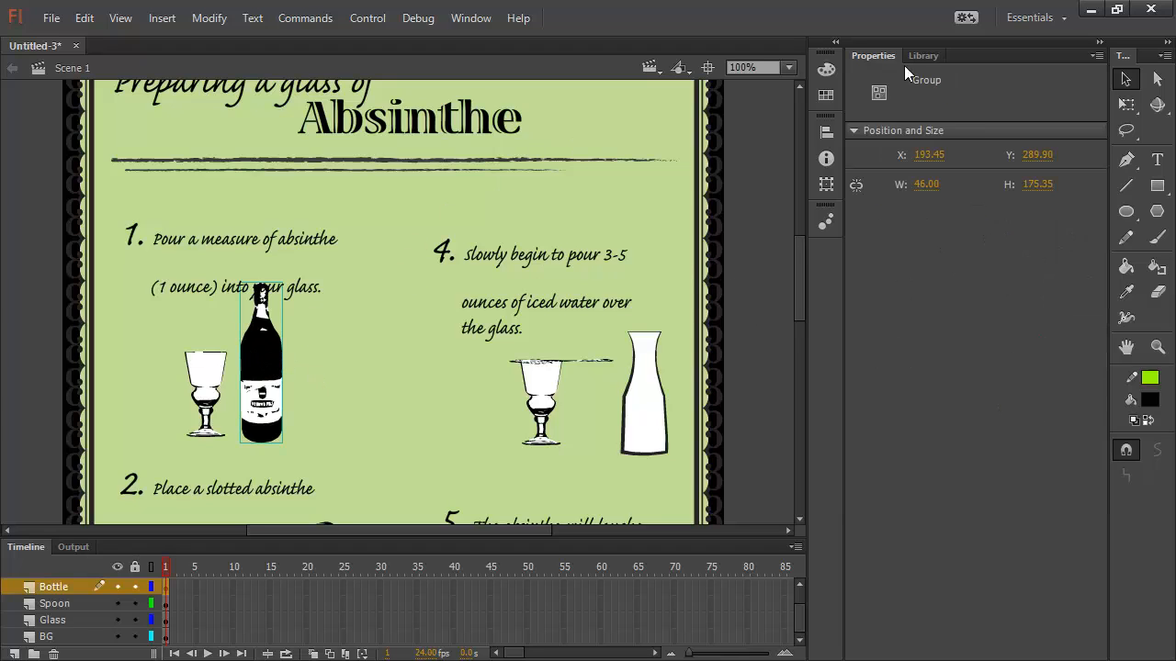
Enter the nested groups of the bottle artwork and pull its black body and several label pieces away from the rest
double_click(264, 369)
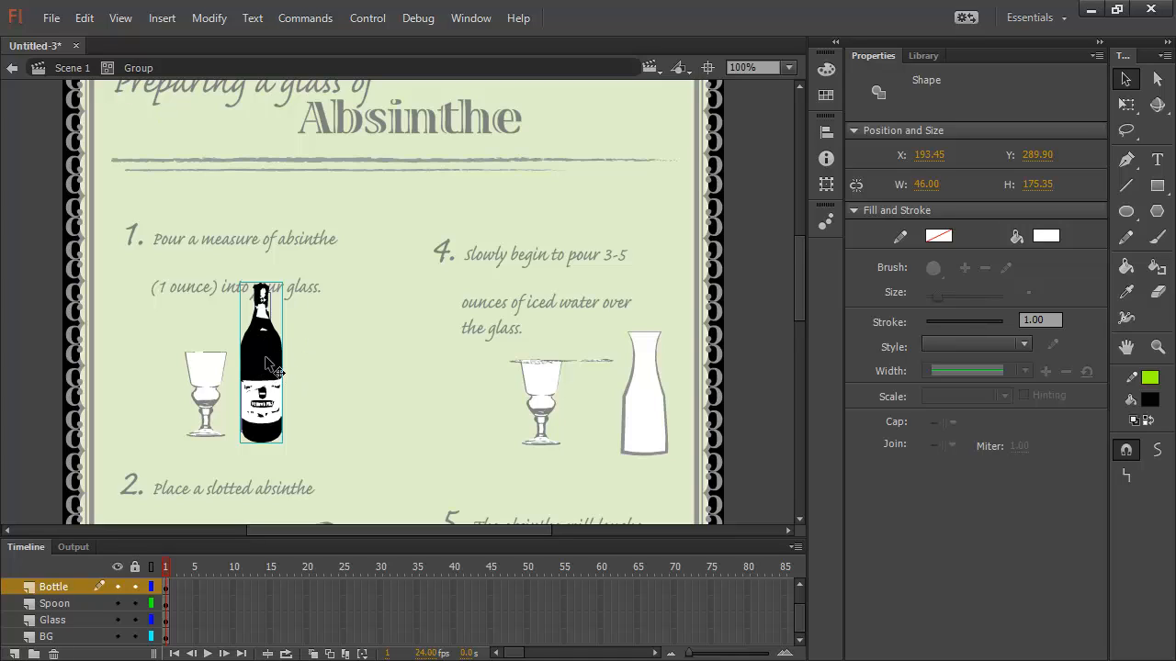
double_click(268, 364)
click(318, 356)
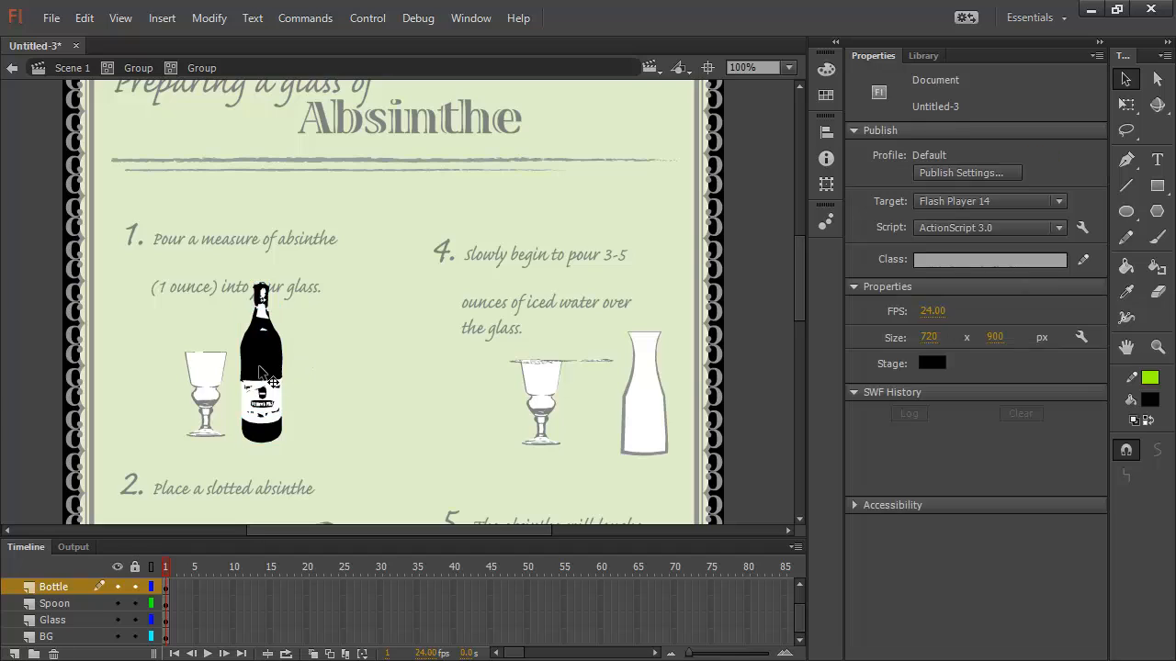
drag(262, 362, 334, 361)
drag(273, 401, 350, 455)
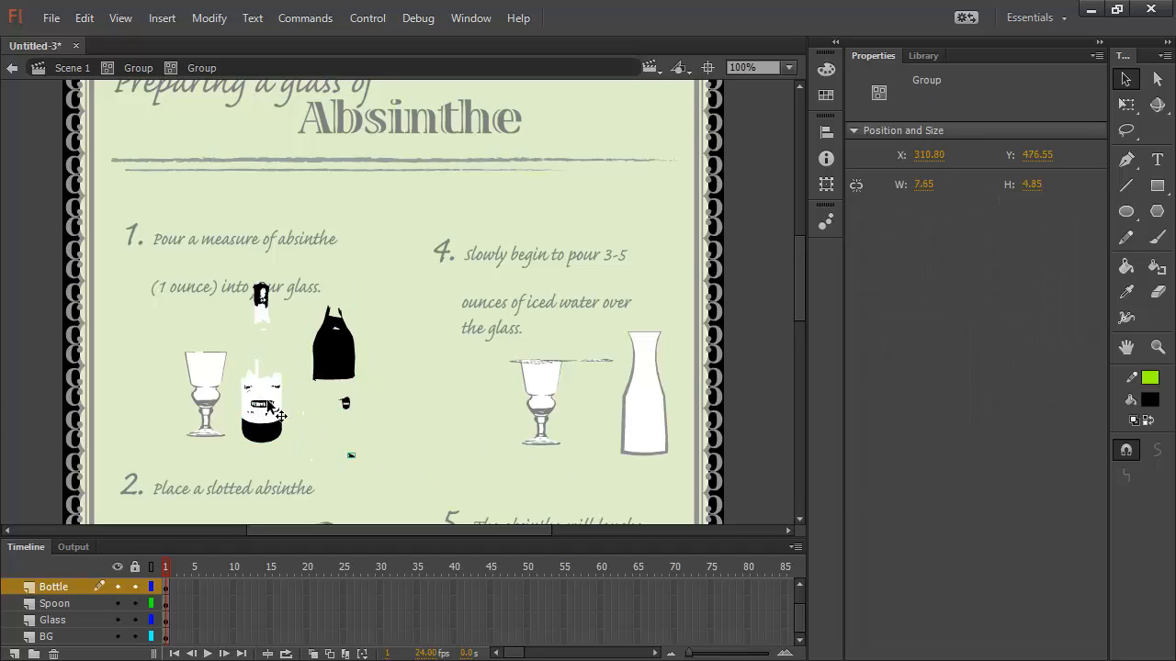
drag(268, 402, 326, 410)
Enlarge the layer list, return to the main scene and select the Text, Carafe, Bottle, Spoon and Glass layers in turn
drag(158, 540, 157, 495)
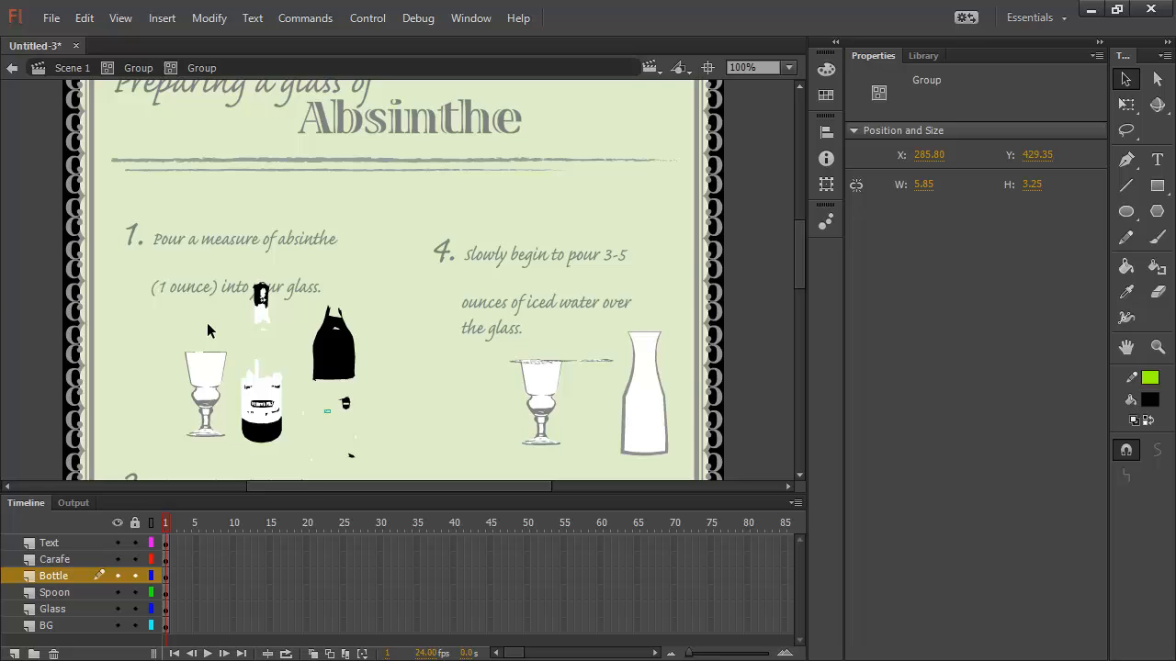
click(72, 73)
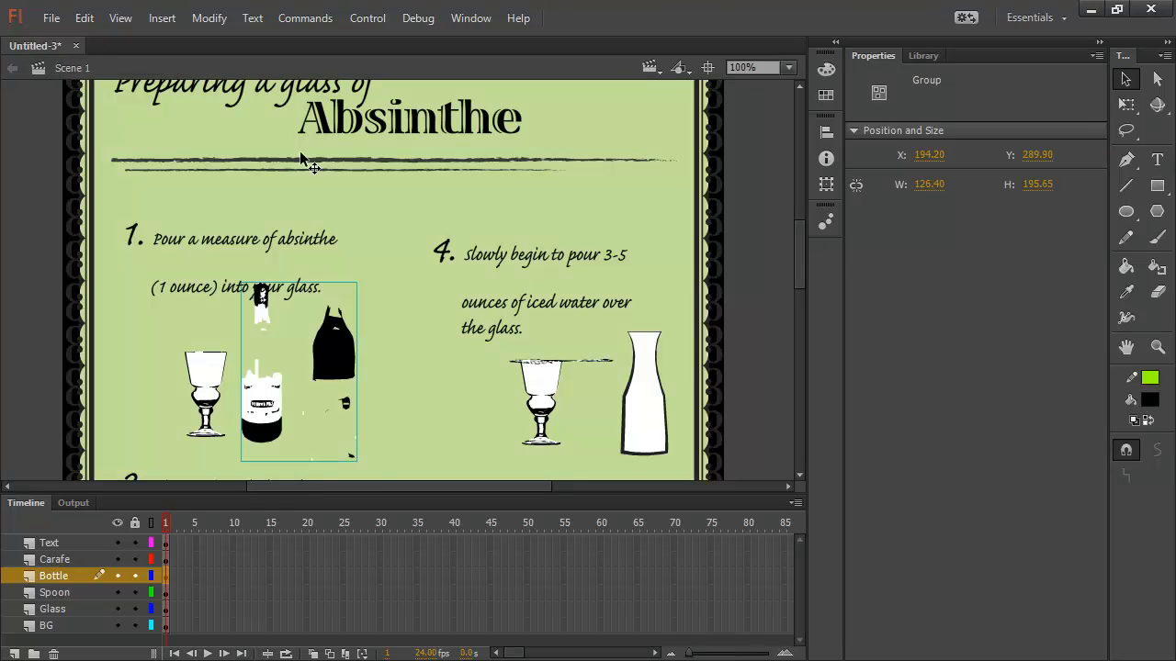
click(58, 546)
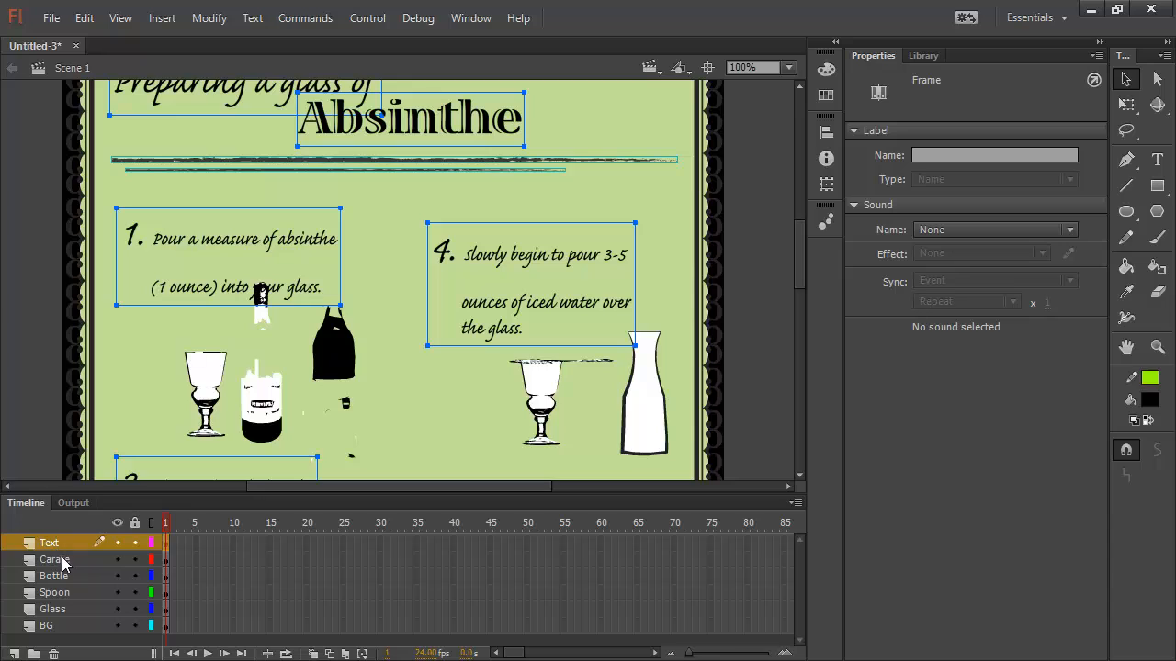
click(68, 565)
click(68, 575)
click(68, 595)
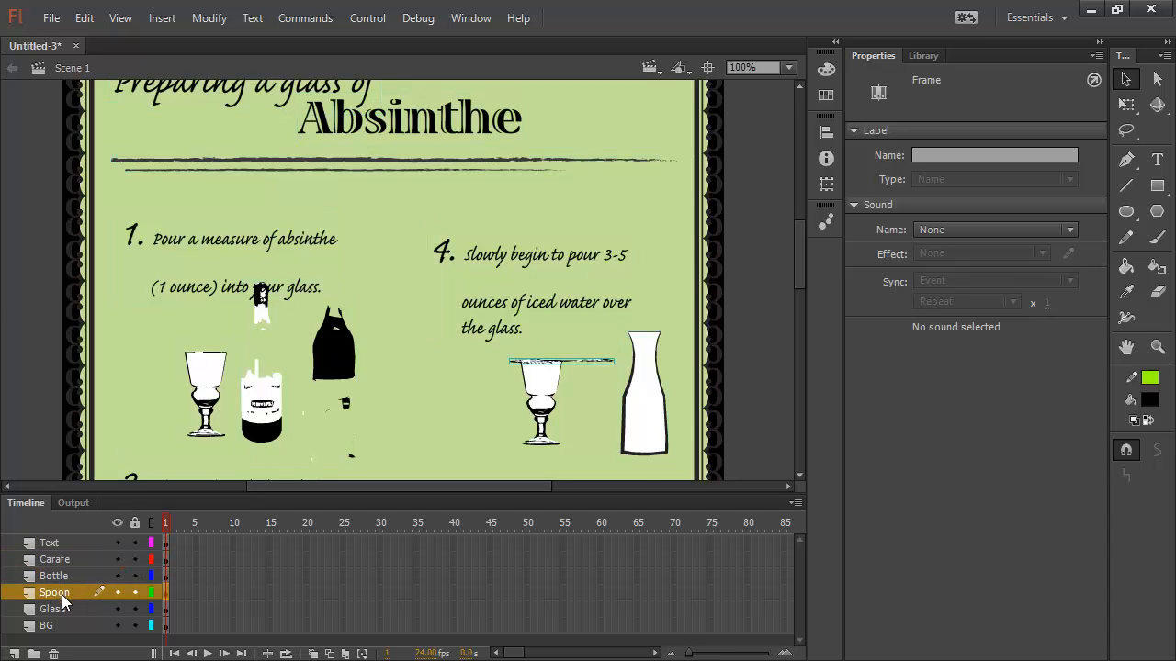
click(69, 610)
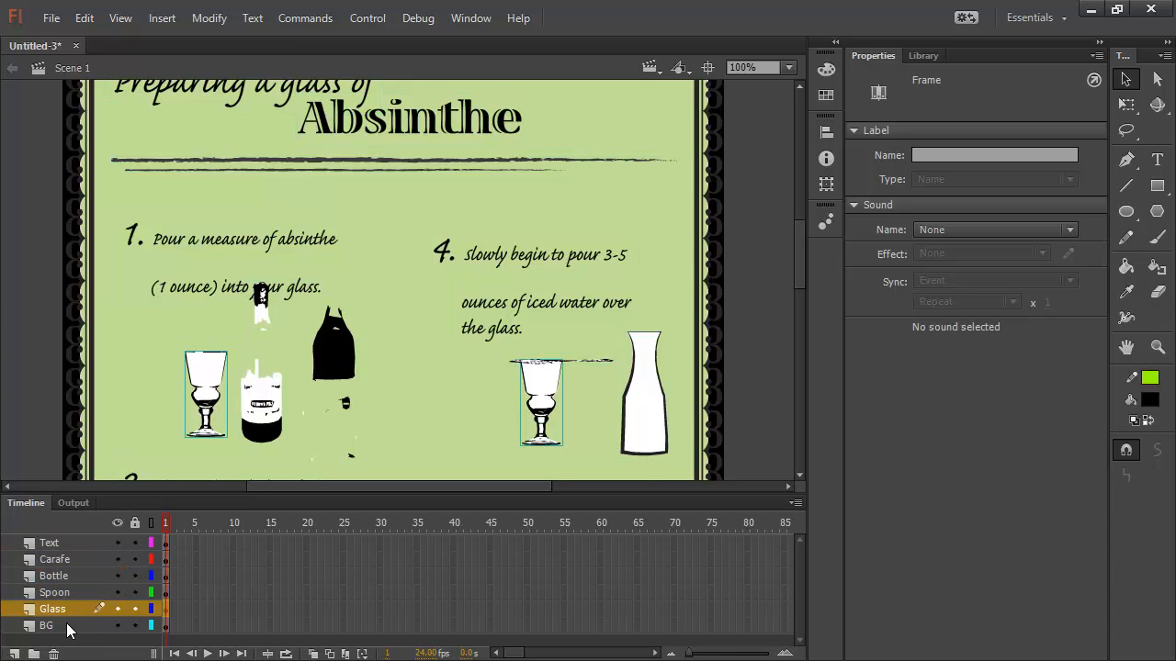
Hide all six imported layers, and show them again one by one from BG up to Text
drag(117, 543, 134, 637)
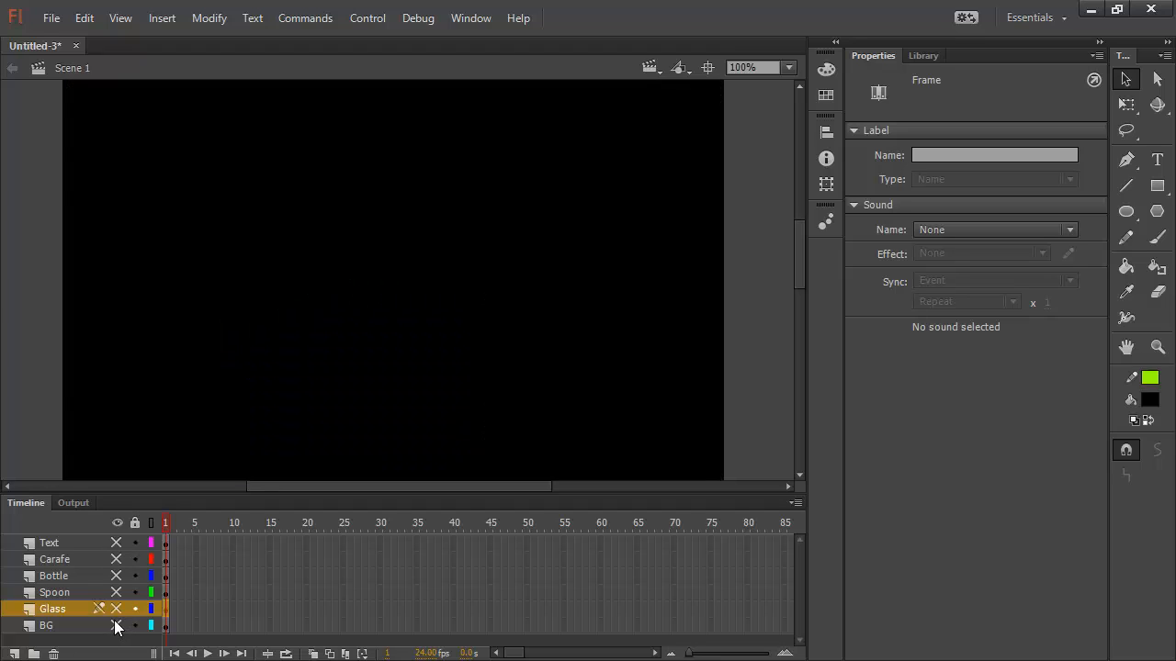
click(116, 625)
click(115, 609)
click(117, 593)
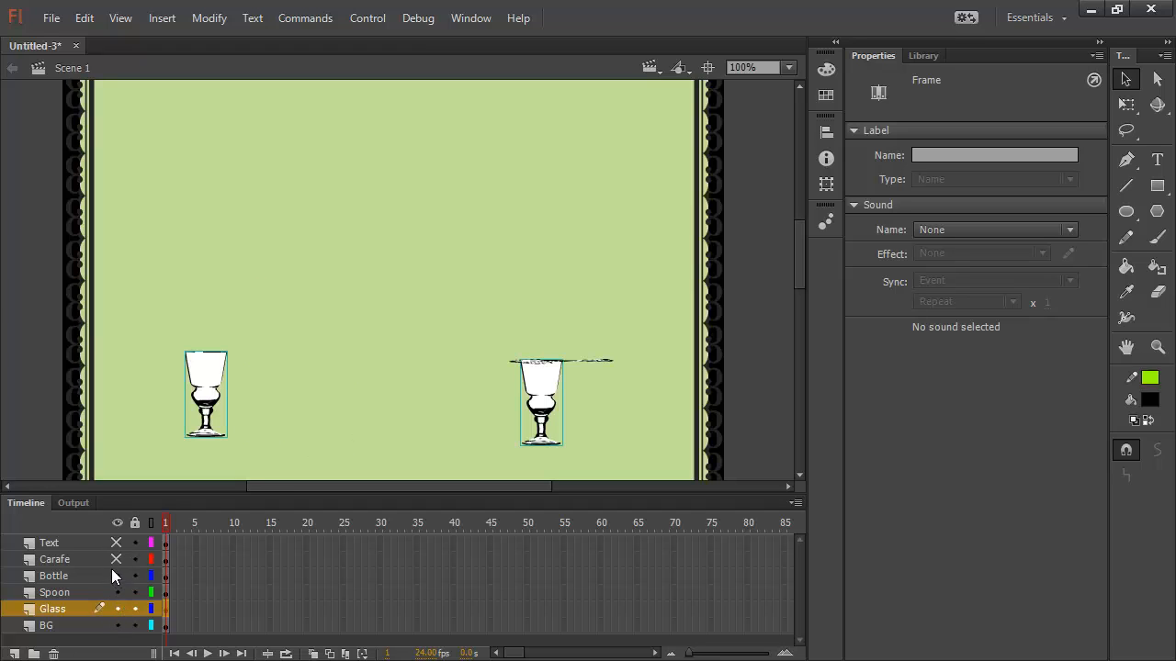
click(116, 576)
click(118, 559)
click(114, 544)
click(117, 543)
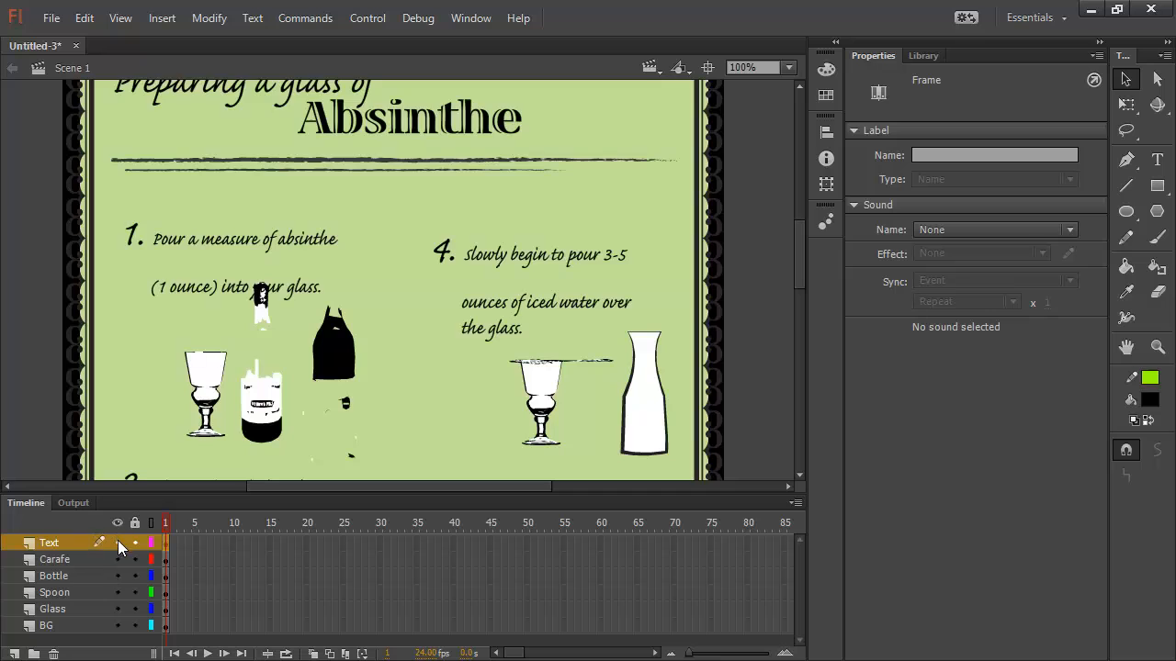
Deselect the artwork and close the Untitled-3 document without saving its changes
click(744, 387)
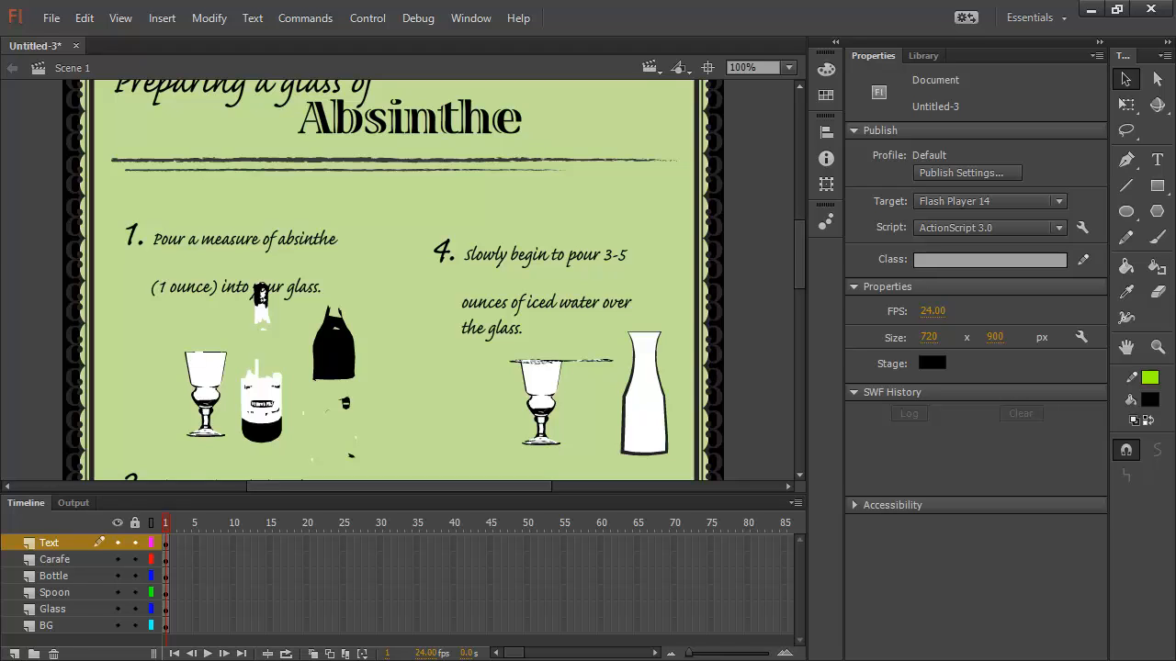
click(76, 45)
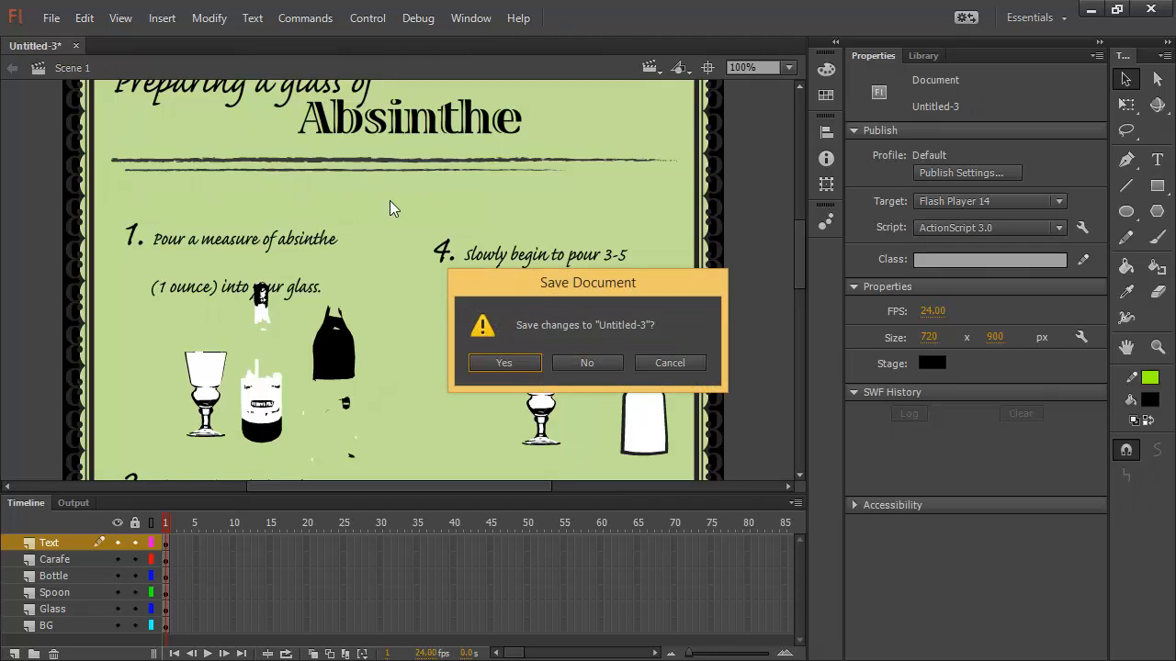
click(587, 363)
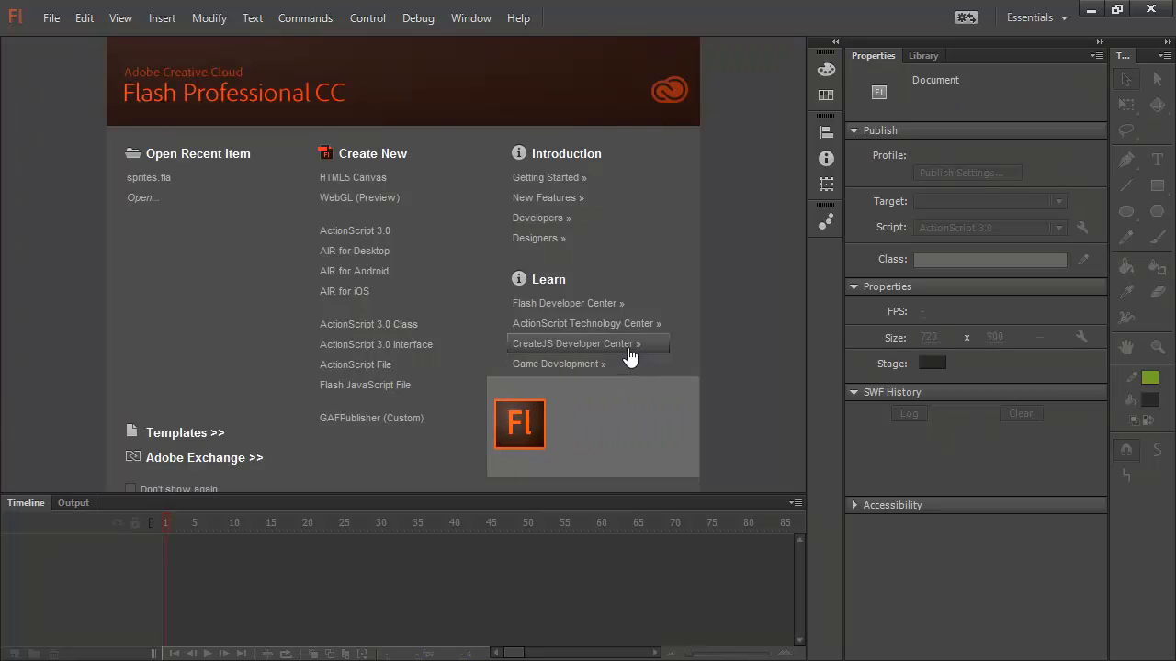
Create a new ActionScript 3.0 document and set its stage colour to green
click(365, 231)
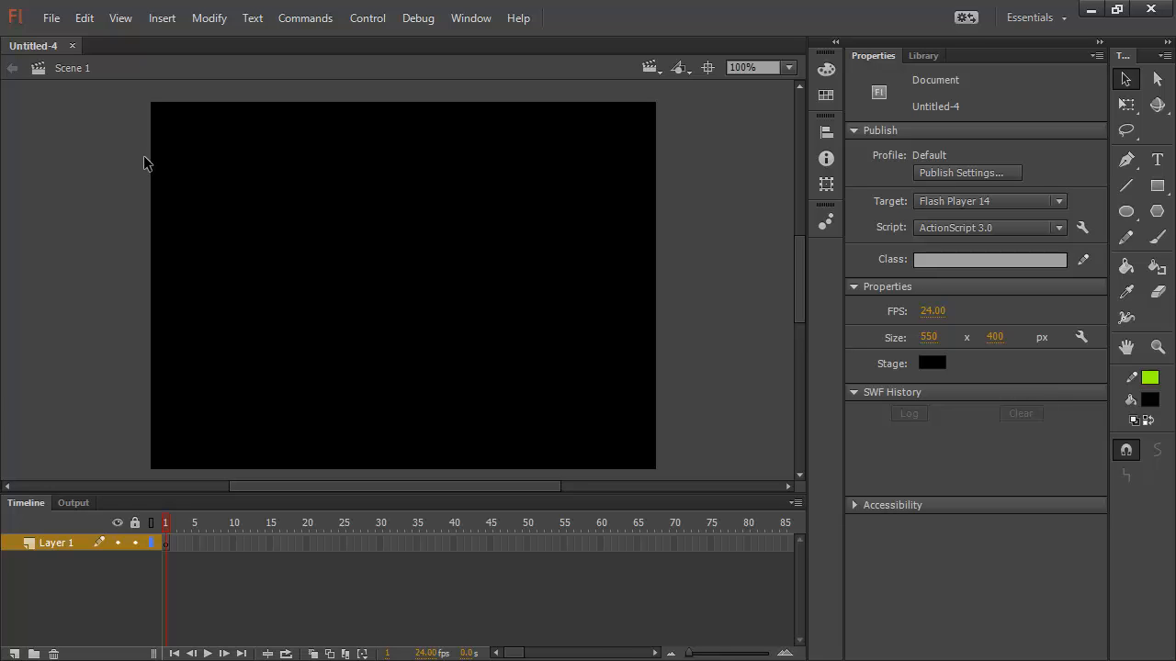
click(932, 363)
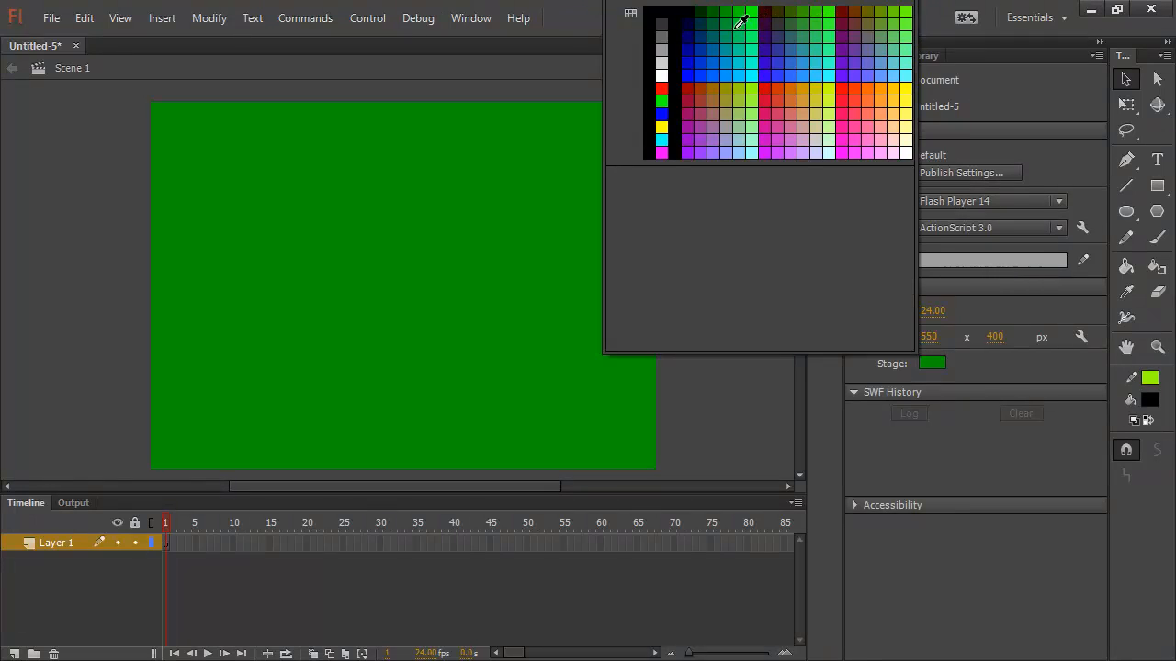
click(741, 15)
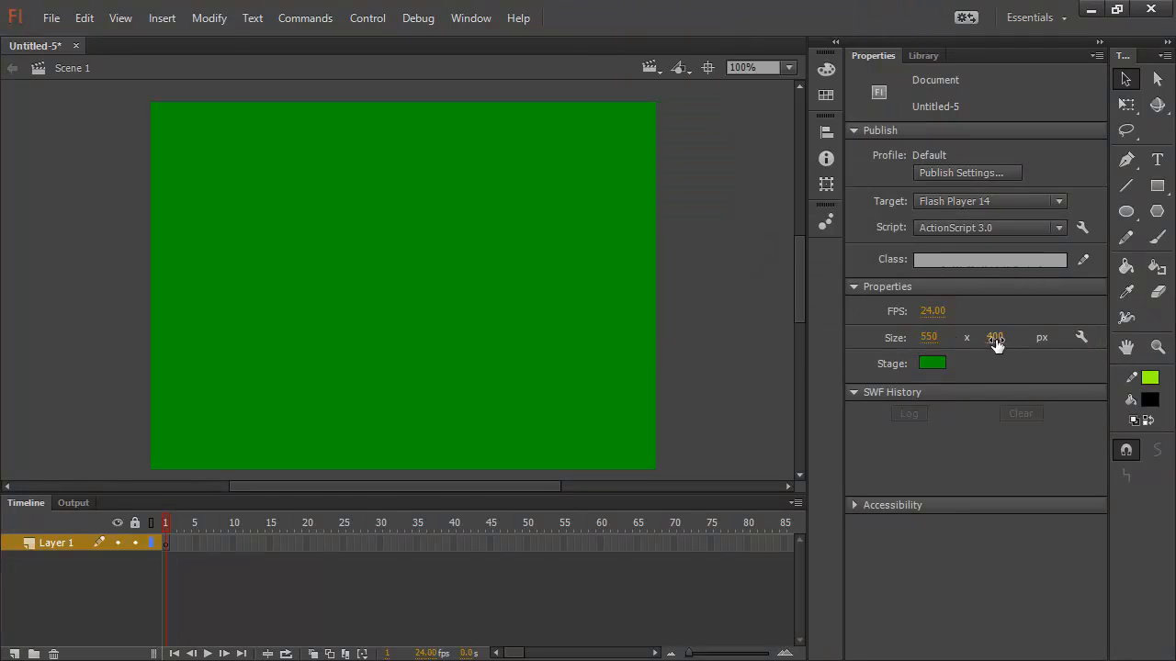
Resize the green stage to 410 px wide and 1323 px high
drag(937, 342, 890, 344)
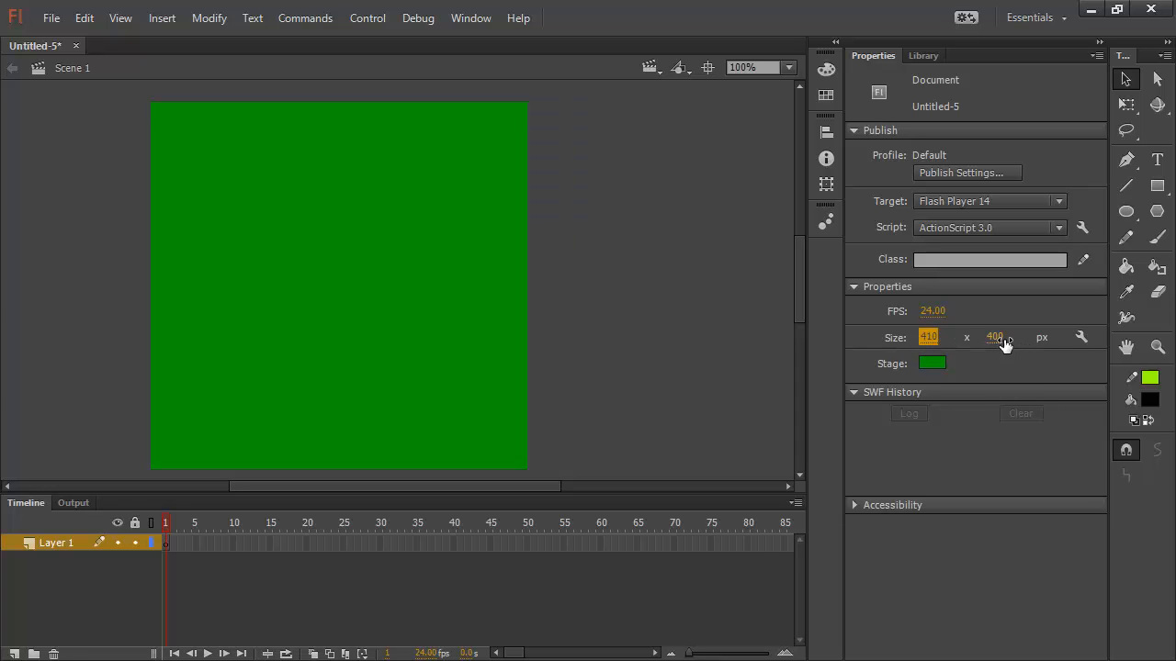
drag(995, 340, 1076, 333)
drag(1008, 346, 1076, 345)
drag(1000, 344, 1121, 354)
drag(1034, 348, 1081, 351)
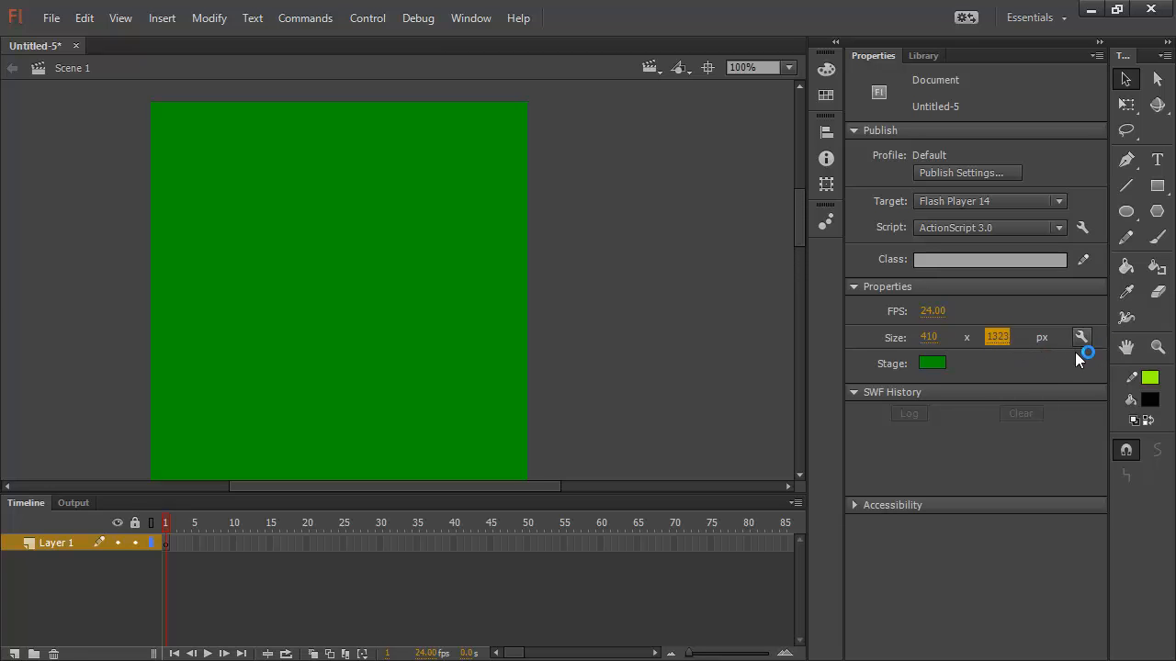
drag(1005, 344, 1077, 345)
Look over the length of the tall green stage and close the document without saving its changes
drag(801, 221, 808, 322)
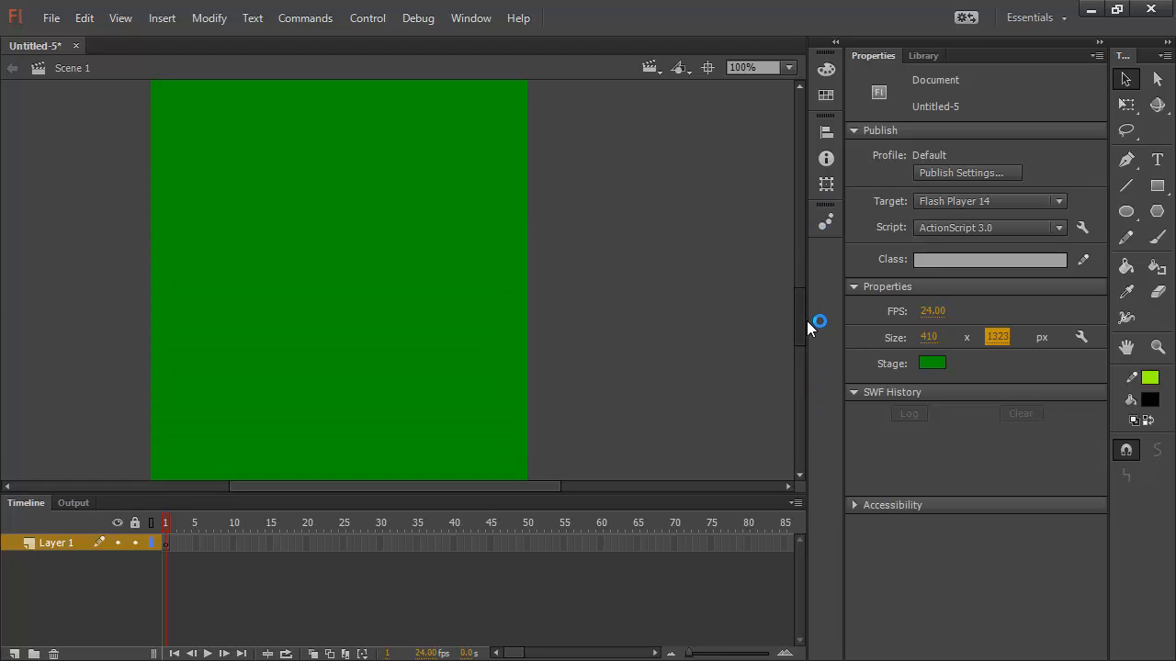
drag(822, 240, 828, 227)
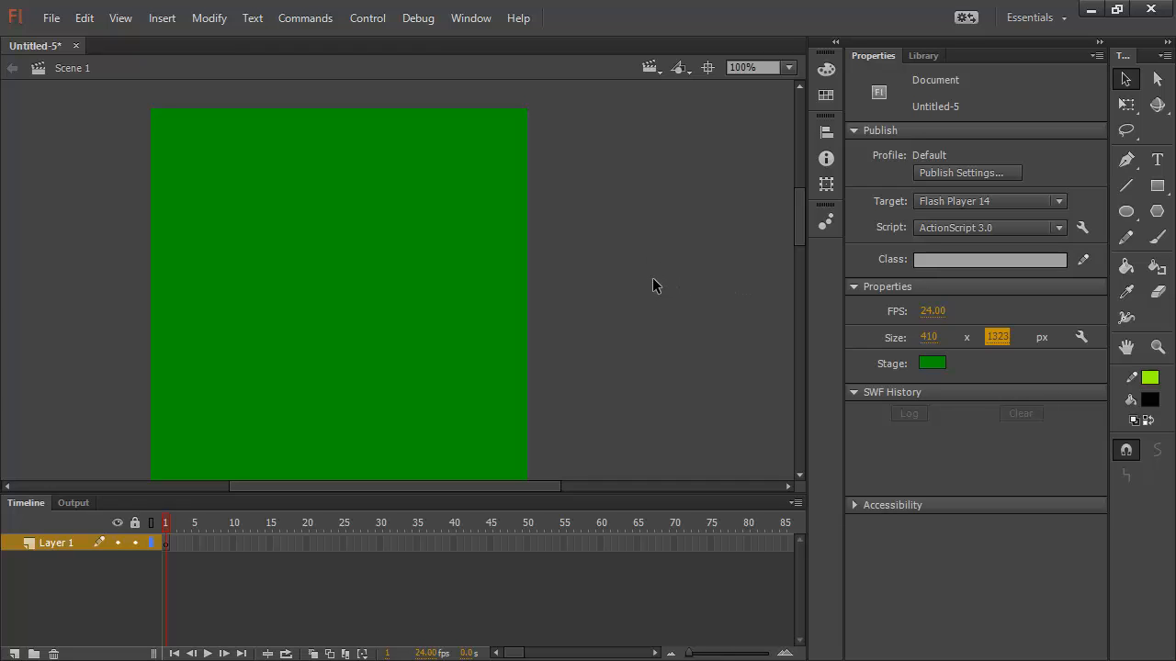
click(664, 320)
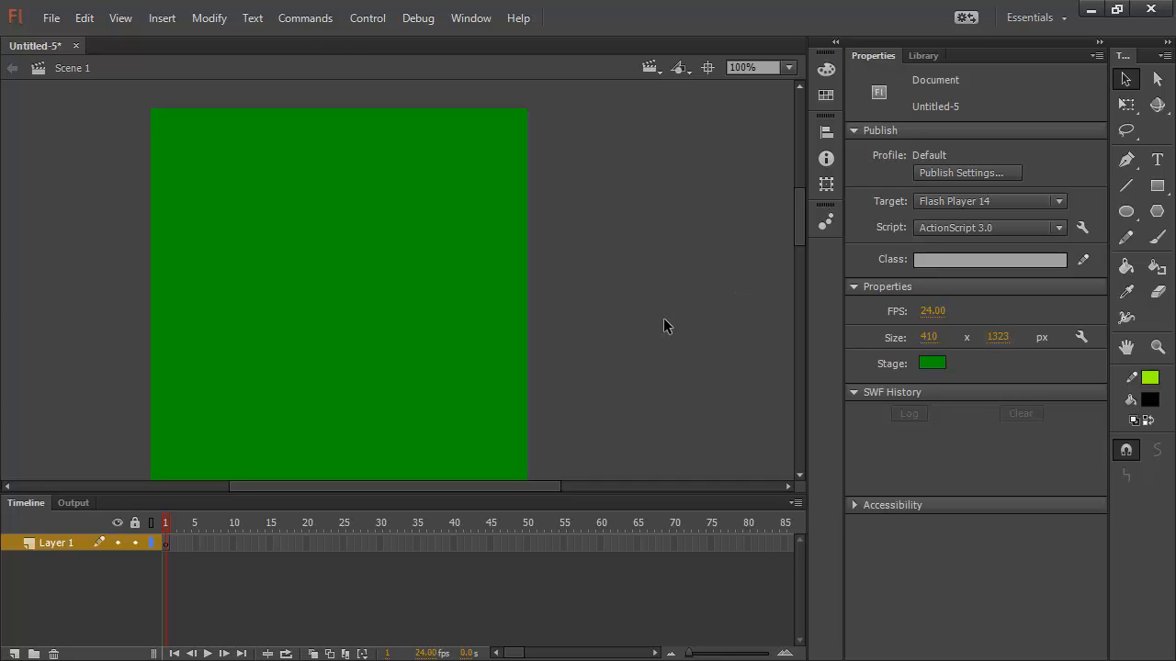
click(76, 46)
click(554, 362)
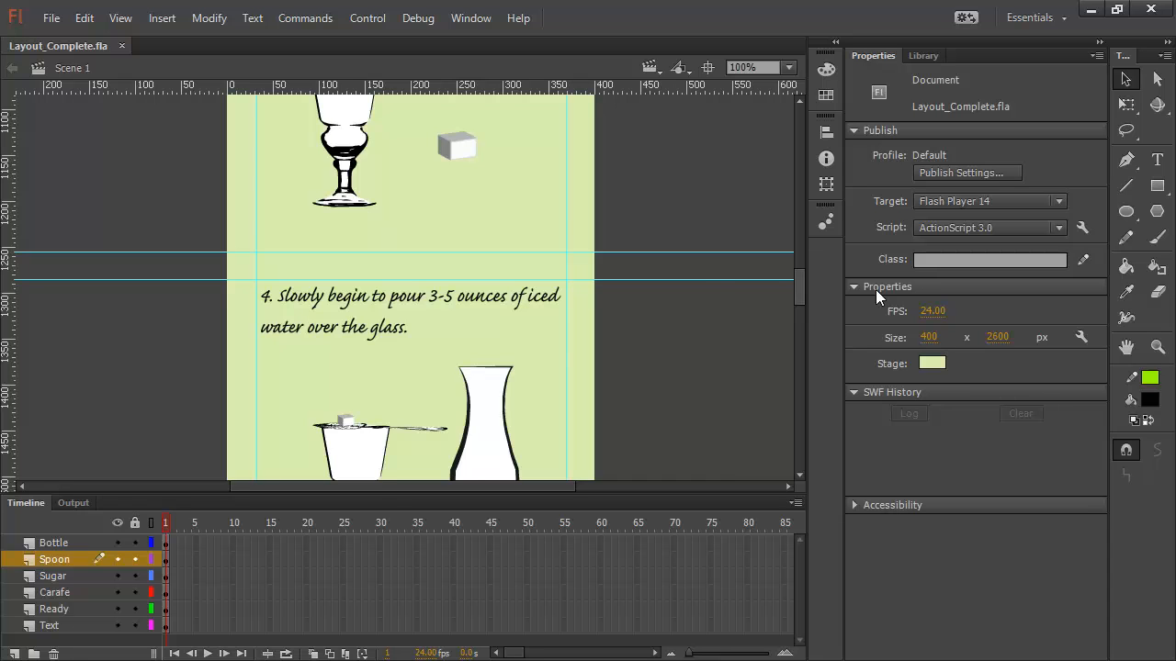
Check that the step 1 text in Layout_Complete.fla is editable by highlighting part of its wording, and leave text editing
drag(800, 292, 796, 191)
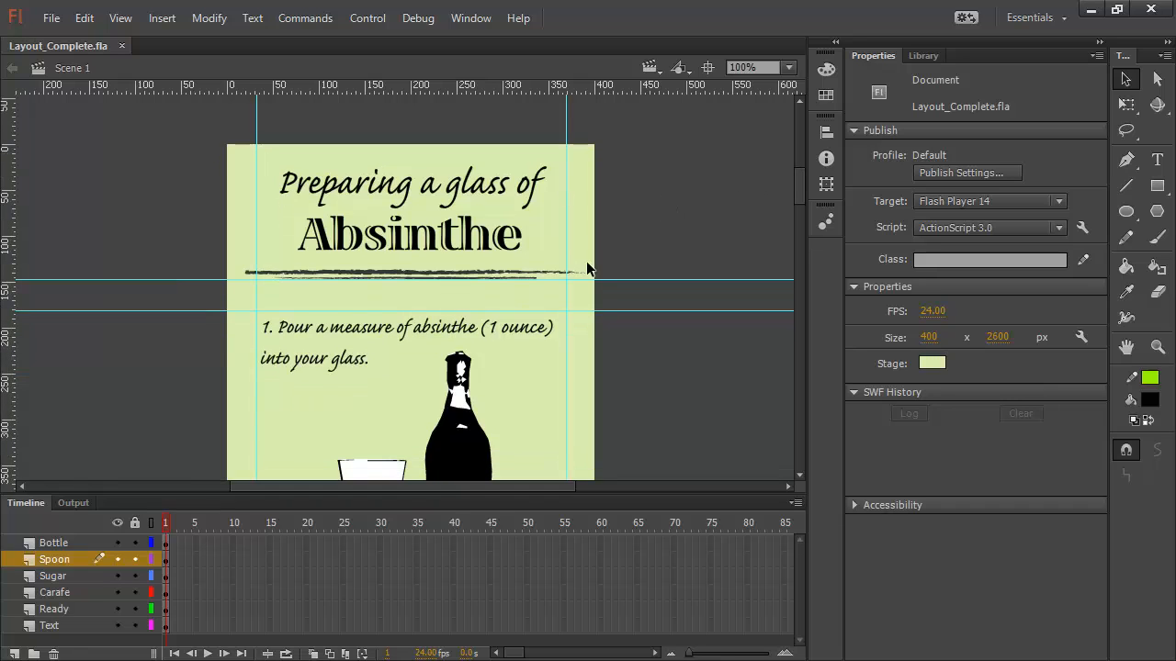
mouse_move(803, 179)
mouse_down()
mouse_move(805, 196)
mouse_move(805, 182)
mouse_up()
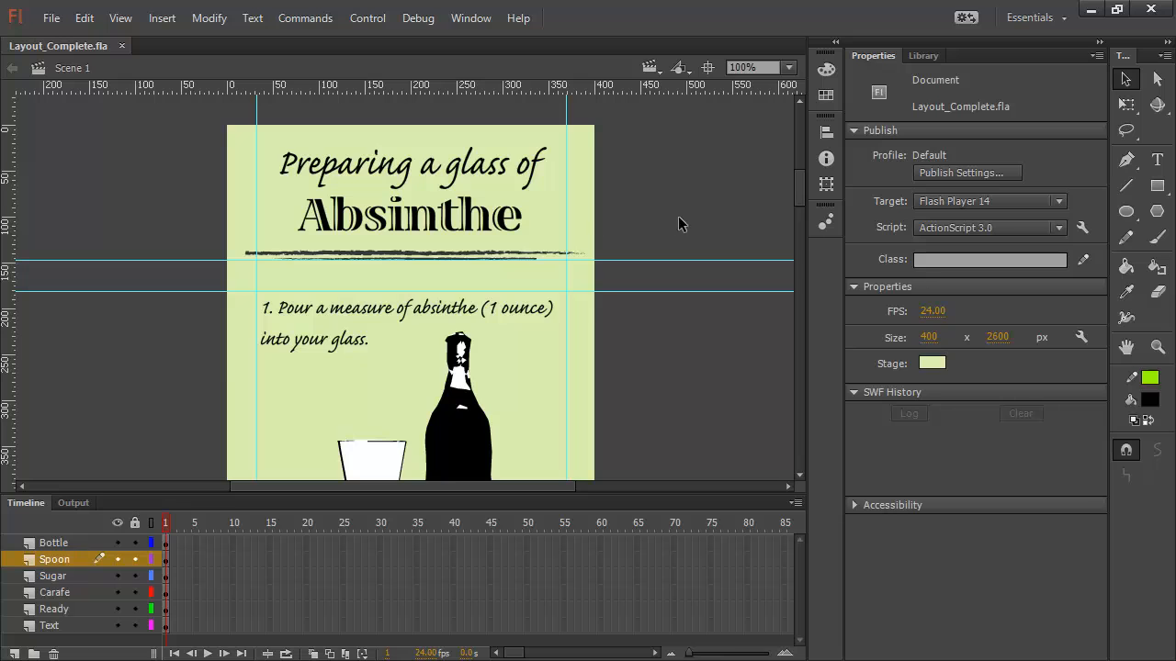
scroll(803, 180, down, 3)
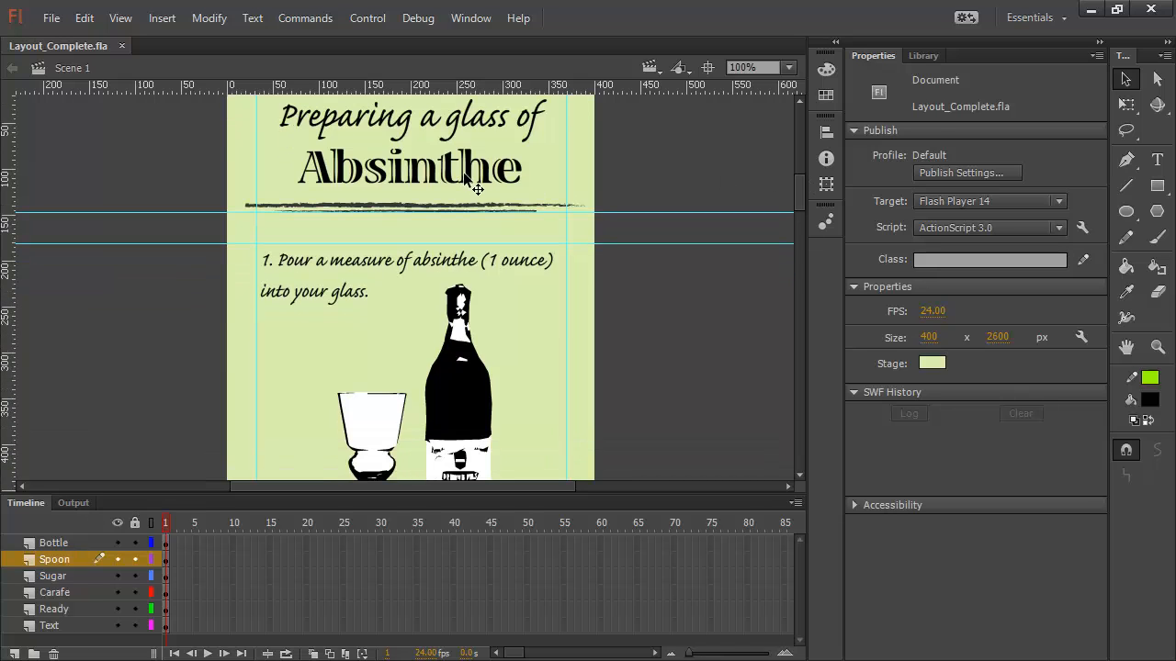
click(386, 172)
click(319, 267)
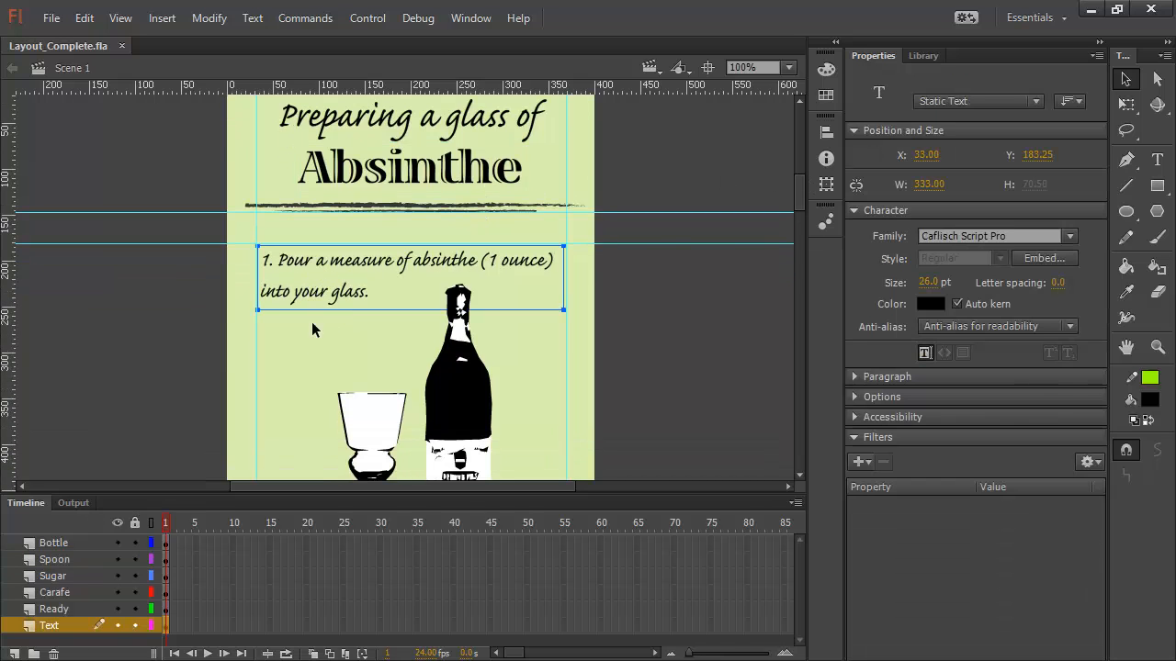
double_click(335, 267)
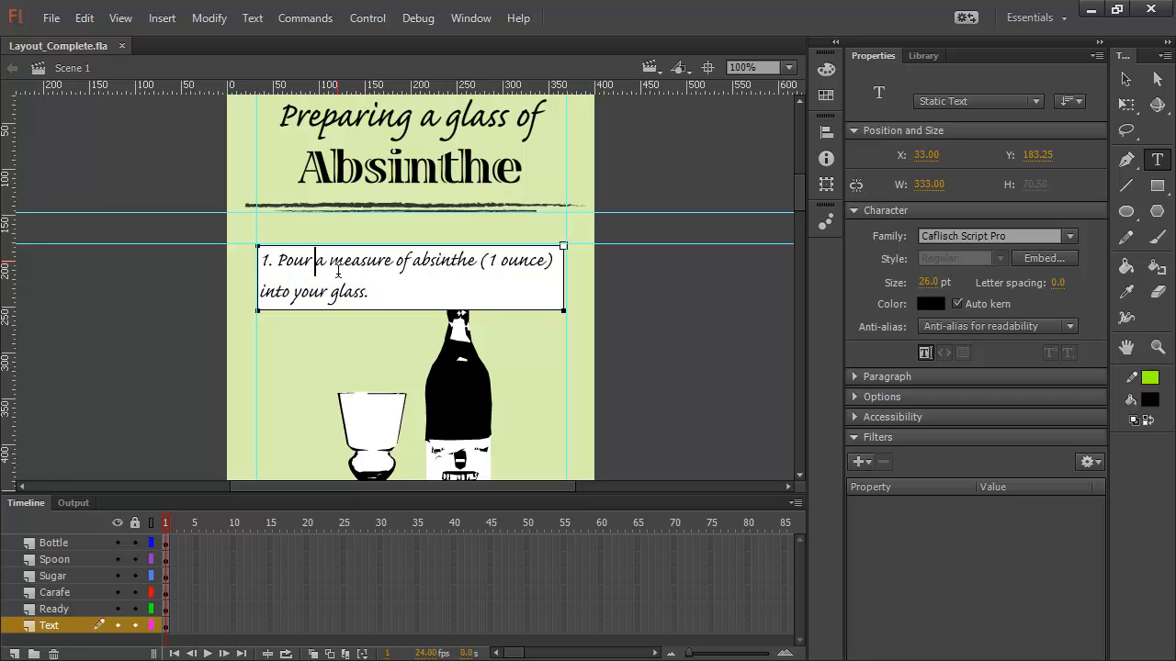
drag(343, 266, 413, 272)
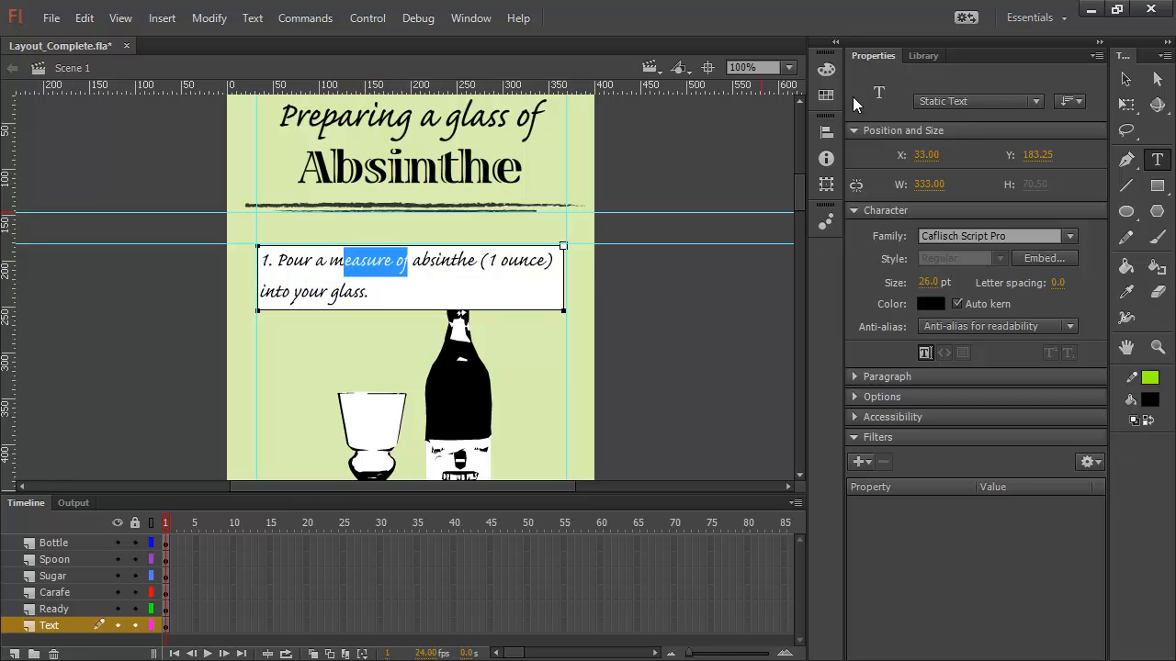
click(1125, 79)
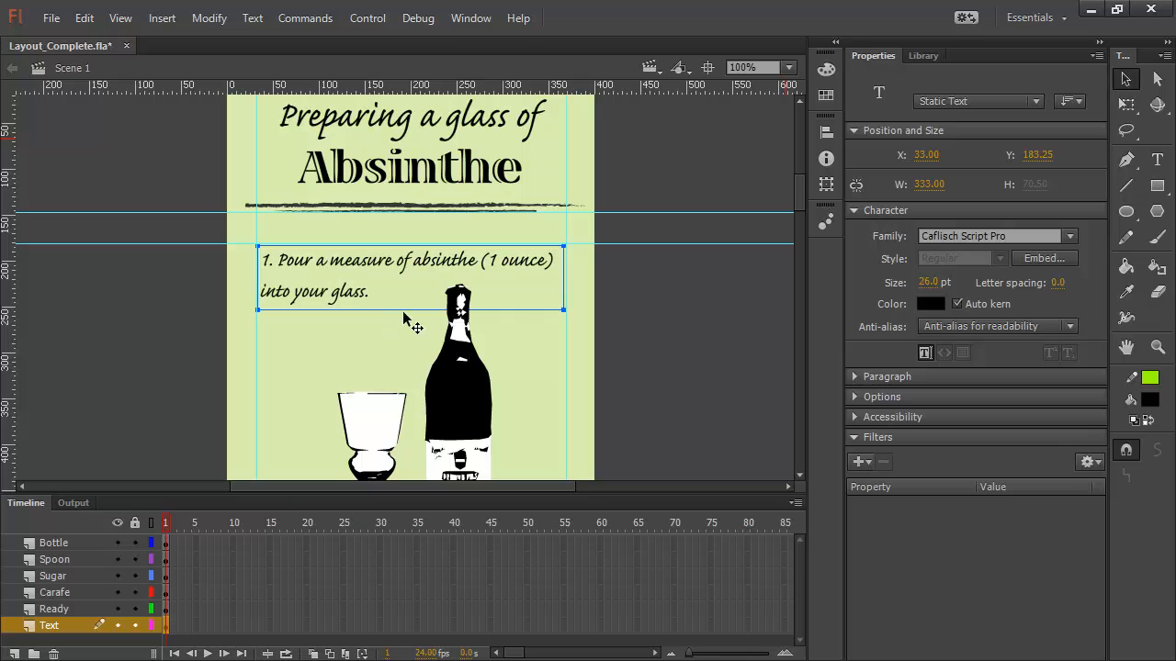
Inspect the symbol properties of the bottle and glass below the step 1 text, and review the artwork for step 2
drag(801, 198, 804, 207)
scroll(803, 207, down, 5)
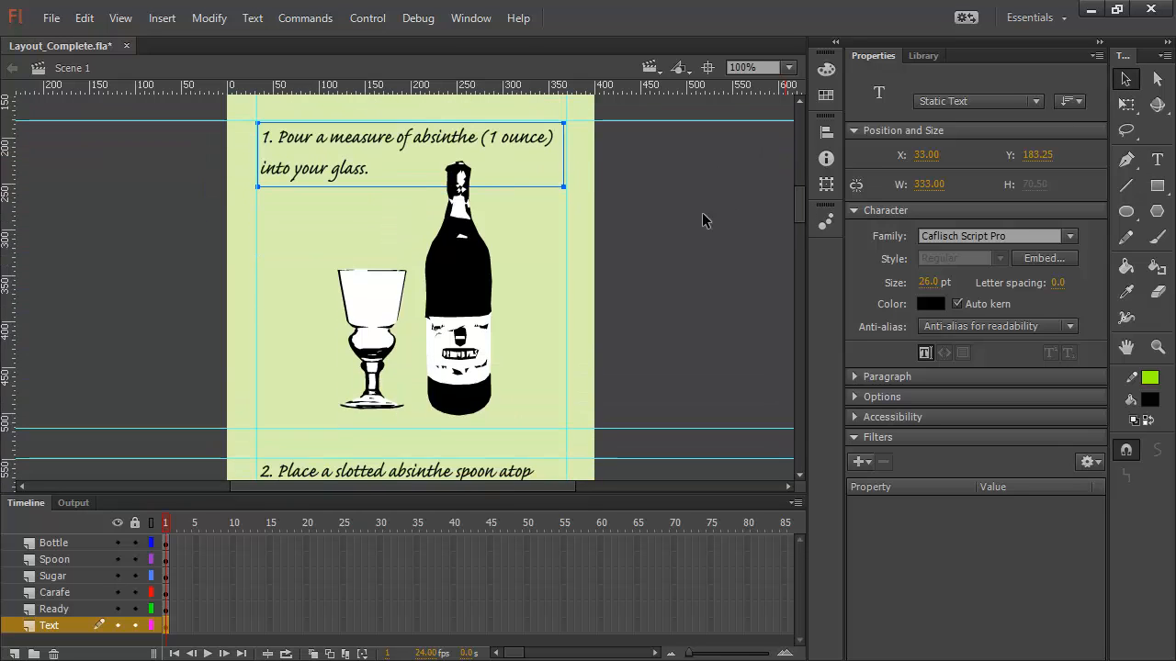
click(459, 285)
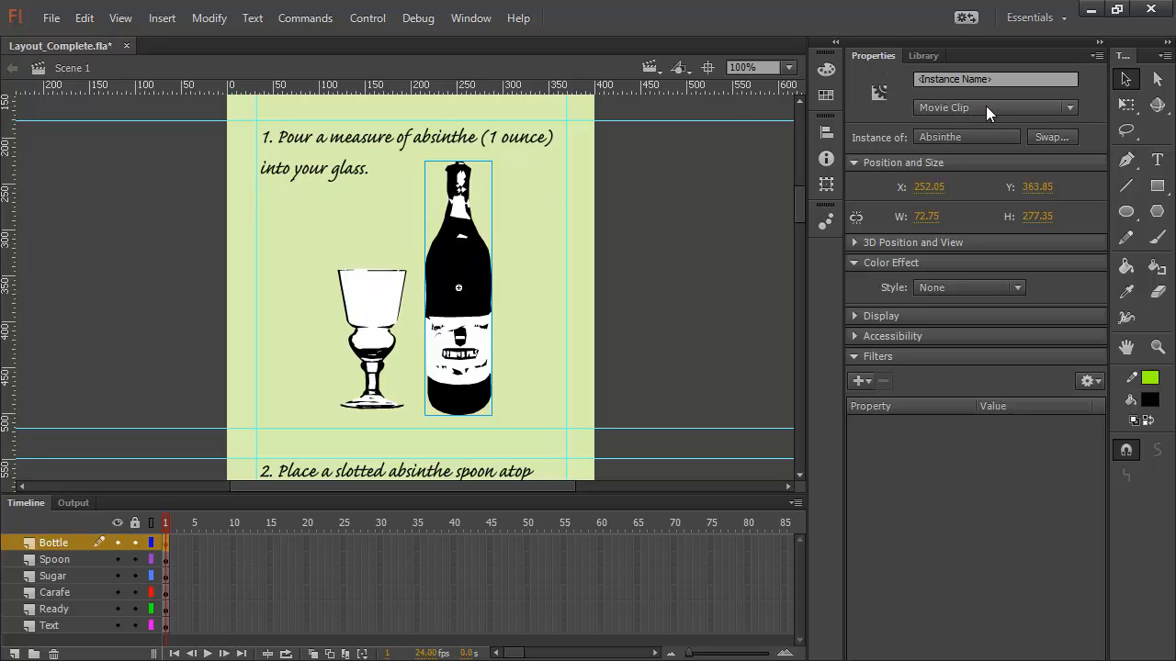
click(367, 305)
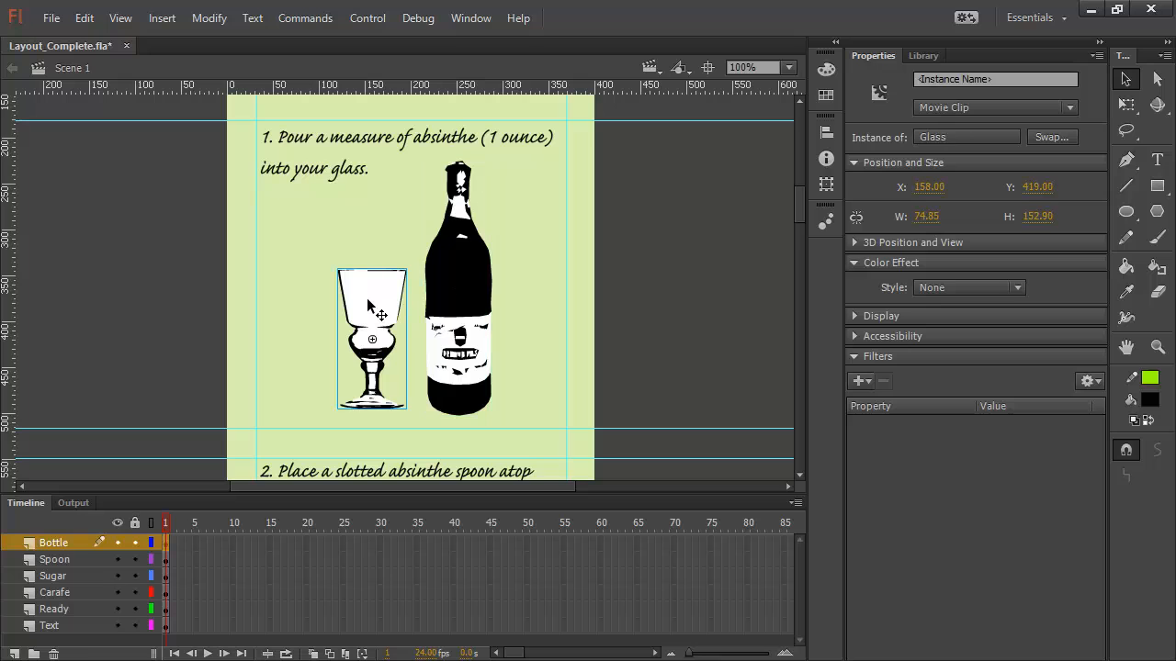
drag(801, 199, 800, 222)
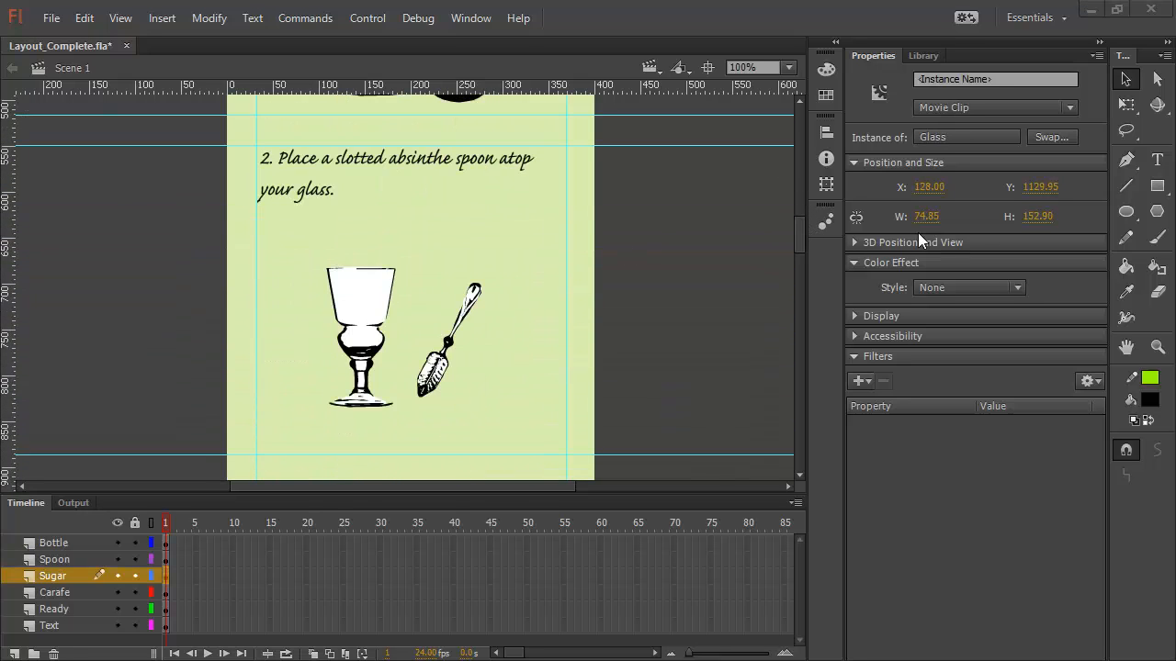
drag(799, 234, 747, 236)
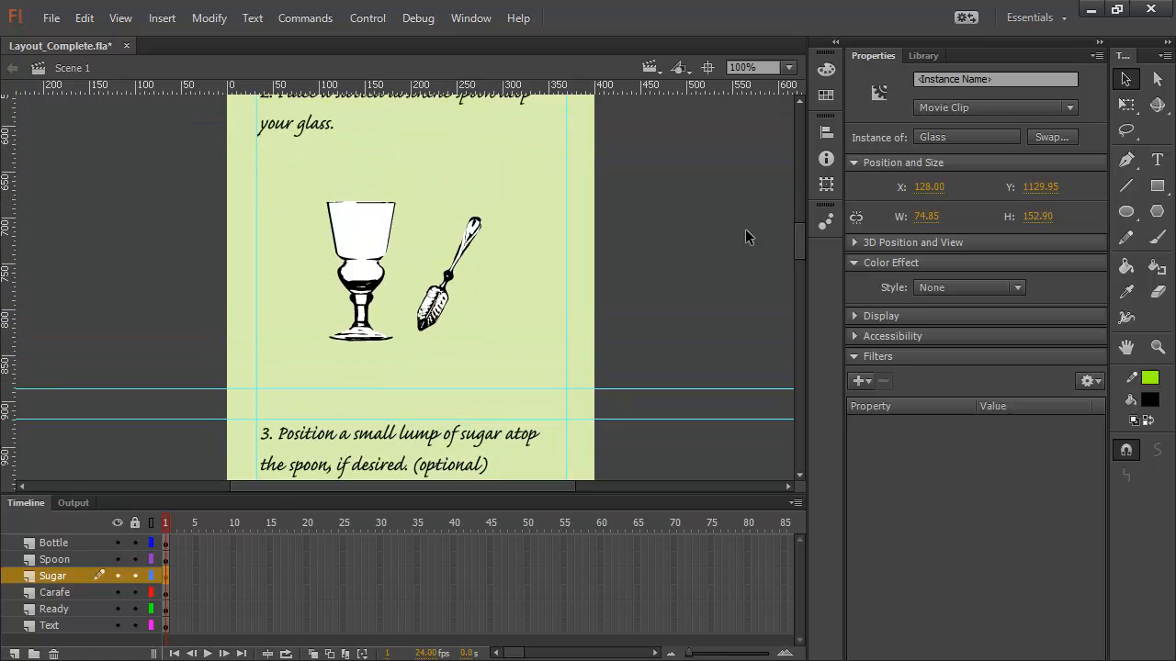
click(361, 244)
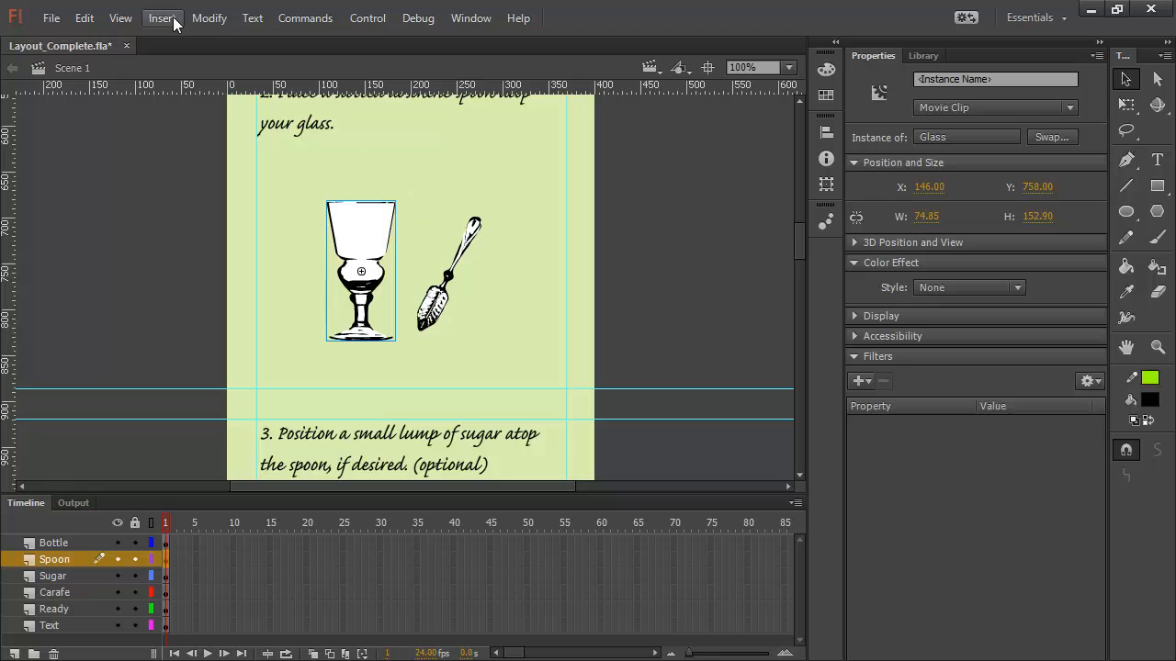
click(206, 17)
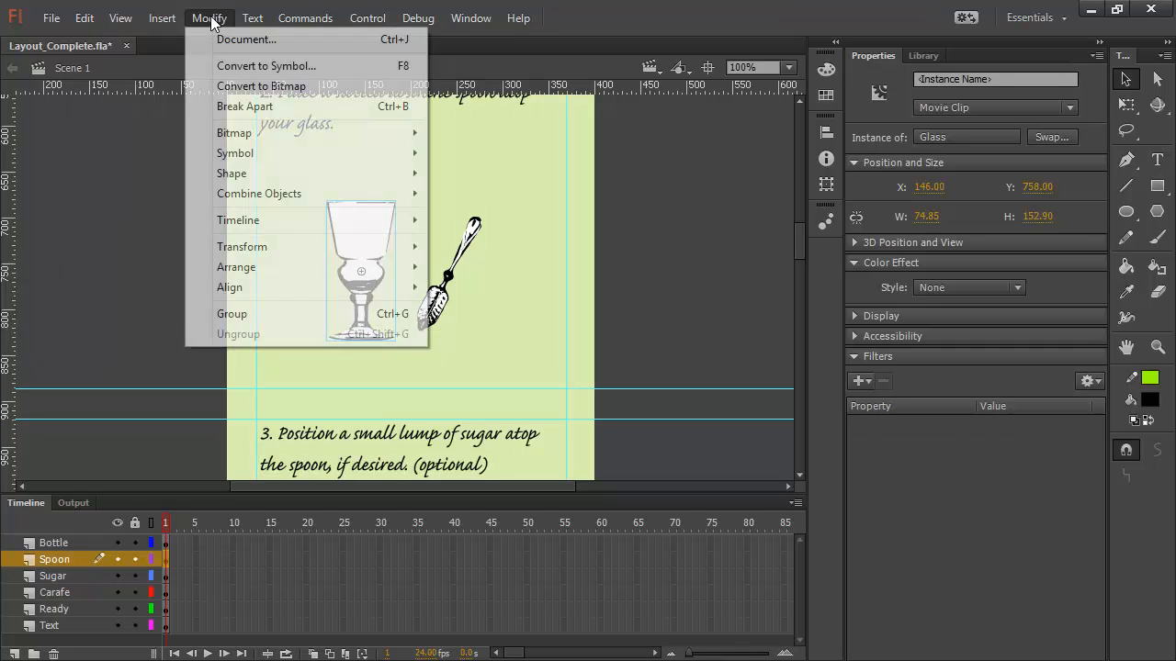
click(748, 223)
Convert the glass and bottle below the step 1 text together into one movie clip symbol named Step1
drag(799, 239, 799, 207)
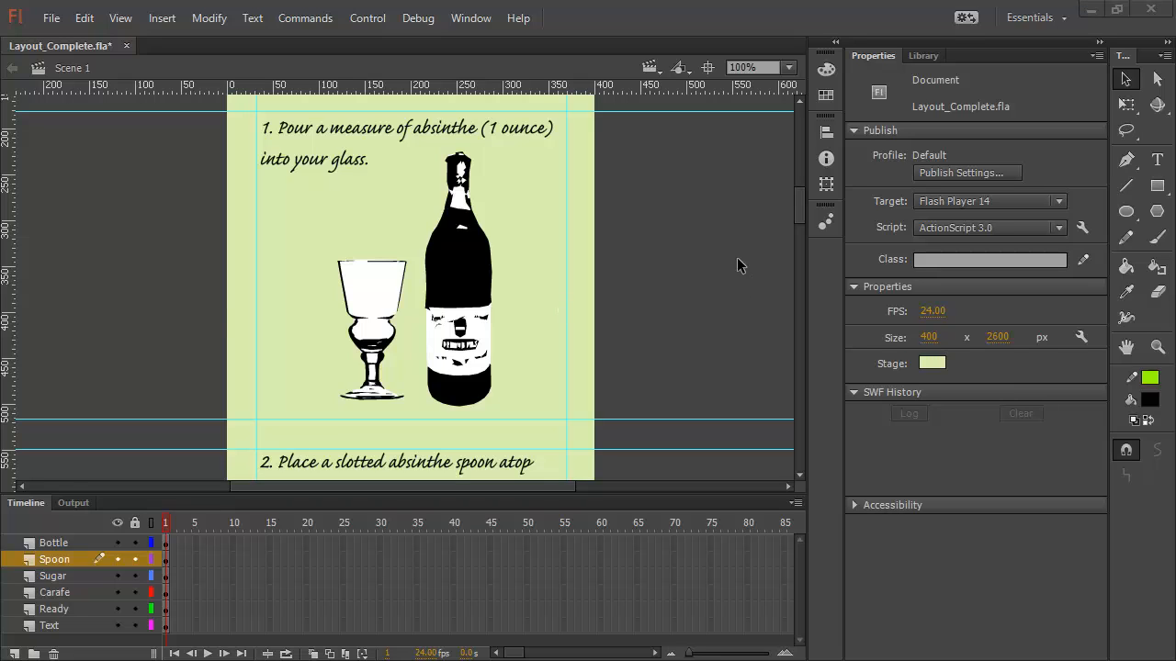
drag(610, 248, 186, 360)
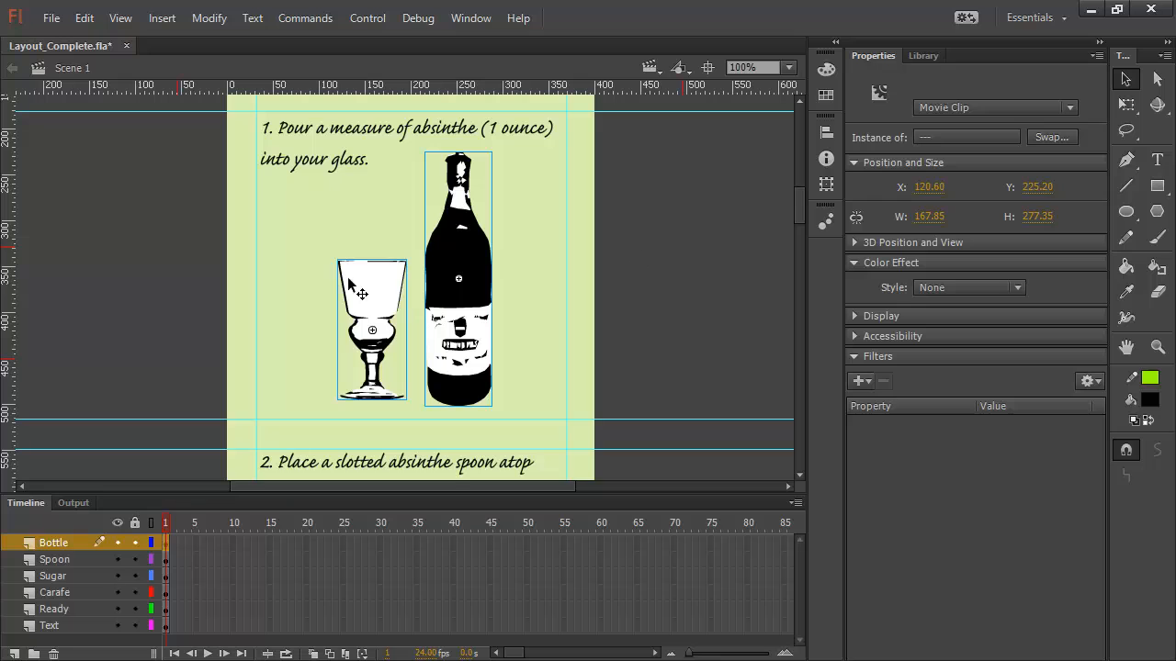
click(210, 18)
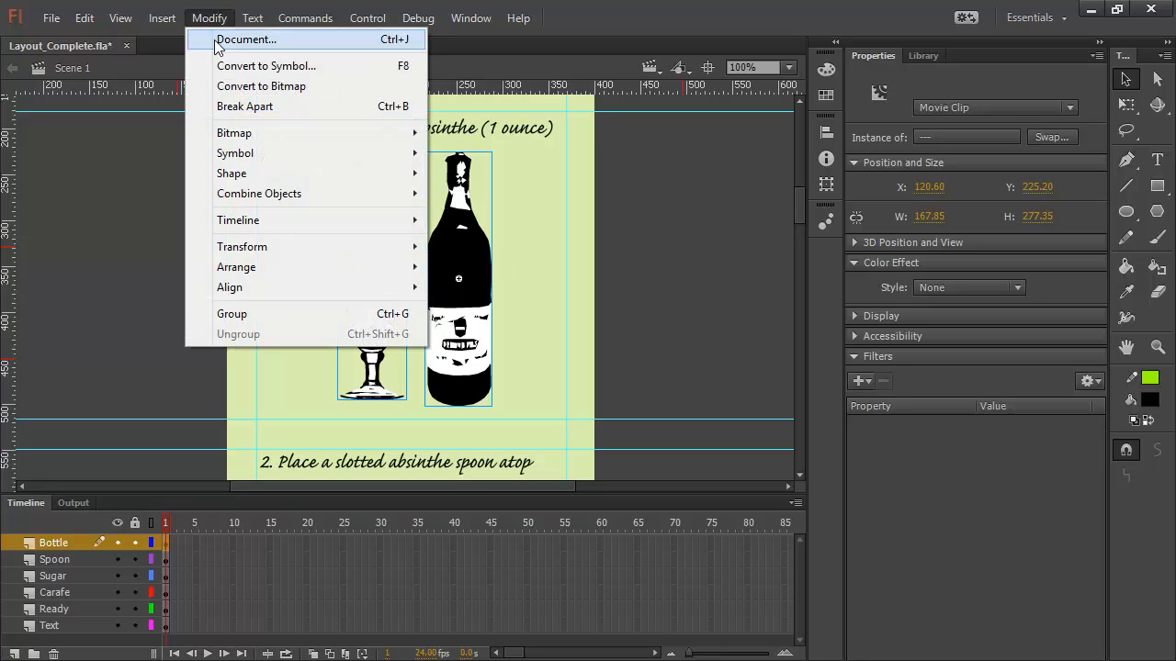
click(262, 67)
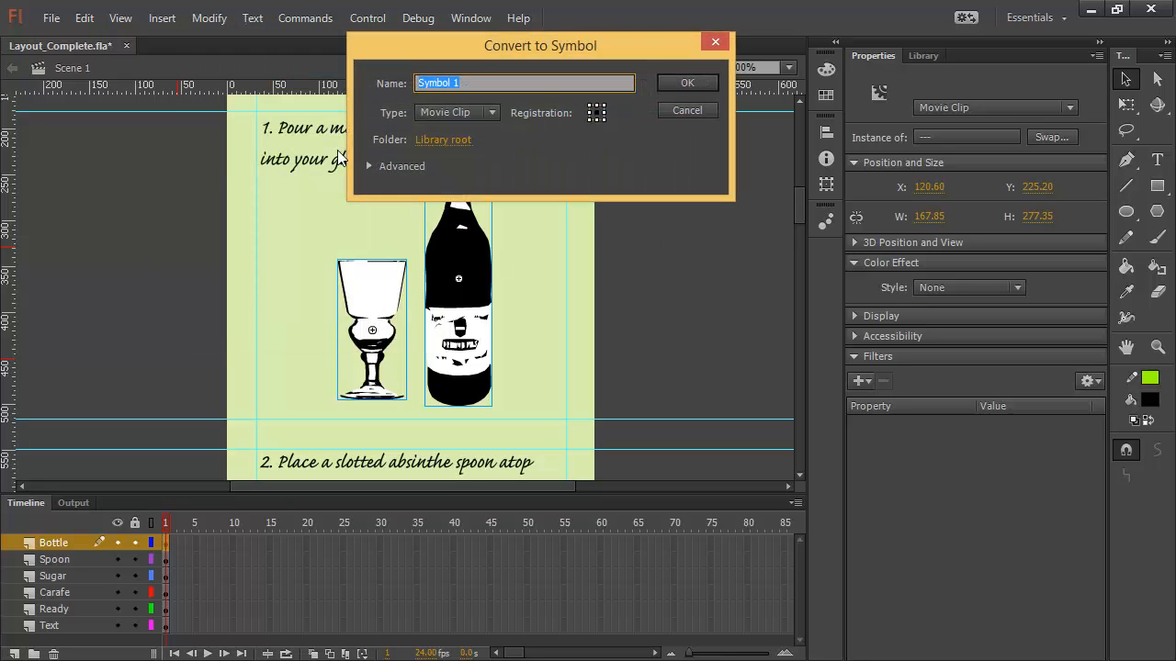
click(447, 111)
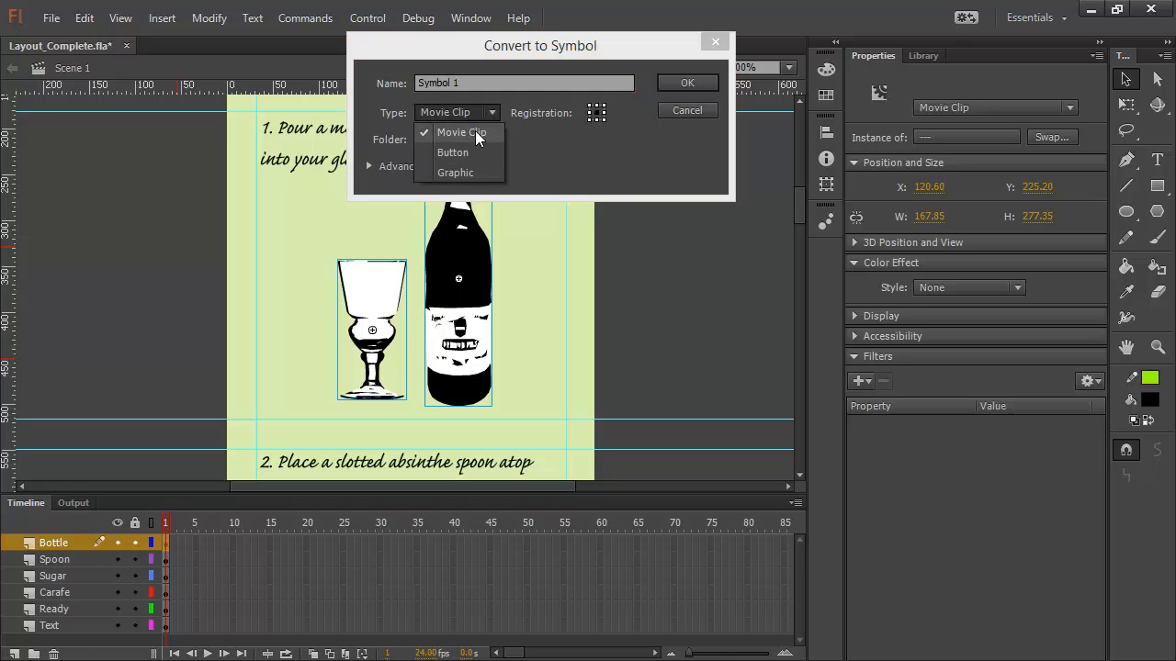
click(474, 130)
click(460, 85)
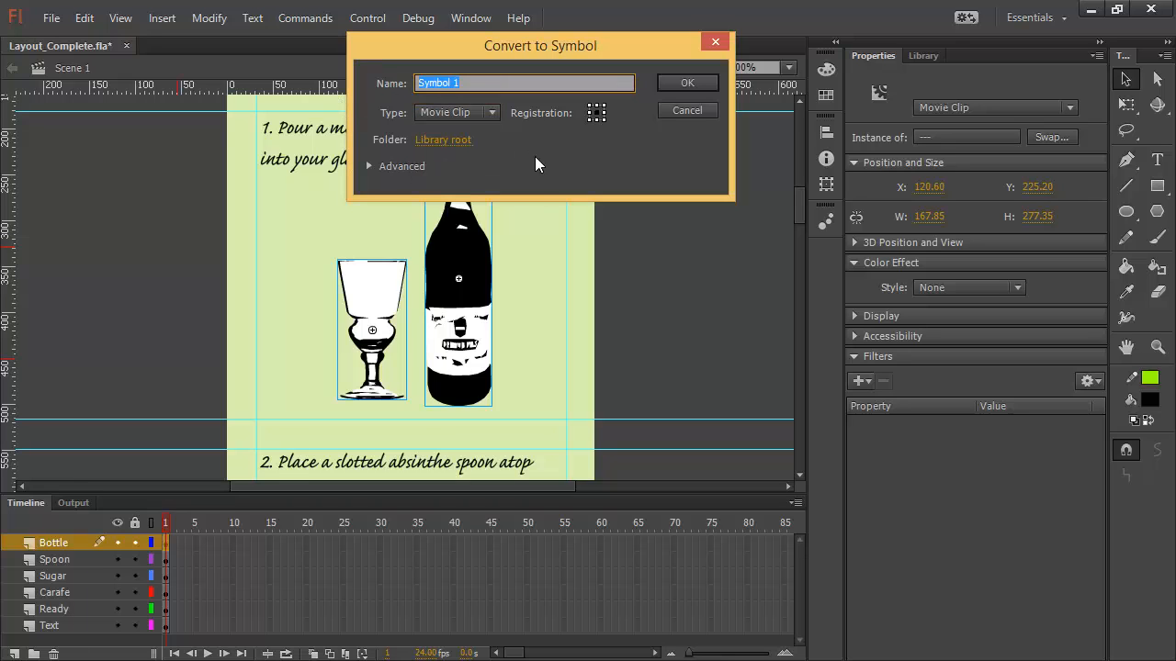
text(Step1)
key(Return)
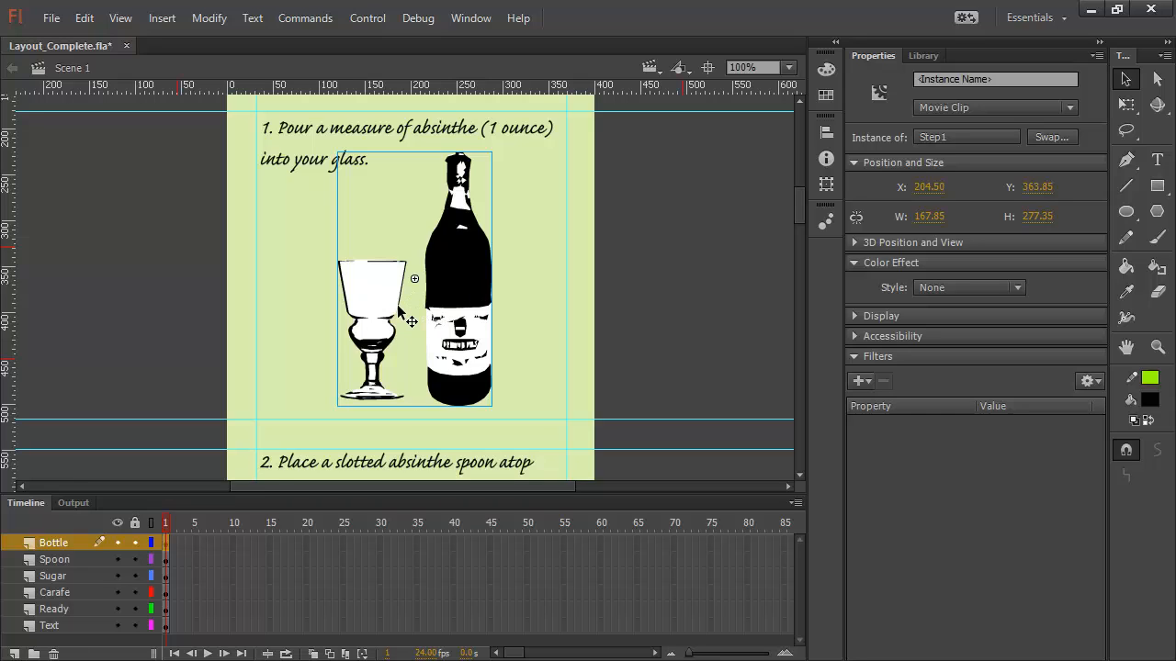
Inside the Step1 symbol, distribute the glass and bottle to separate layers, check the new layers, and return to Scene 1
double_click(469, 296)
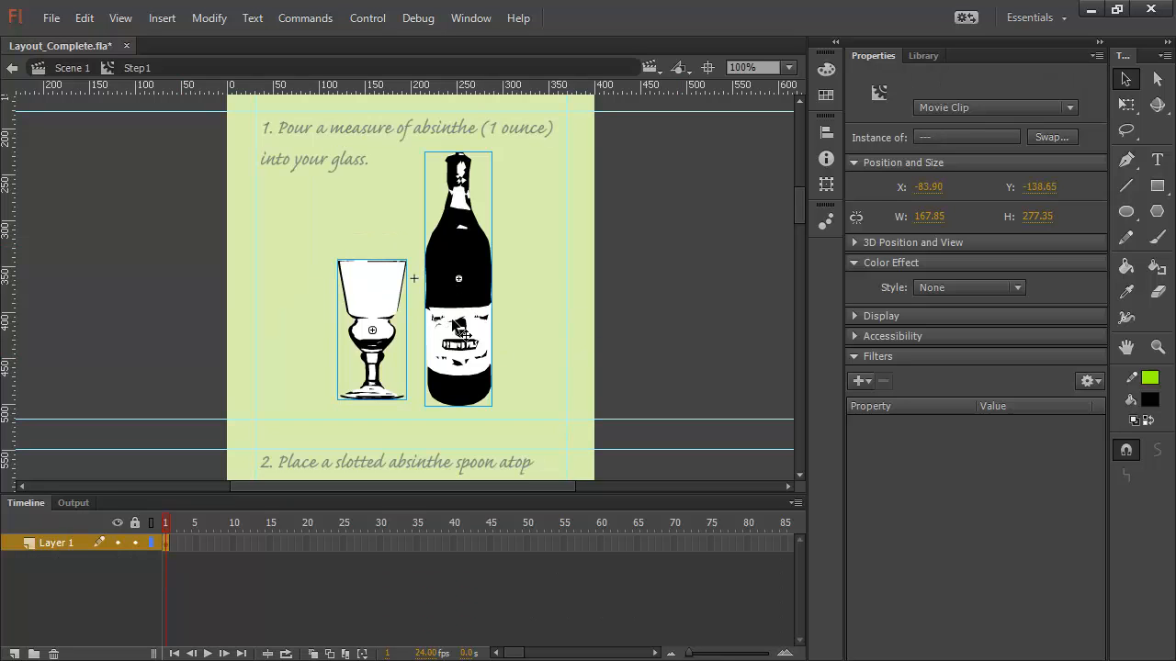
right_click(458, 315)
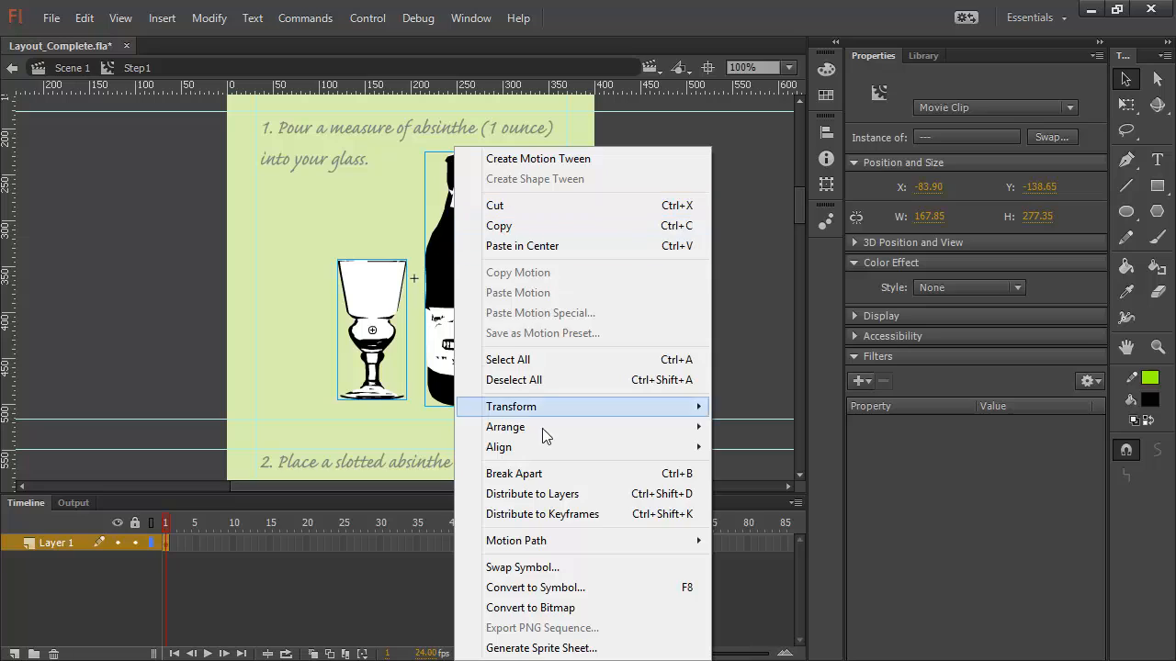
click(555, 494)
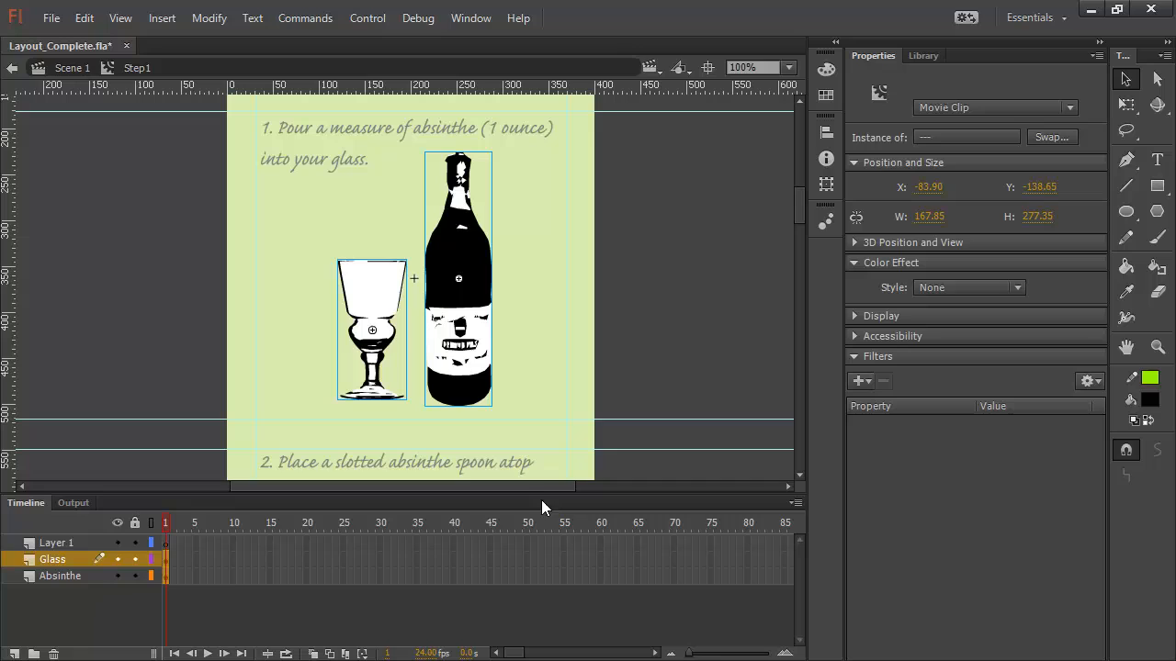
click(56, 559)
click(67, 577)
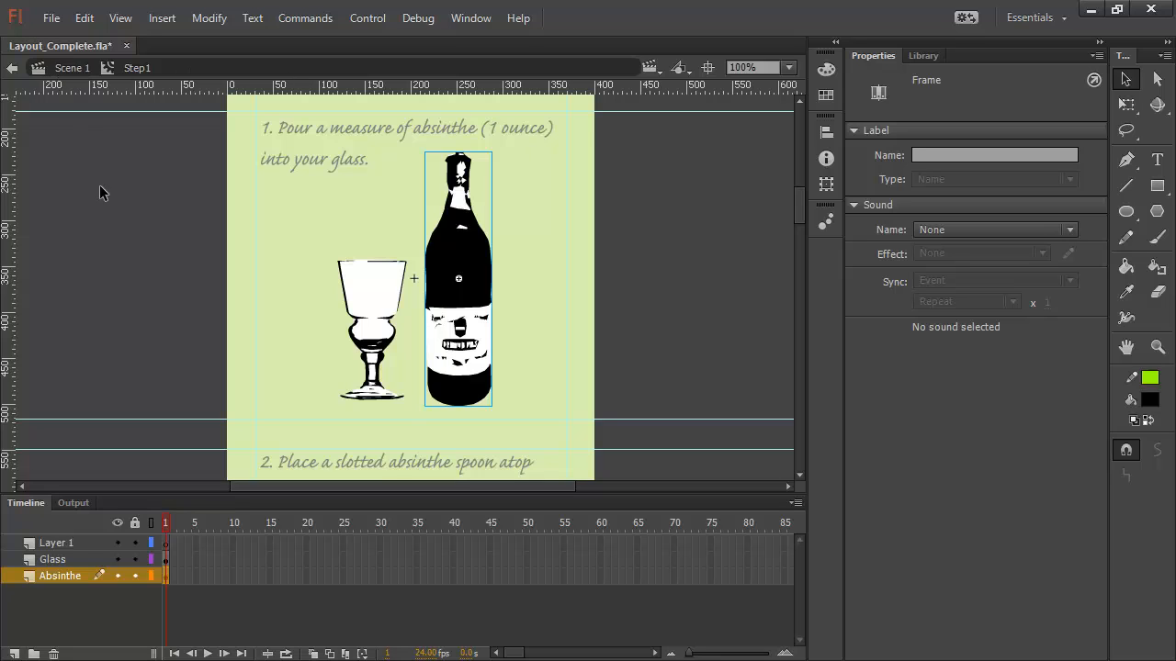
click(72, 71)
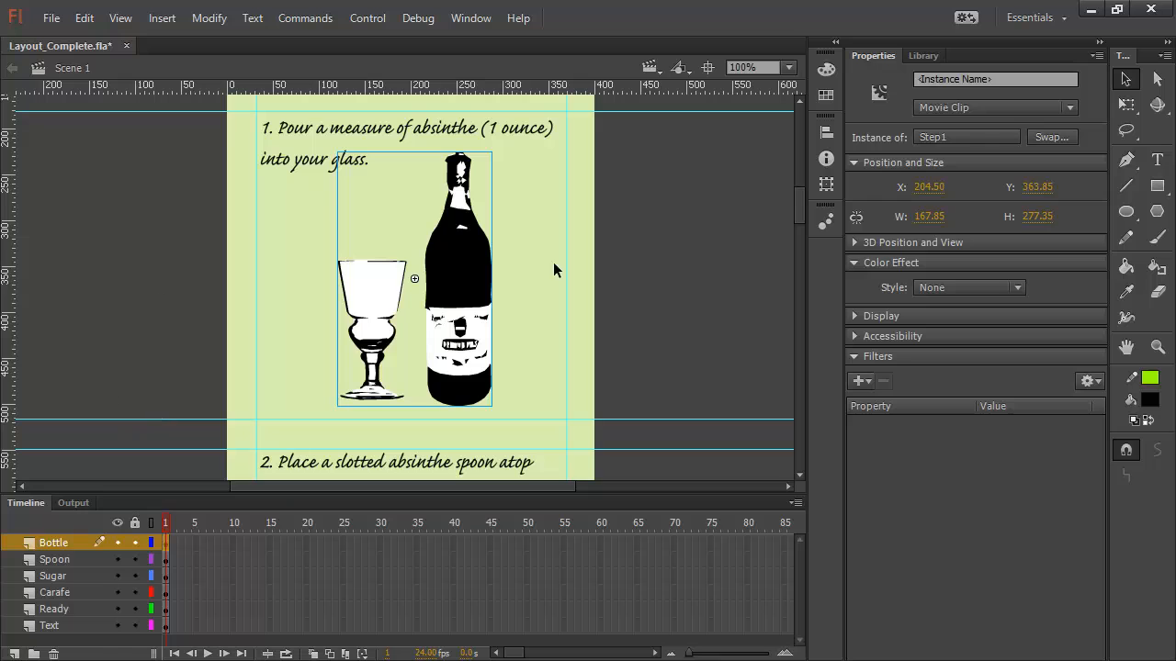
Convert the glass and spoon below the step 2 text together into a movie clip symbol named Step2
click(729, 228)
drag(796, 215, 800, 239)
drag(709, 214, 152, 312)
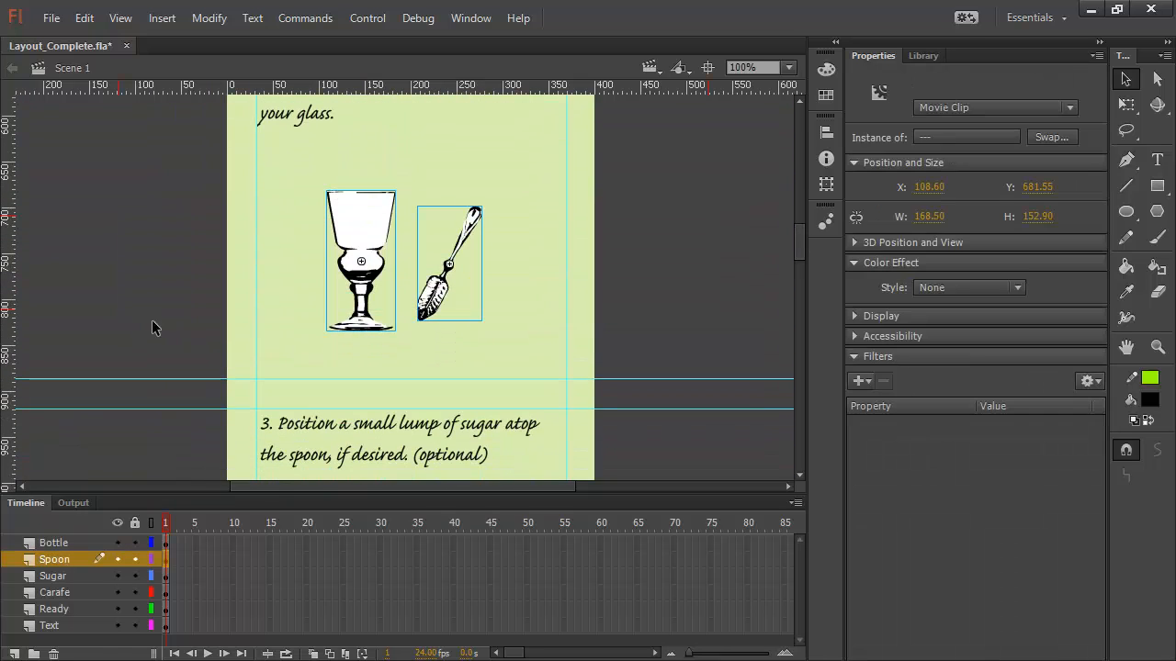
click(208, 20)
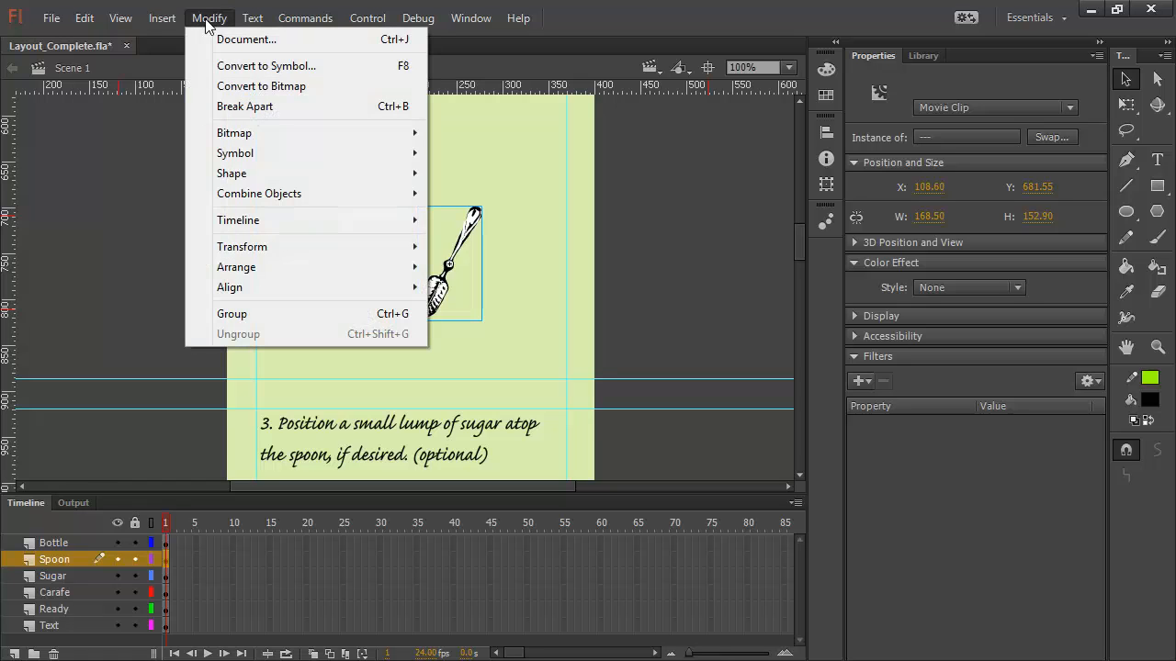
click(253, 66)
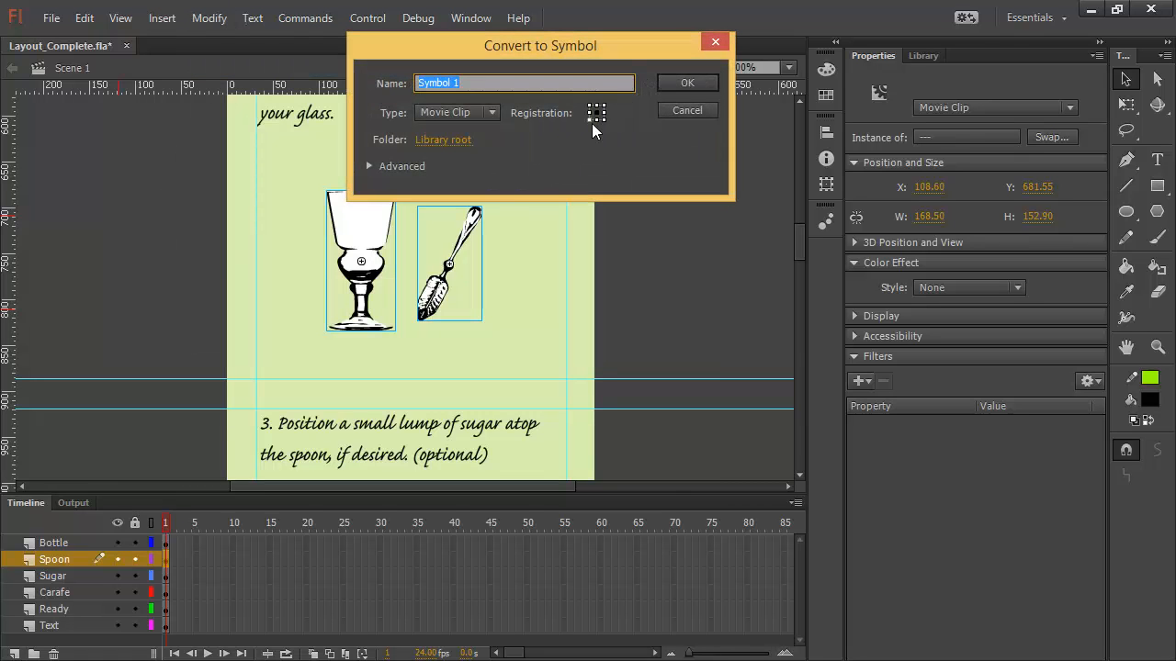
text(Step2)
click(691, 85)
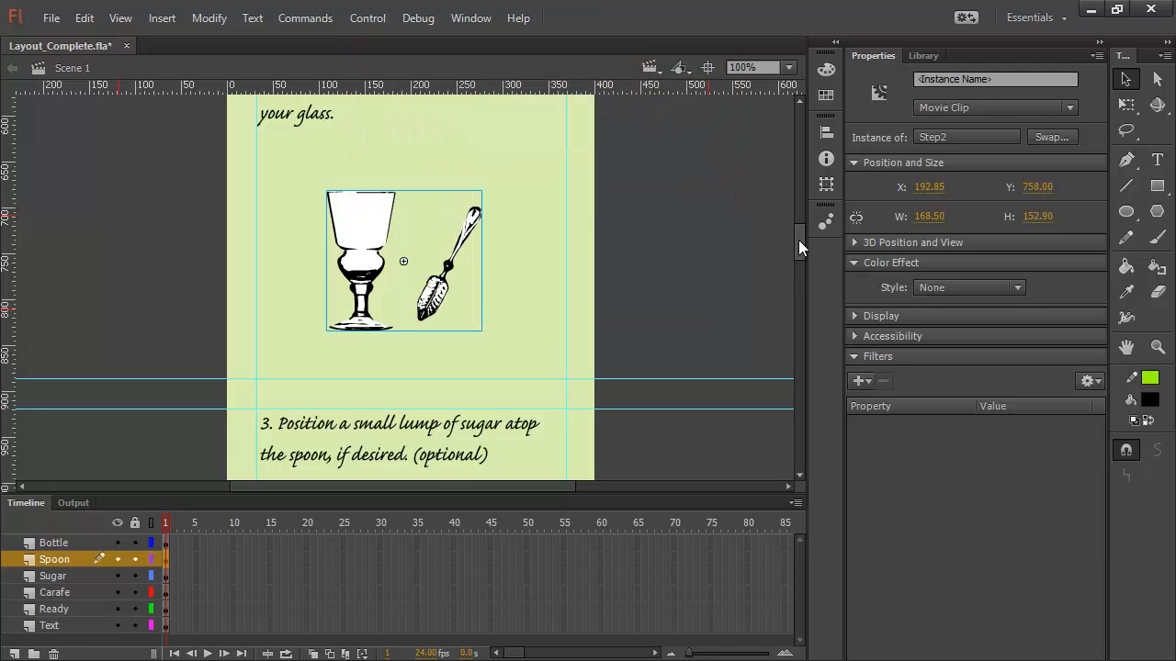
Convert the glass, the spoon on its rim and the sugar cube of step 3 into a movie clip symbol named Step3
drag(798, 240, 803, 274)
drag(723, 172, 212, 287)
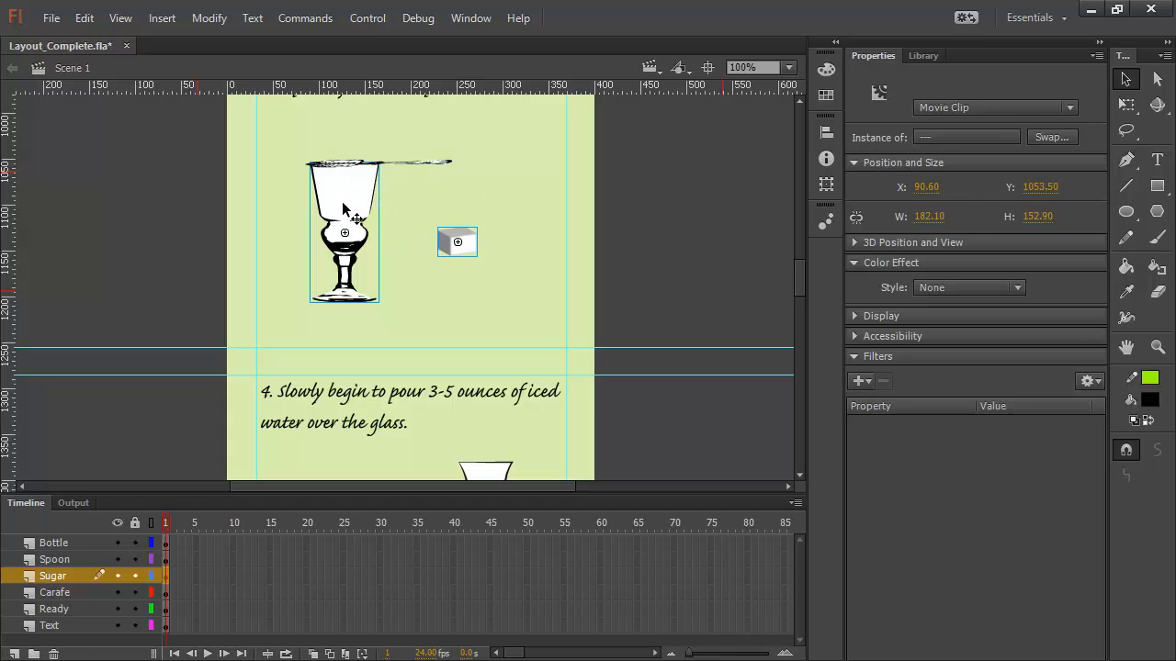
click(436, 162)
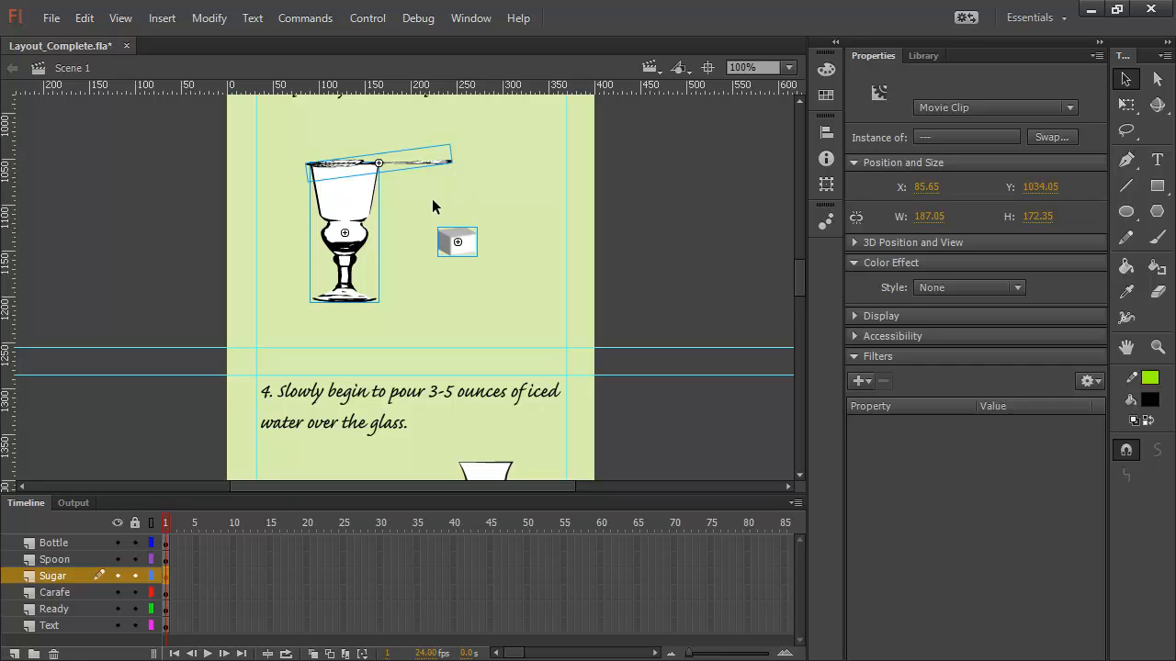
click(663, 181)
drag(665, 136, 136, 336)
click(209, 19)
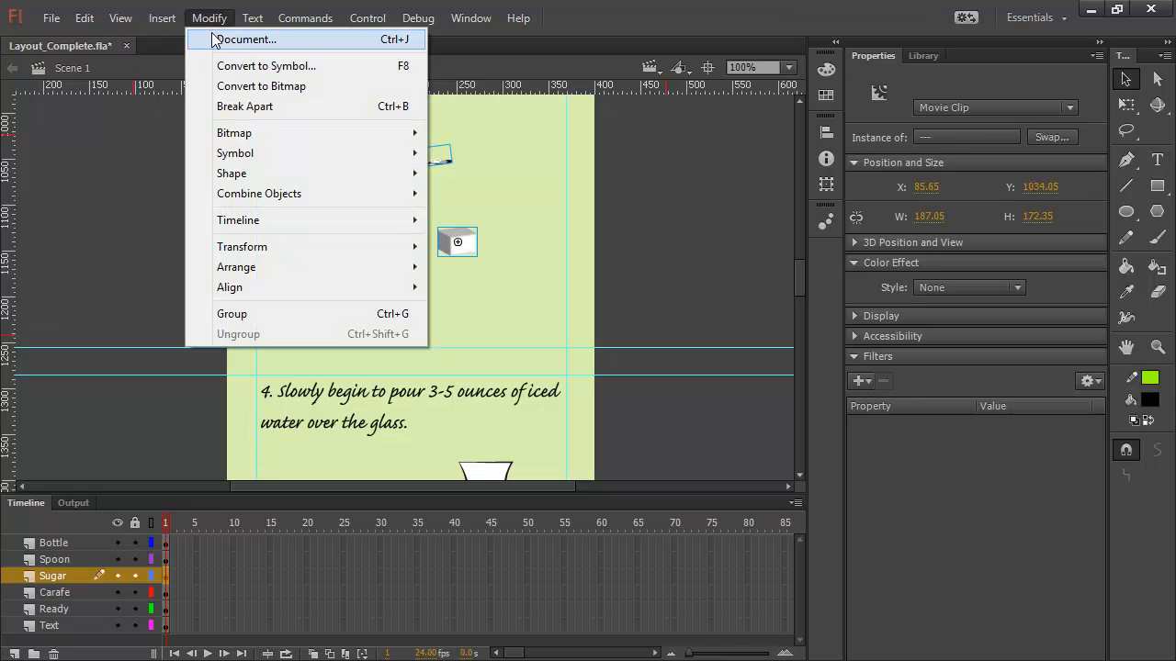
click(281, 68)
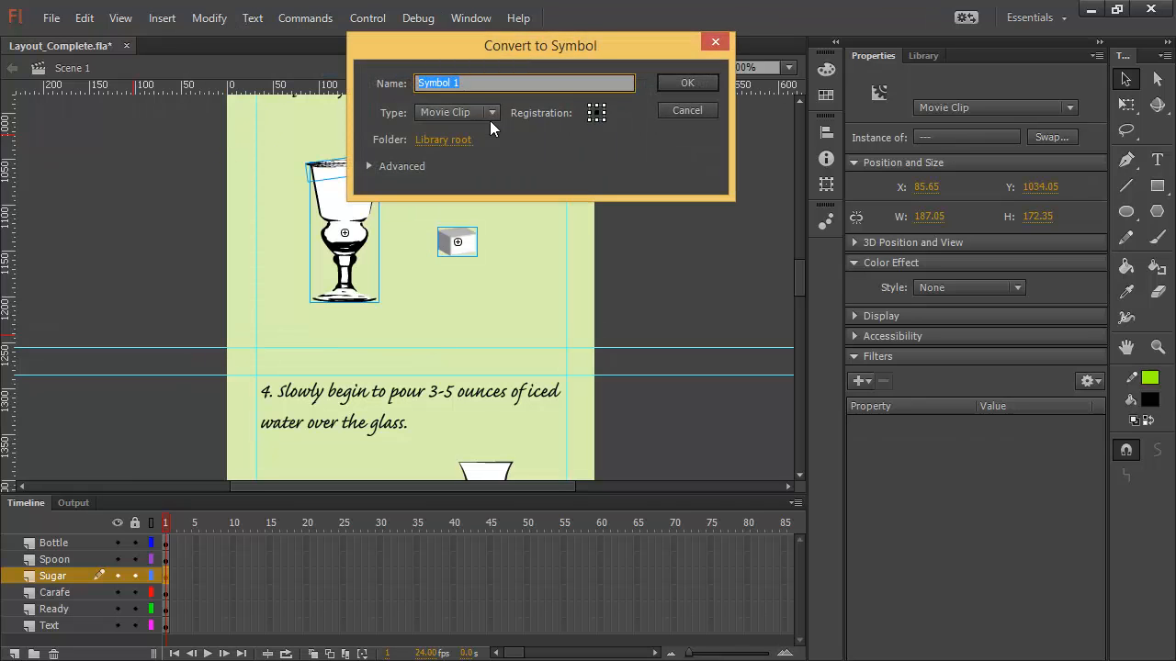
text(Step3)
click(678, 83)
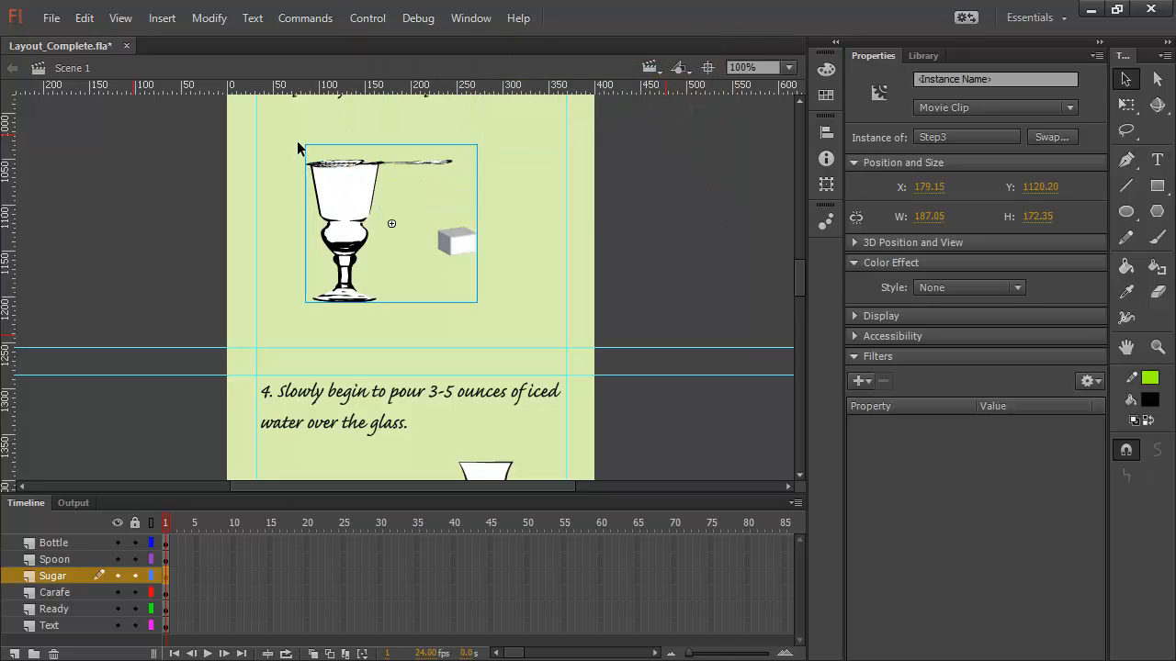
Convert the glass, spoon, sugar cube and carafe below the step 4 text into a movie clip symbol named Step4
drag(798, 275, 797, 296)
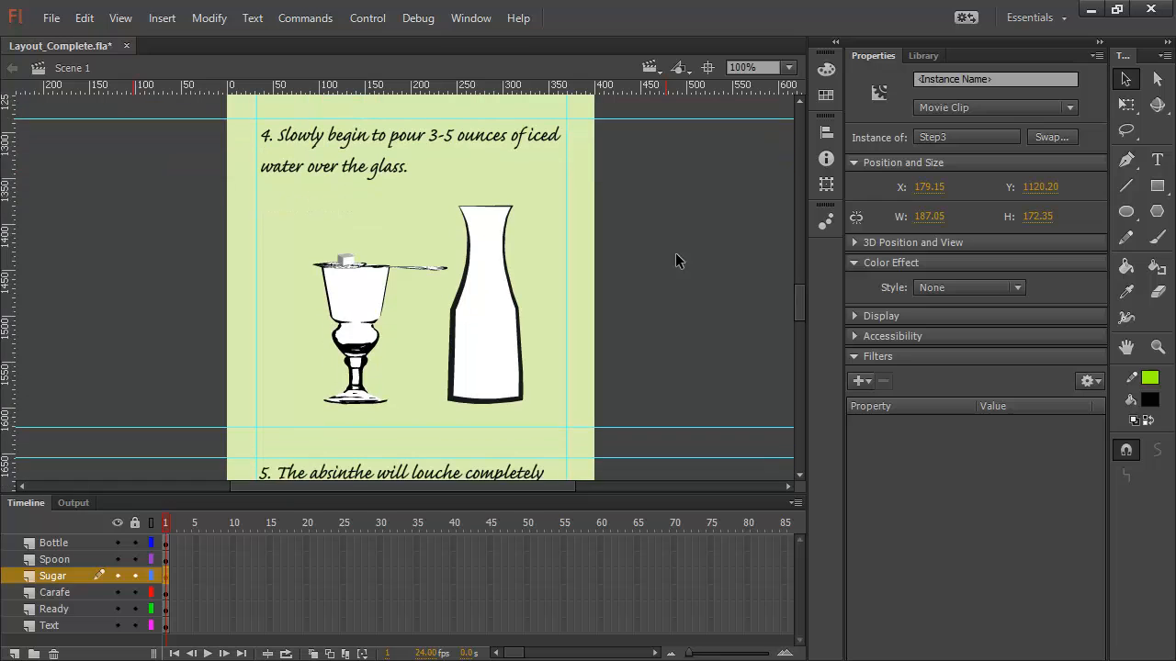
drag(679, 209, 304, 366)
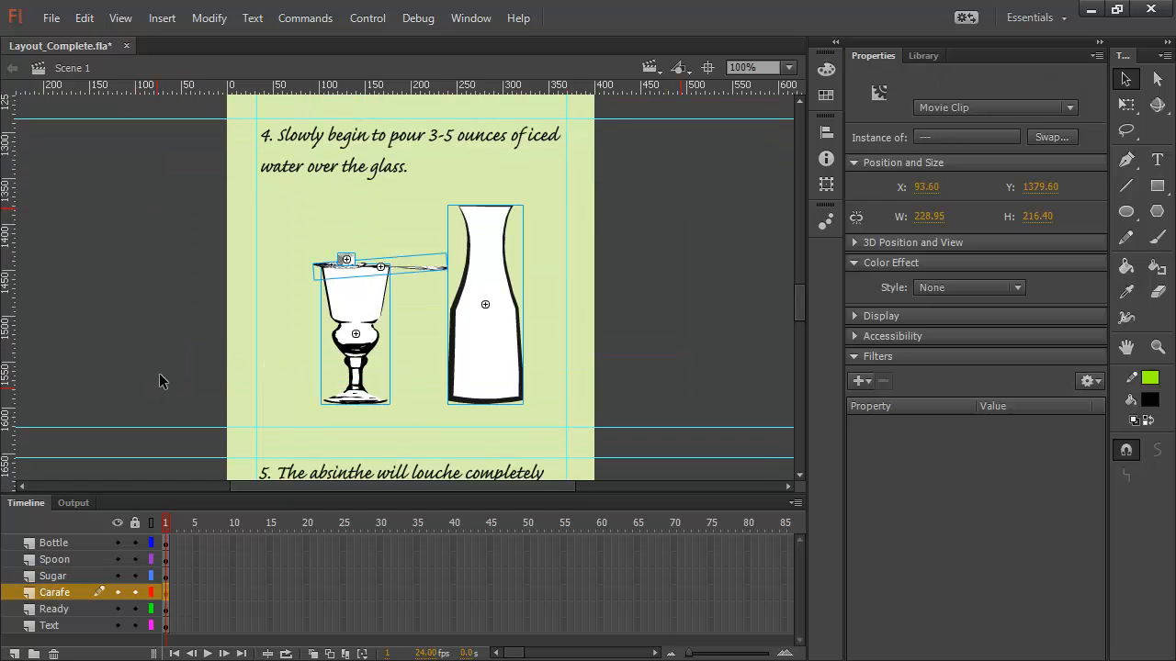
click(210, 17)
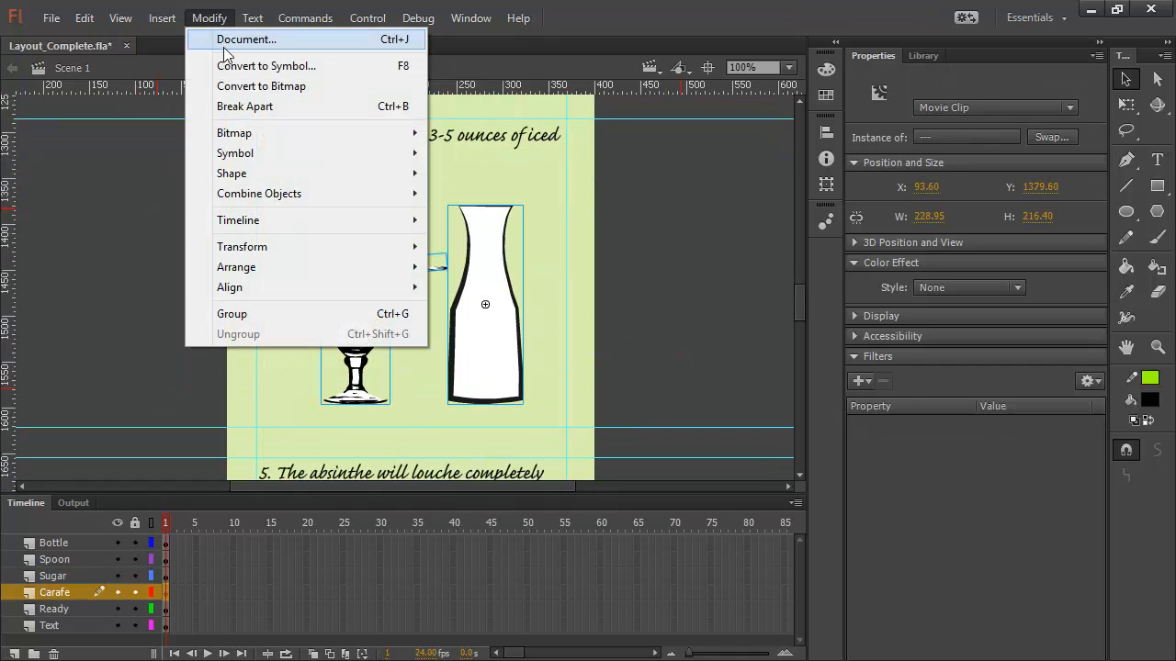
click(268, 70)
text(Step4)
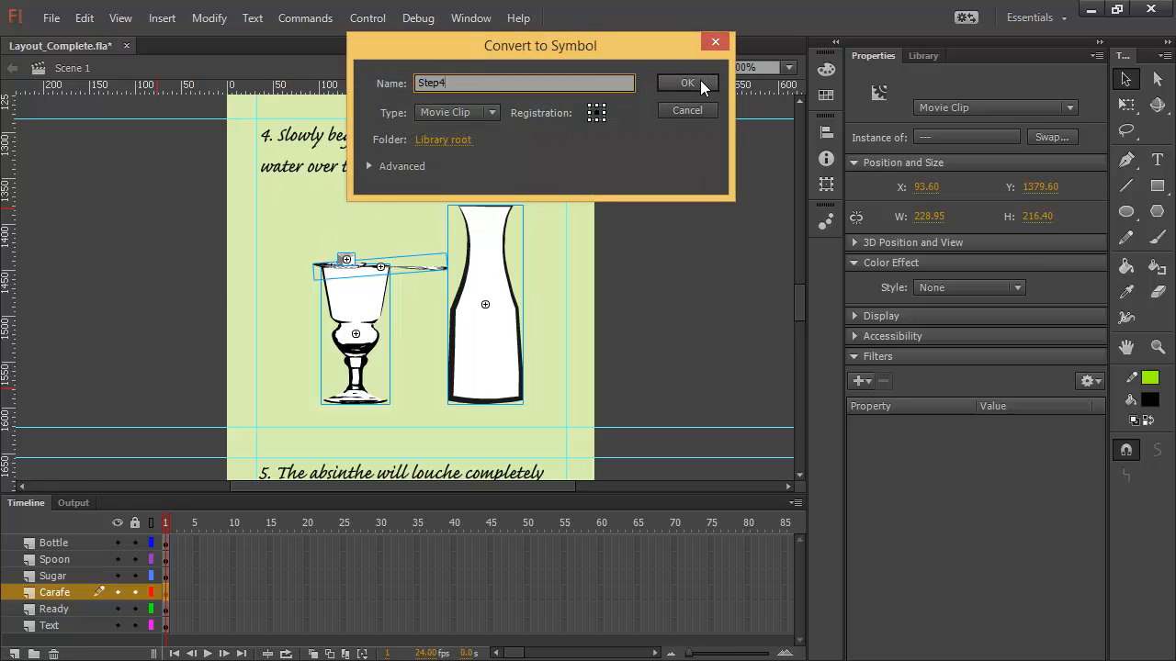
click(700, 82)
Convert the glass and spoon above the Absinthe Facts heading into a movie clip symbol named Step5
drag(800, 289, 794, 328)
drag(693, 165, 160, 355)
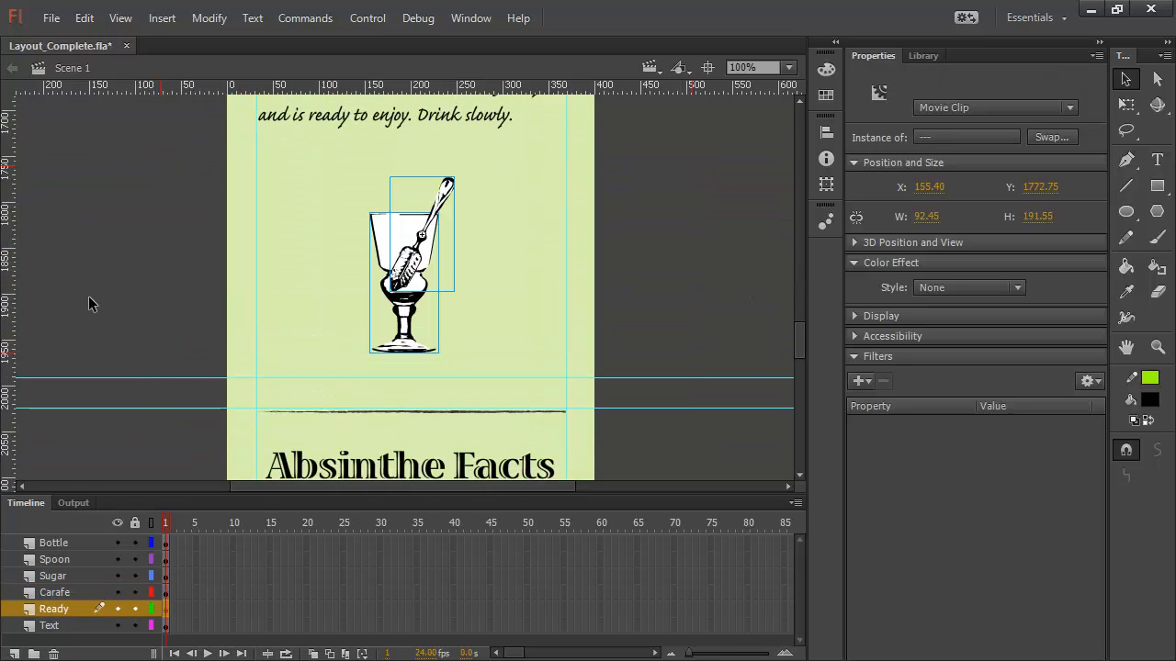
click(208, 18)
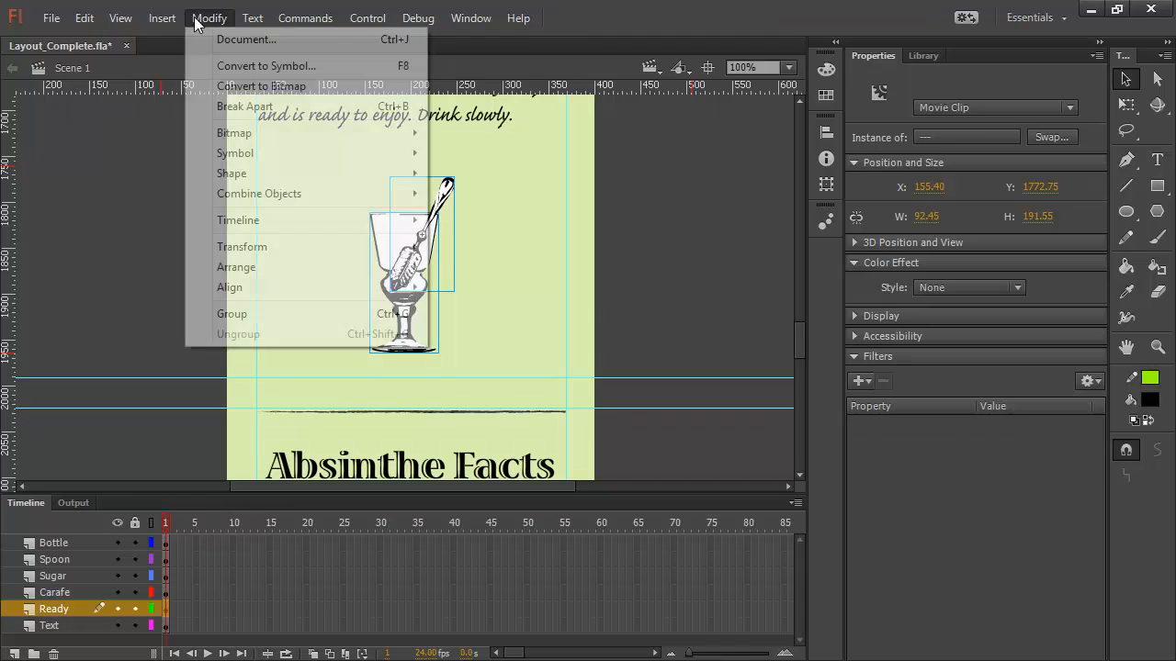
click(277, 67)
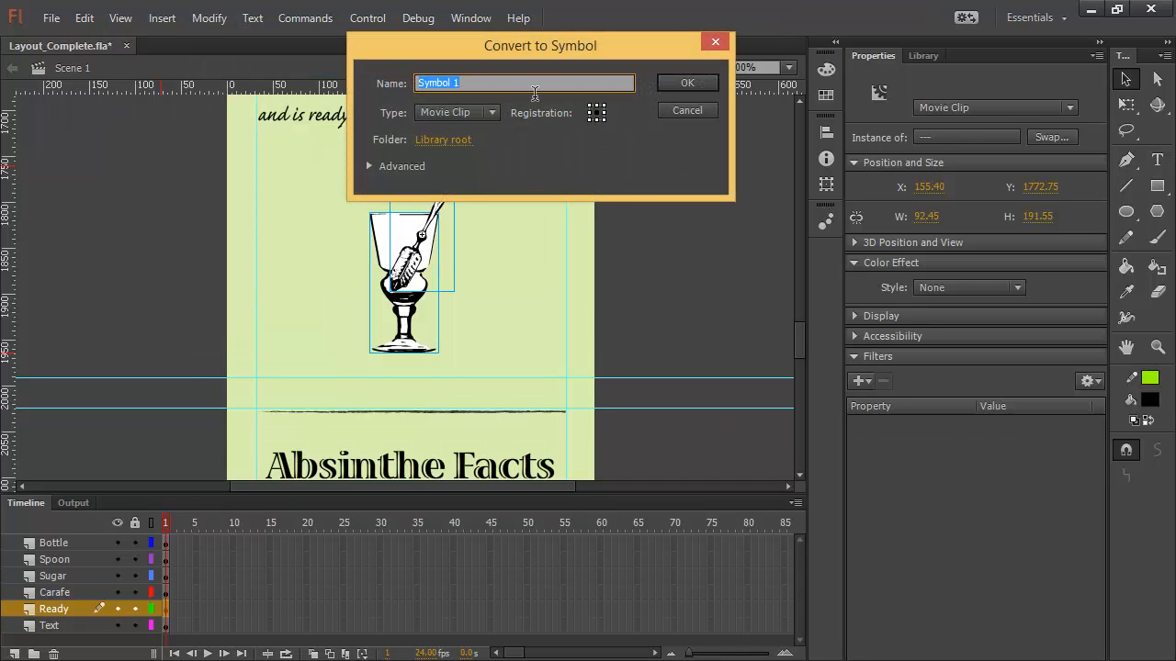
text(Step5)
click(687, 83)
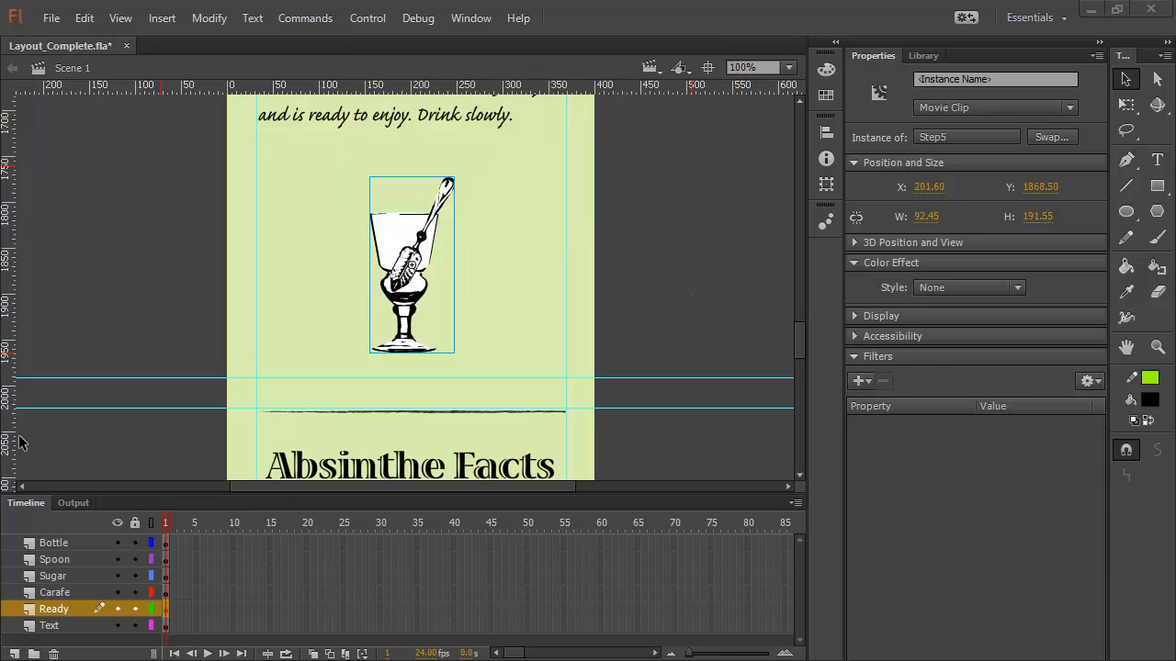
Open the Step1 movie clip with the glass and bottle for editing and delete its empty Layer 1
drag(800, 331, 786, 206)
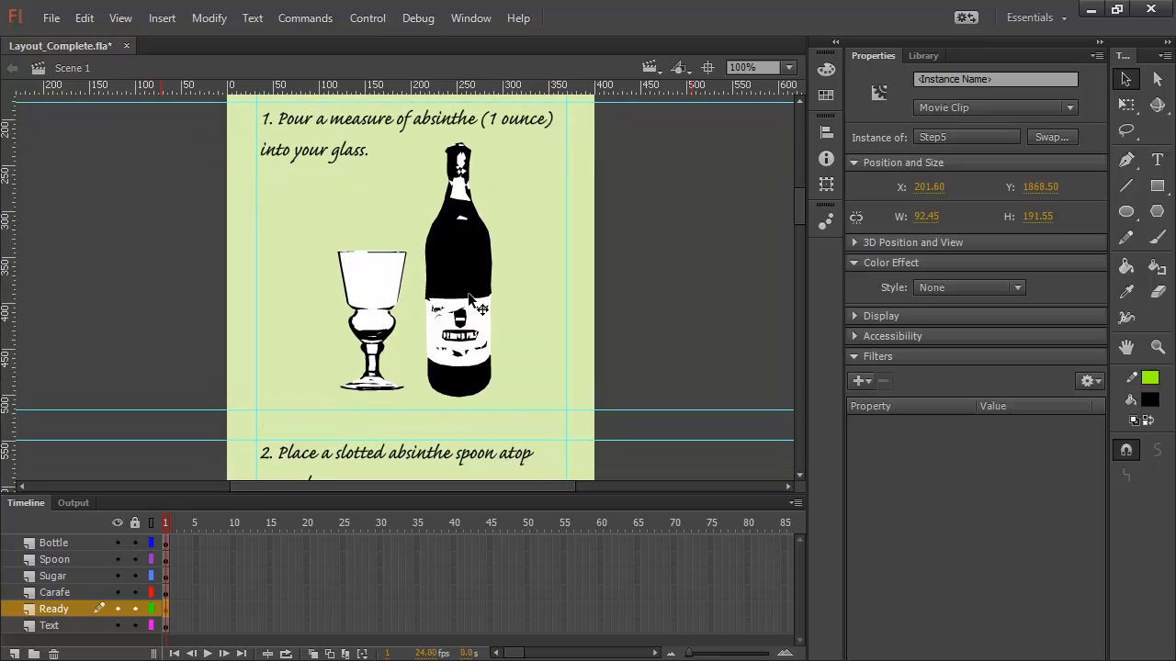
click(471, 324)
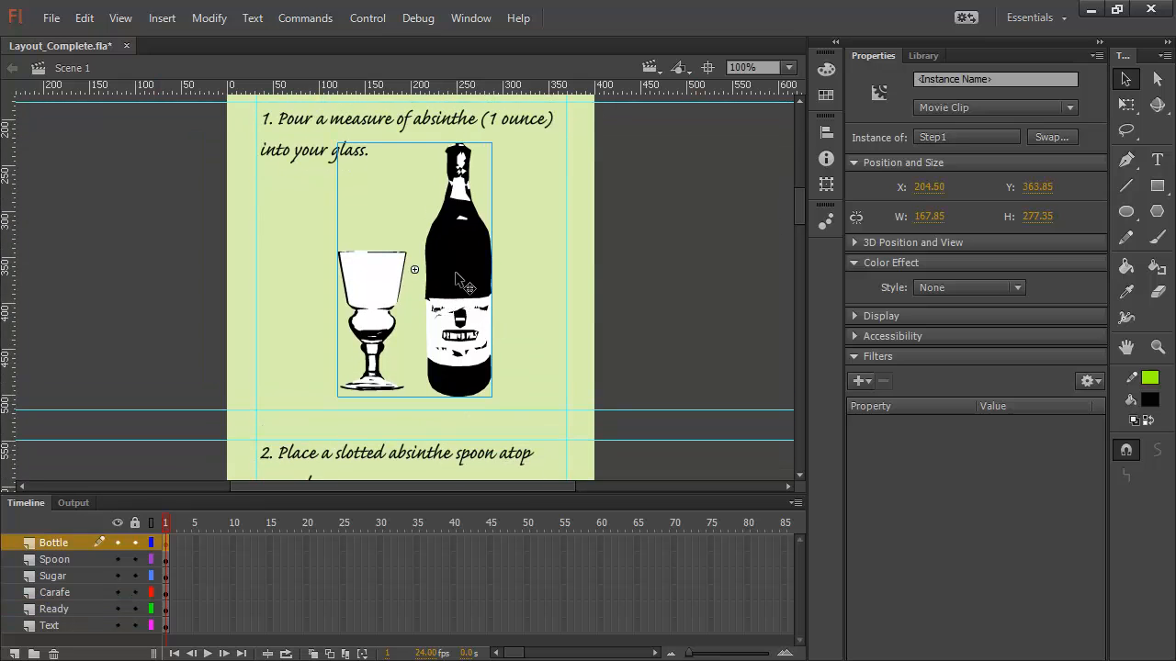
double_click(456, 275)
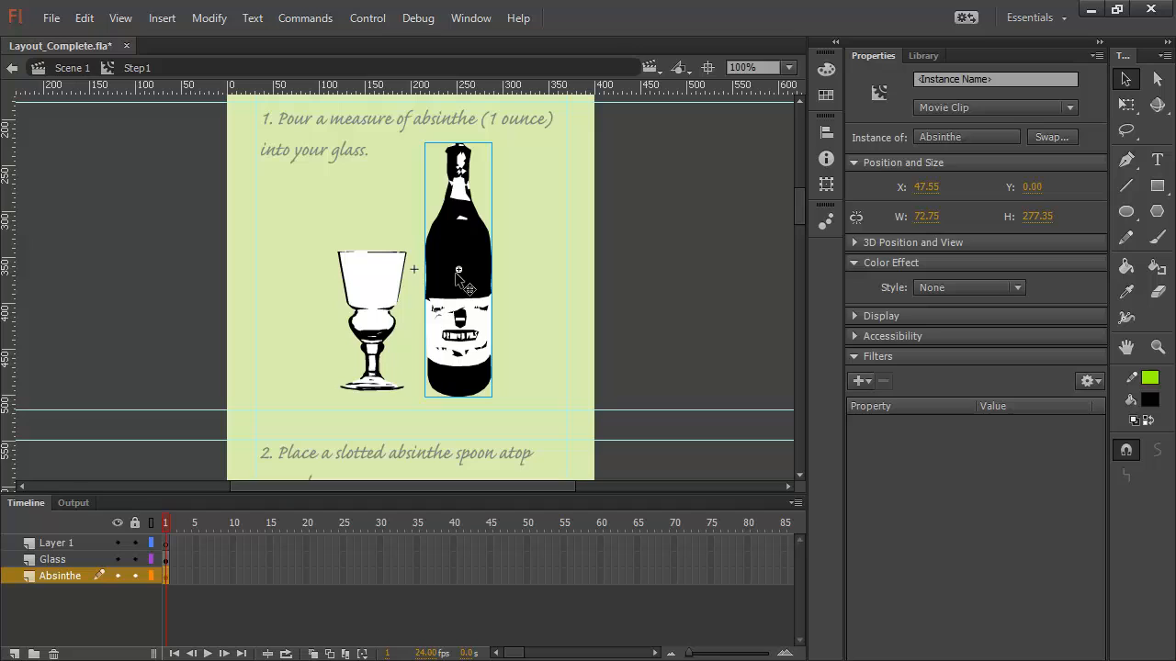
click(63, 543)
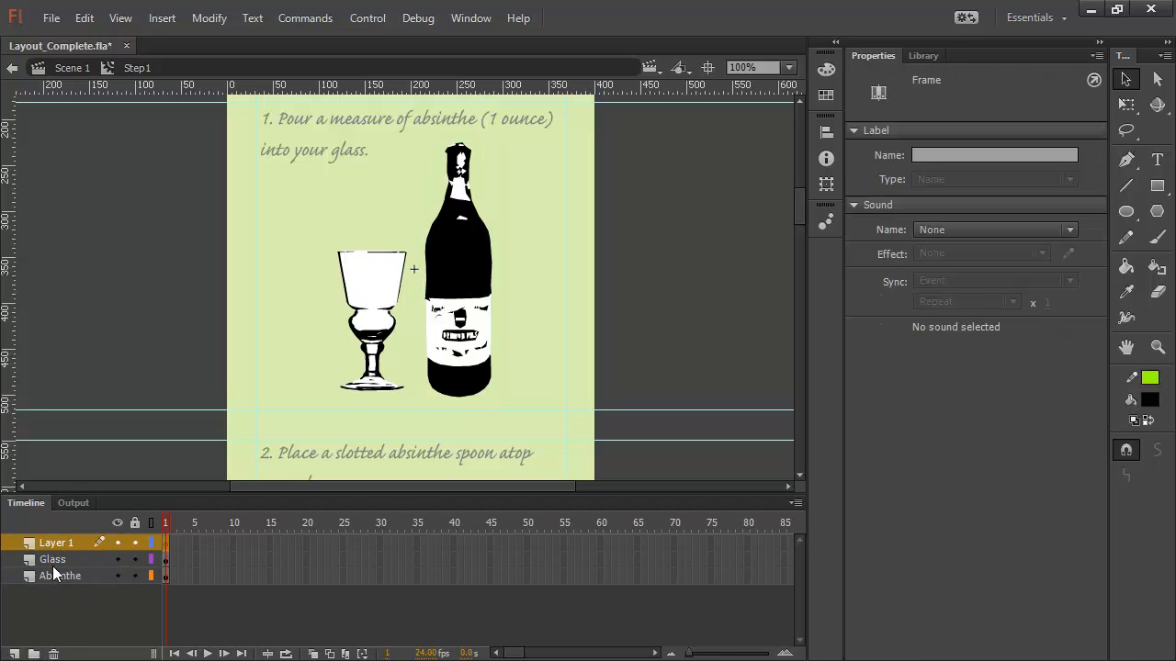
click(53, 654)
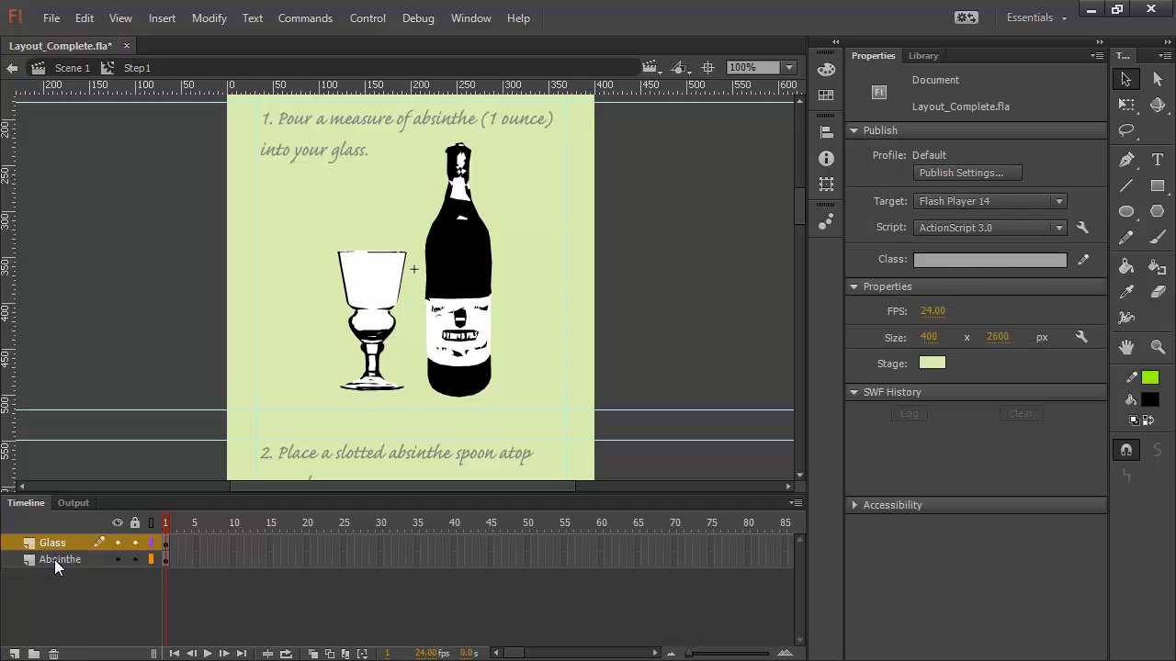
Extend the Glass and Absinthe layers of Step1 to frame 80 by inserting frames
click(54, 559)
click(63, 545)
click(60, 559)
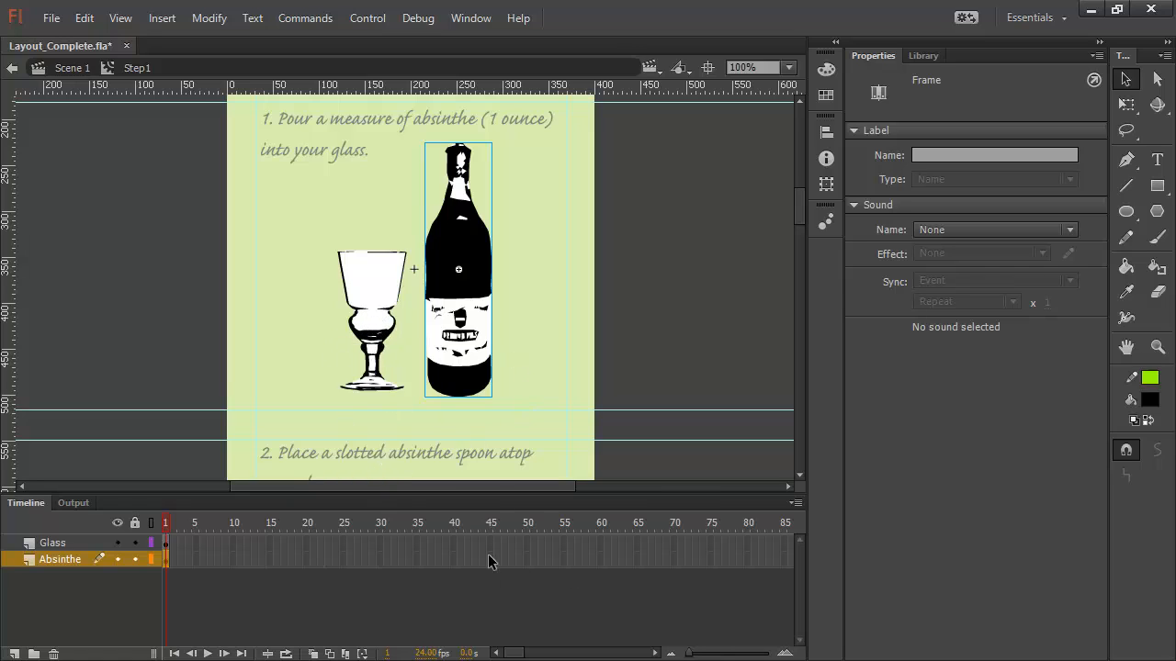
drag(513, 654, 524, 656)
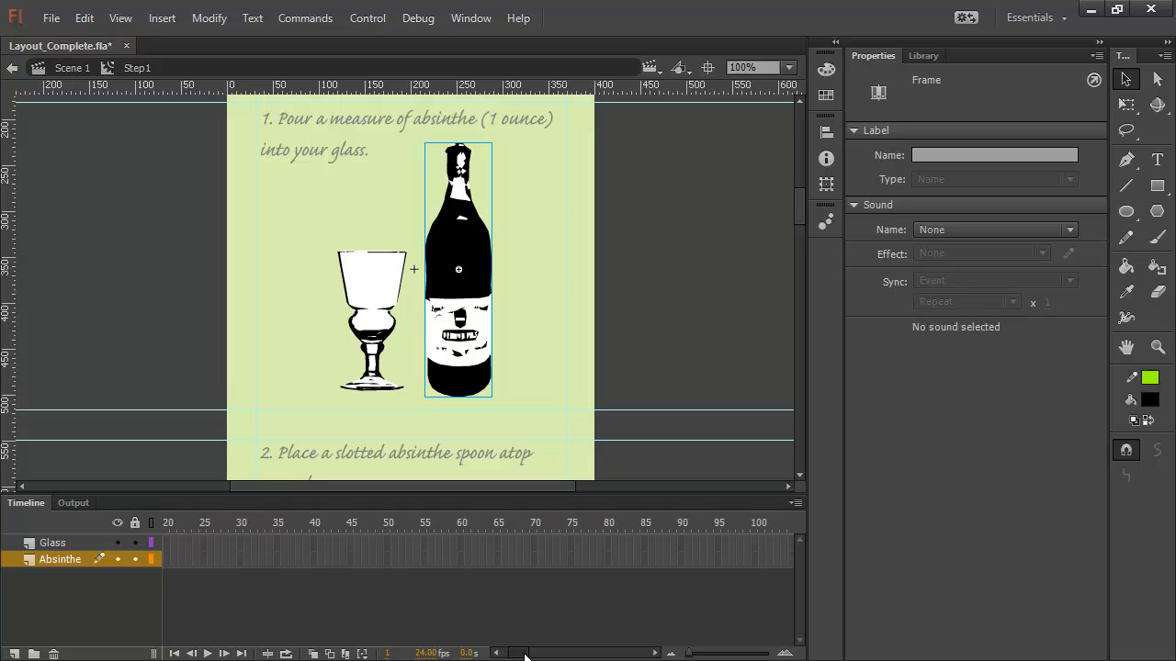
click(609, 543)
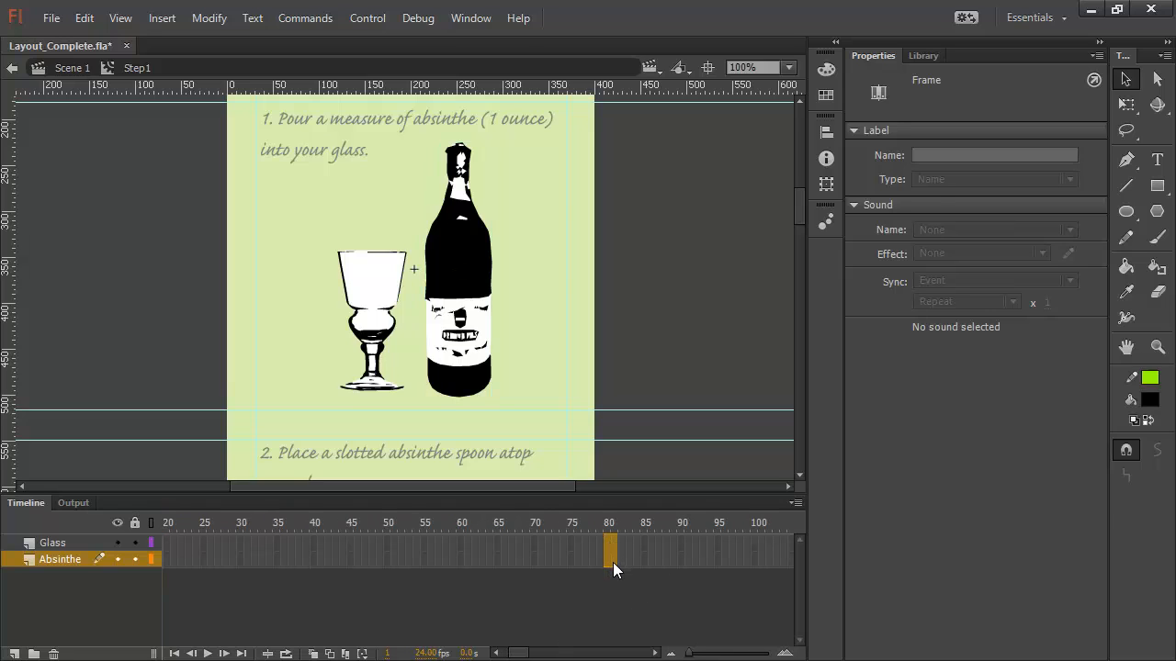
click(601, 578)
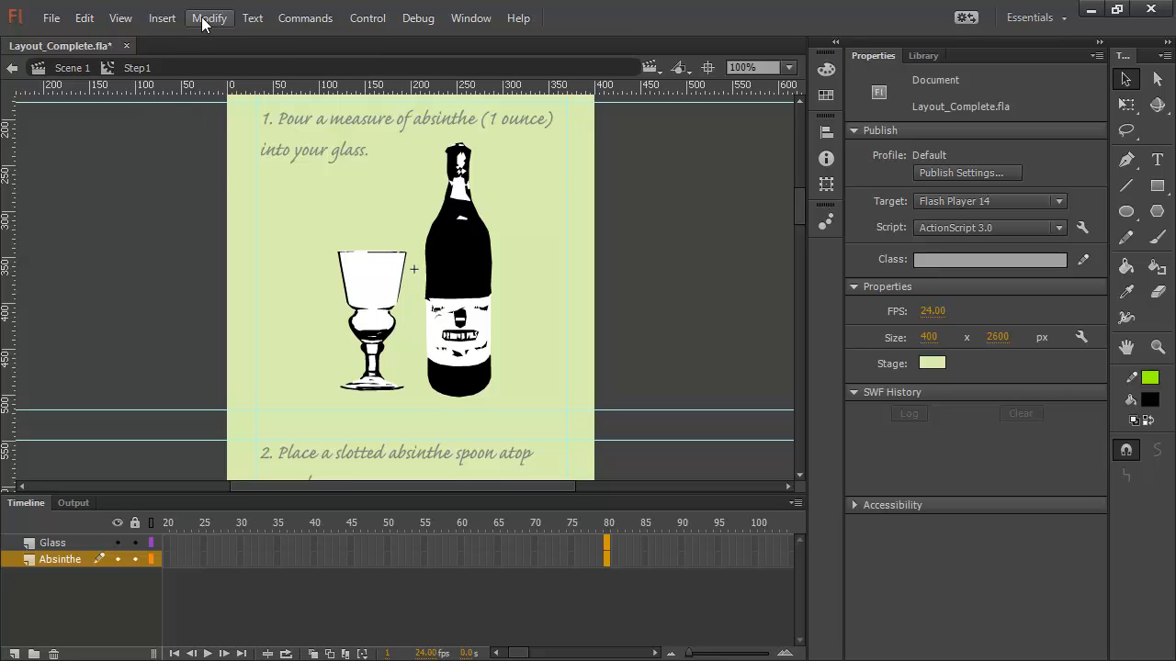
click(162, 18)
mouse_move(232, 135)
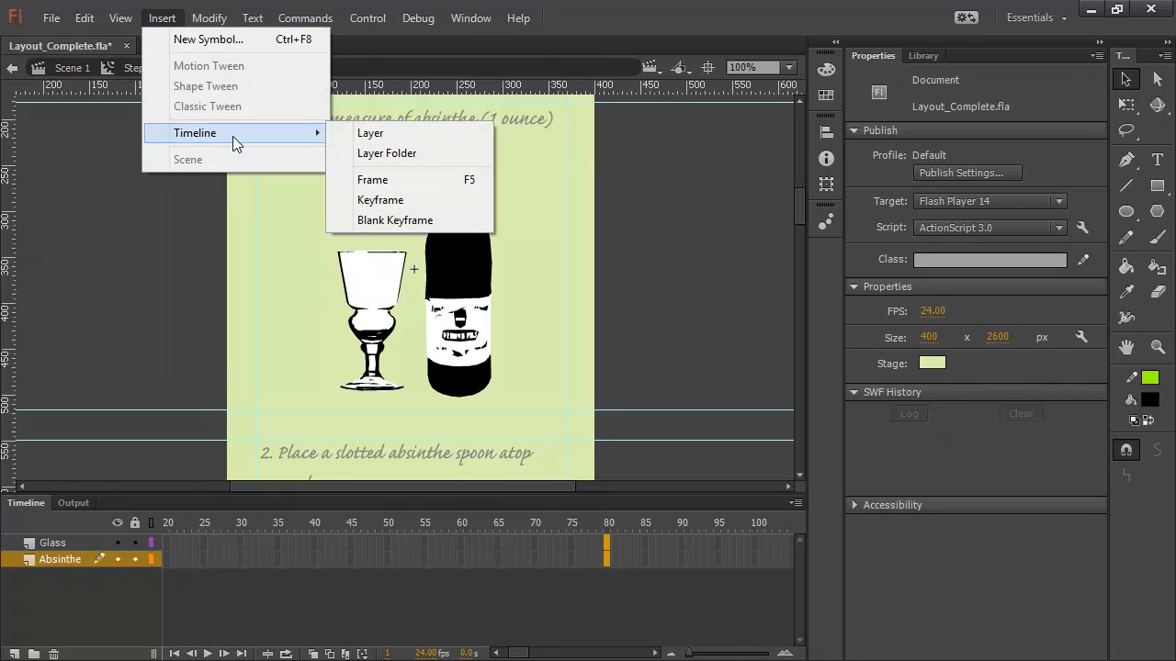
click(434, 181)
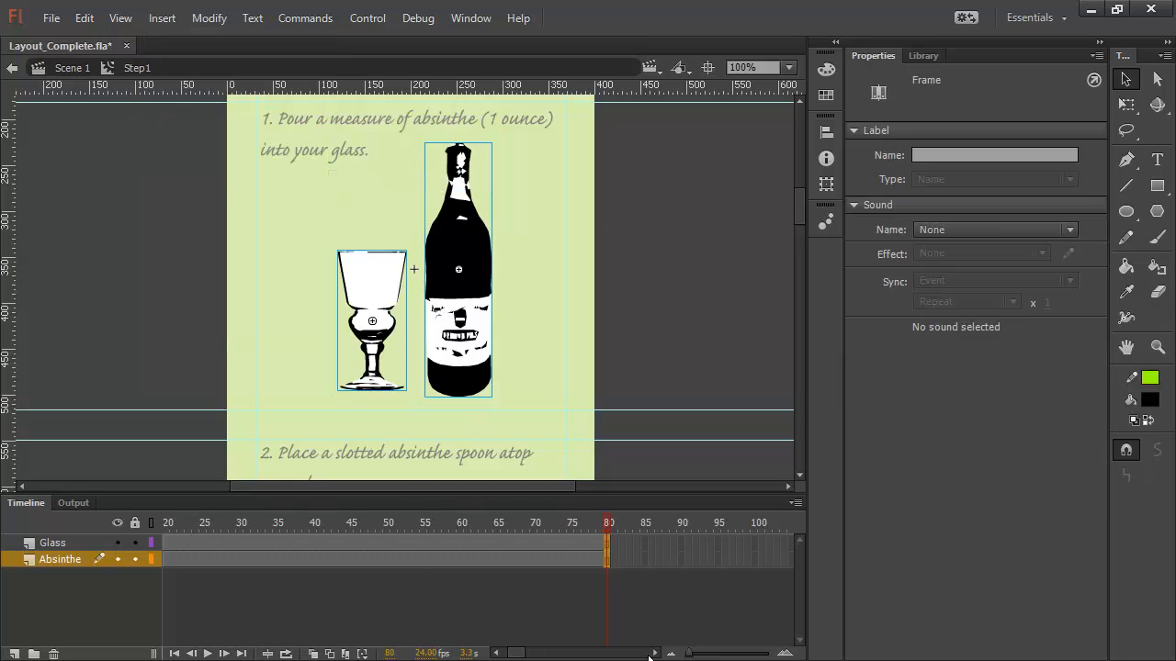
drag(513, 653, 492, 658)
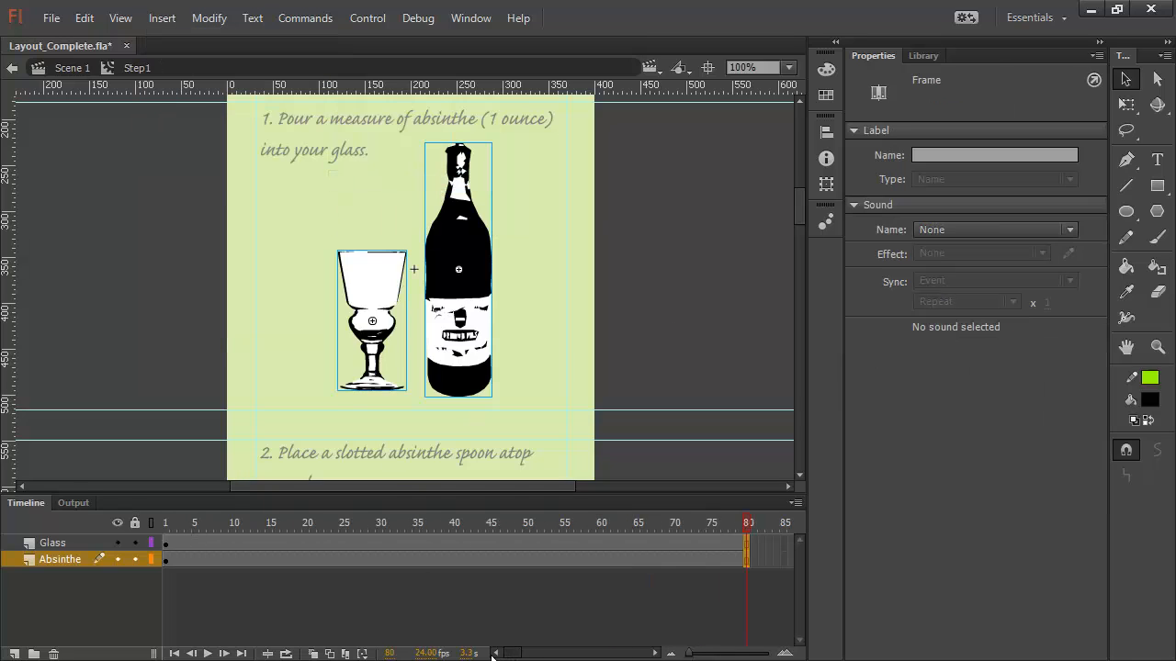
click(221, 599)
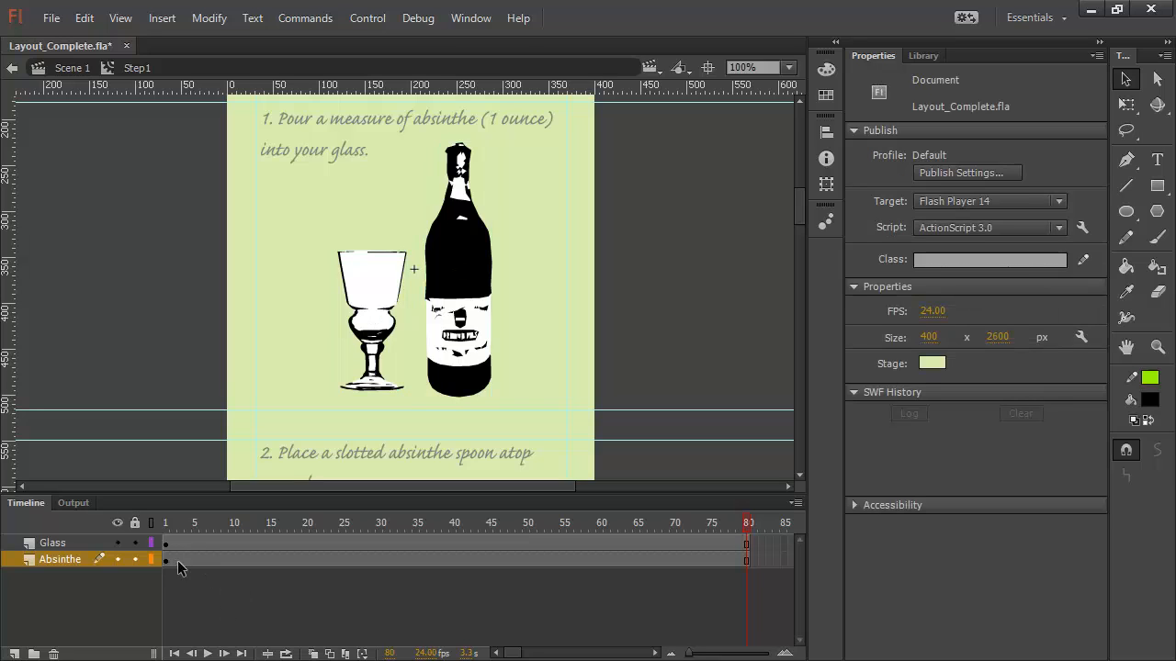
Lock the Glass layer of Step1, try selecting the glass on the stage, and return to editing Step1
click(201, 560)
click(289, 584)
click(268, 560)
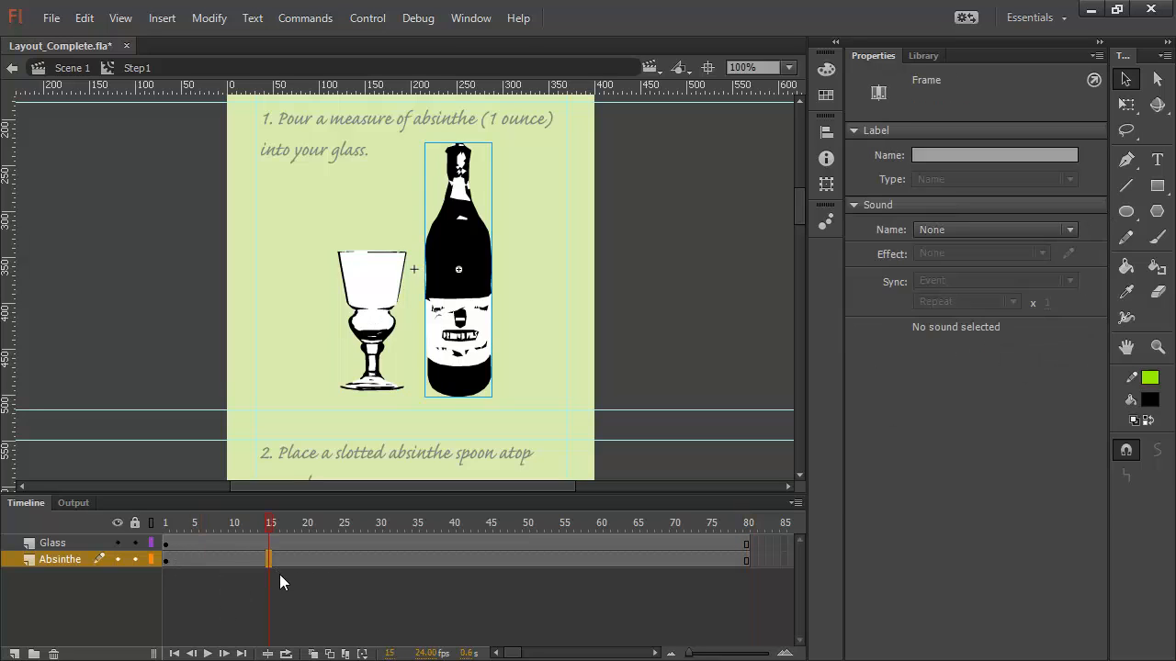
click(83, 543)
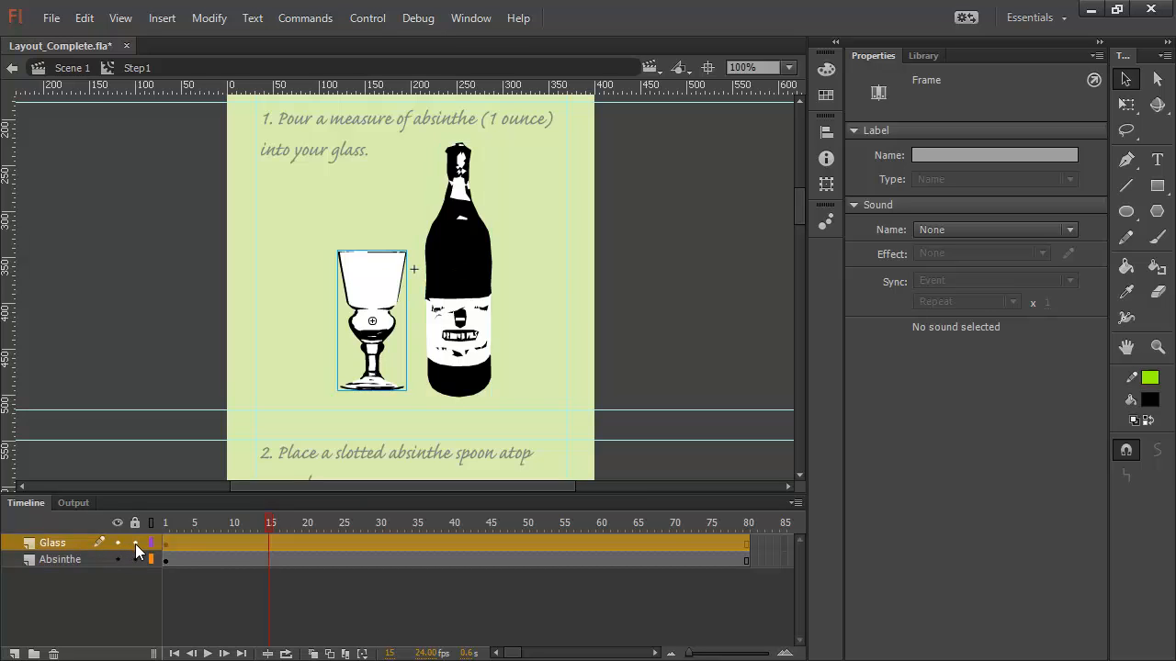
click(135, 543)
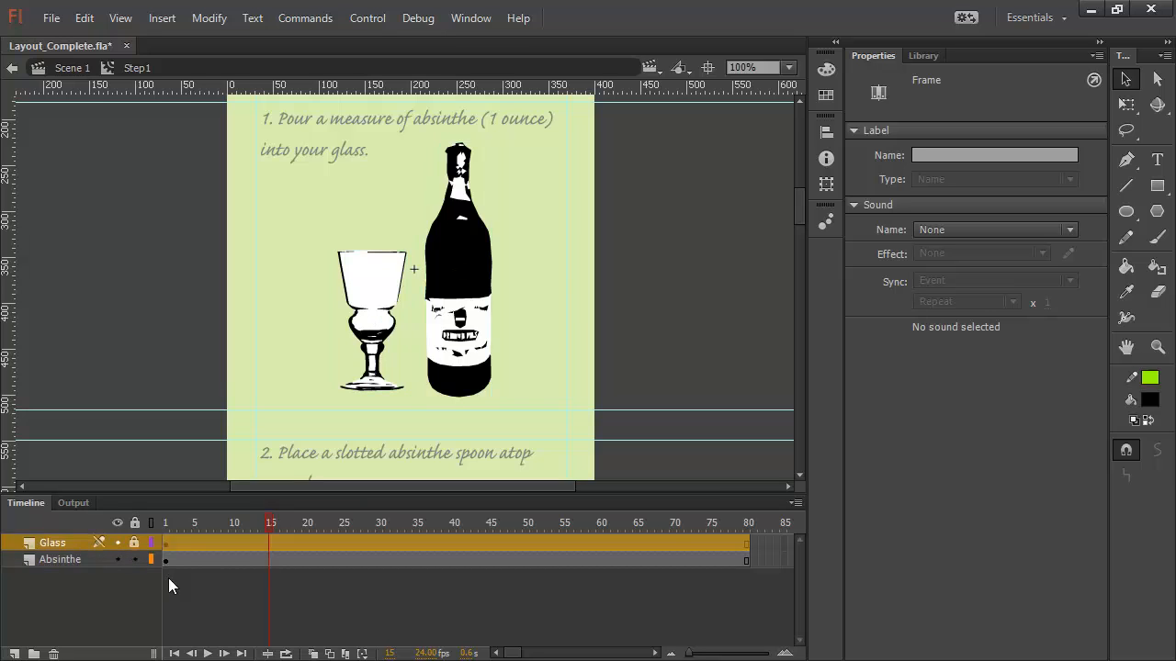
click(370, 314)
double_click(367, 292)
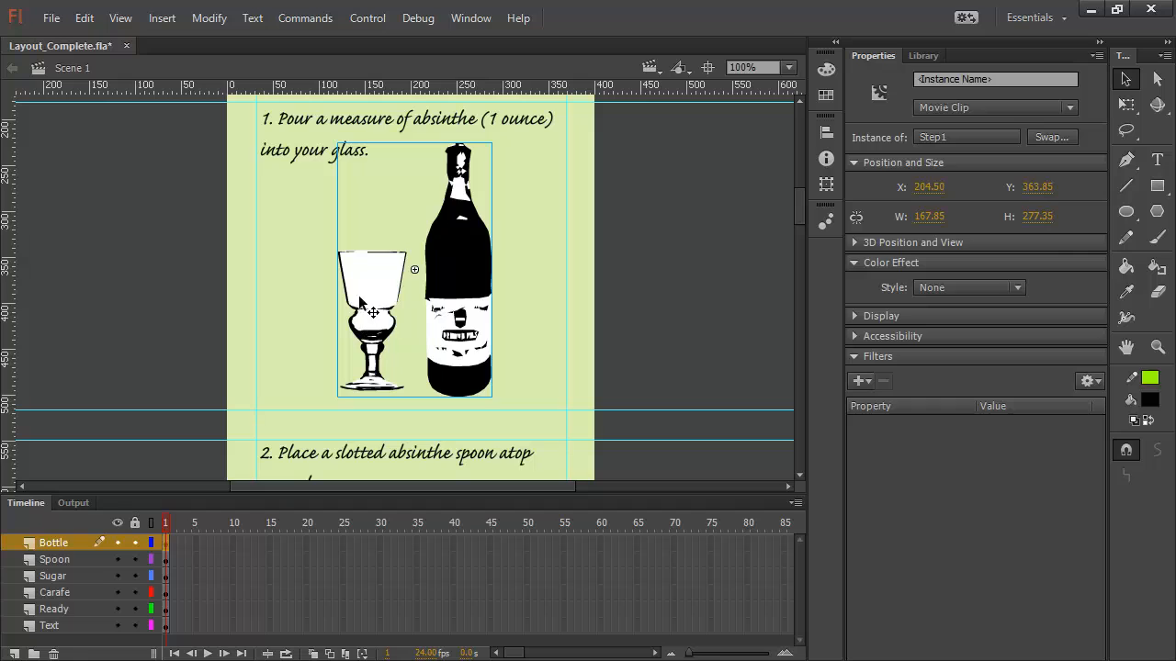
double_click(377, 301)
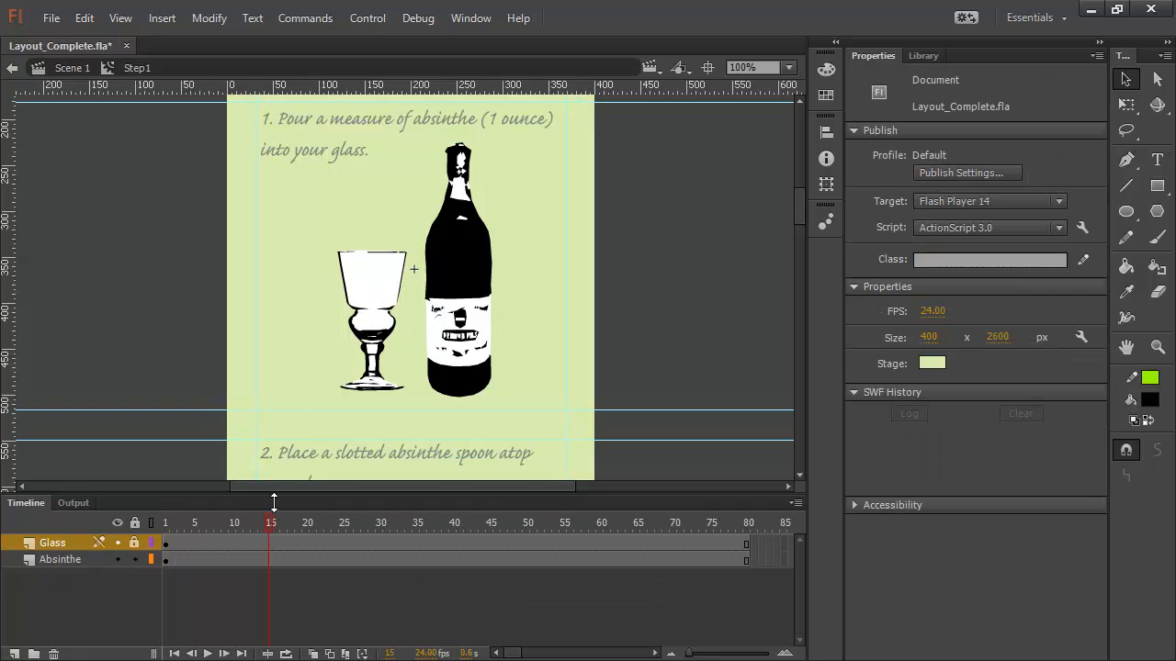
Create a motion tween on the Absinthe layer and select the bottle at frame 1
click(194, 559)
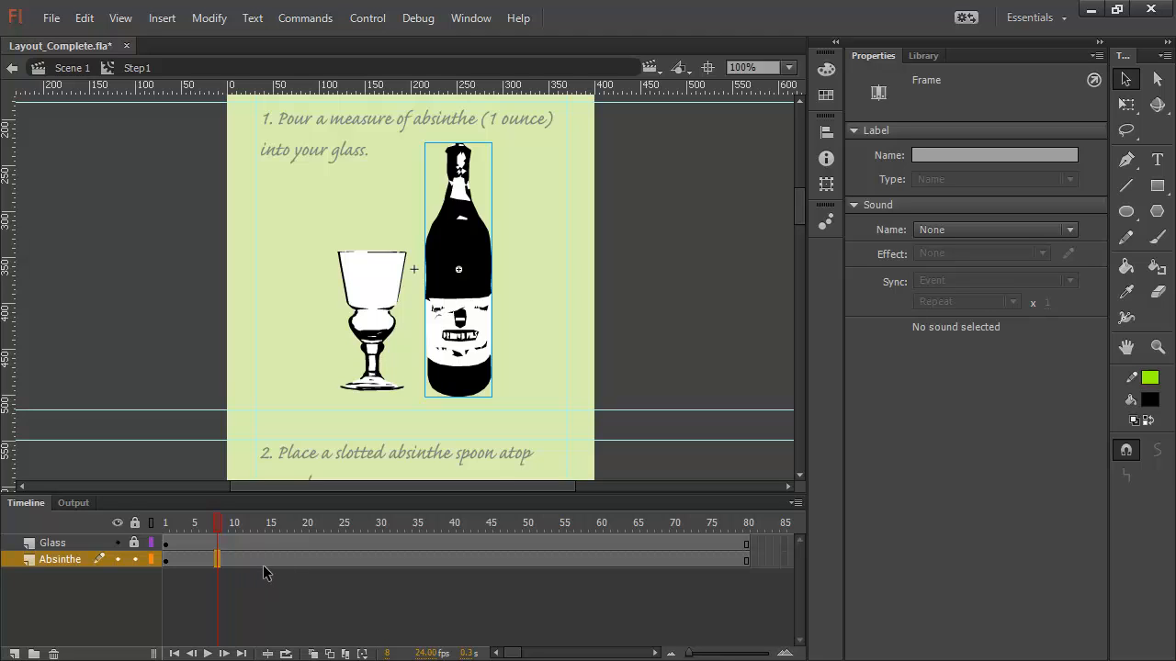
right_click(232, 559)
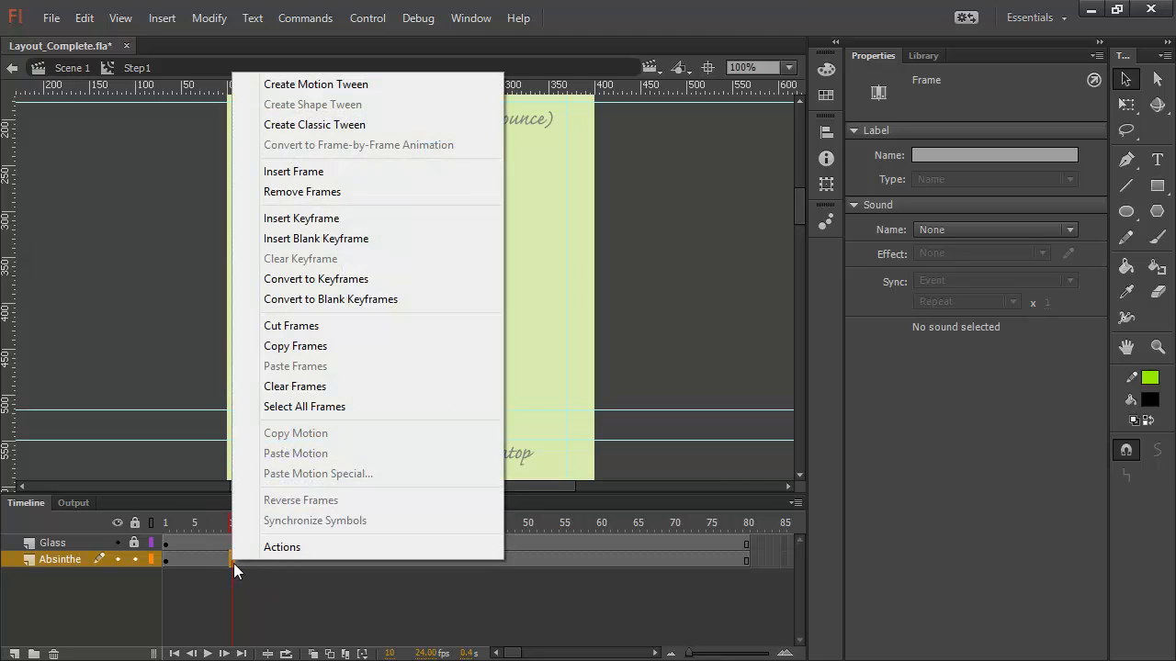
click(374, 86)
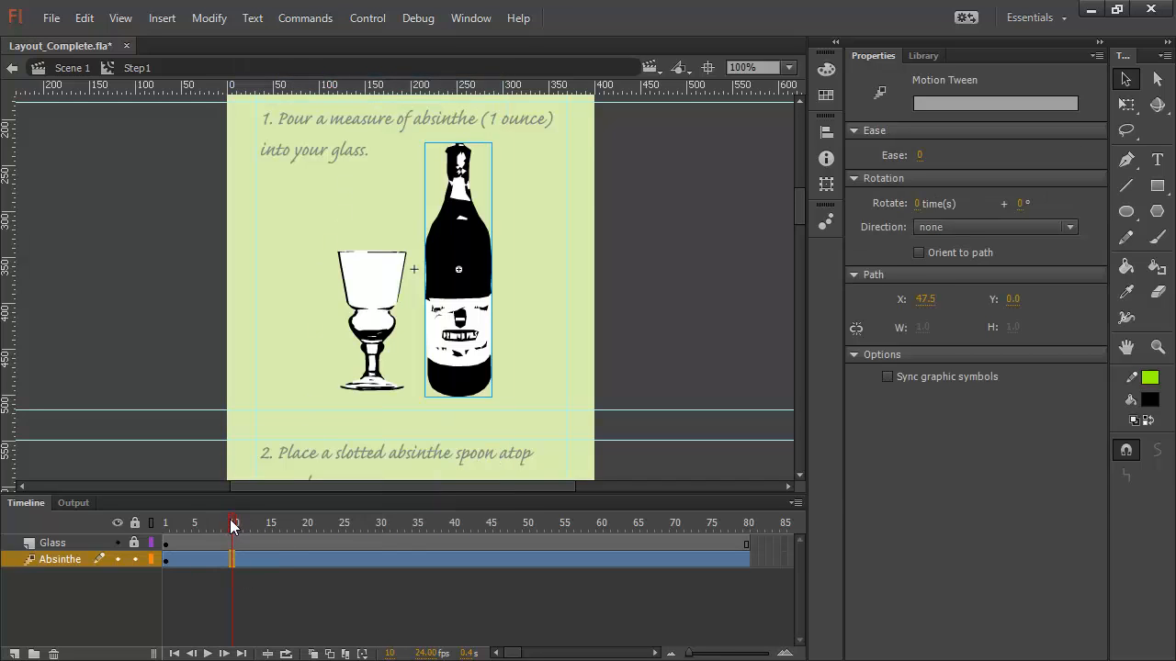
drag(232, 524, 160, 525)
click(629, 247)
click(468, 245)
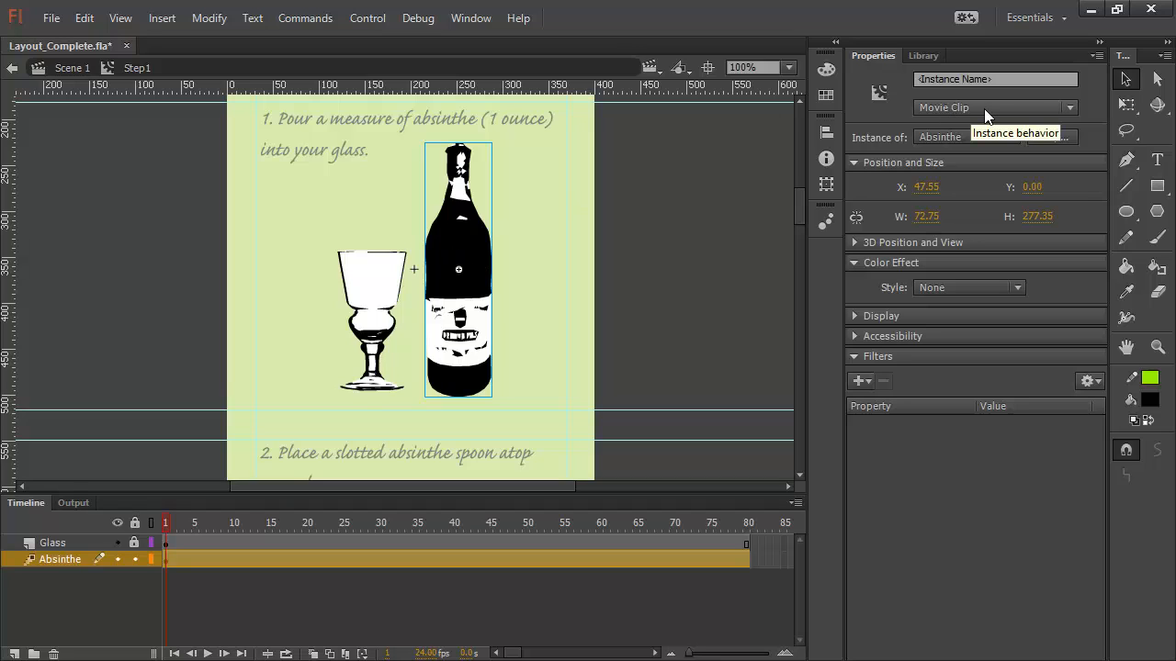
Examine the library previews of the Step movie clips and the individual Absinthe, Carafe, Glass, Spoon and Sugar symbols nested in them
click(921, 56)
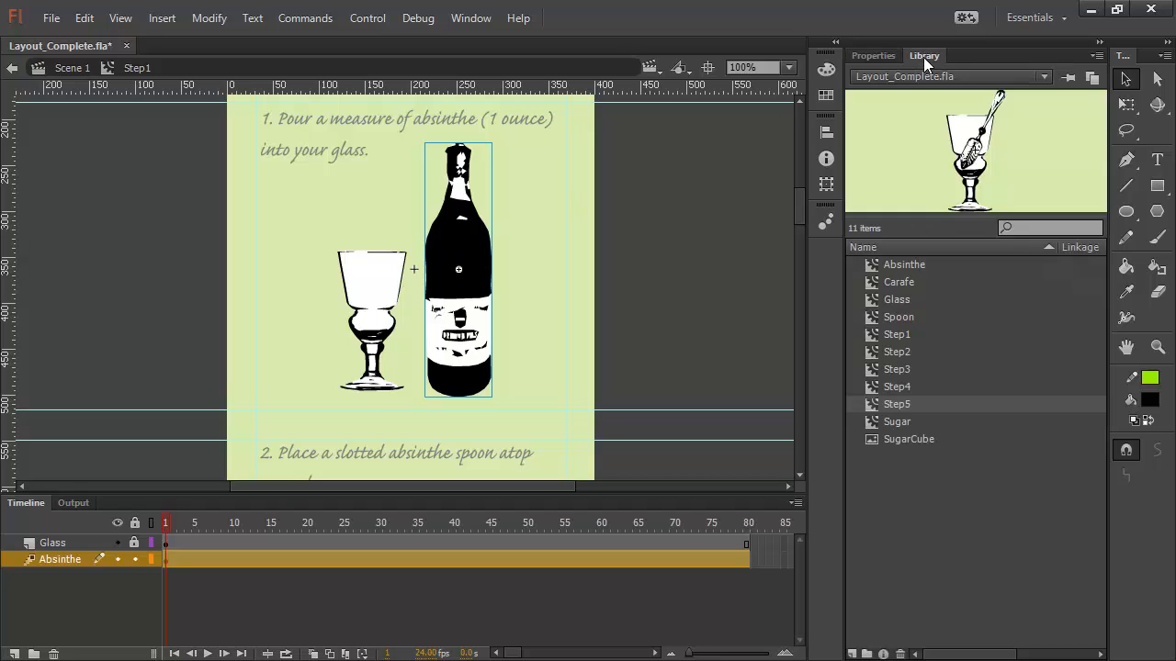
click(905, 334)
click(896, 351)
click(895, 369)
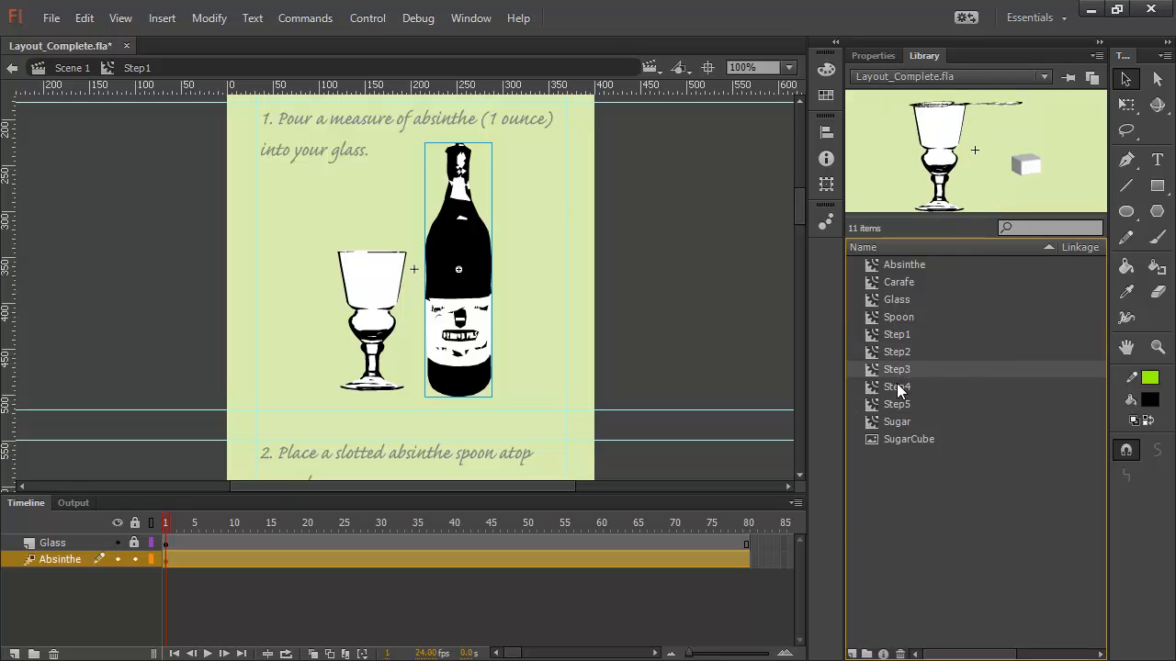
click(902, 387)
click(904, 335)
click(900, 353)
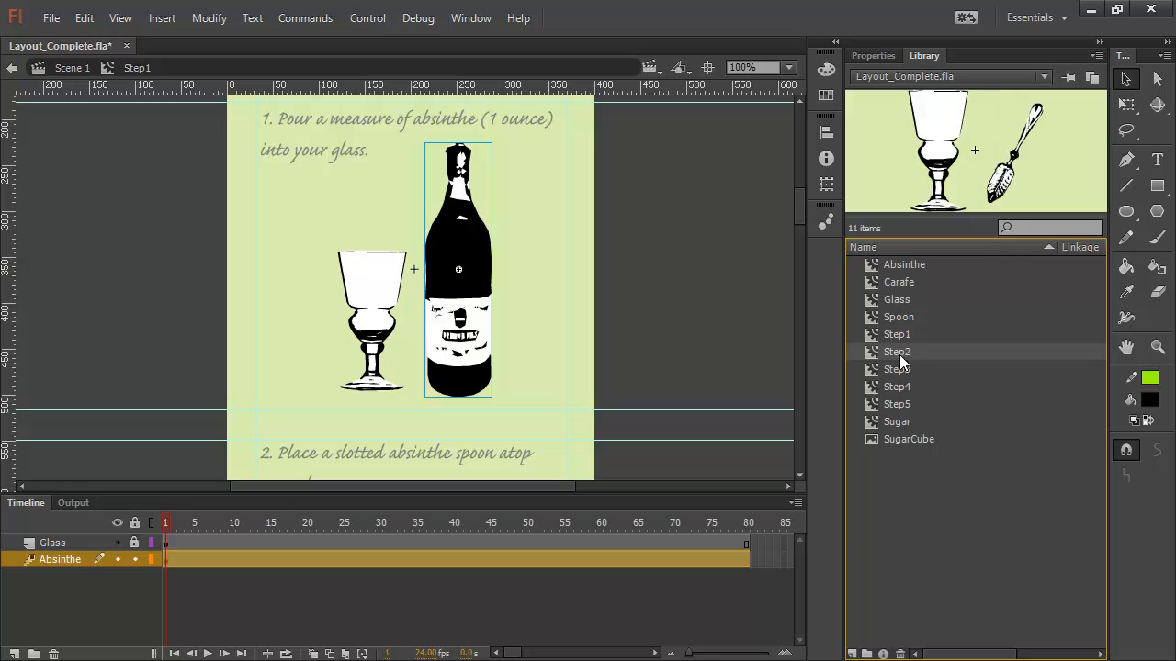
click(900, 369)
click(902, 391)
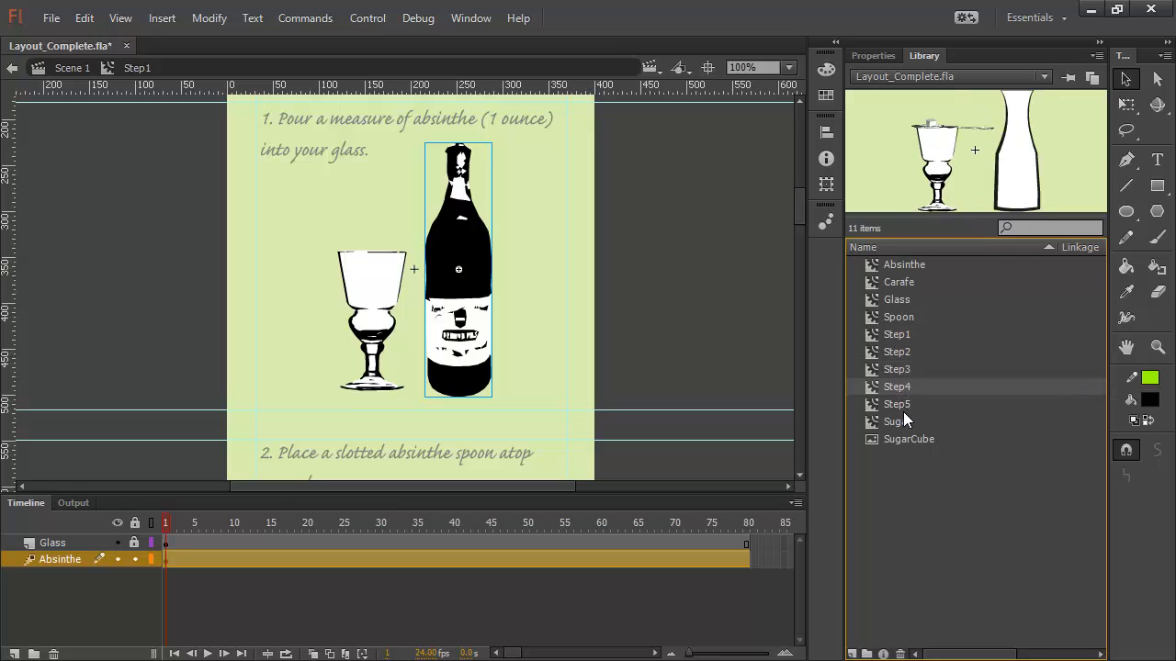
click(897, 284)
click(901, 299)
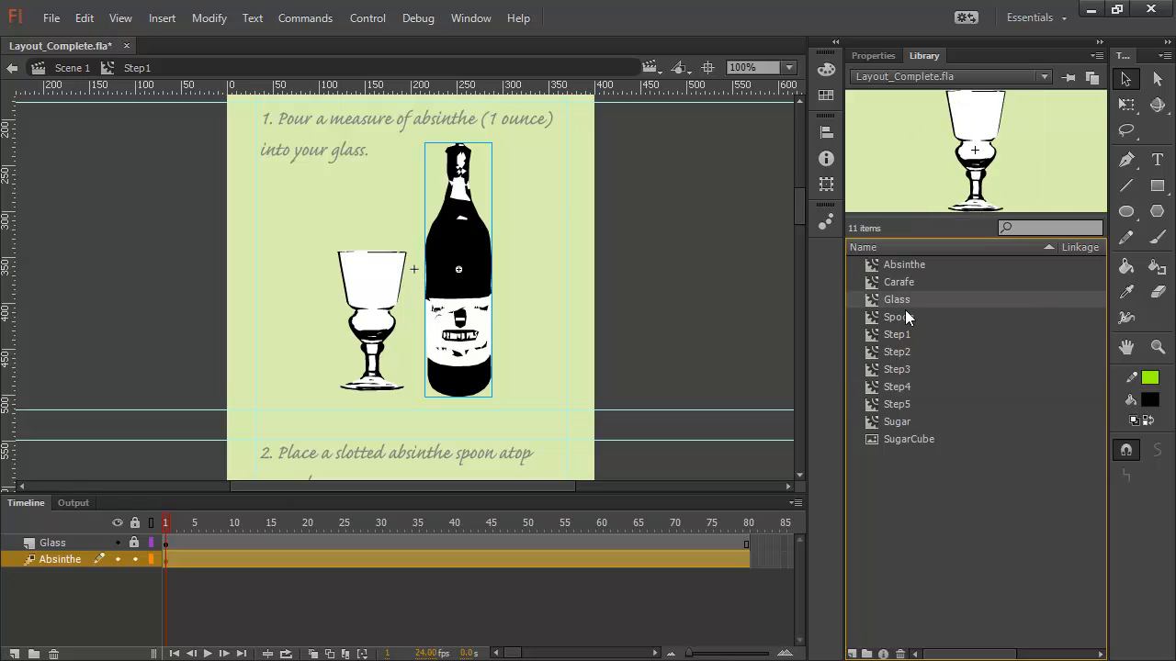
click(898, 320)
click(902, 265)
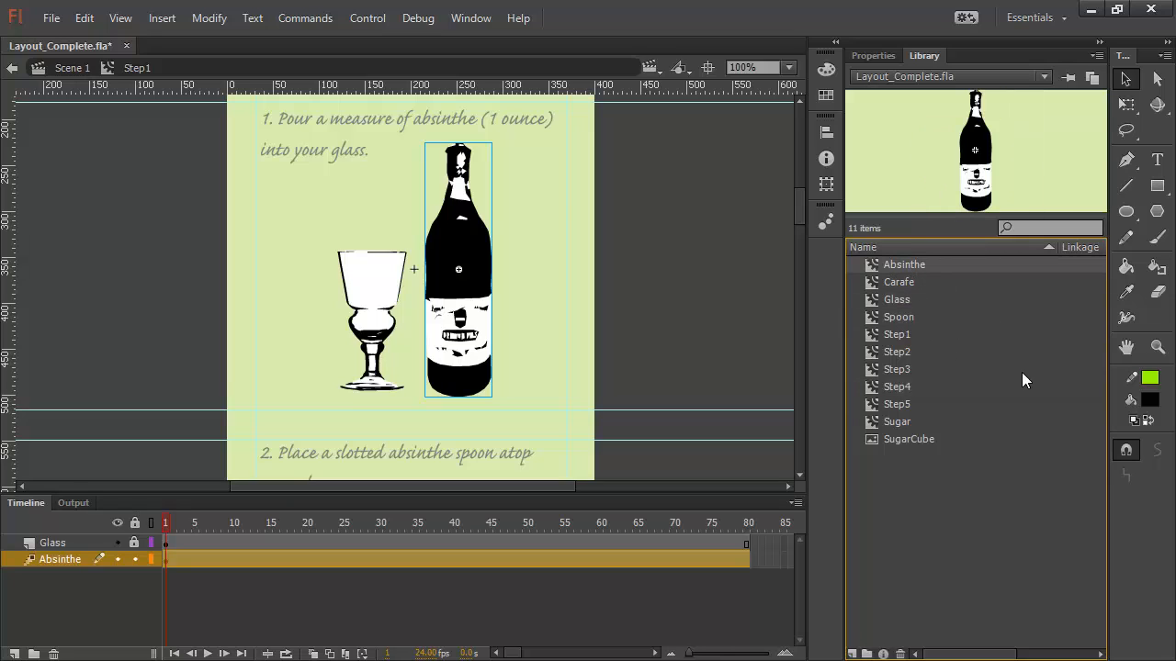
click(896, 422)
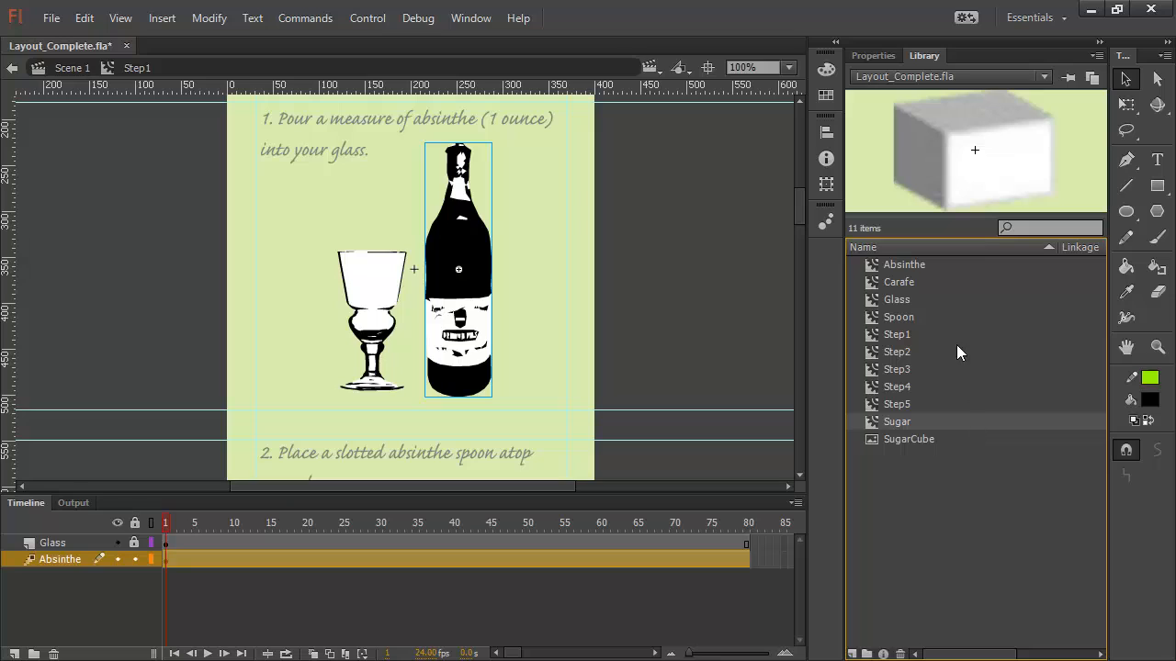
click(899, 266)
click(899, 337)
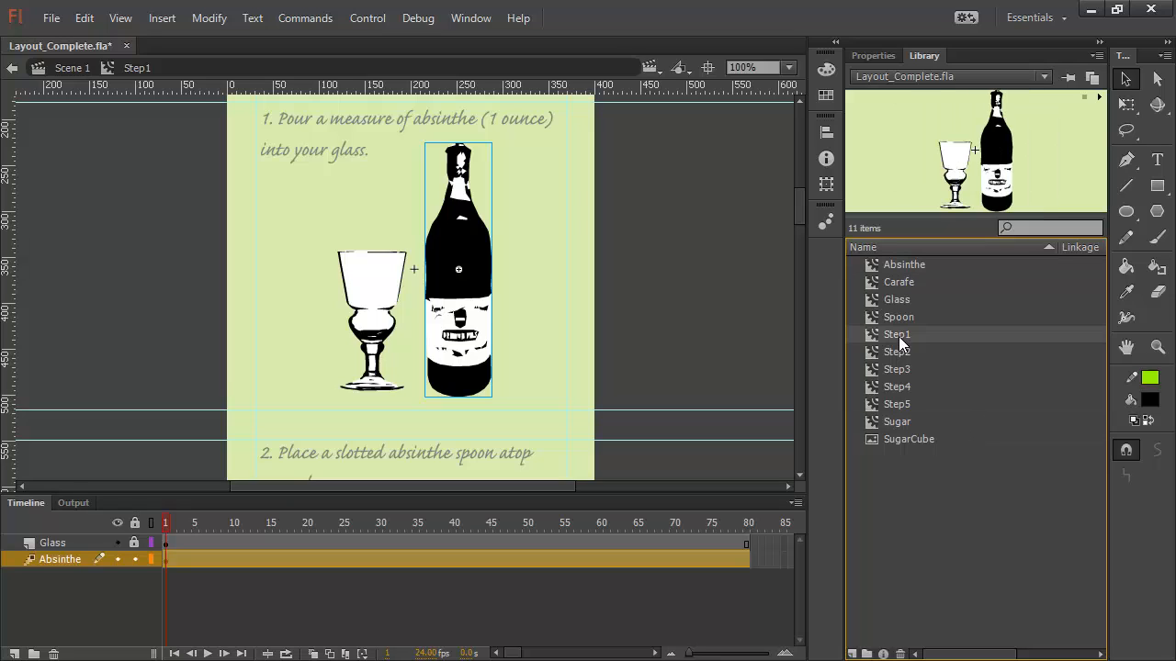
click(899, 352)
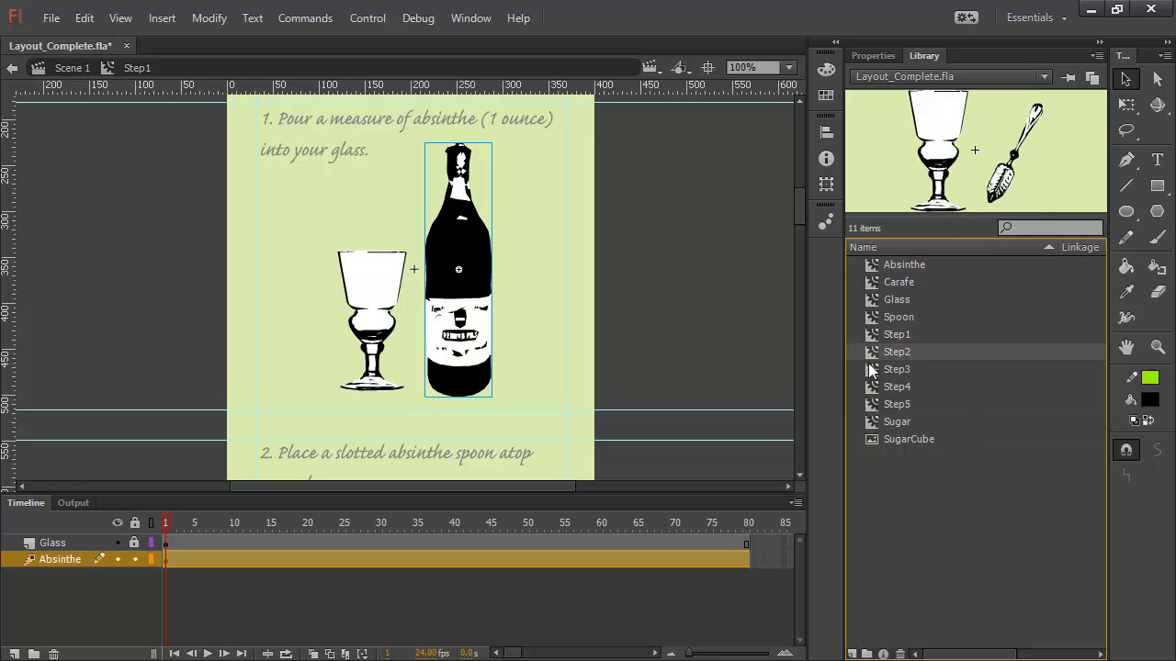
click(909, 300)
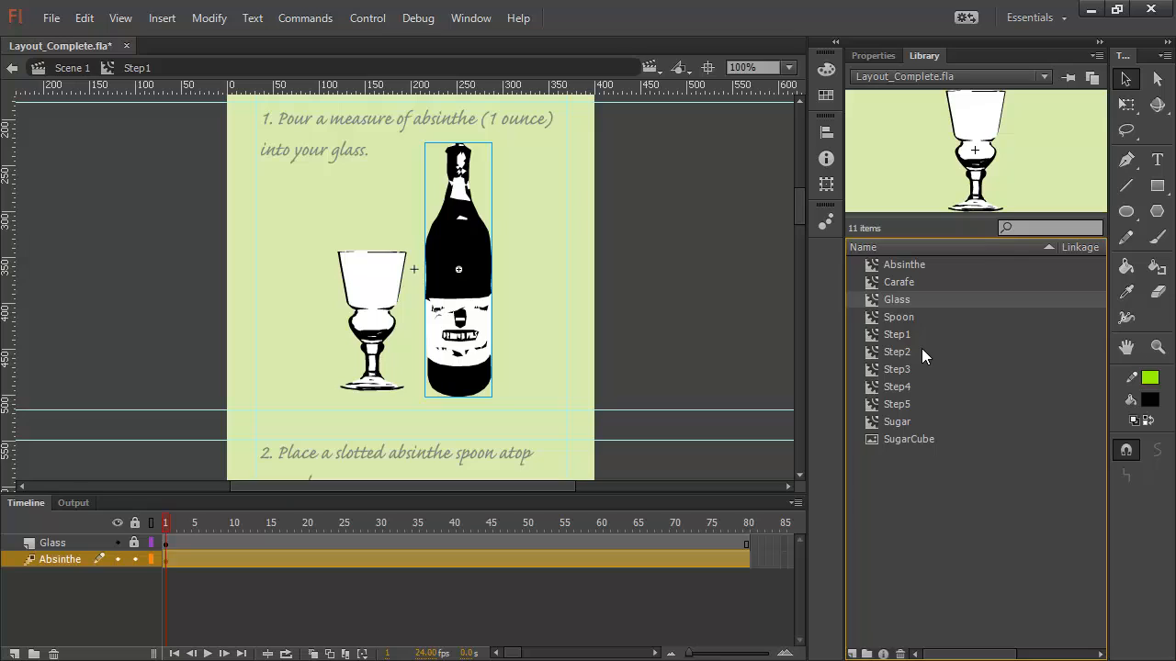
click(873, 55)
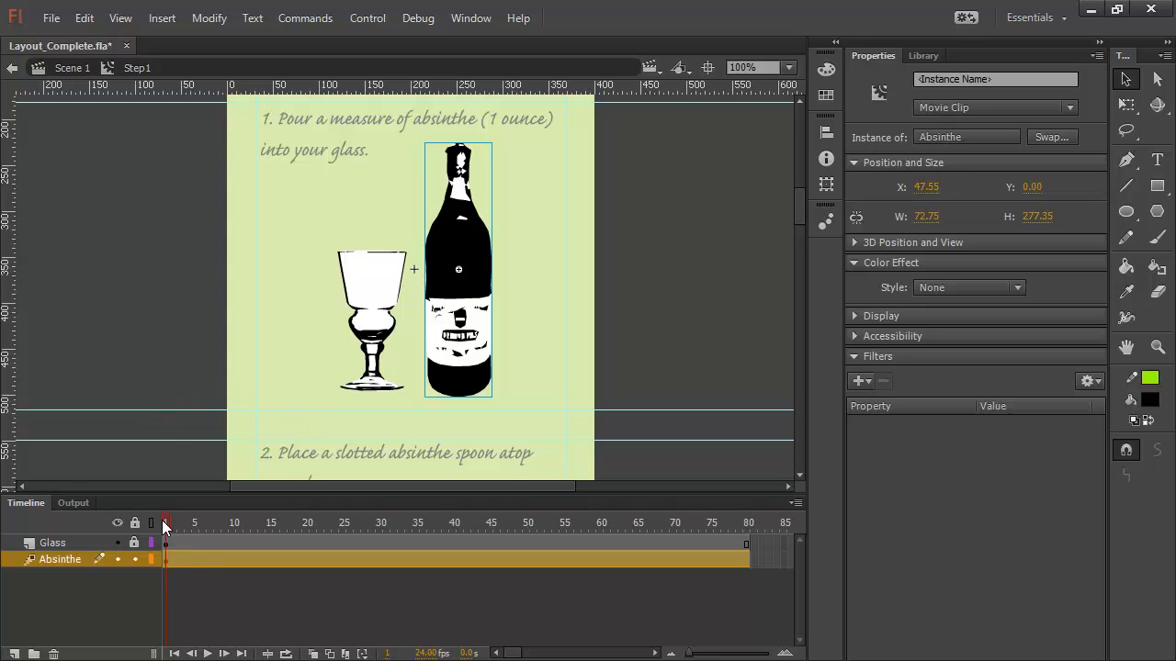
Insert a keyframe at frame 10 of the Absinthe layer's motion tween
drag(161, 520, 238, 521)
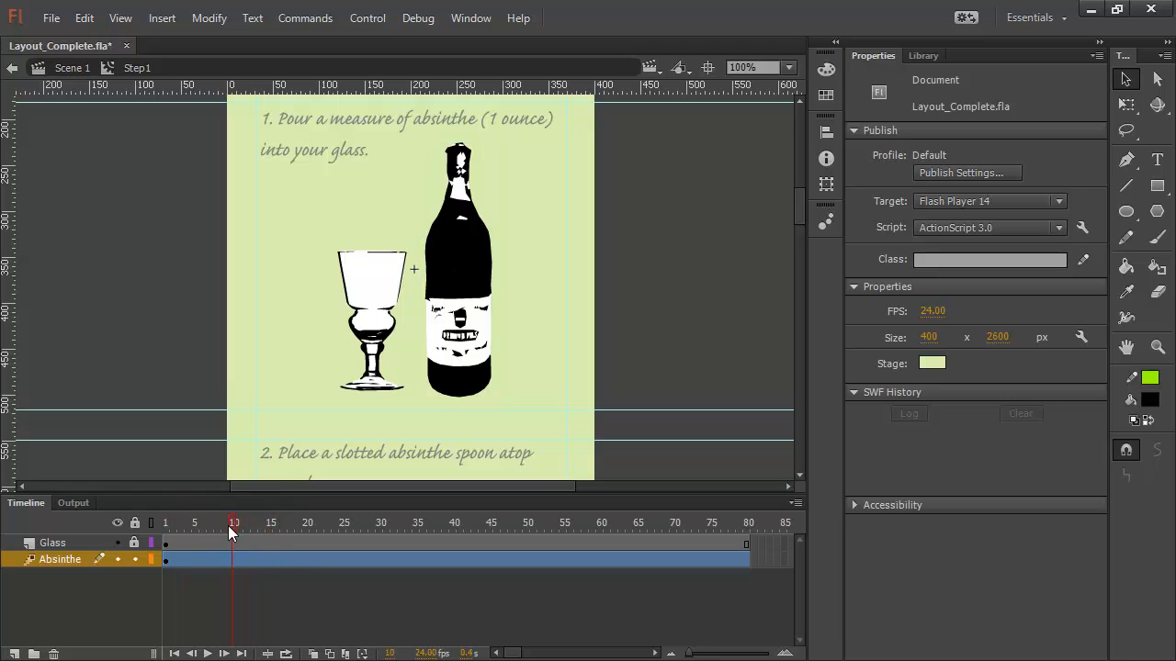
click(238, 560)
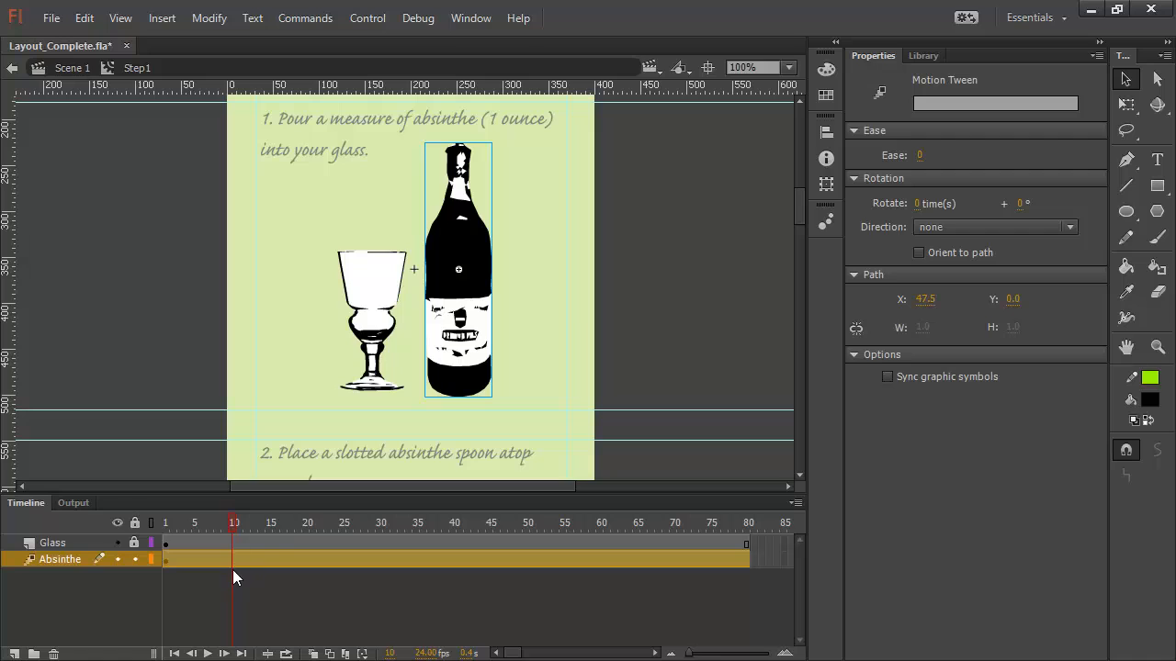
click(161, 17)
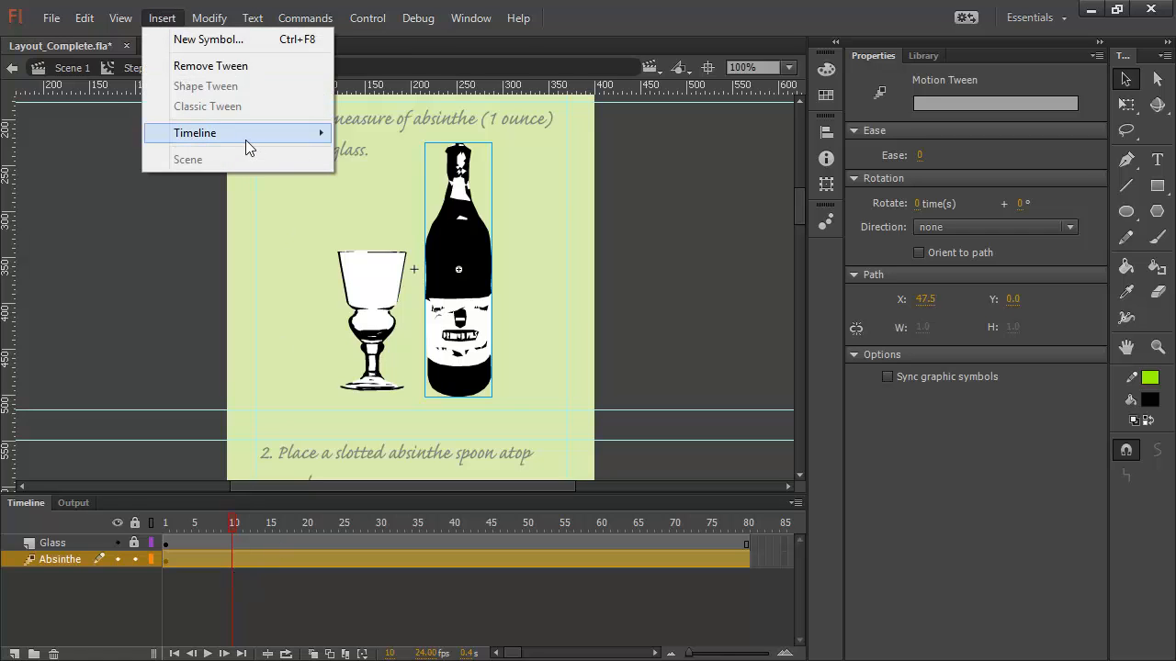
mouse_move(247, 140)
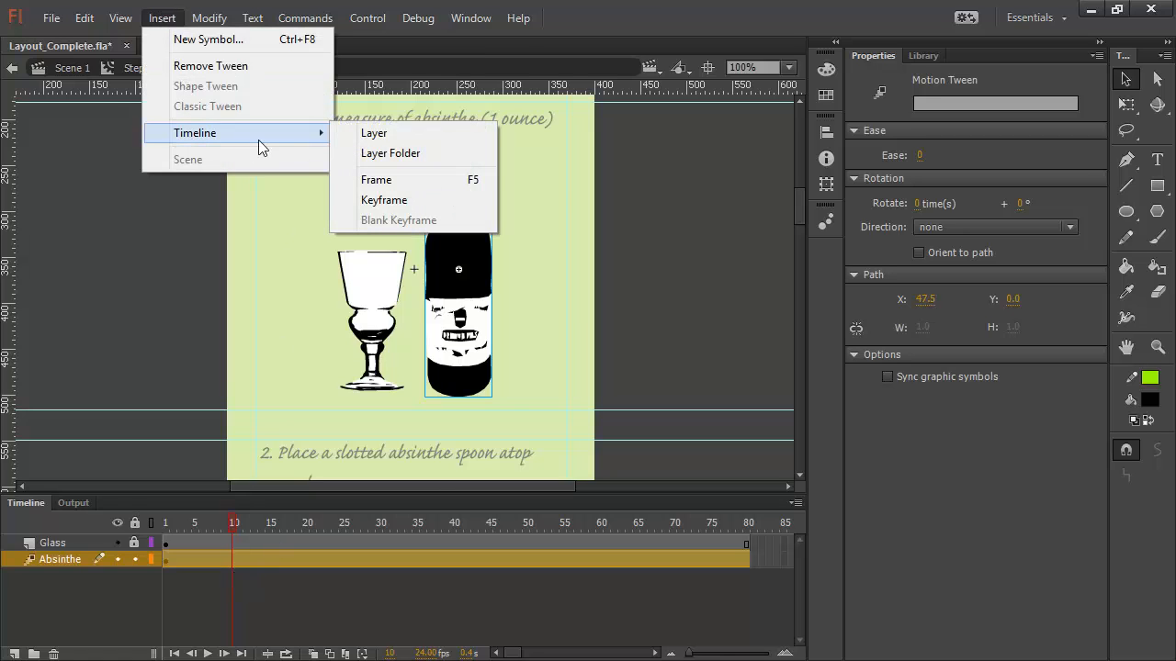
click(421, 201)
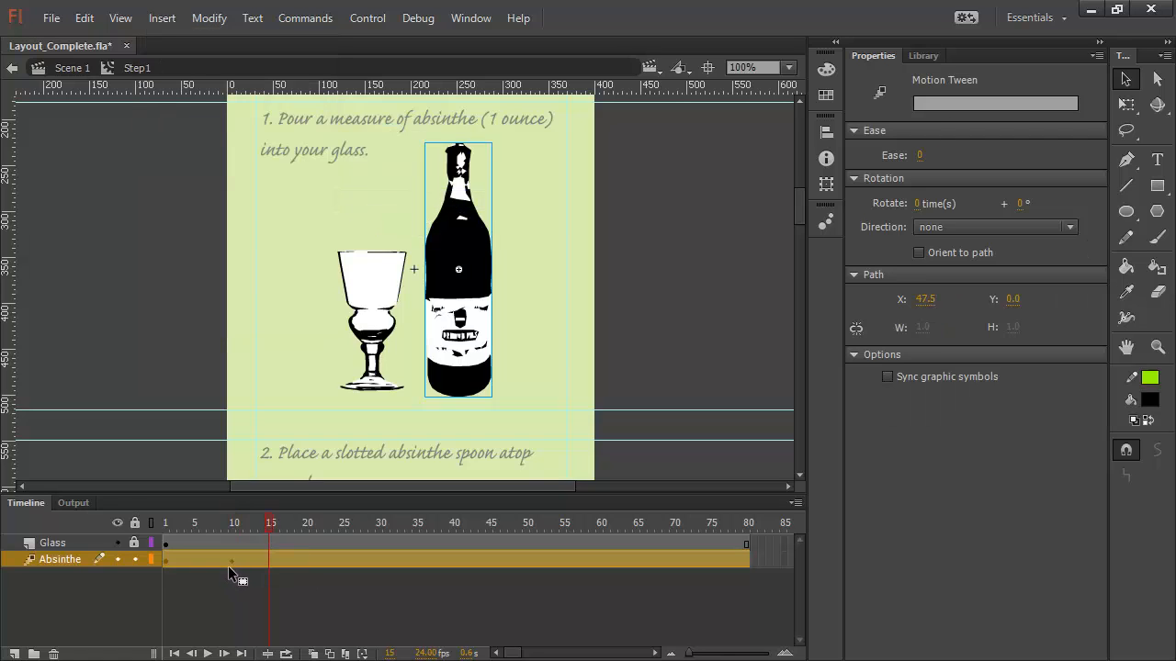
At frame 25 of the Absinthe layer, move the bottle up and away from the glass to about X 179.55, Y -45
drag(267, 524, 151, 528)
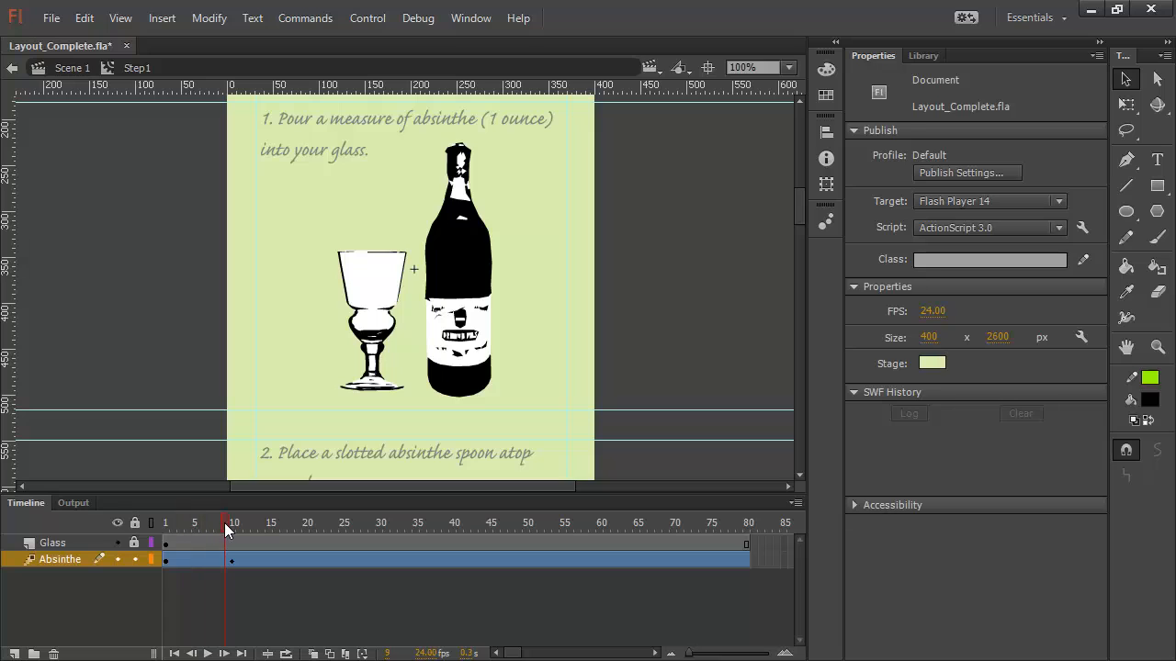
click(228, 560)
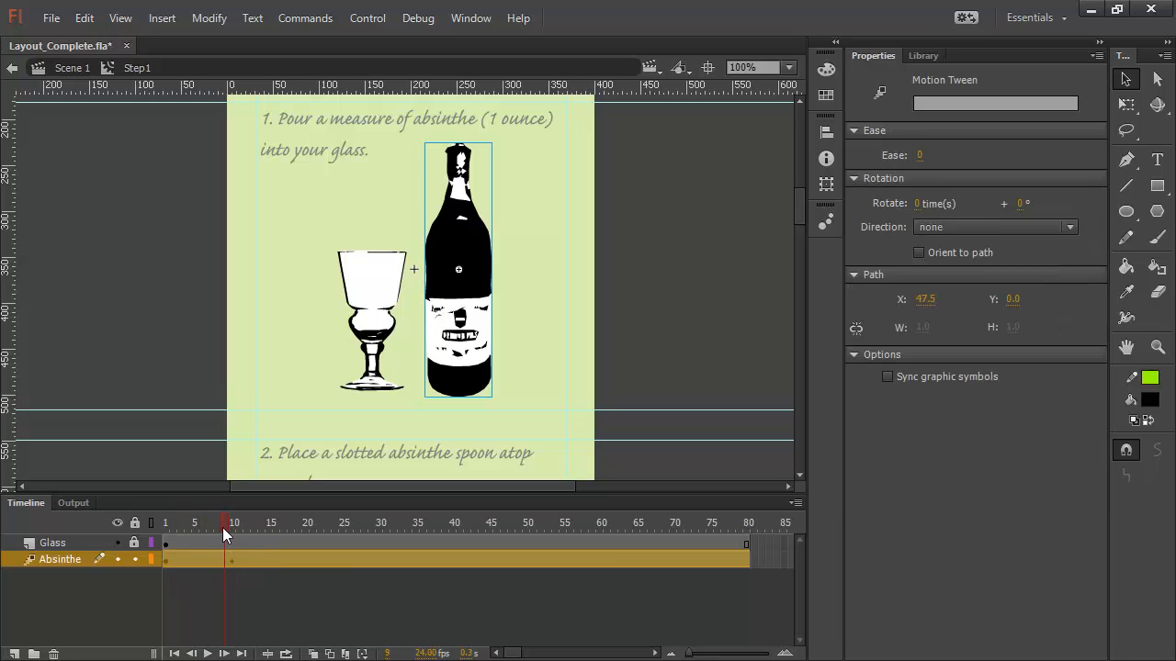
drag(227, 522, 176, 520)
click(434, 260)
drag(171, 521, 307, 524)
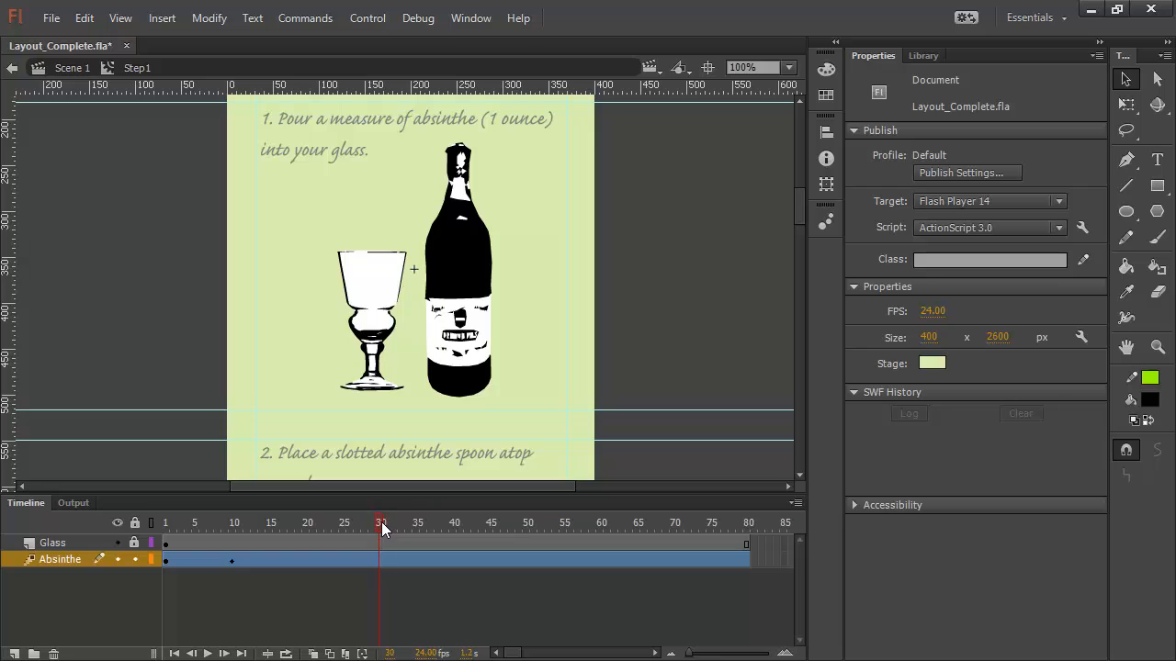
click(375, 560)
drag(377, 523, 341, 524)
click(344, 560)
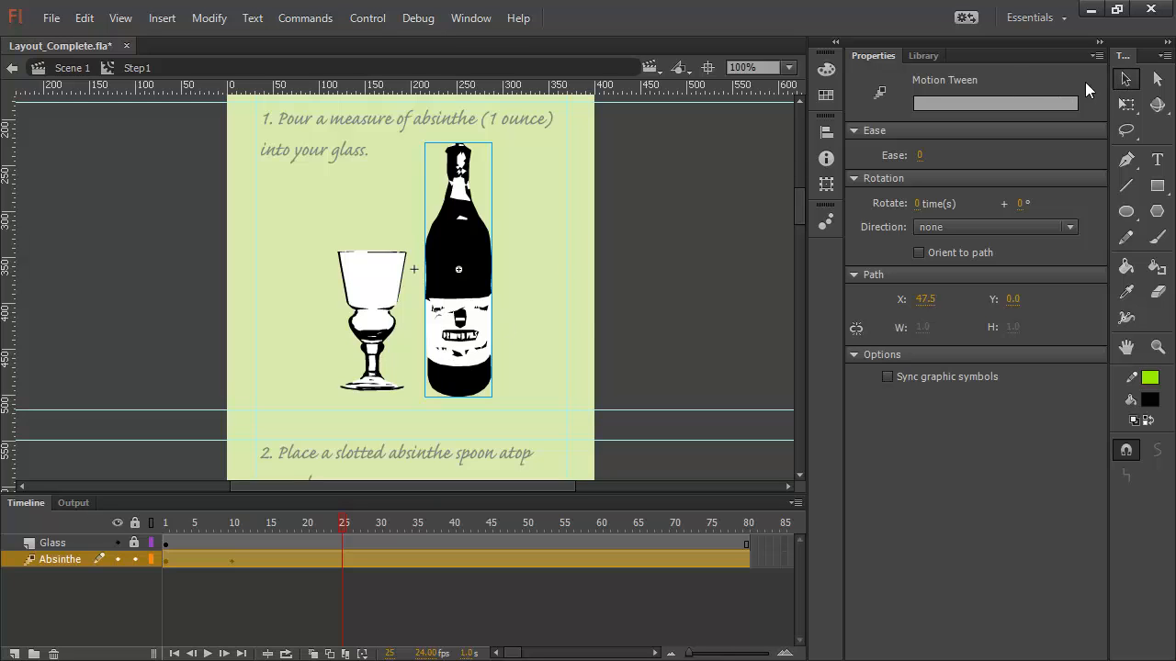
click(456, 353)
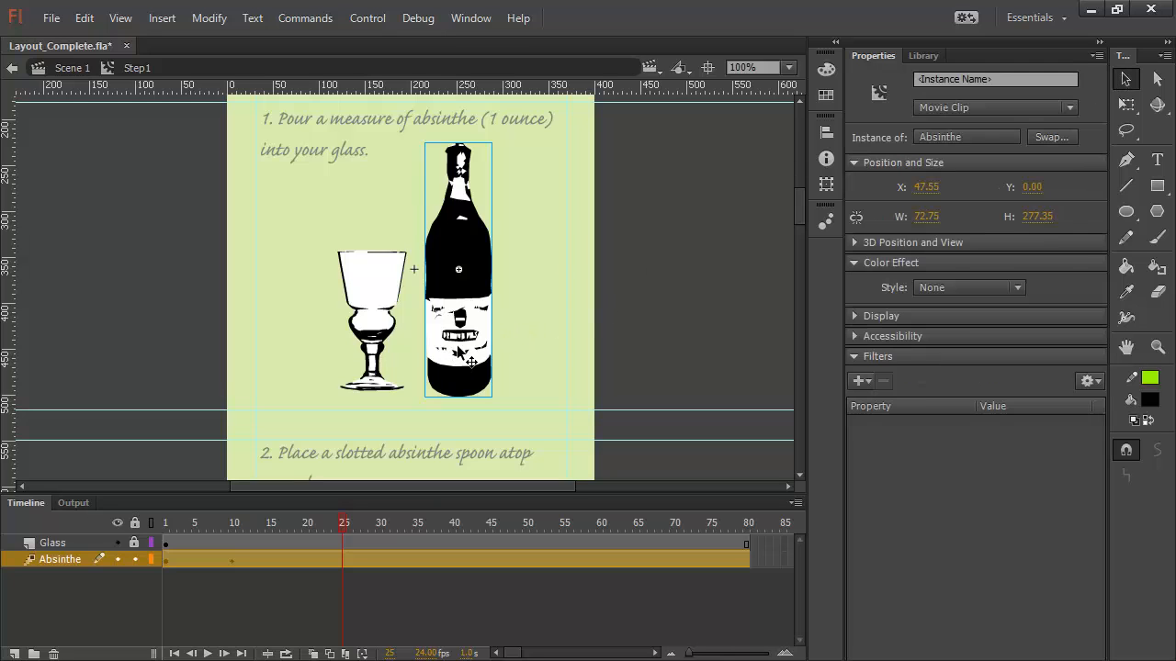
drag(455, 352, 577, 311)
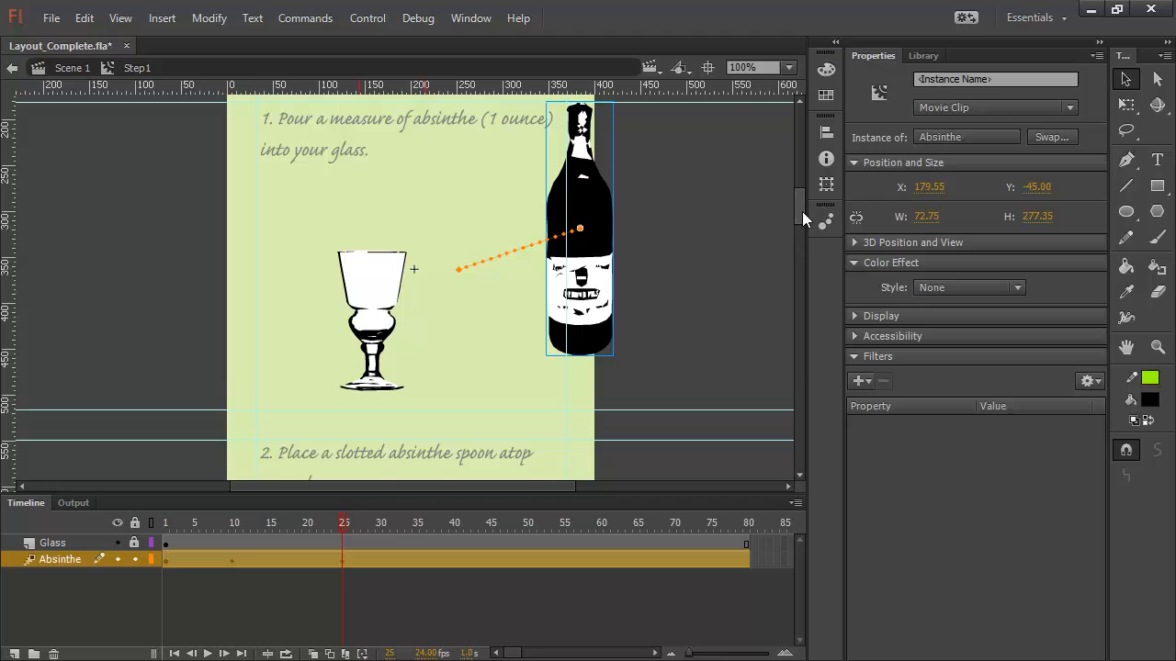
scroll(801, 207, up, 3)
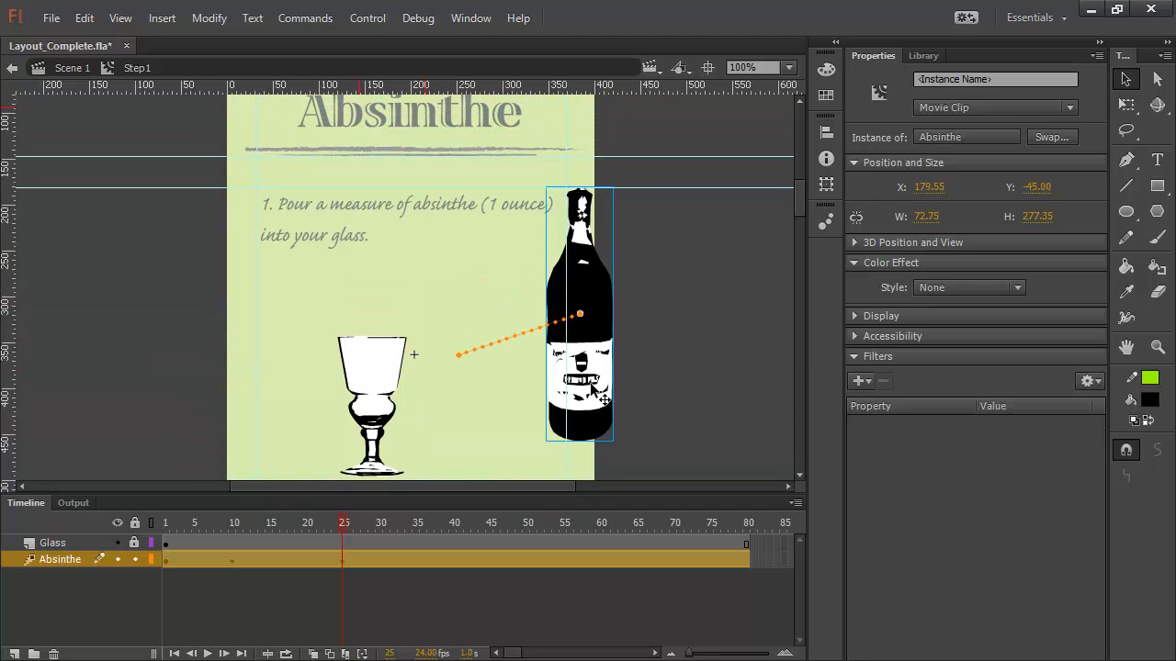
drag(599, 371, 544, 315)
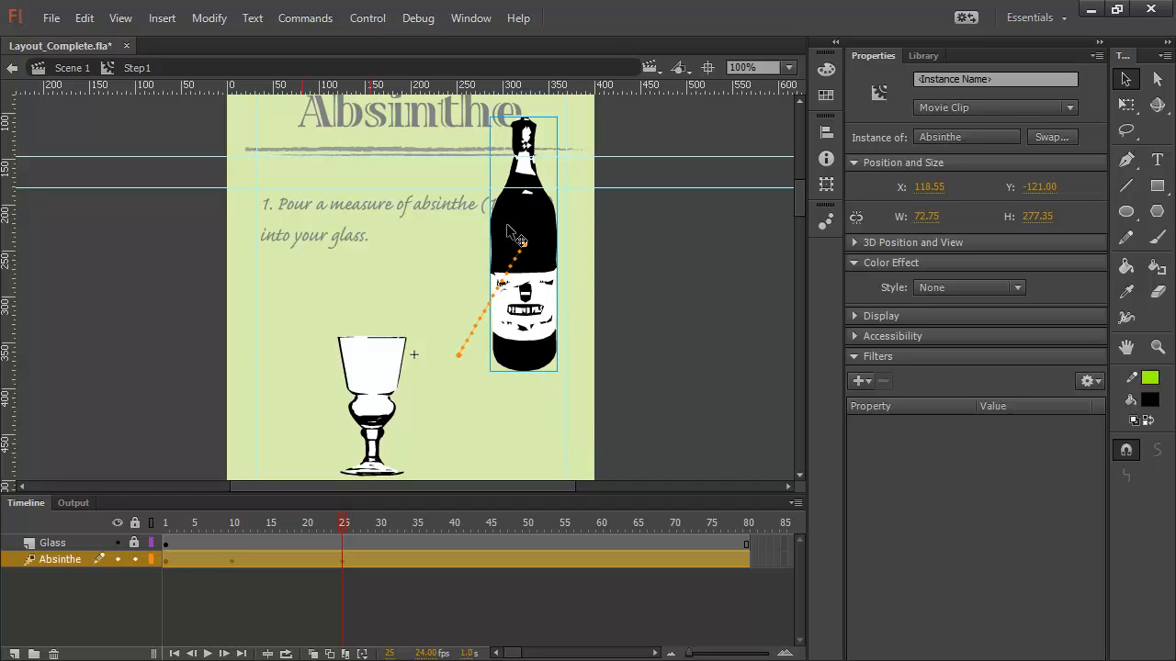
key(ctrl+z)
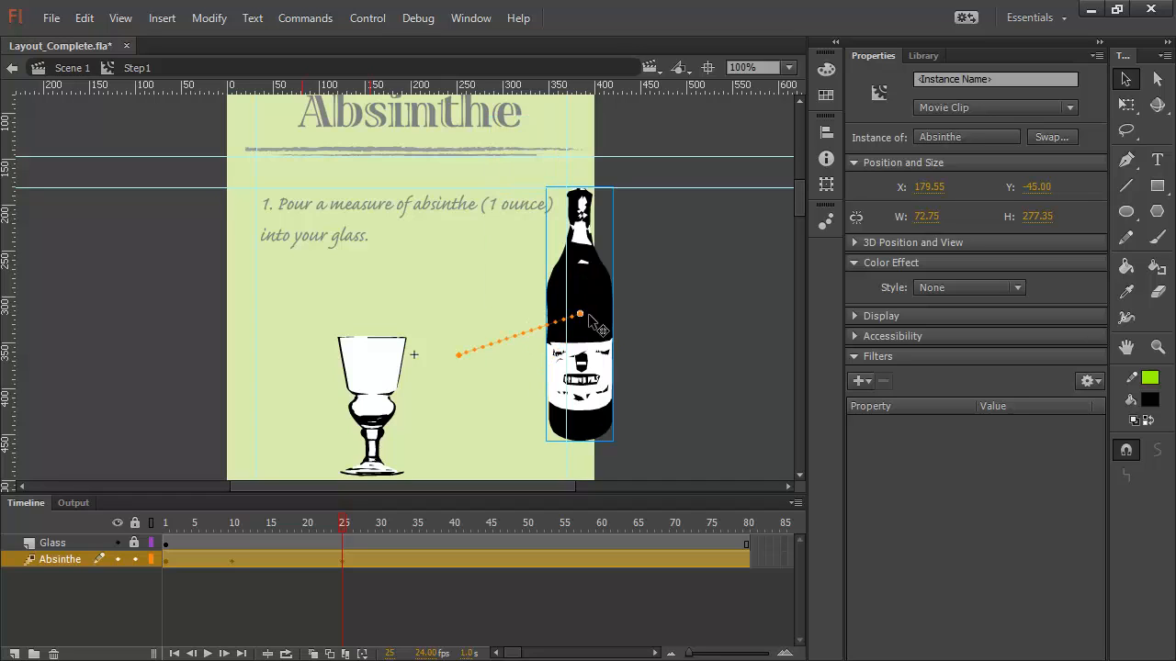
At frame 37, move the bottle to about X 140.55, Y -148 and rotate it counterclockwise with Free Transform so its neck leans toward the glass
drag(345, 523, 430, 525)
drag(584, 388, 549, 293)
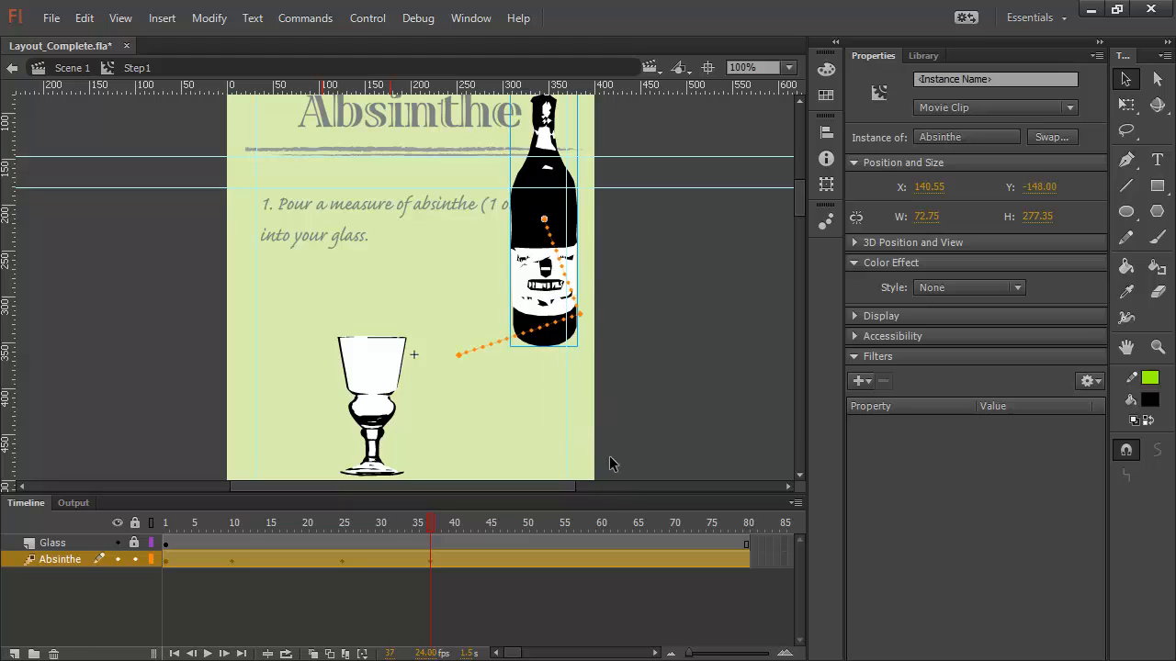
click(1126, 107)
drag(499, 359, 588, 360)
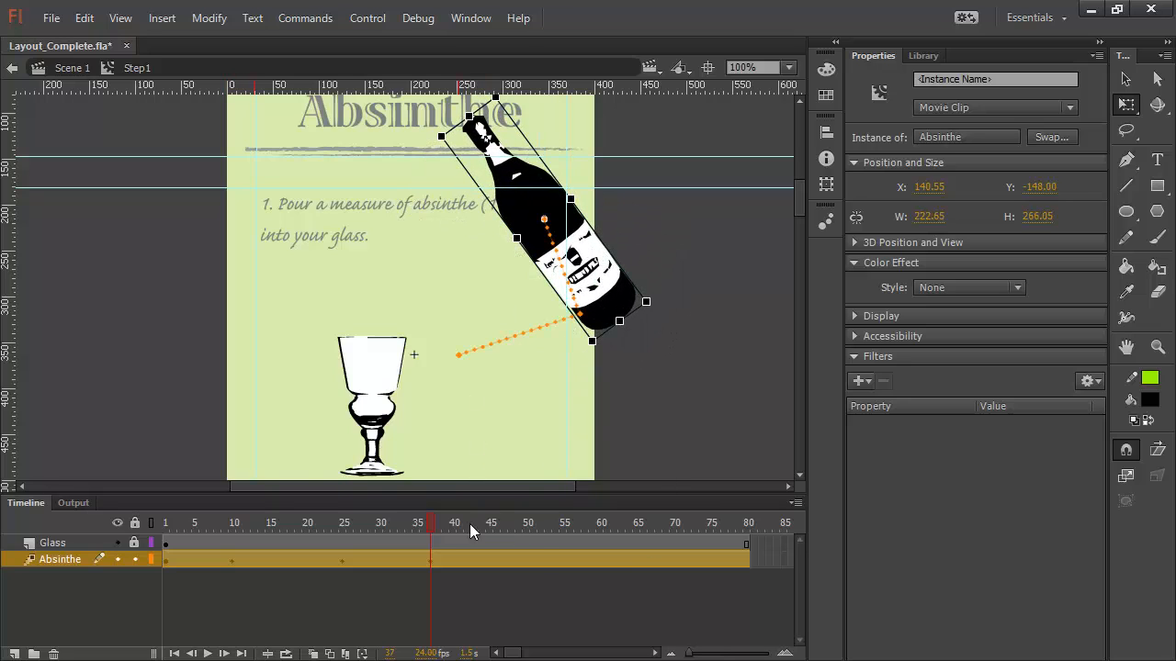
At frame 45, rotate the bottle into a pouring tilt and place it above the glass at about X 82.55, Y -112
drag(431, 522, 490, 520)
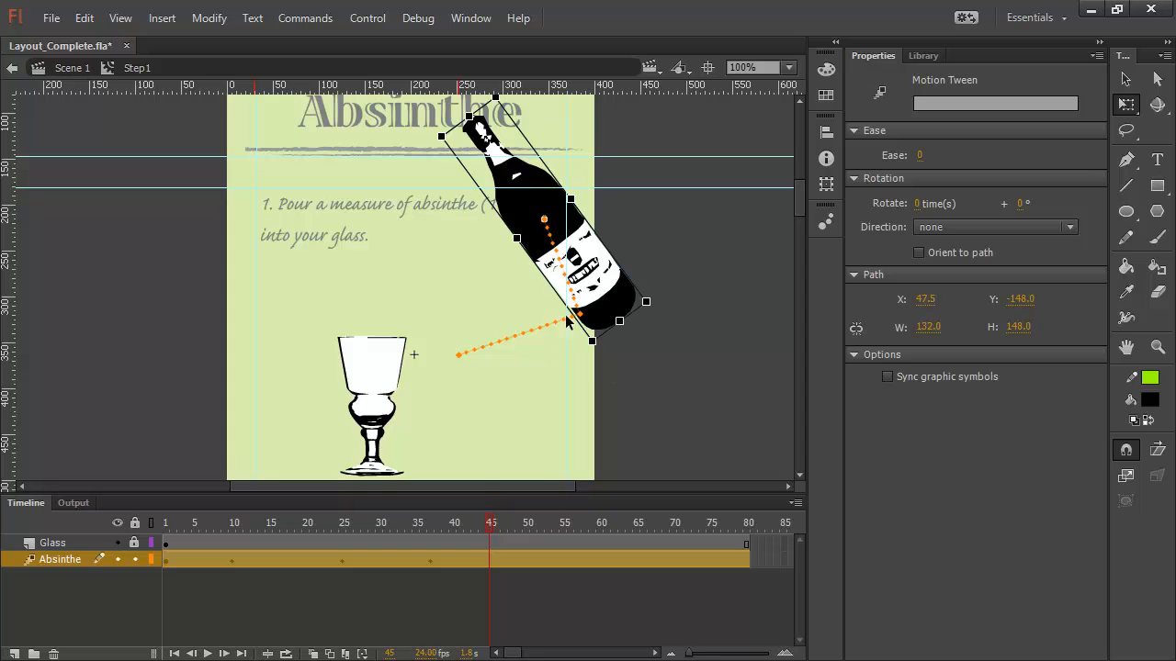
drag(528, 215, 443, 221)
drag(535, 374, 604, 242)
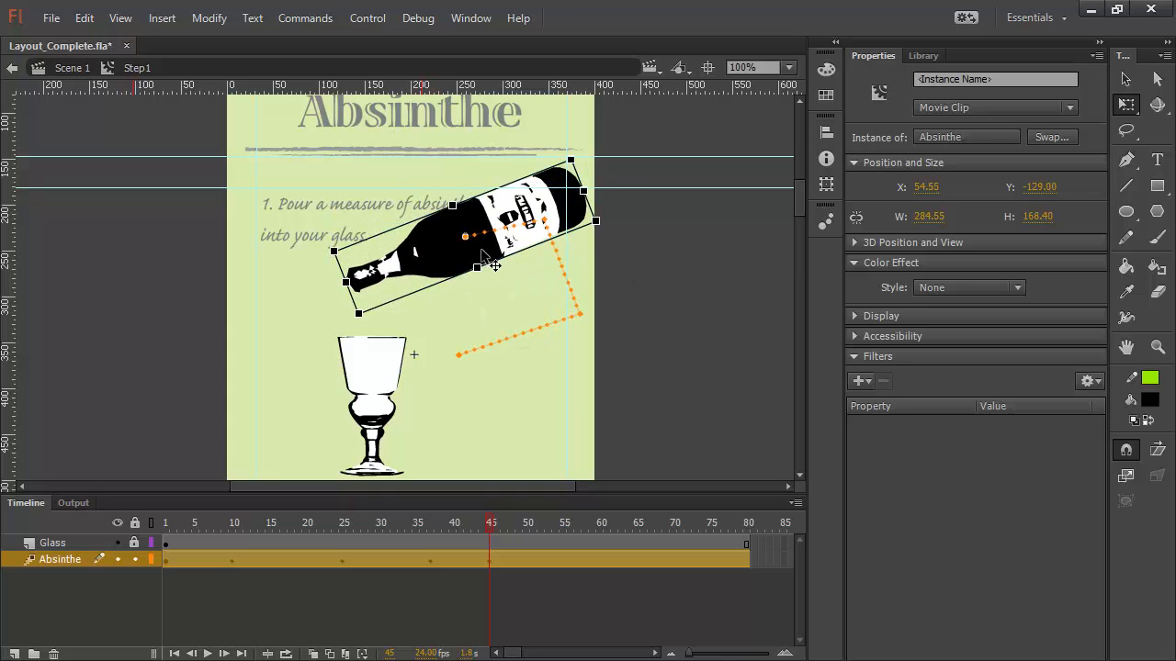
drag(487, 250, 514, 265)
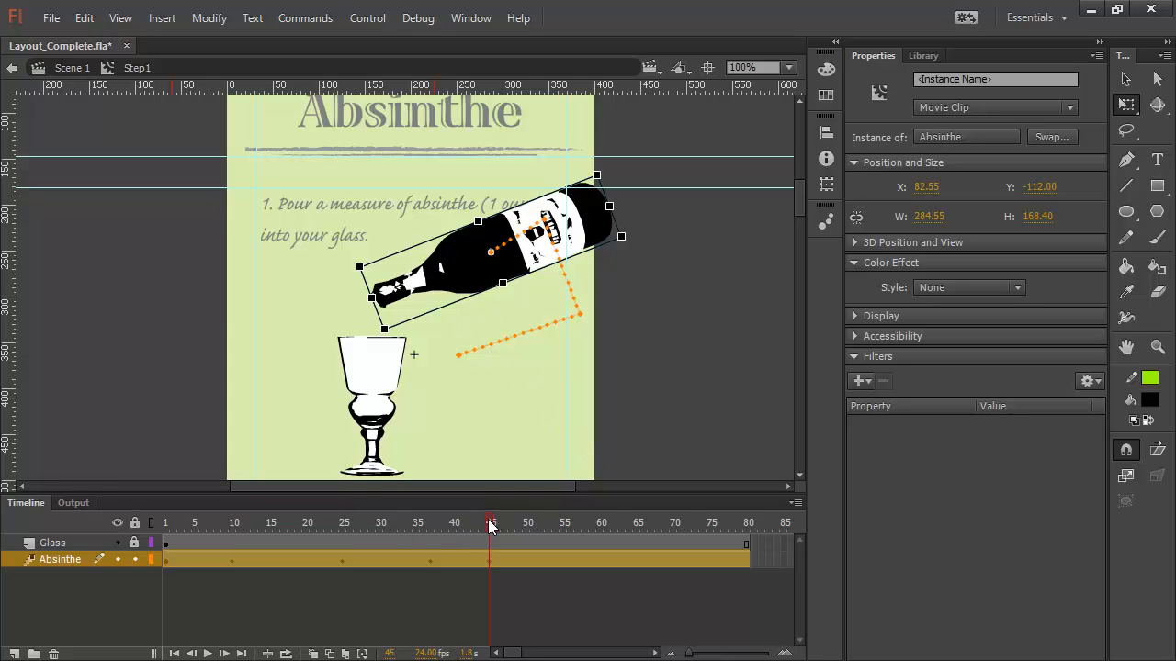
Play the bottle animation from frame 1 and scrub back through it to check the movement
drag(490, 523, 153, 524)
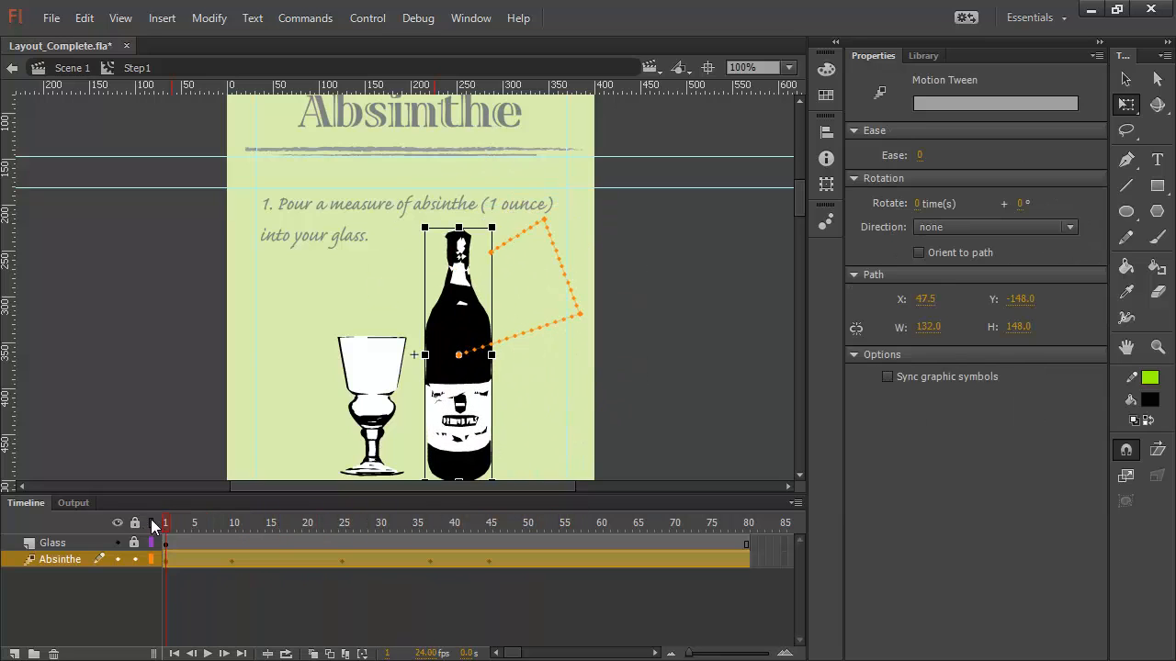
click(207, 653)
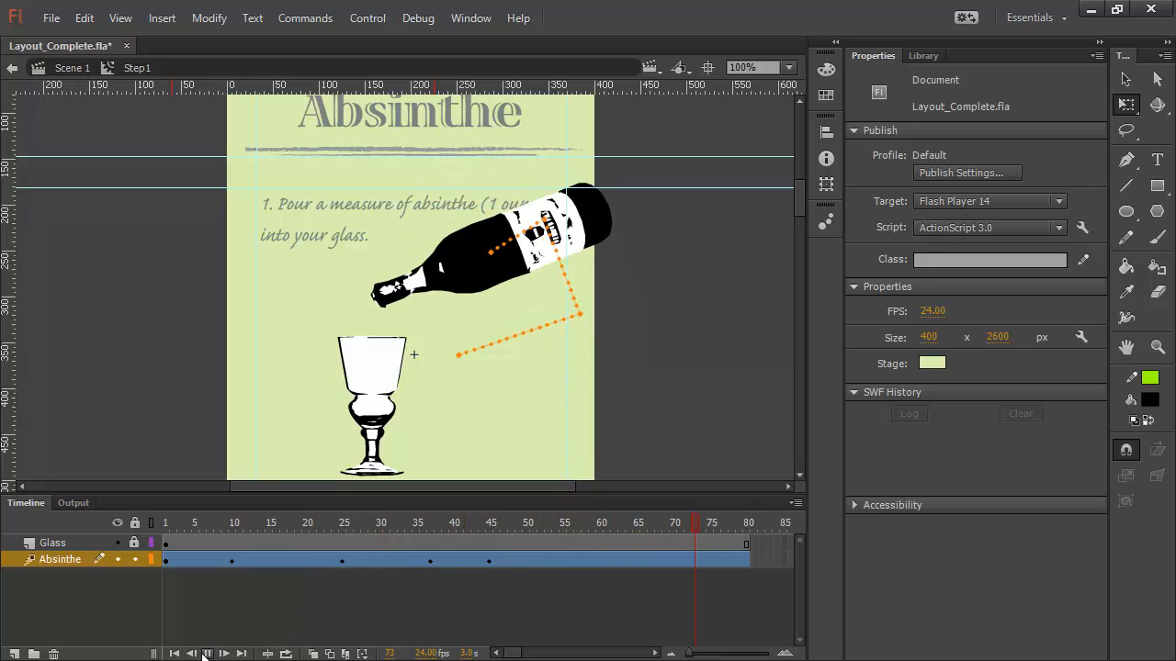
drag(749, 524, 282, 519)
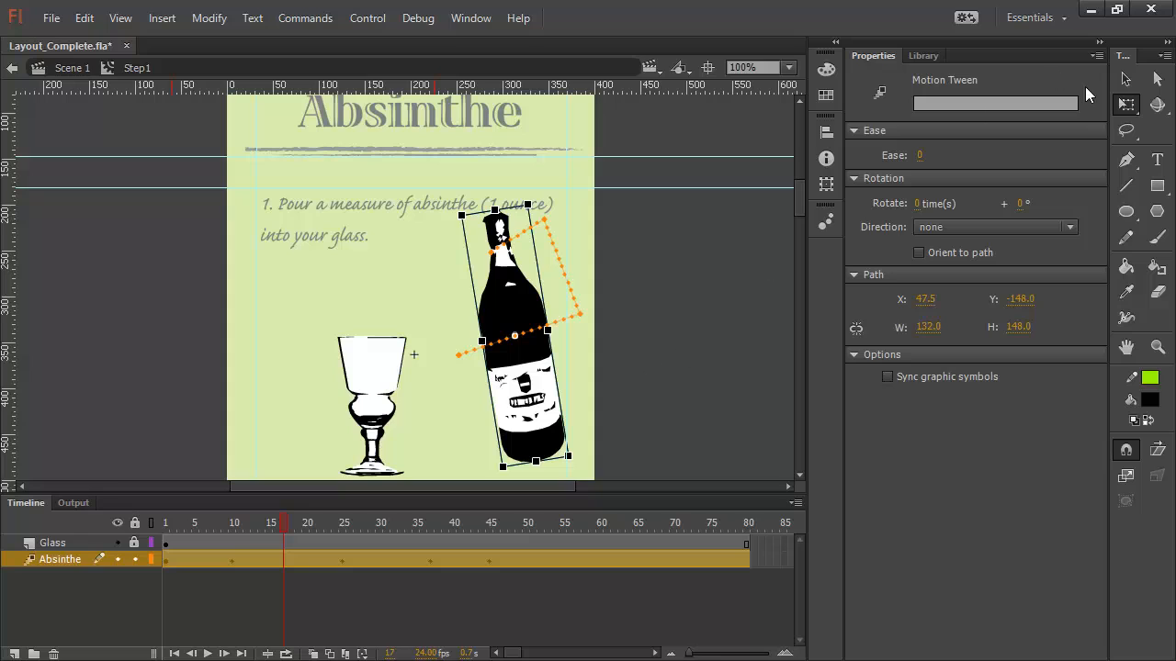
Bend the three straight segments of the bottle's motion path outward into one smooth arc, checking the motion between adjustments
click(1127, 81)
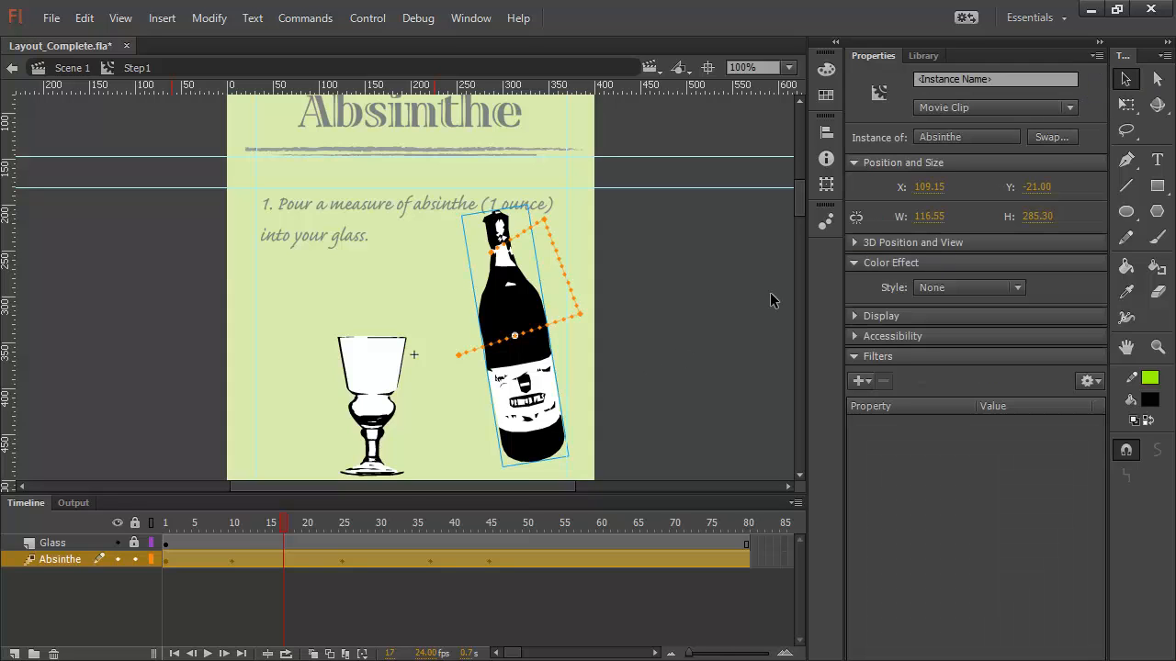
click(699, 290)
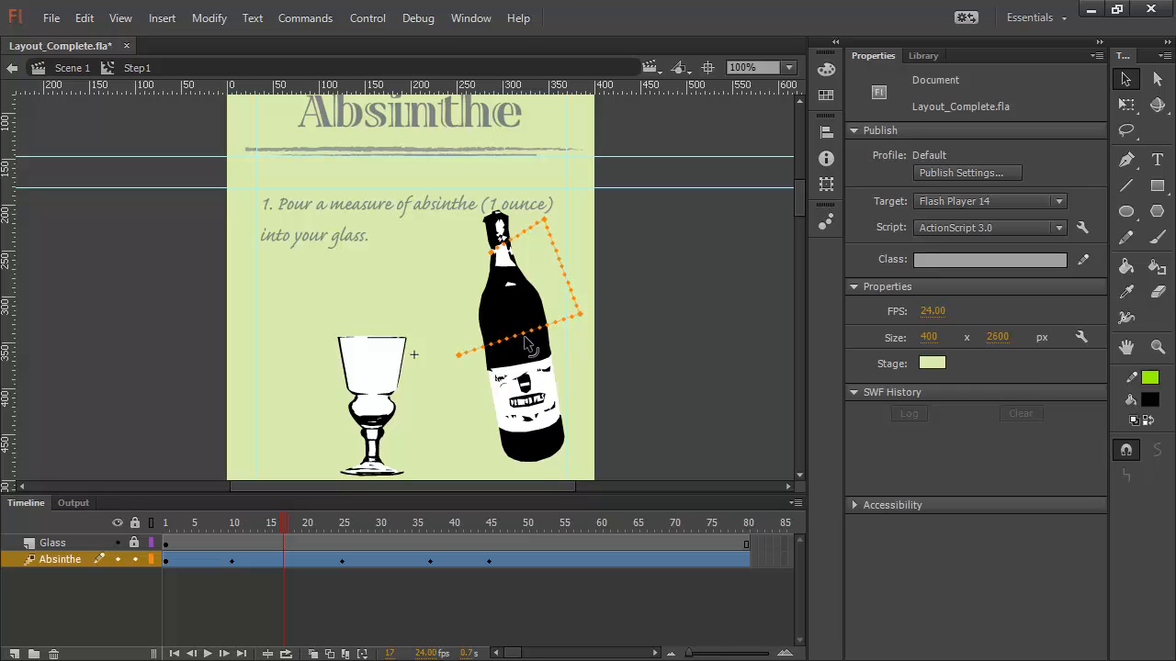
drag(520, 347, 540, 364)
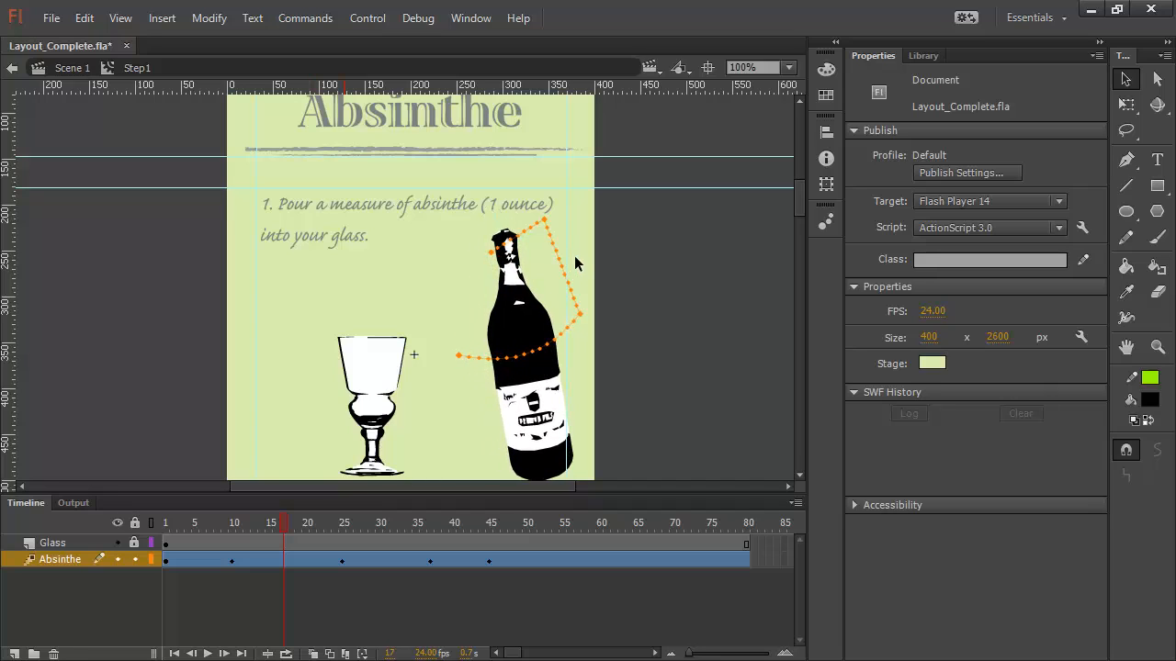
drag(562, 268, 514, 225)
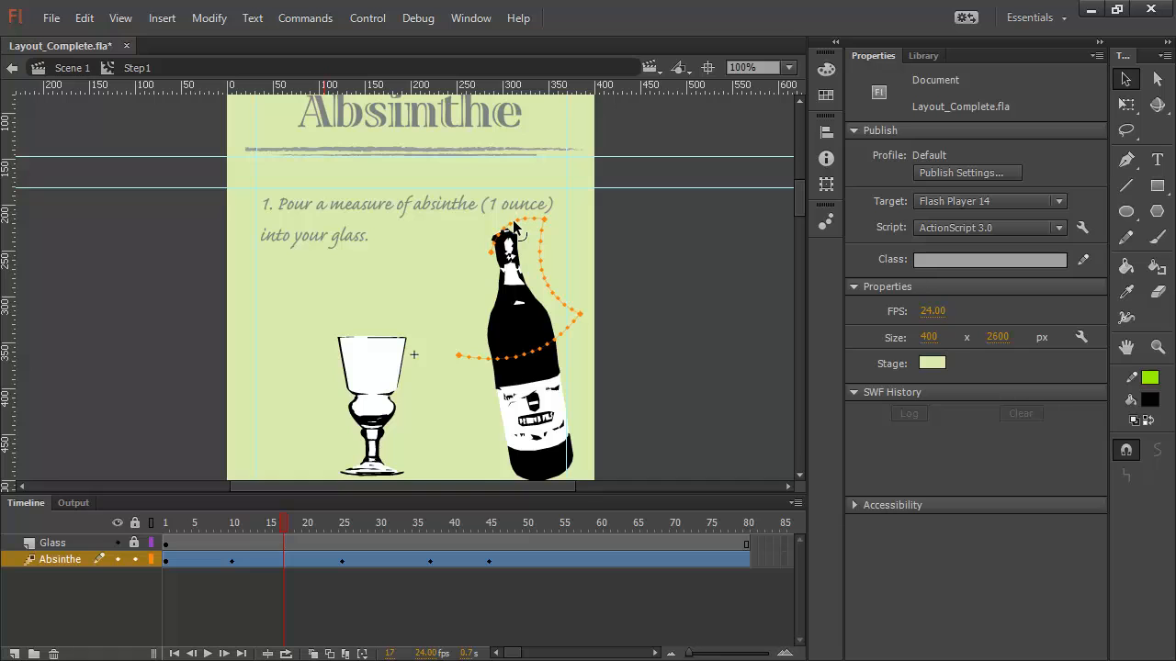
drag(283, 519, 234, 484)
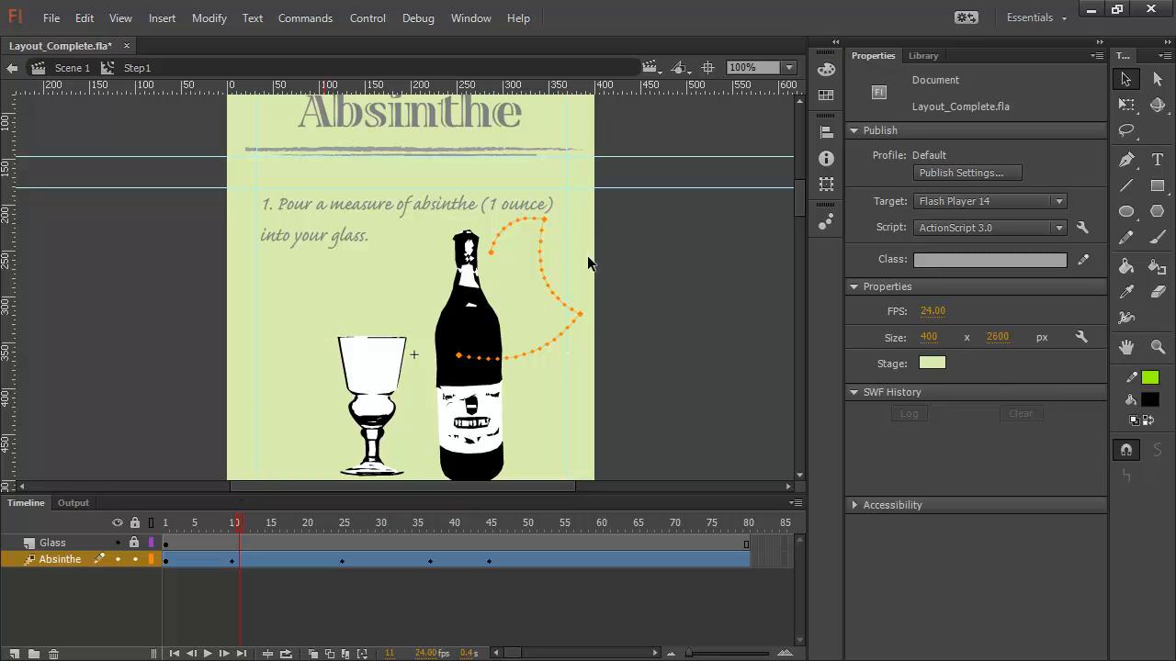
drag(544, 271, 580, 249)
drag(230, 529, 278, 463)
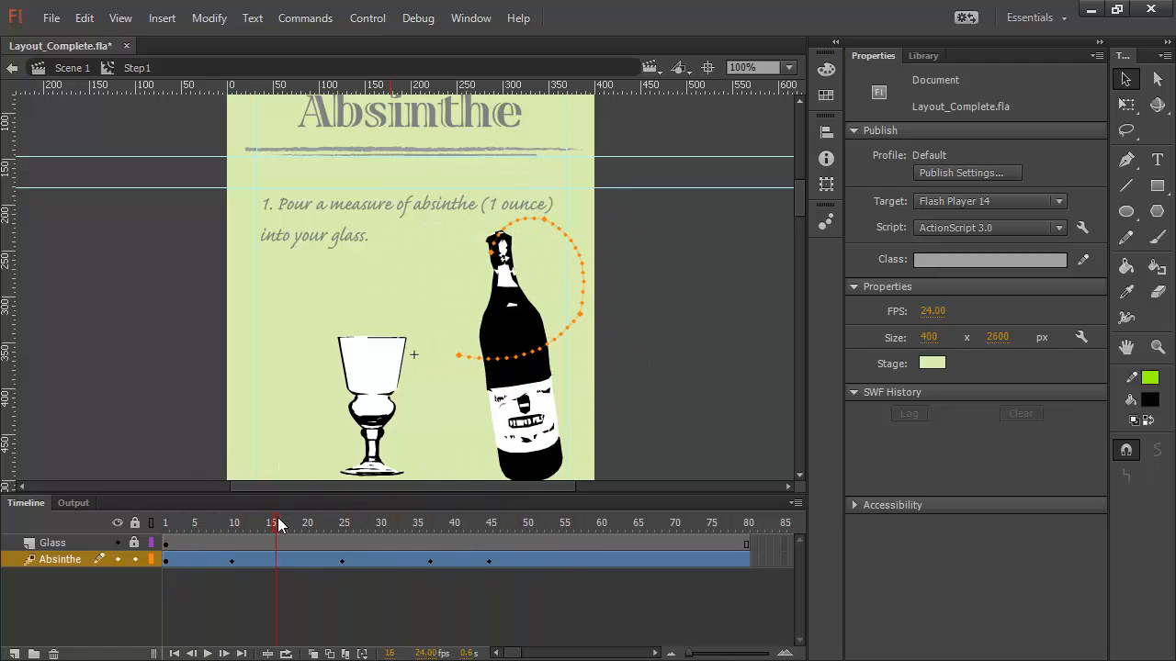
Insert a keyframe at frame 65 of the Absinthe layer to hold the pouring pose
drag(278, 526, 640, 525)
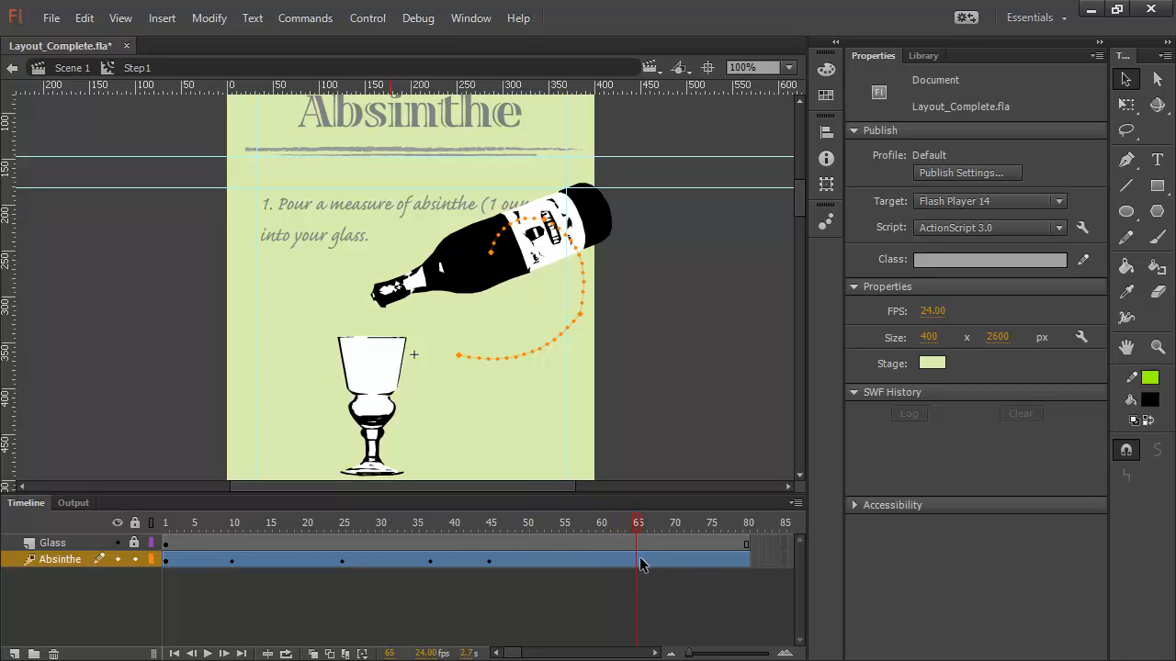
click(207, 20)
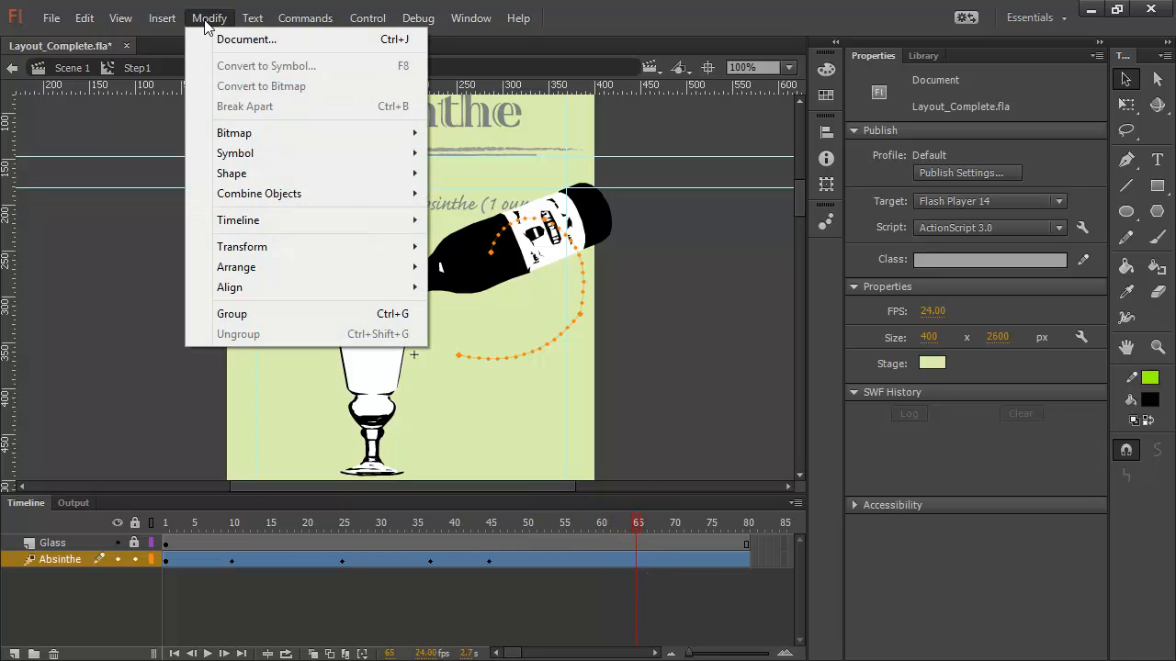
mouse_move(158, 20)
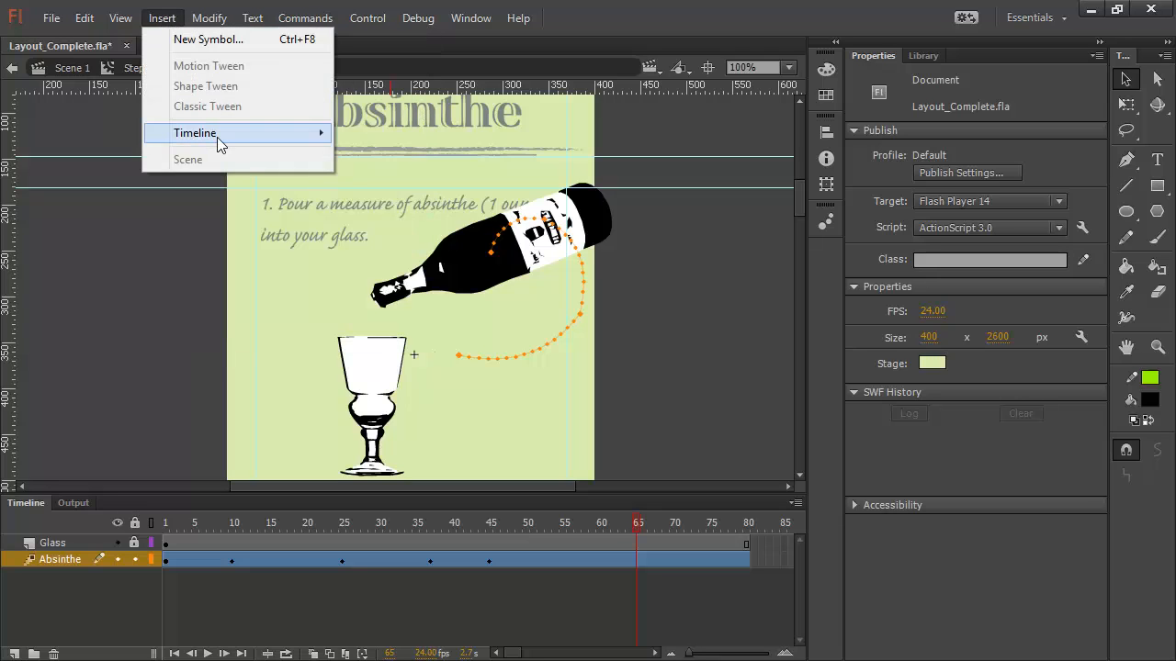
mouse_move(225, 137)
click(410, 201)
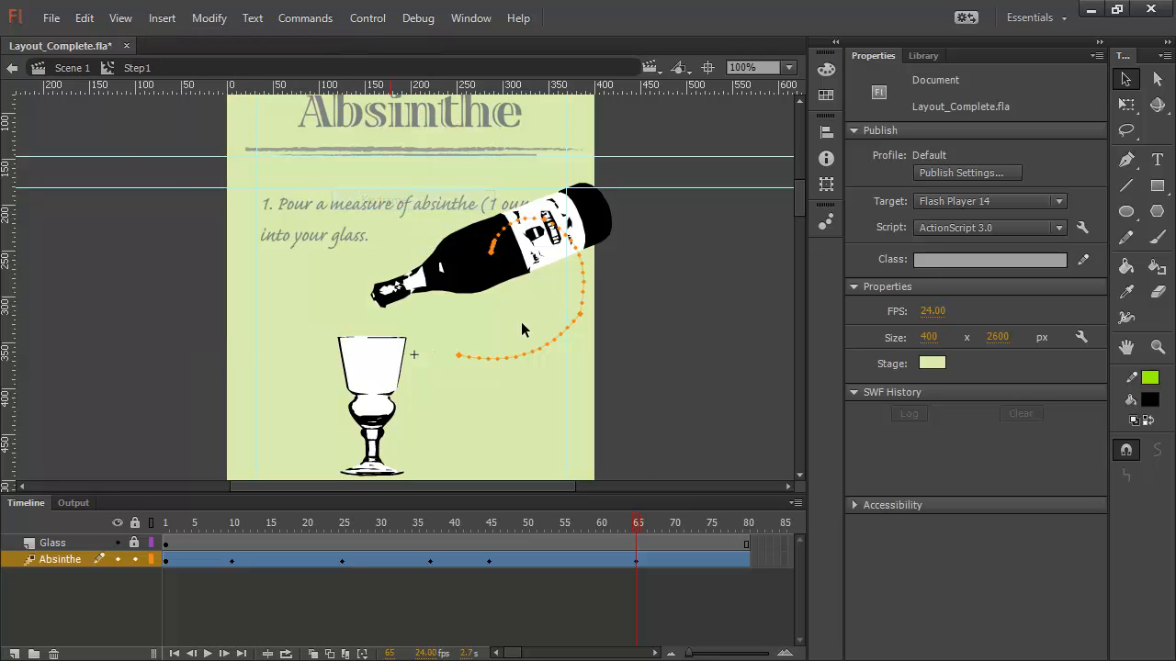
Extend the Glass and Absinthe layers to frame 120 by inserting frames
mouse_move(631, 522)
mouse_down()
mouse_move(490, 531)
mouse_move(650, 534)
mouse_move(487, 538)
mouse_move(647, 534)
mouse_move(634, 538)
mouse_up()
drag(515, 652, 522, 654)
drag(460, 524, 584, 521)
drag(488, 528, 506, 529)
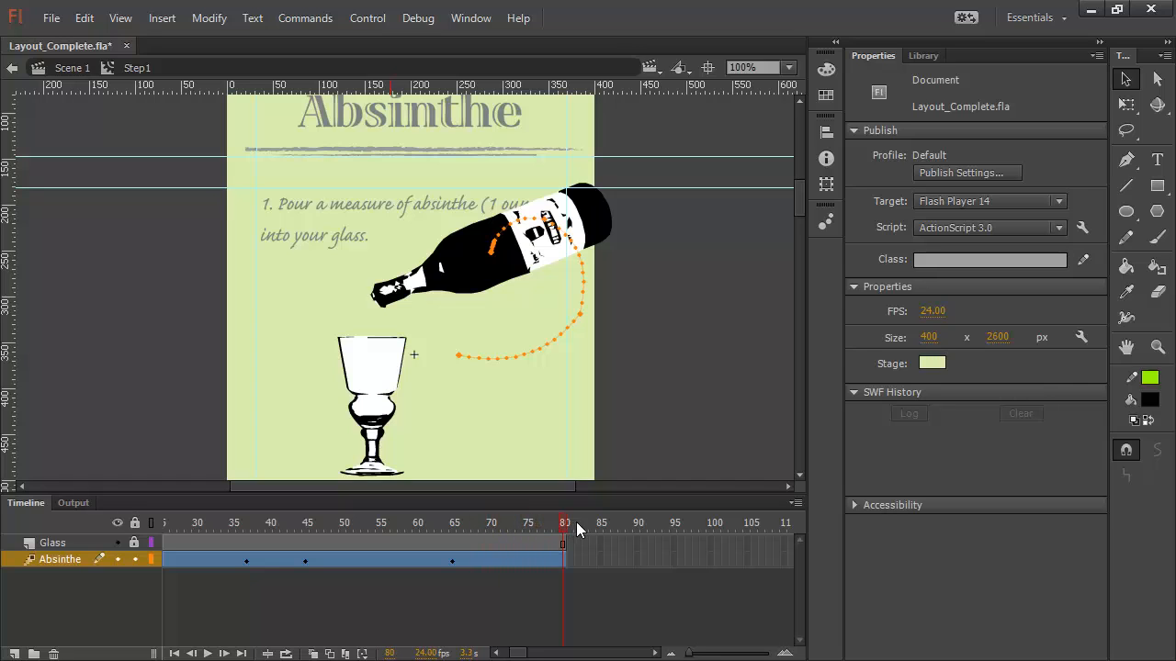
drag(519, 654, 525, 652)
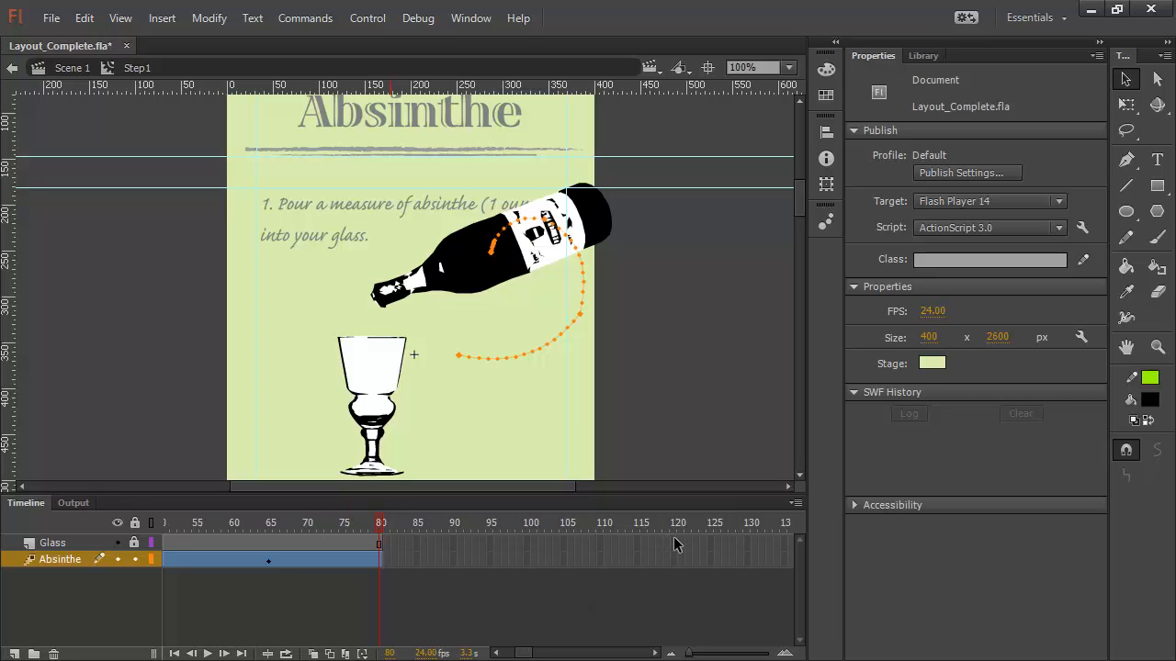
click(163, 19)
mouse_move(229, 134)
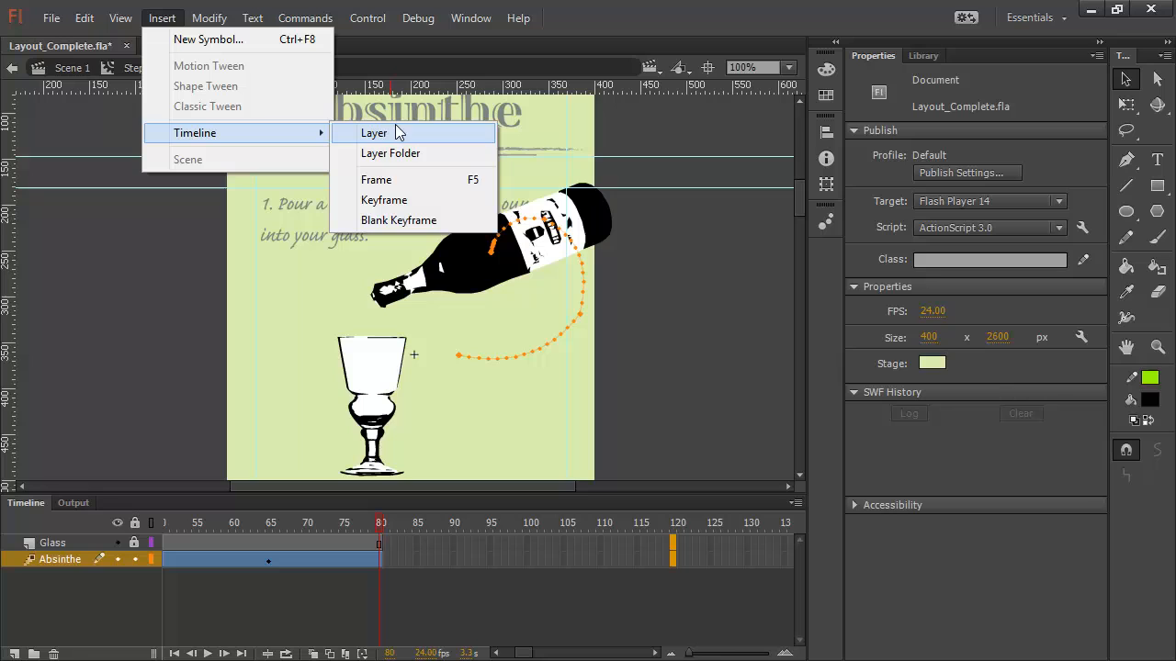
click(377, 180)
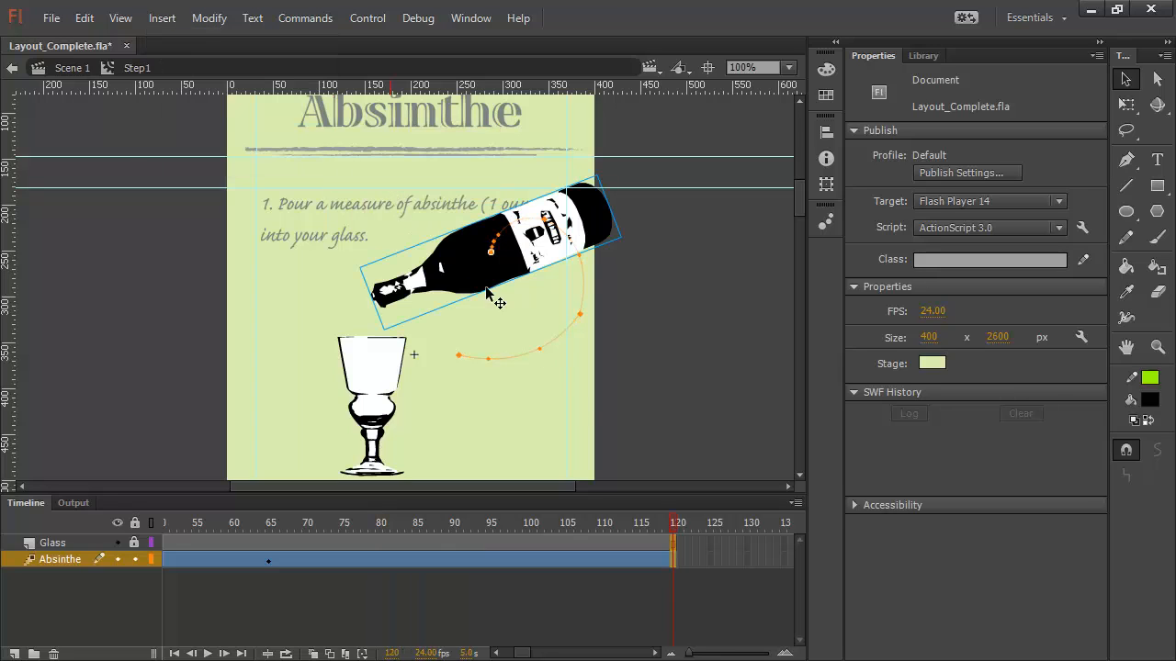
At frame 84, rotate the bottle back to a slight leftward lean and move it away from the glass to about X 152.55, Y -44
drag(688, 515, 376, 520)
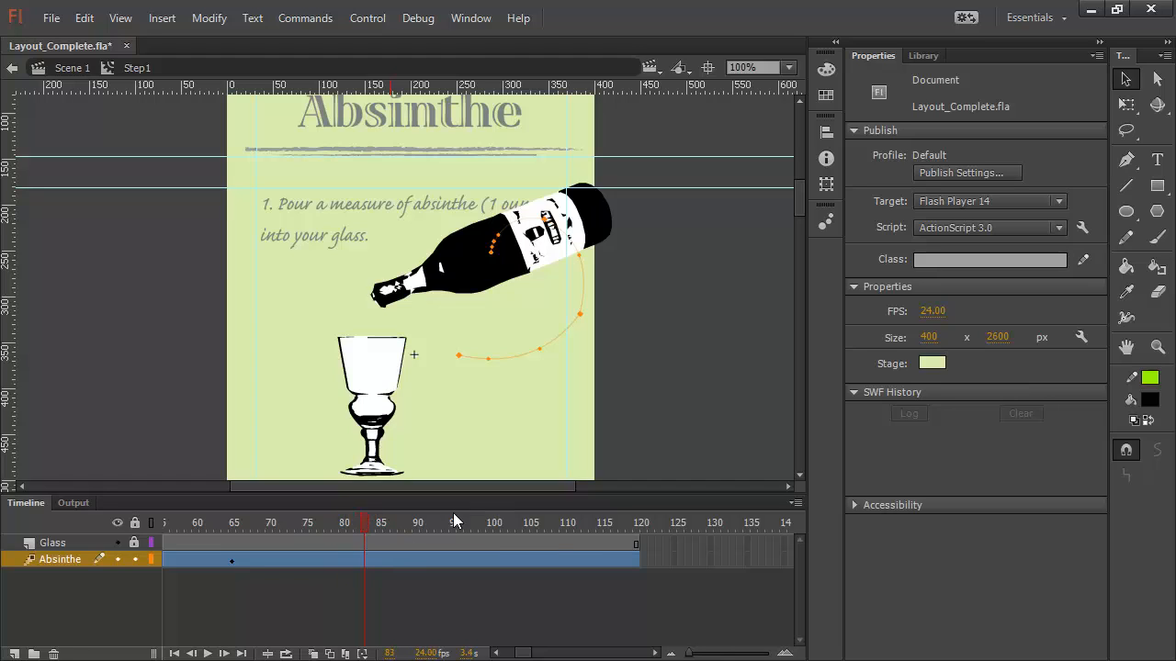
click(359, 522)
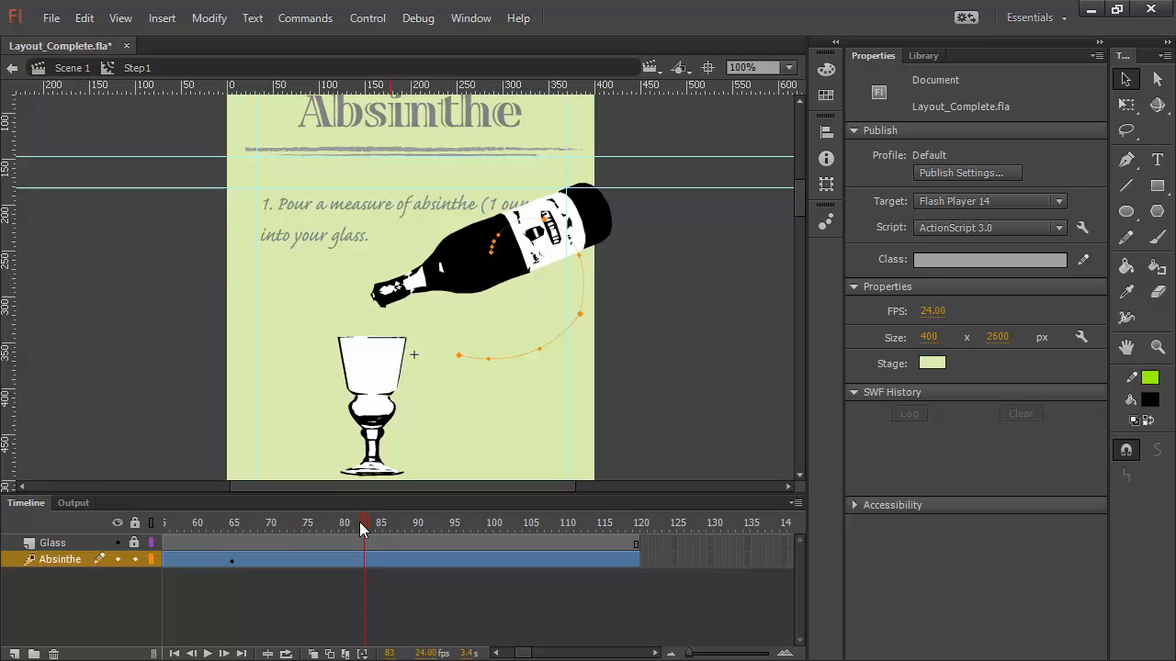
click(467, 276)
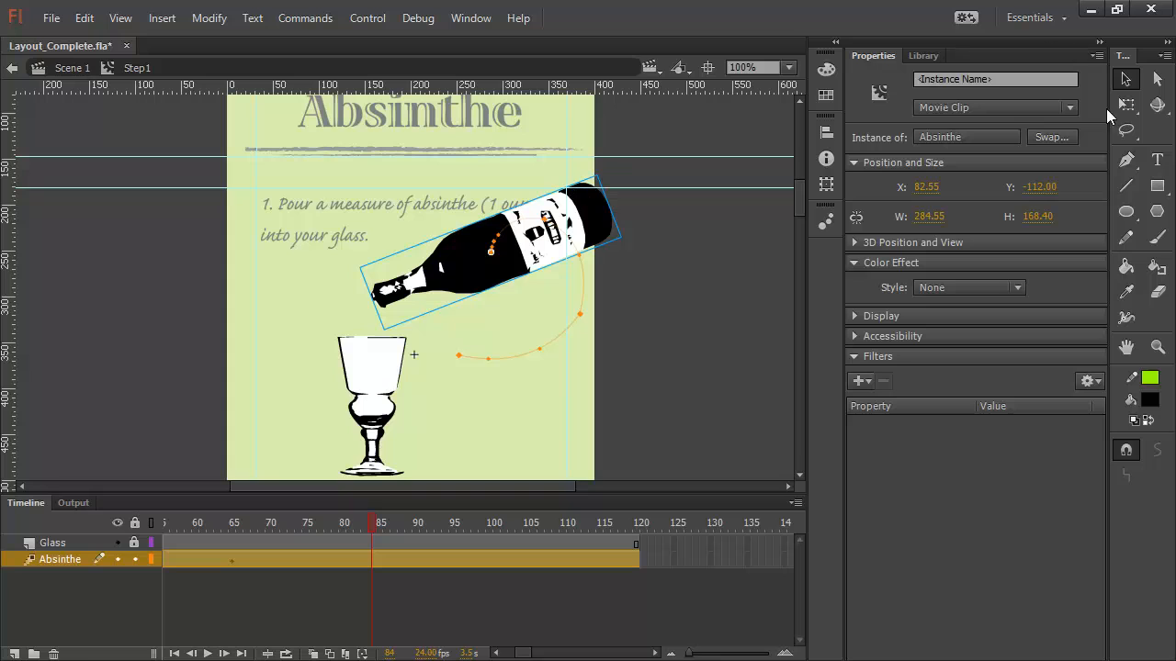
key(q)
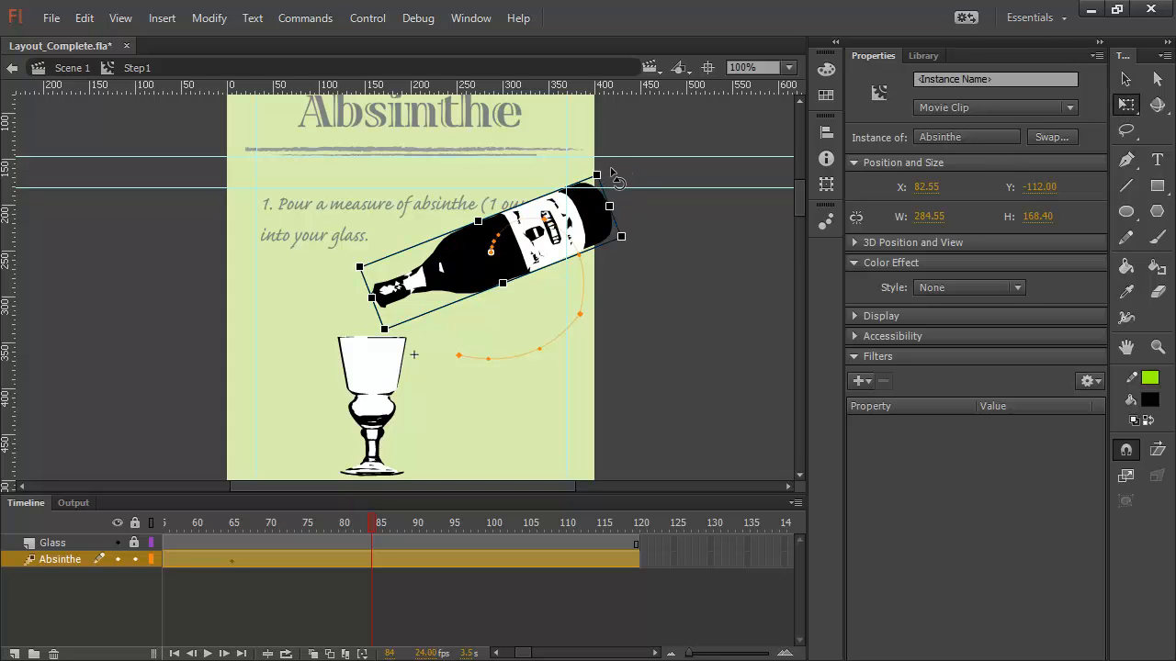
drag(614, 175, 601, 372)
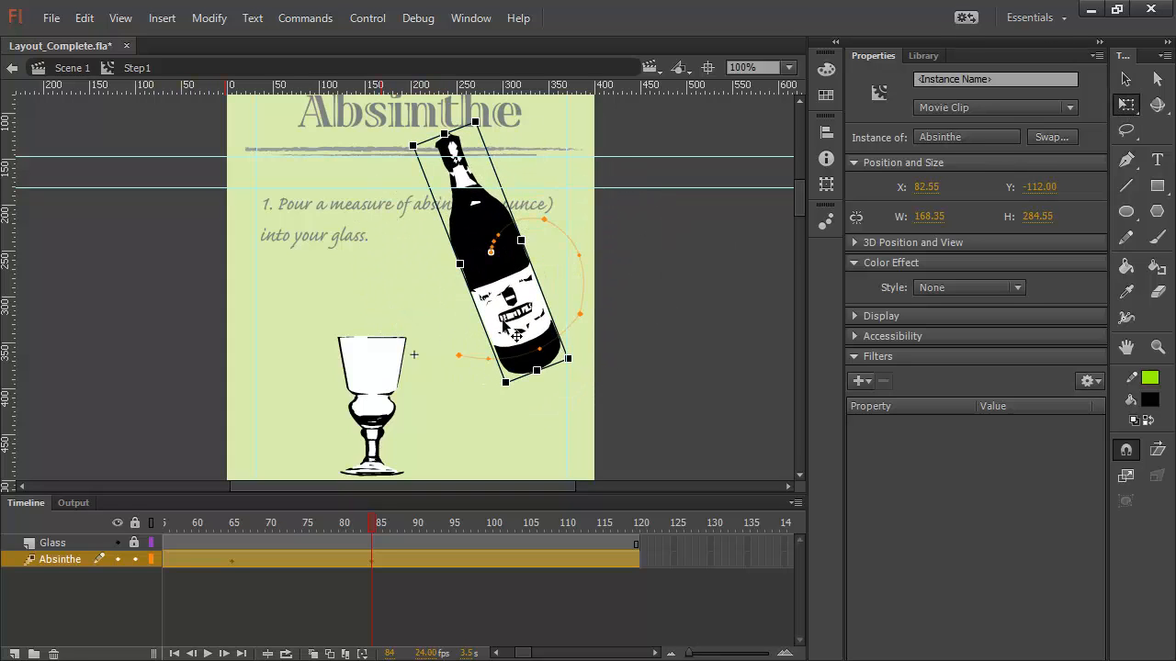
drag(510, 313, 576, 375)
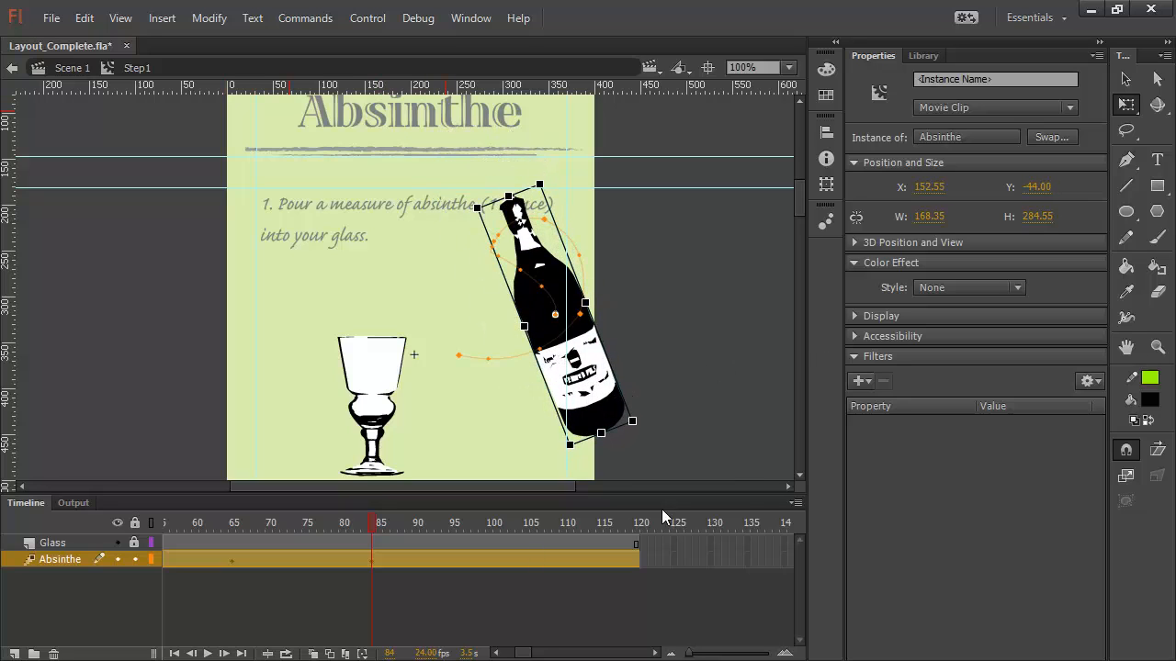
At frame 100, stand the bottle upright and place it beside the glass at about X 88.55, Y 2
drag(380, 521, 490, 529)
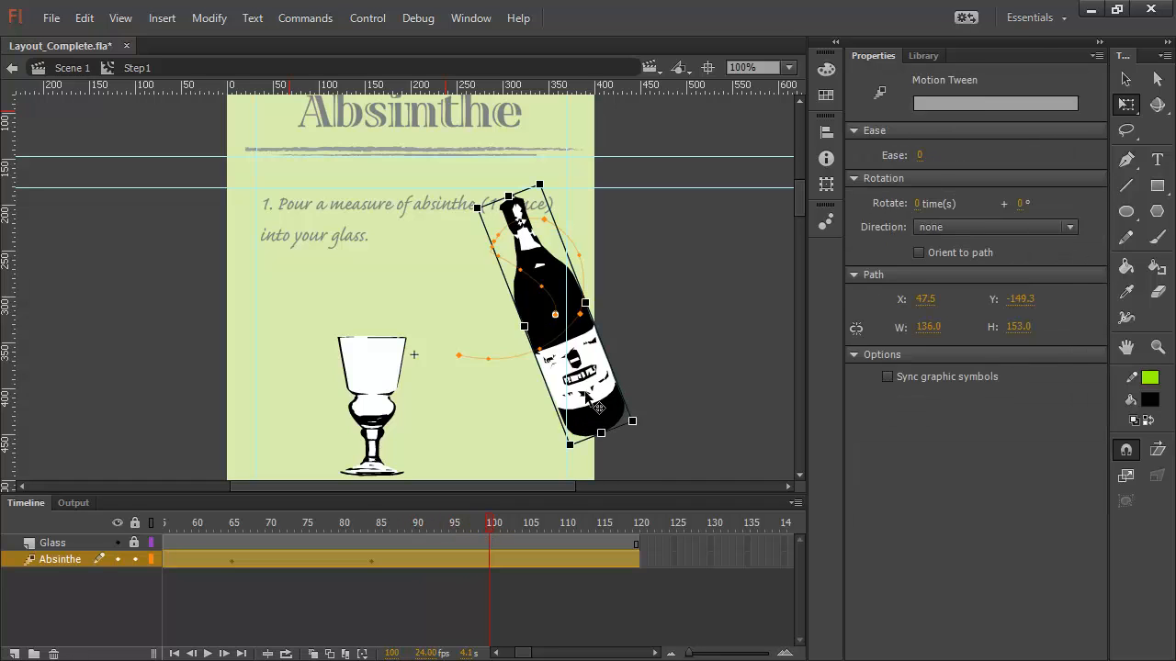
drag(586, 393, 528, 429)
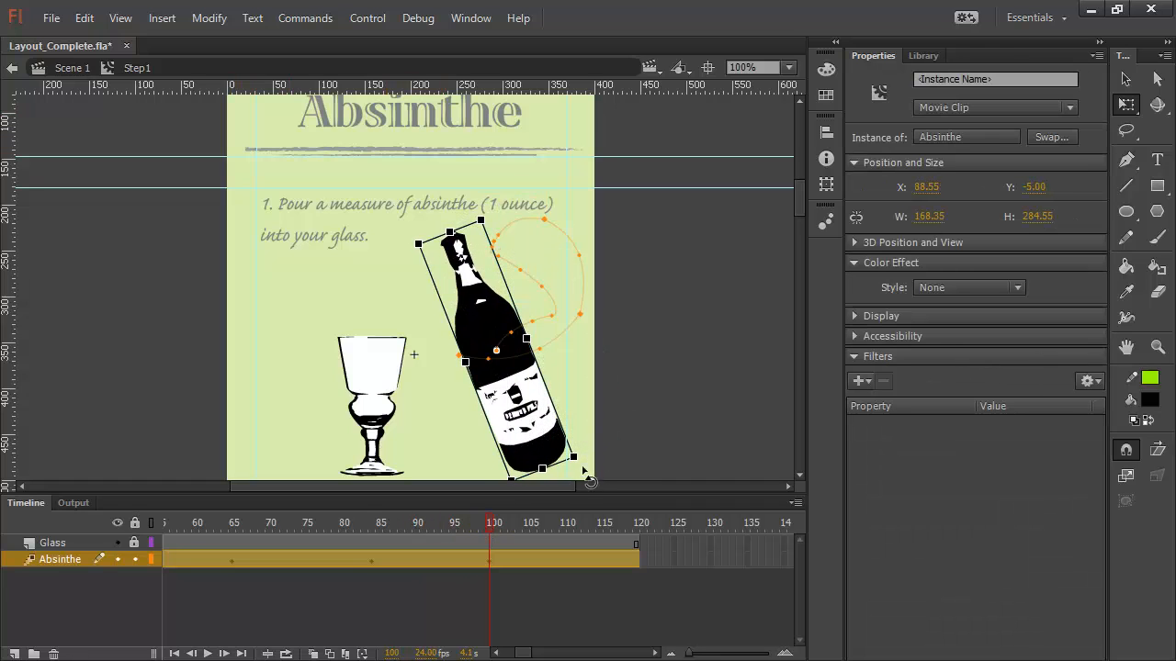
drag(589, 476, 551, 492)
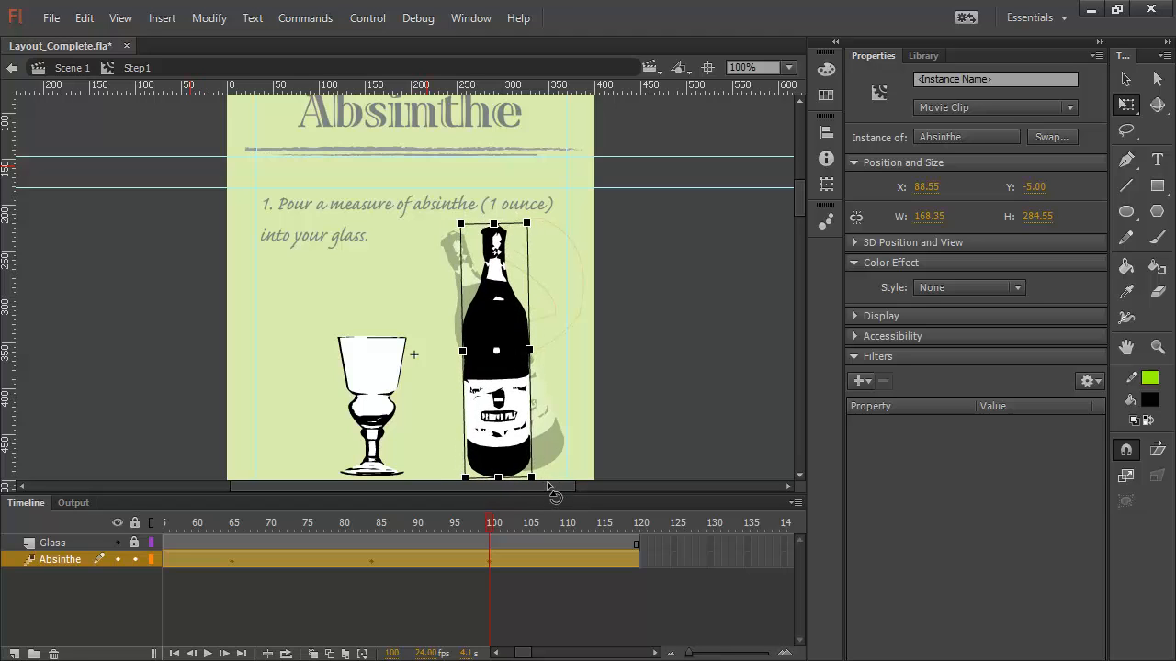
click(497, 425)
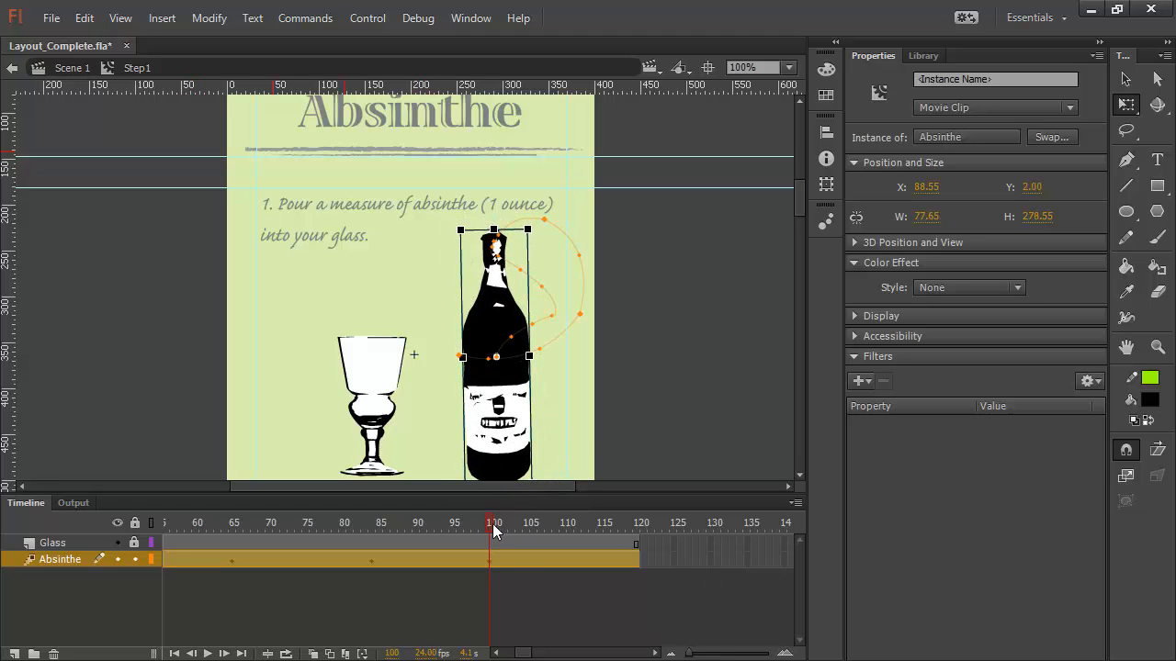
Play the extended bottle animation from frame 1 to check the pour and the return movement
drag(493, 523, 40, 546)
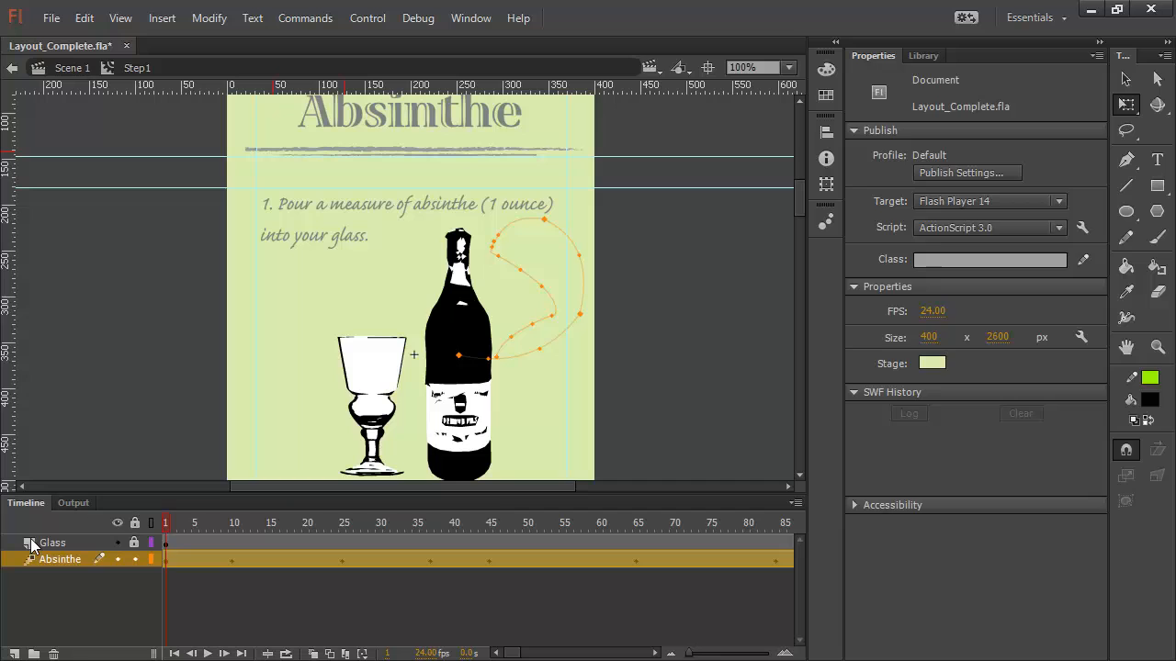
click(512, 478)
key(Return)
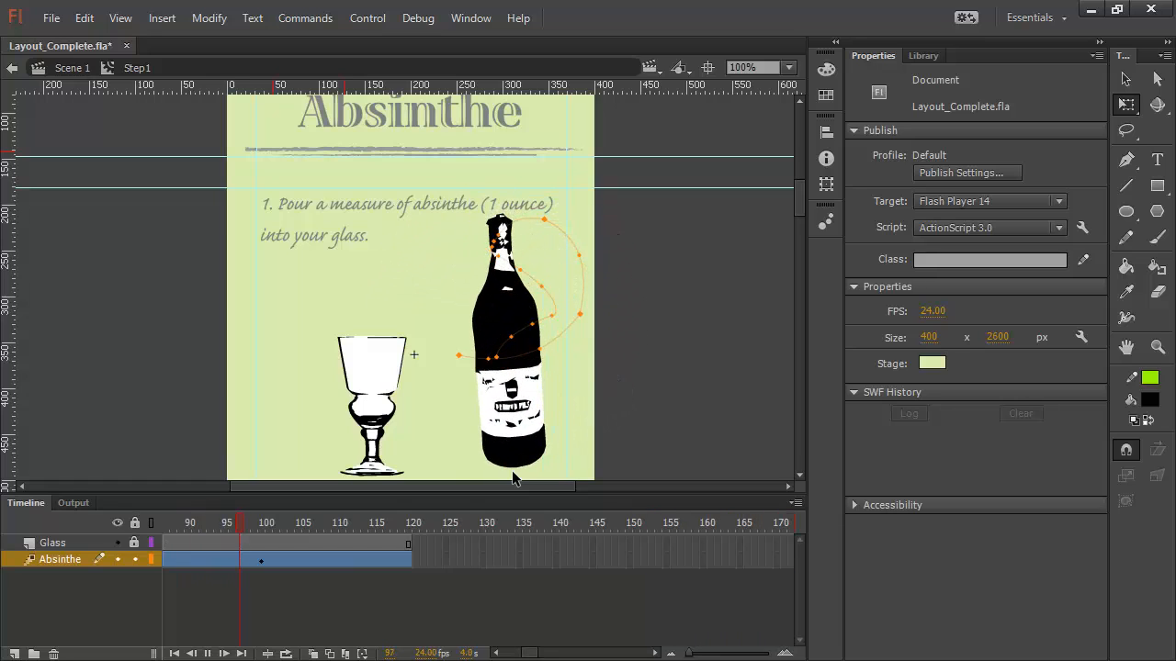
click(513, 476)
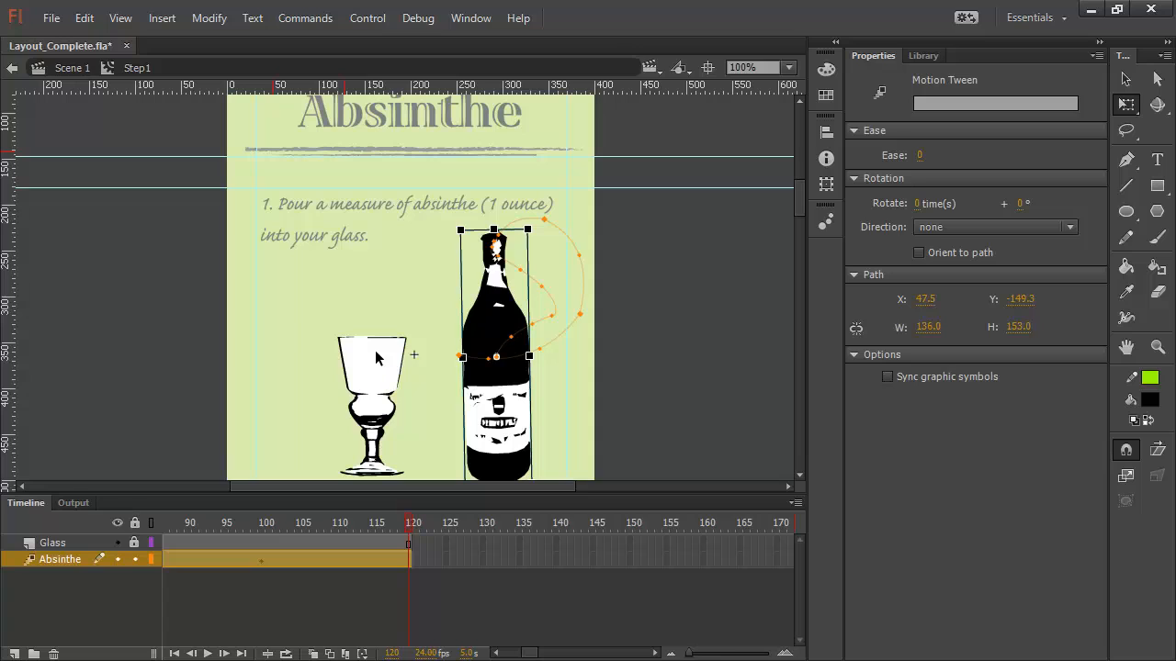
click(92, 609)
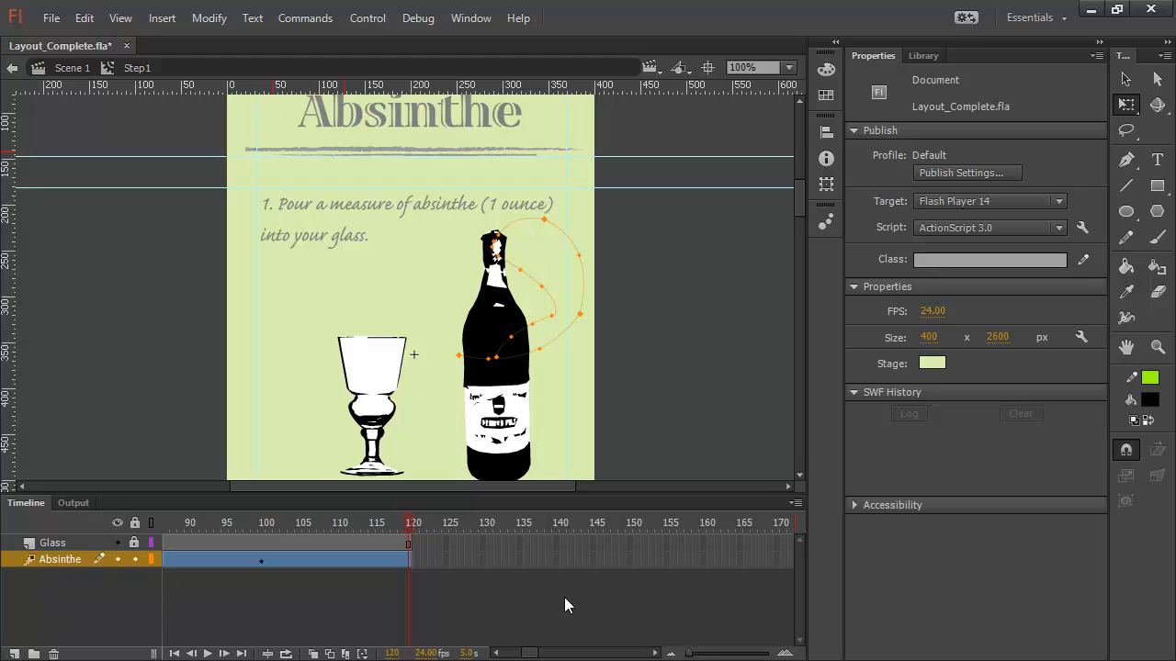
Add a new layer between Glass and Absinthe and name it Unlouched
click(496, 653)
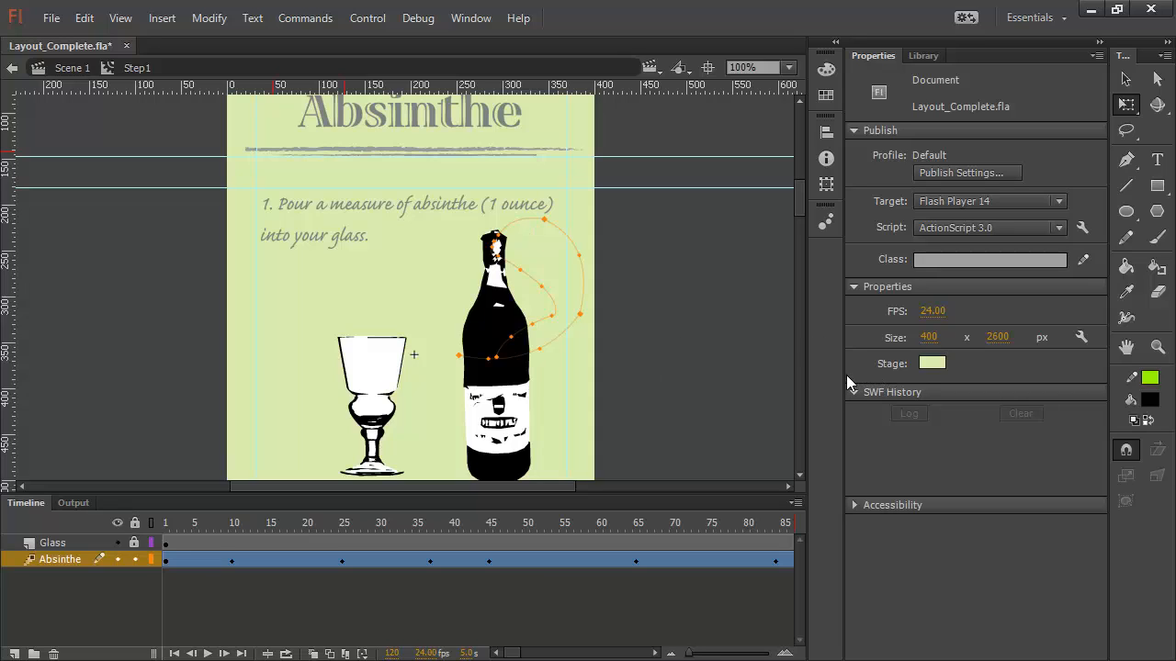
click(15, 654)
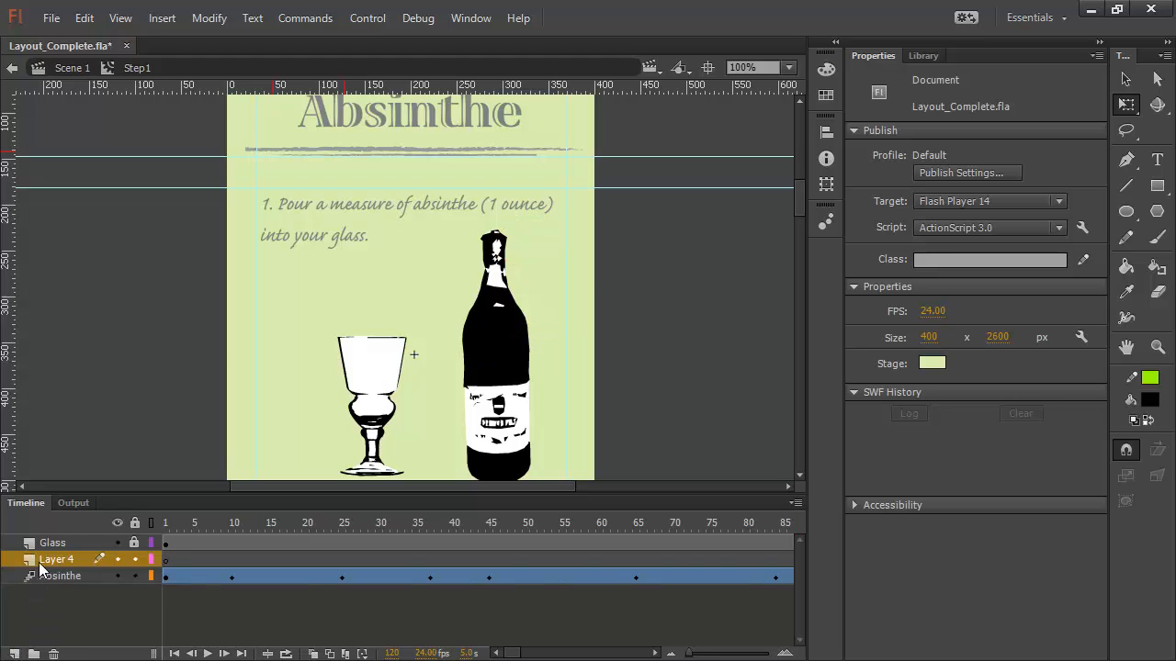
click(54, 559)
text(Untouched)
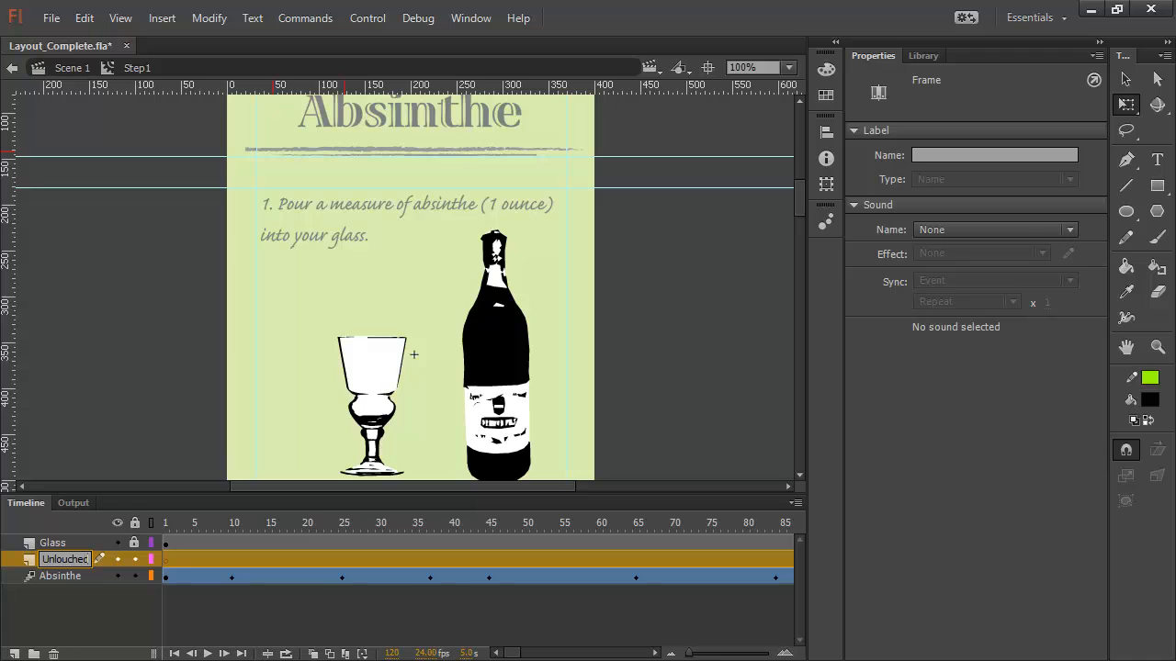
click(117, 622)
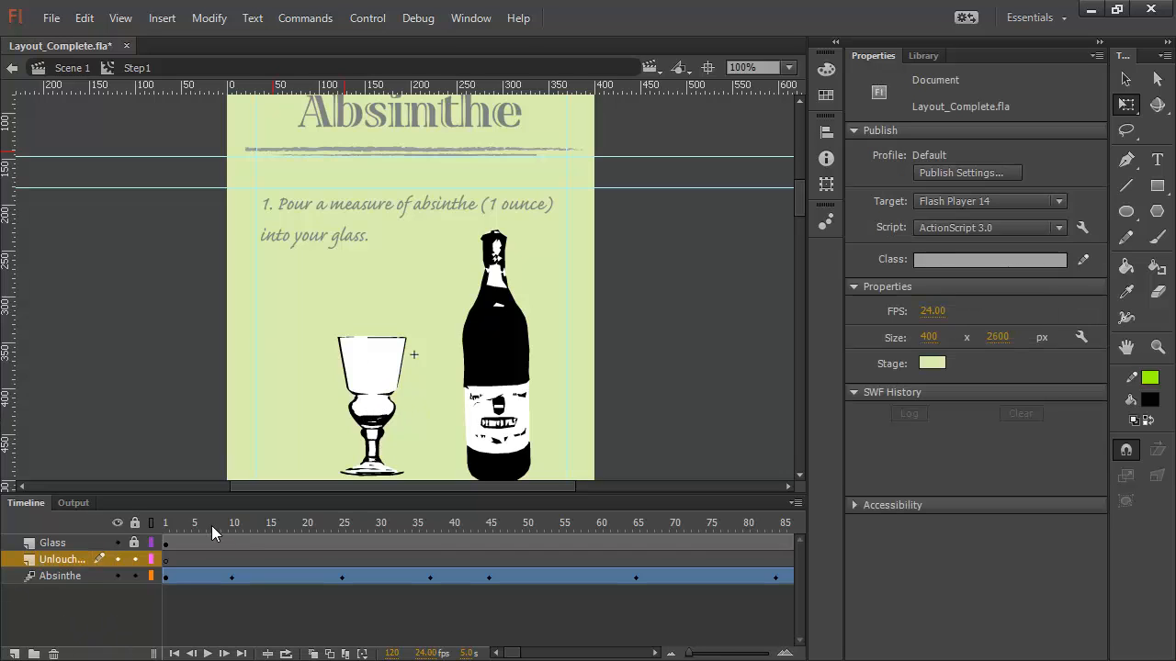
Lock the Absinthe layer and insert a blank keyframe at frame 45 of the Unlouched layer
drag(212, 526, 487, 520)
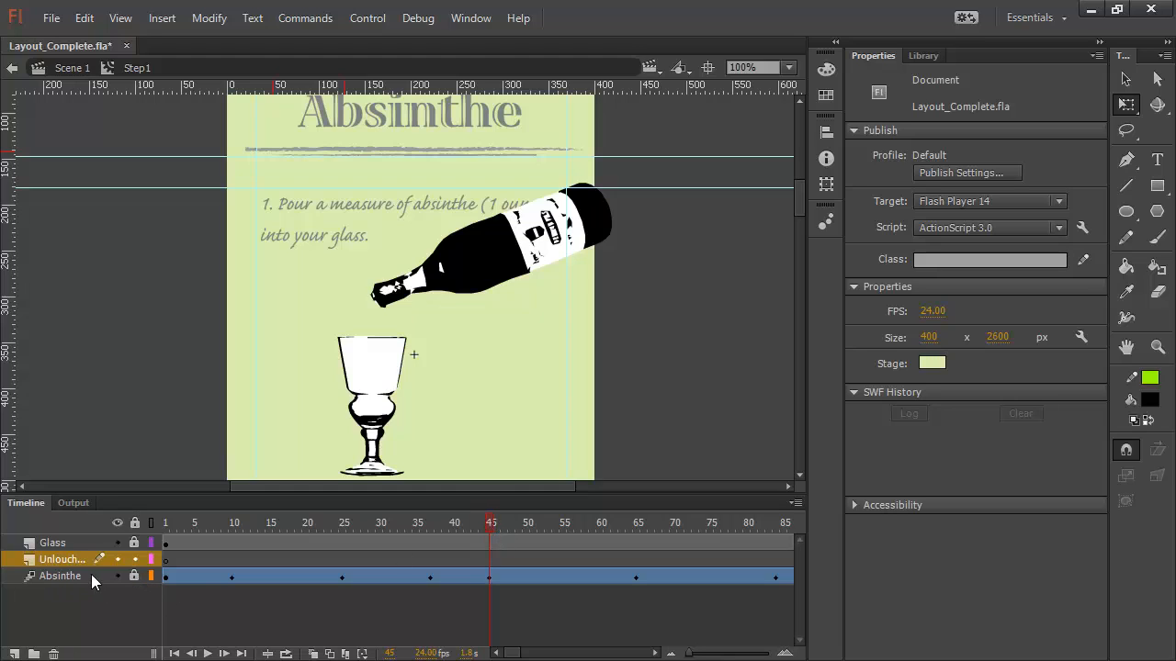
click(490, 560)
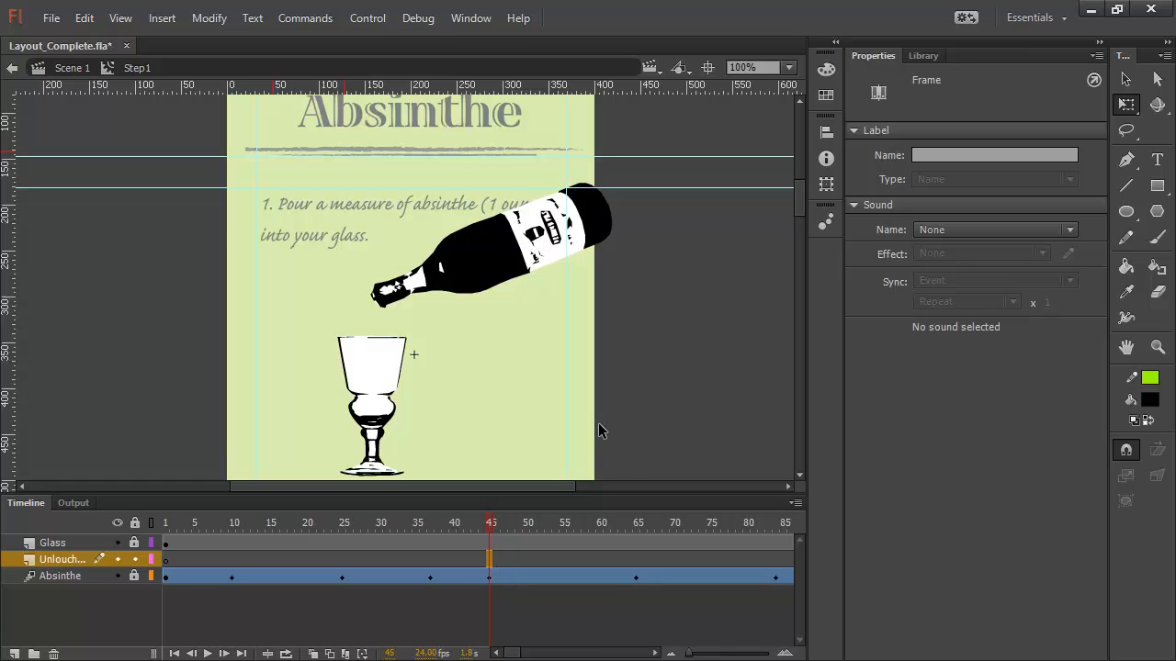
click(160, 19)
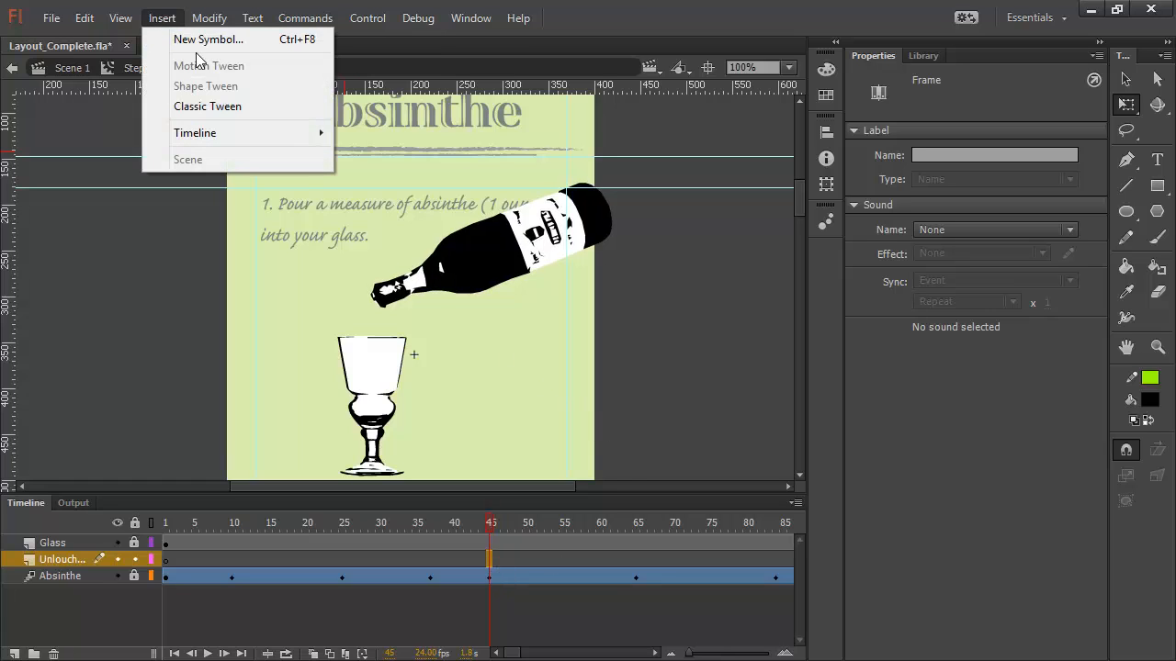
mouse_move(122, 21)
mouse_move(162, 19)
mouse_move(204, 136)
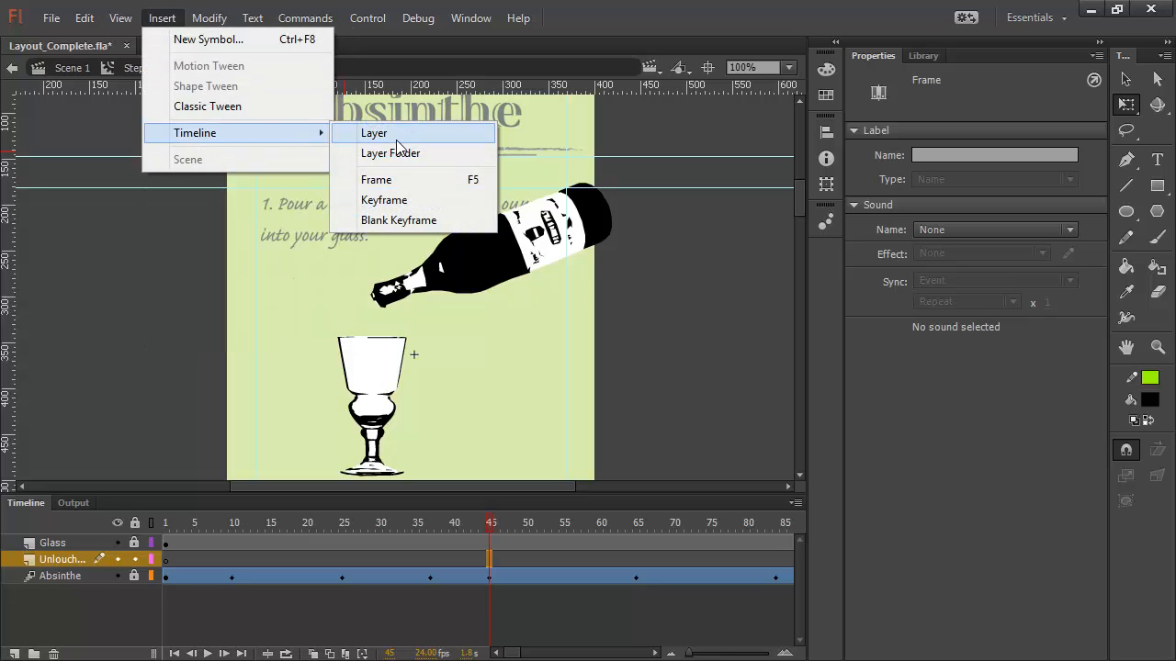
click(388, 221)
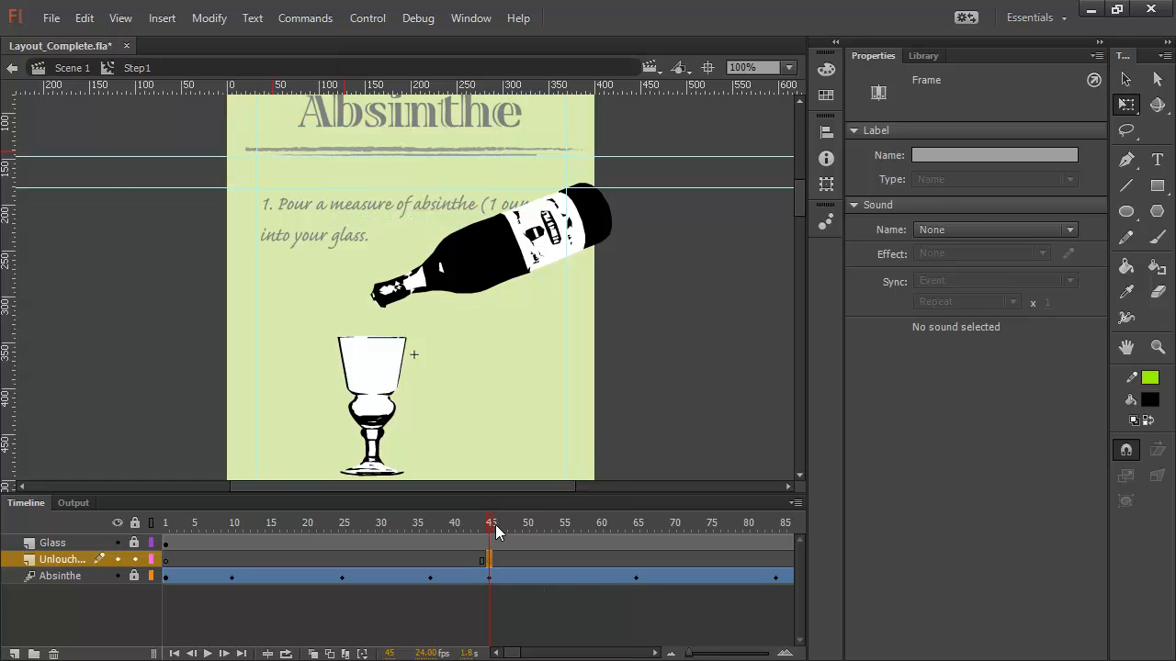
Insert a blank keyframe at frame 65 of the Unlouched layer, where the bottle stops pouring
drag(495, 526, 635, 529)
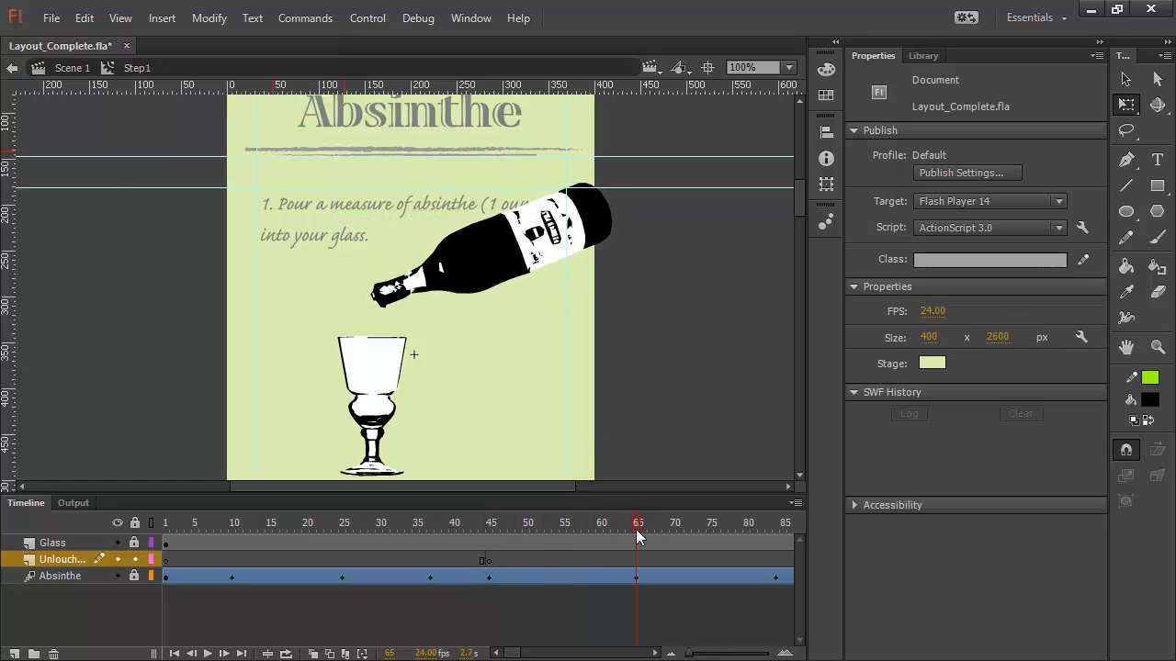
click(640, 560)
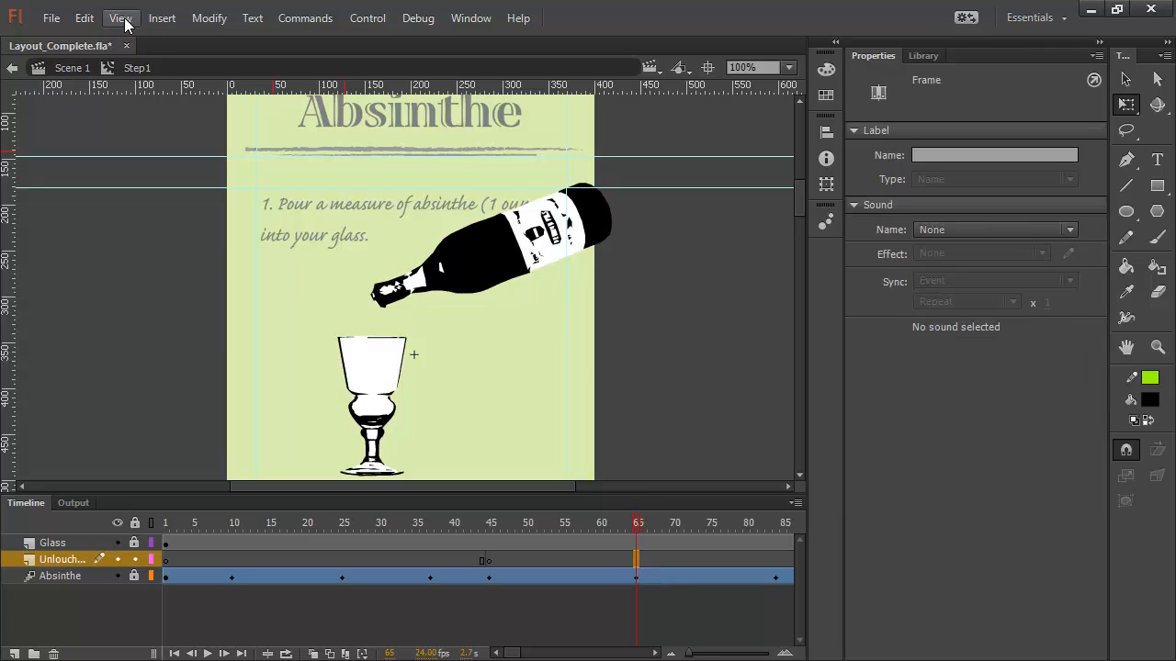
click(160, 20)
mouse_move(222, 134)
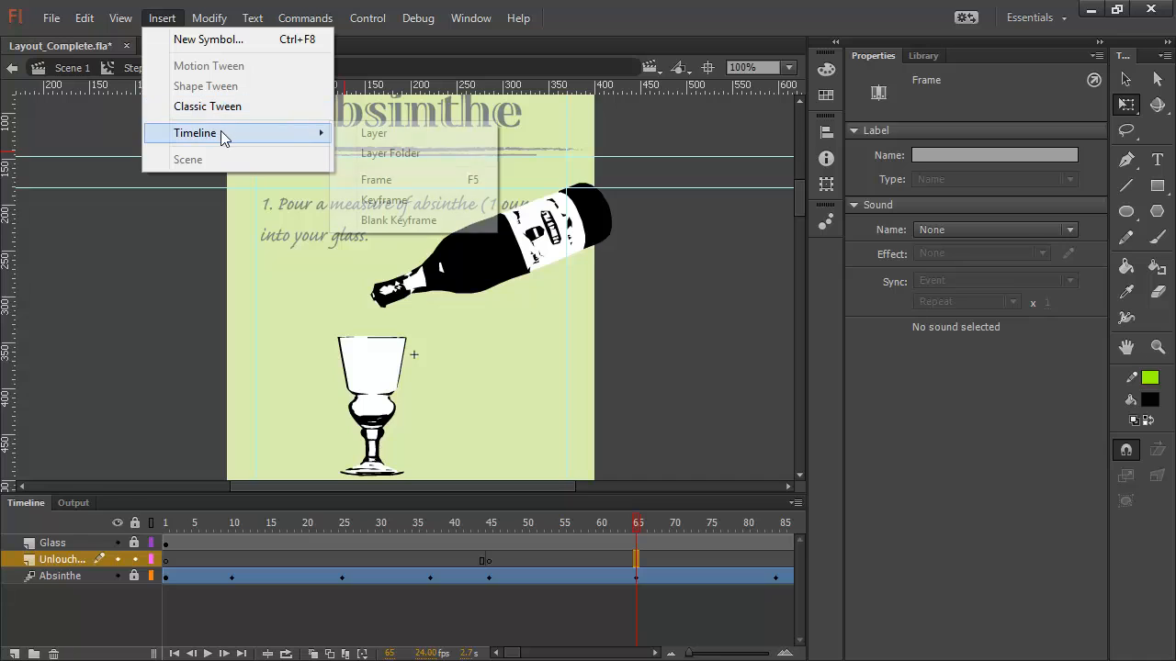
click(398, 221)
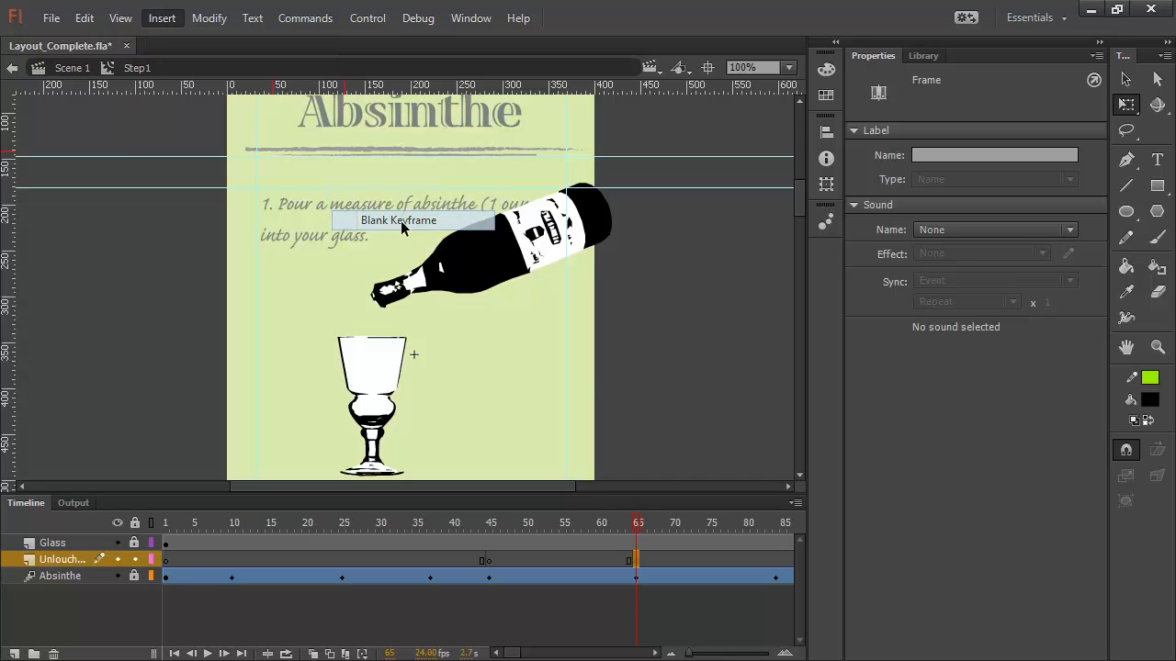
Select frame 45 of the Unlouched layer and set up the Brush tool with the dark green fill #339900
click(491, 562)
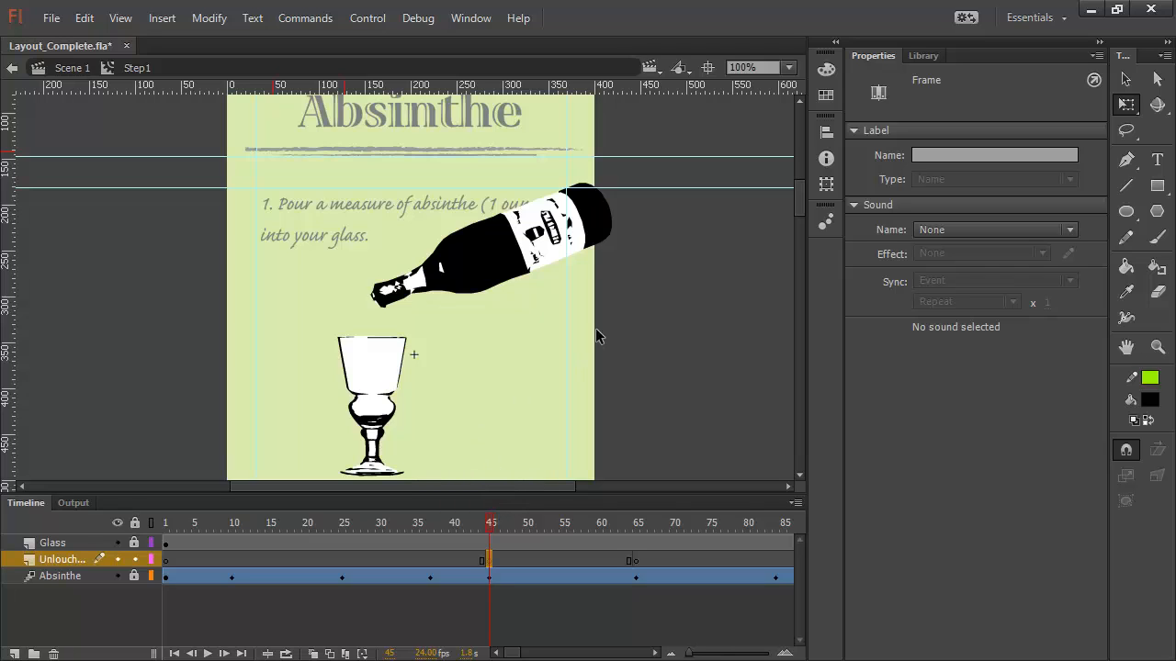
click(1159, 239)
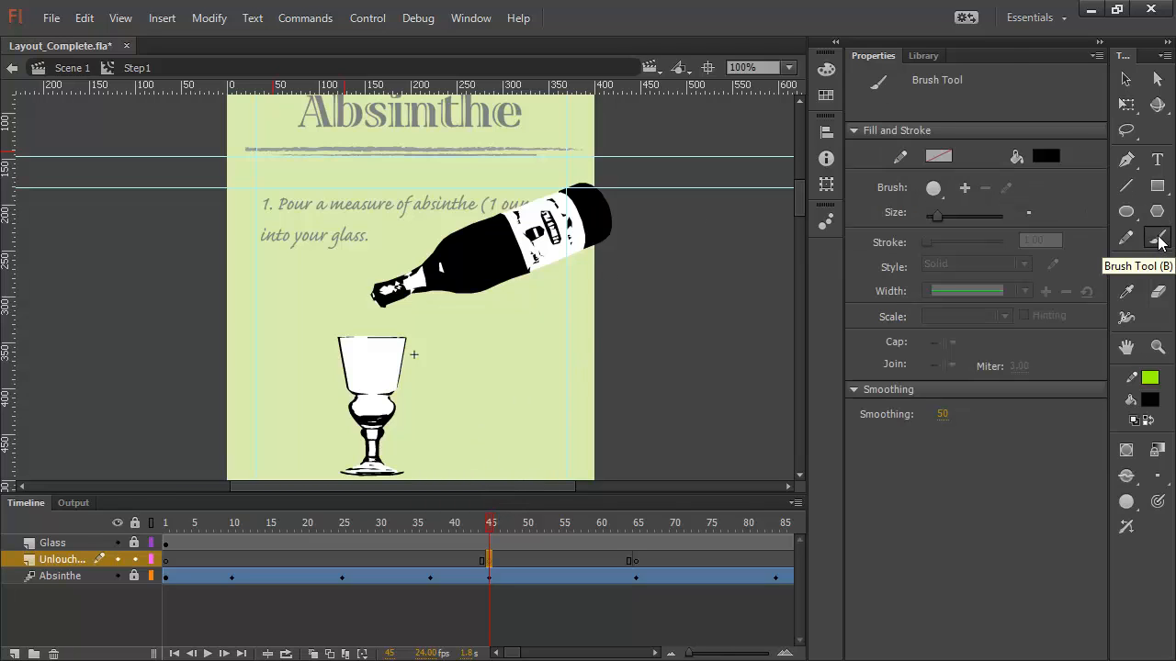
click(1149, 404)
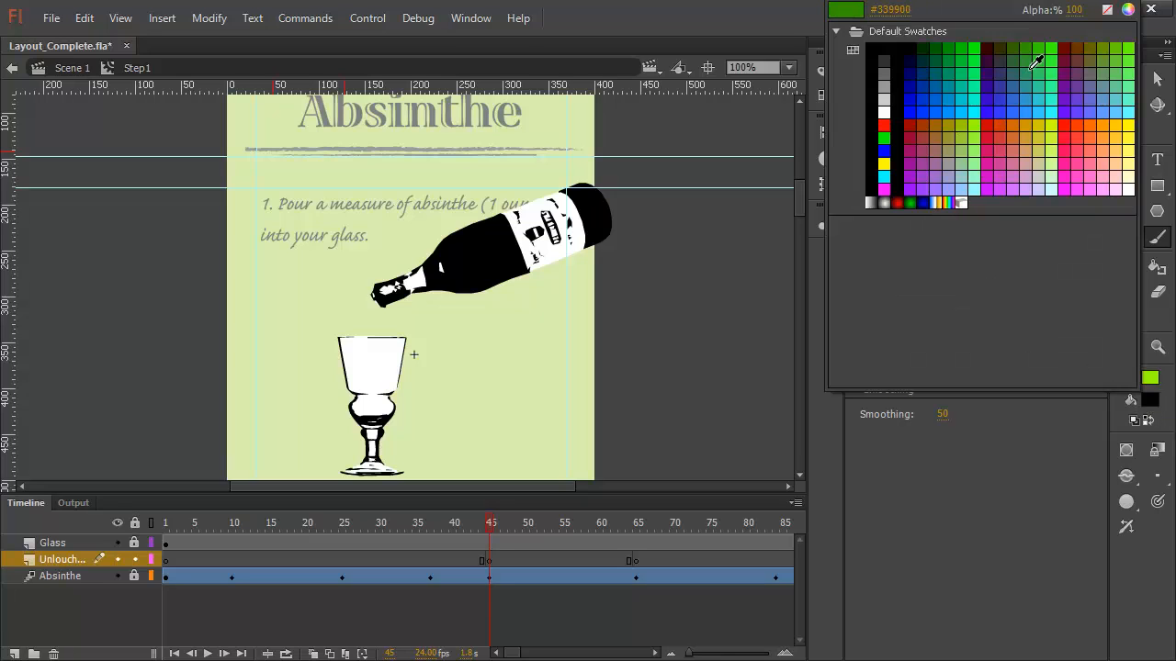
click(1032, 63)
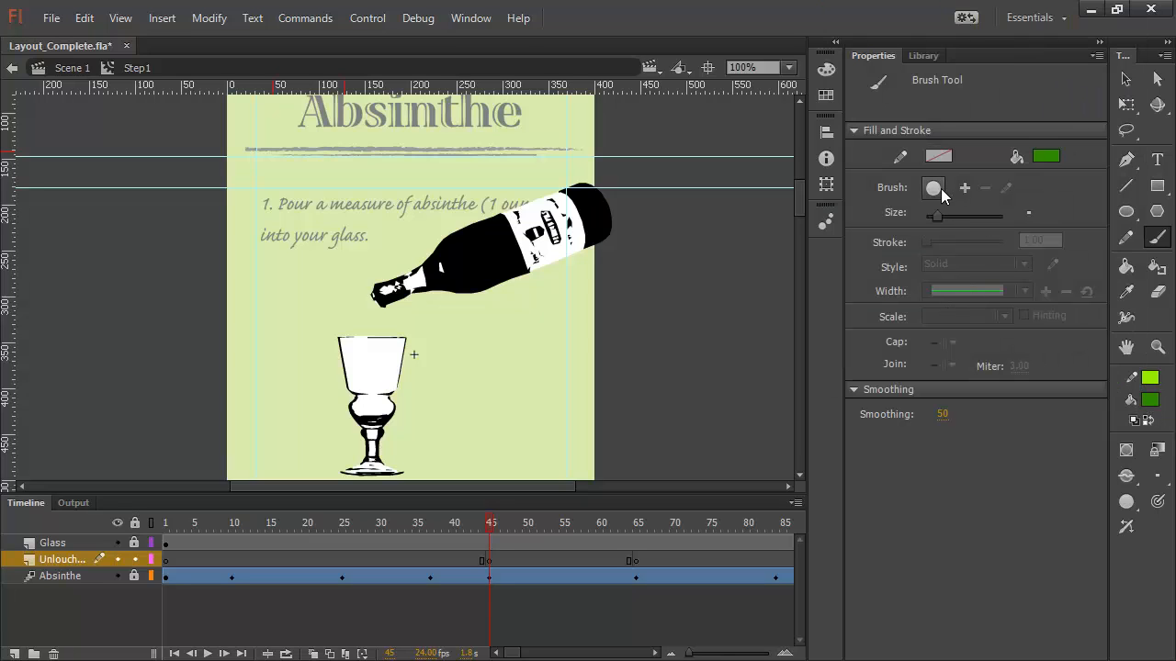
Move the Unlouched layer above Glass and paint the glass's lower bulb solid green at frame 45 with a larger brush
drag(936, 216, 974, 215)
drag(42, 561, 42, 545)
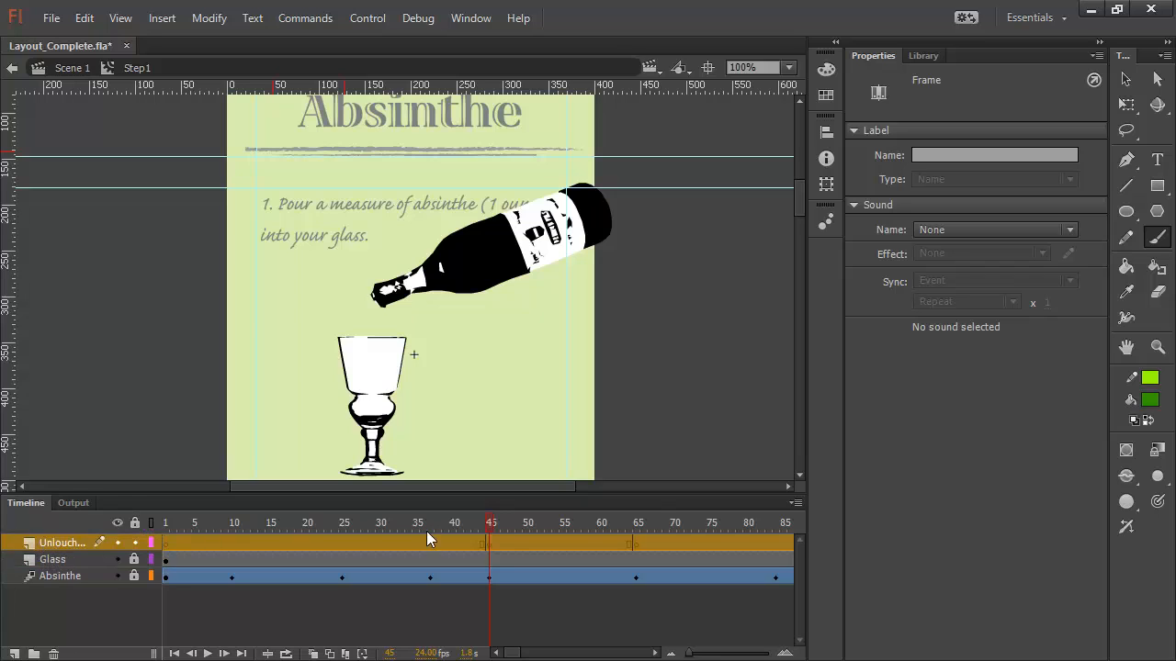
click(489, 543)
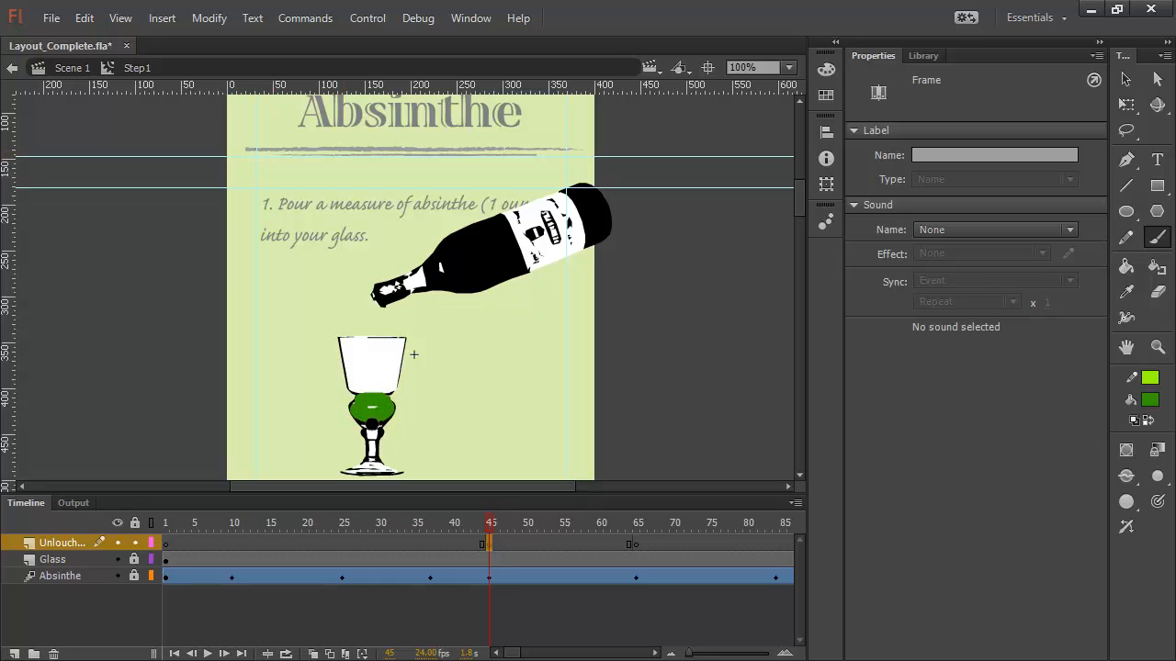
drag(376, 422, 381, 422)
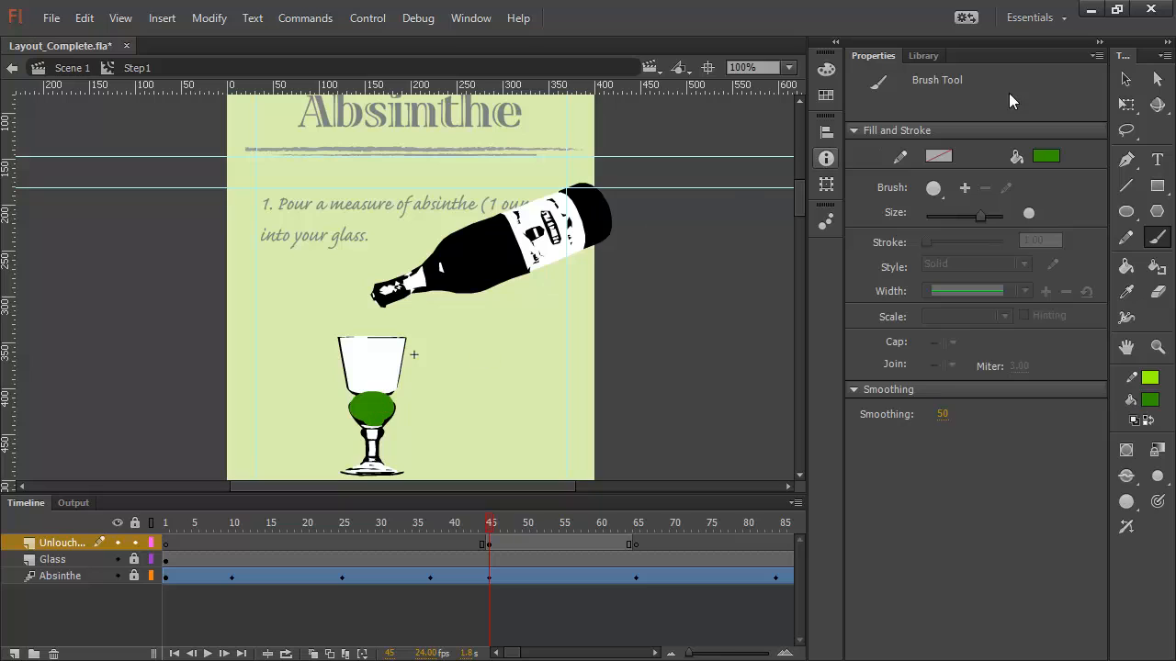
Convert the painted green shape in the glass to a movie clip symbol named Dose
click(1126, 80)
click(368, 414)
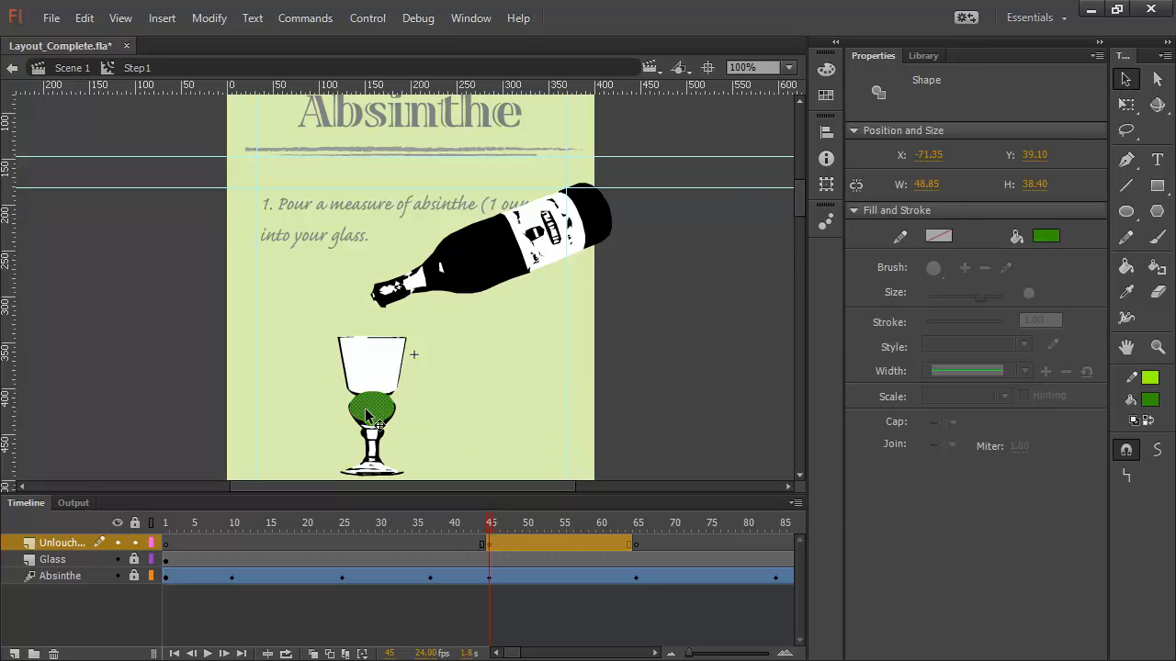
click(213, 24)
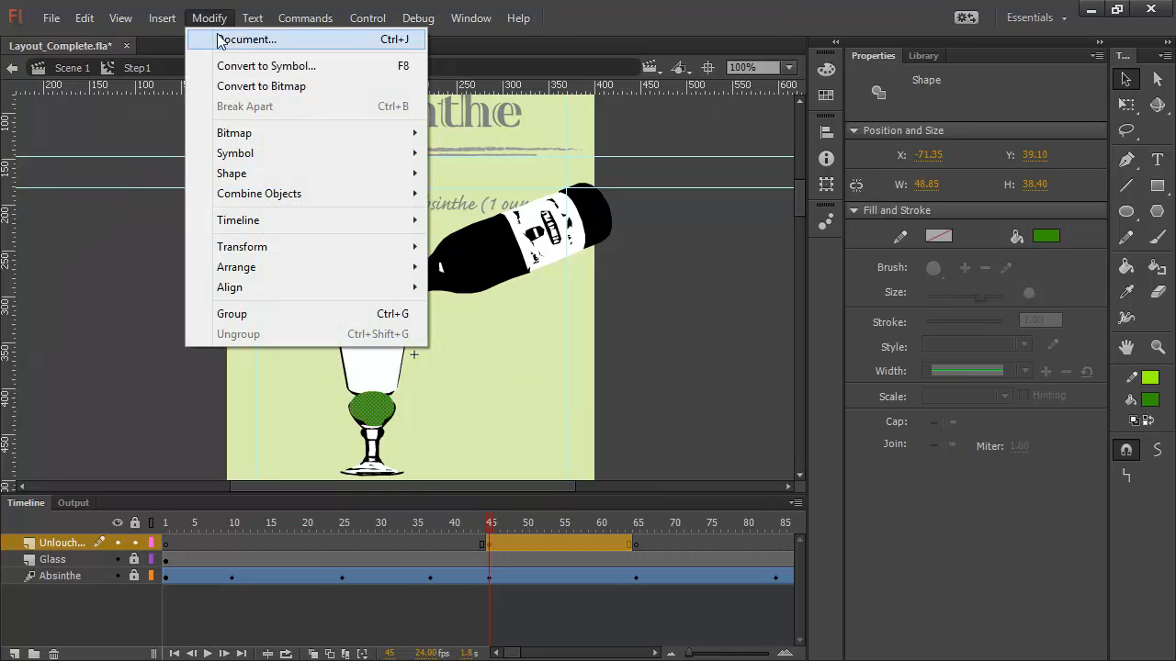
click(267, 67)
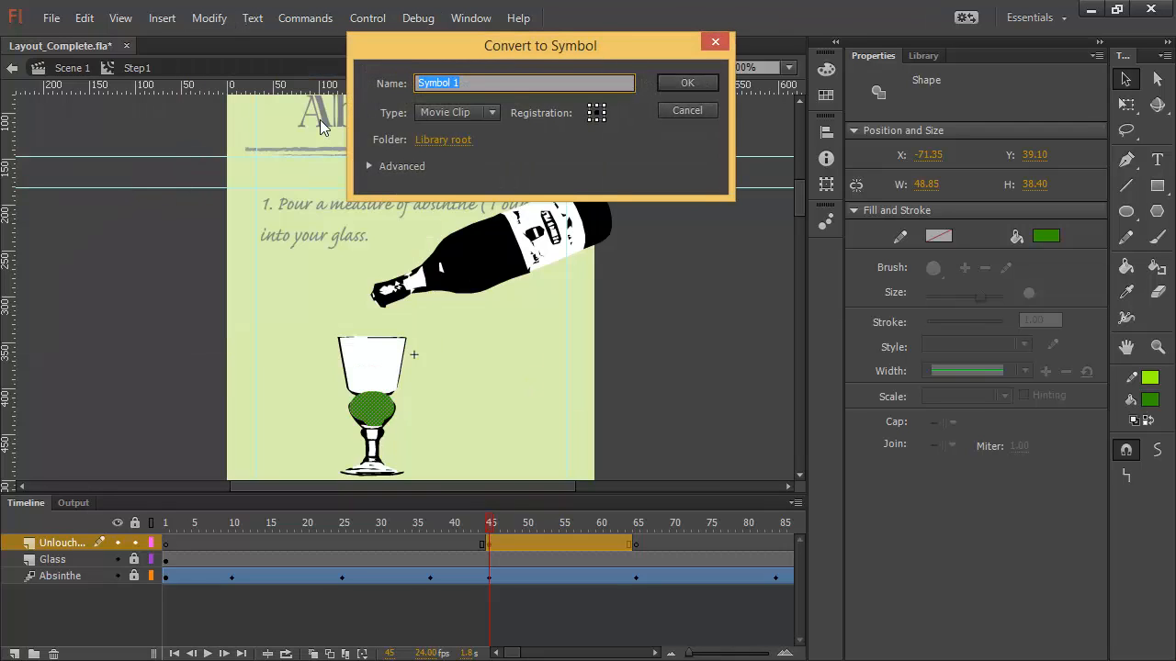
text(Dose)
click(689, 82)
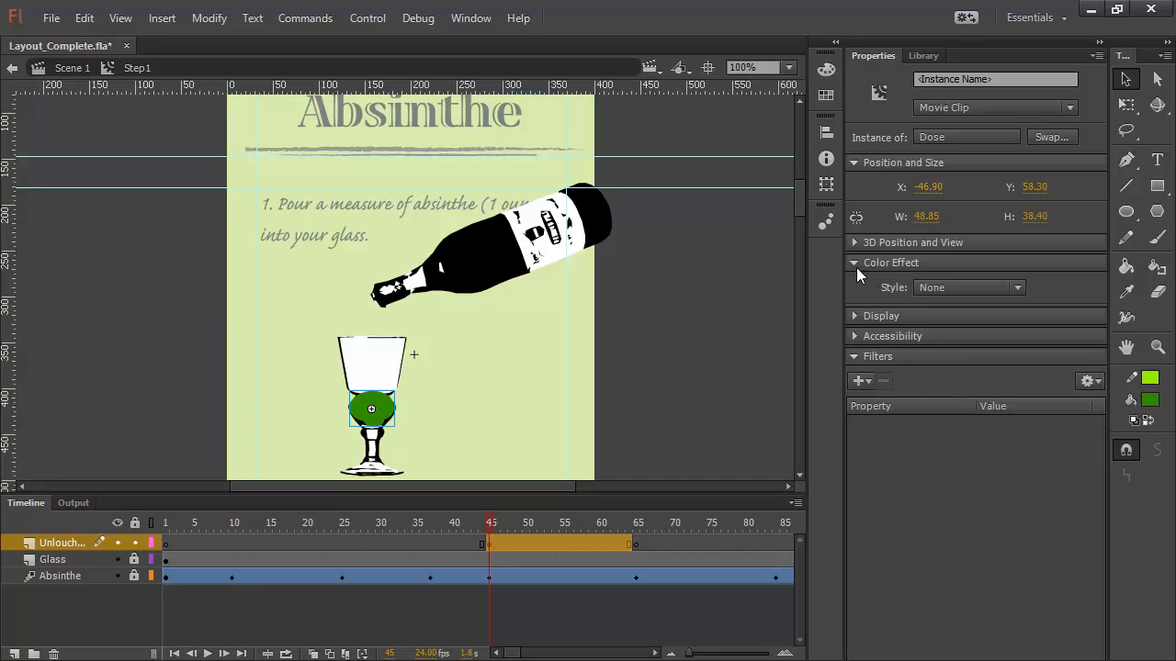
Set the Dose instance's blending mode to Multiply
click(857, 321)
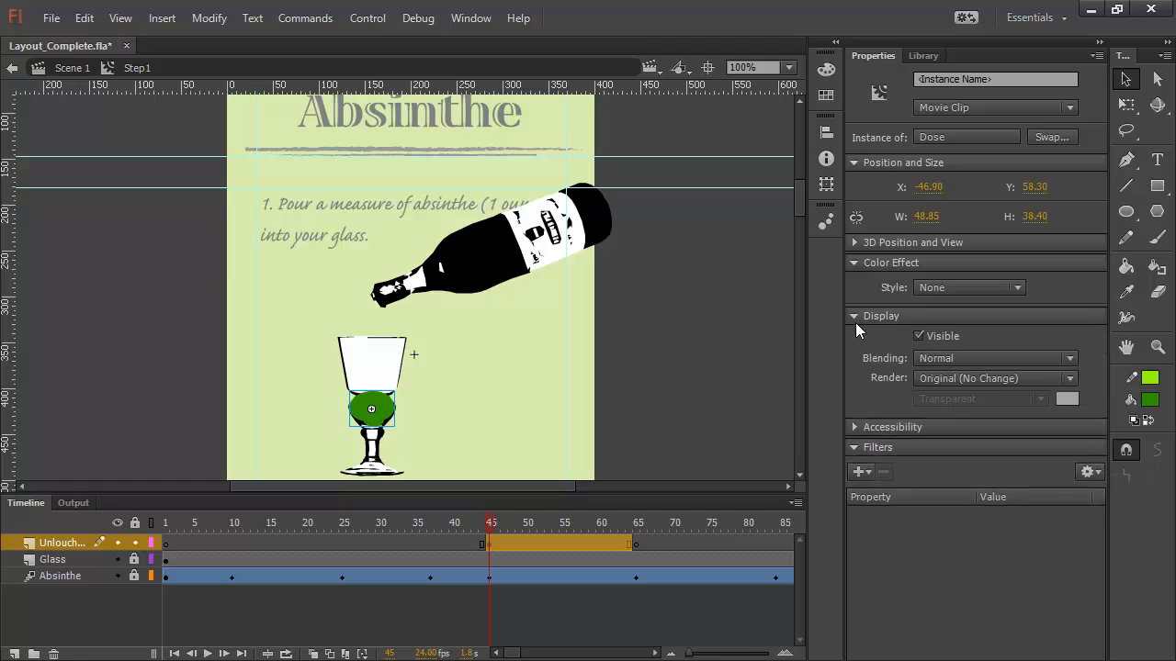
click(946, 365)
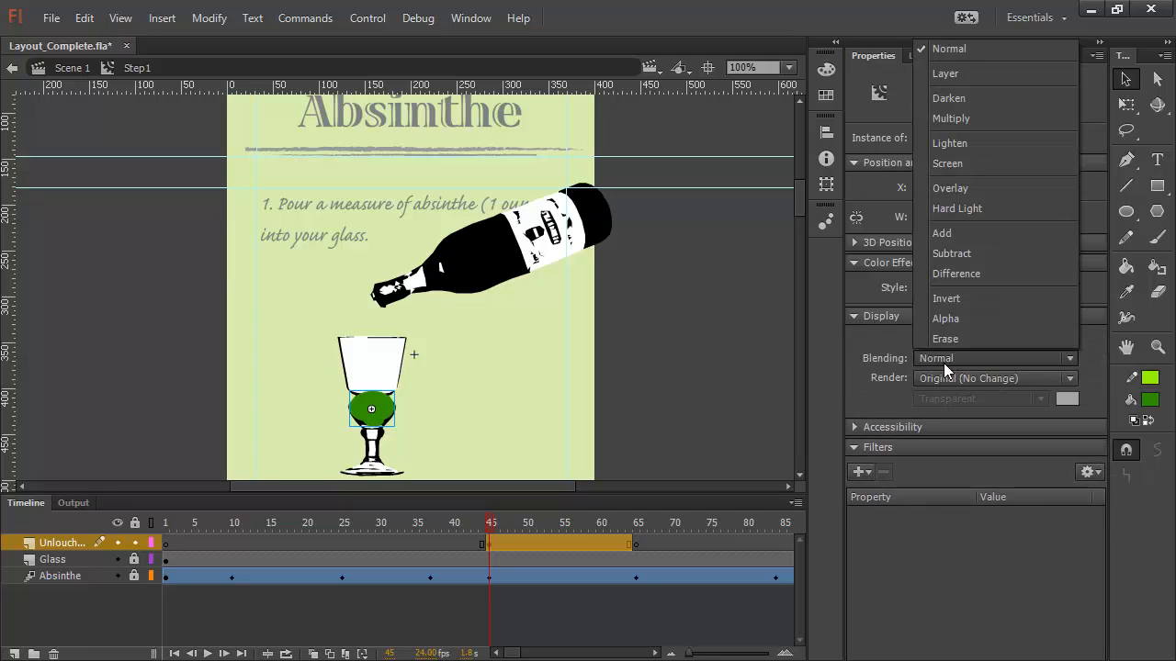
click(981, 118)
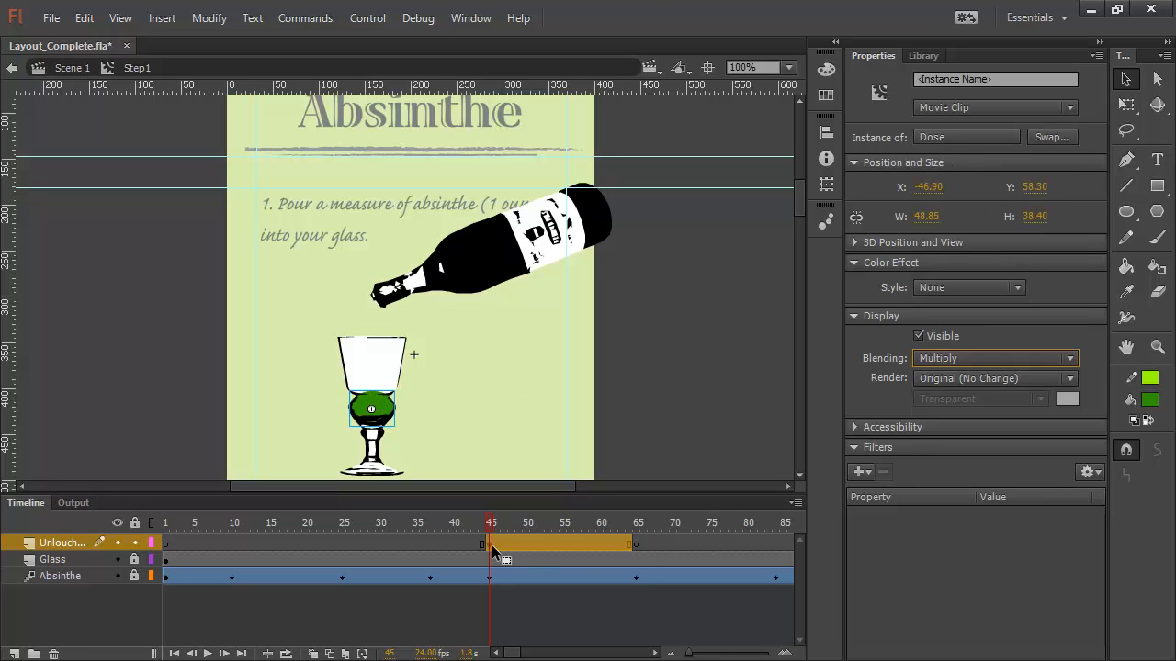
Create a motion tween on the Unlouched layer's frame span that starts at frame 45
drag(491, 523, 591, 519)
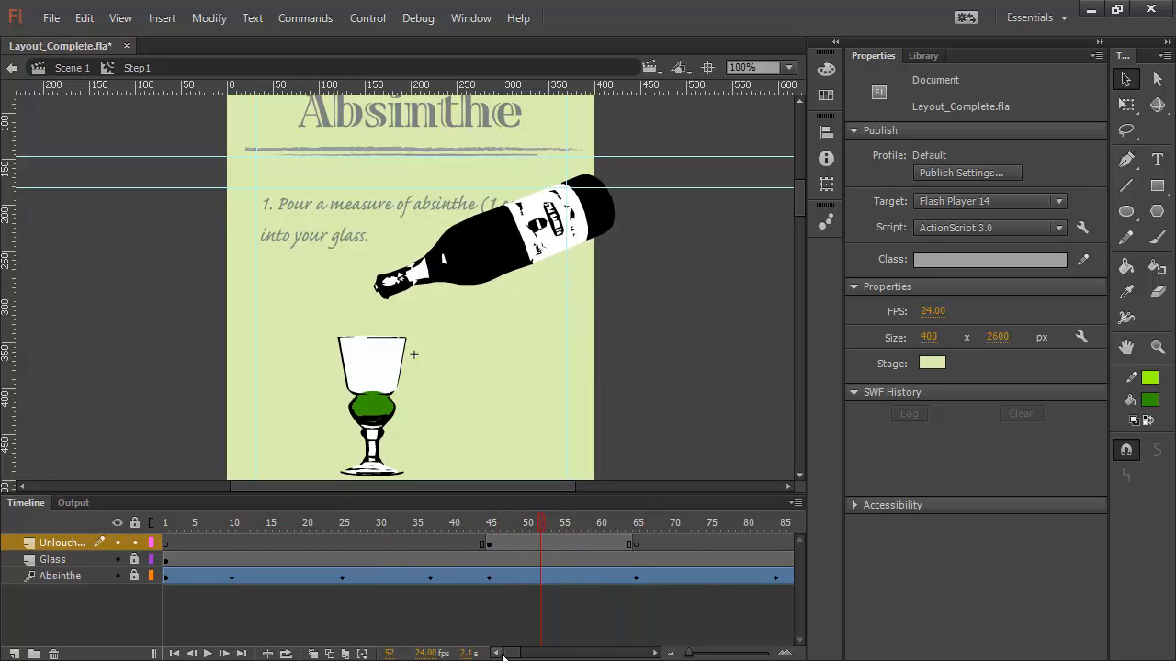
click(519, 546)
right_click(519, 547)
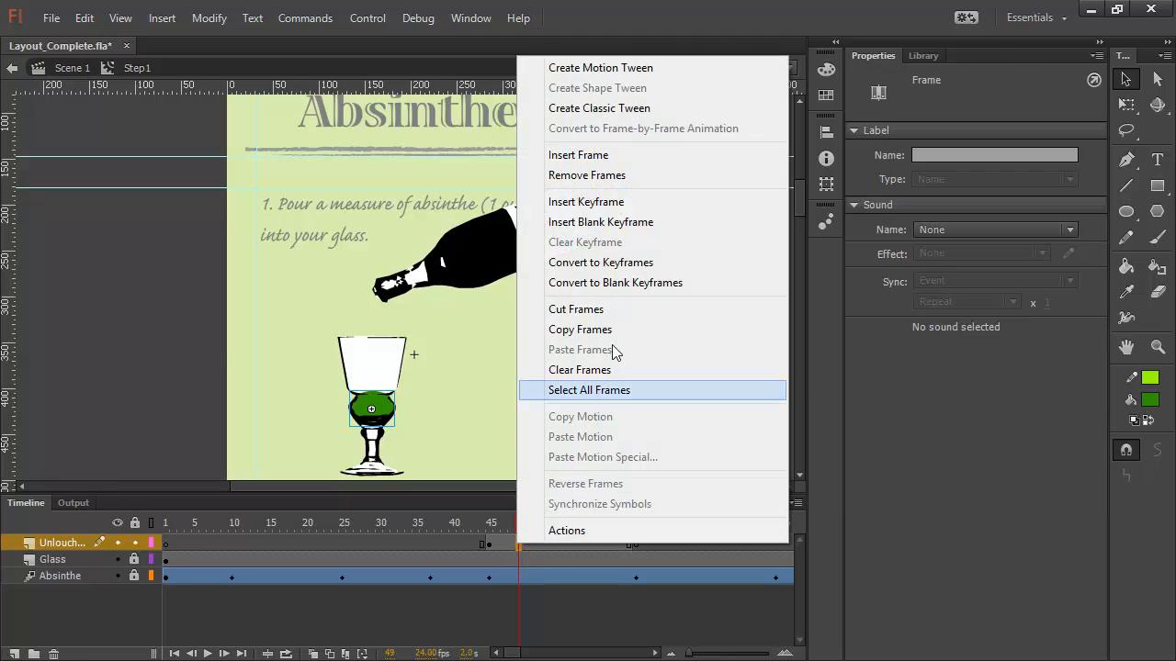
click(675, 72)
Insert a keyframe at frame 64 of the Unlouched tween to hold the full dose
drag(512, 524, 622, 529)
click(628, 543)
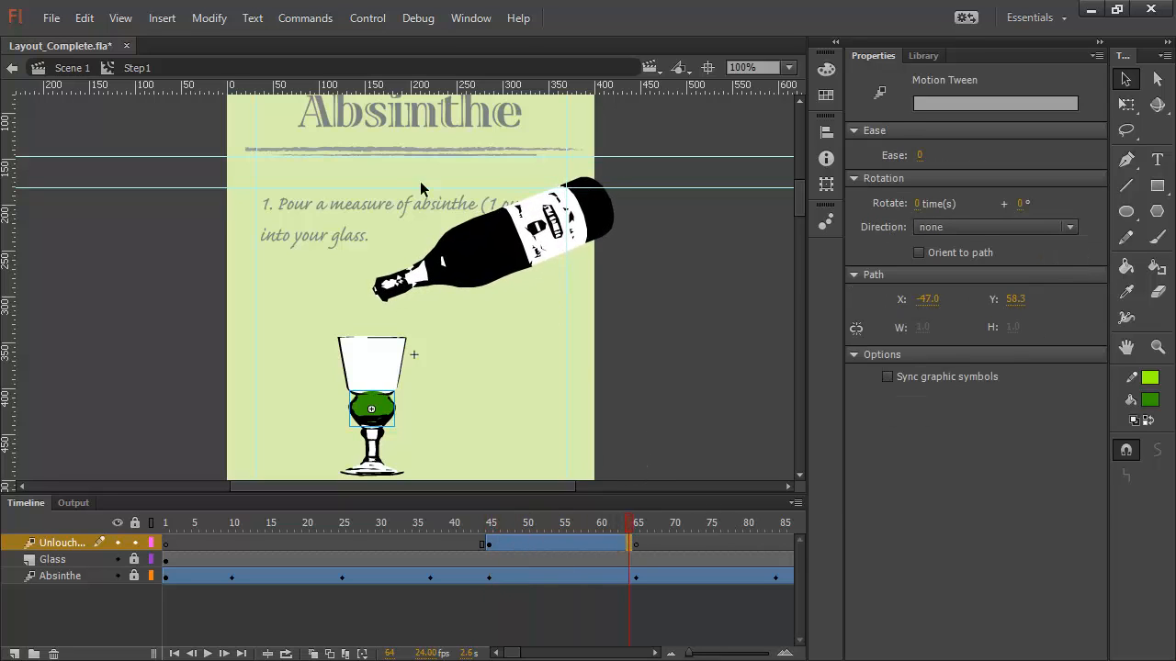
click(161, 18)
click(164, 20)
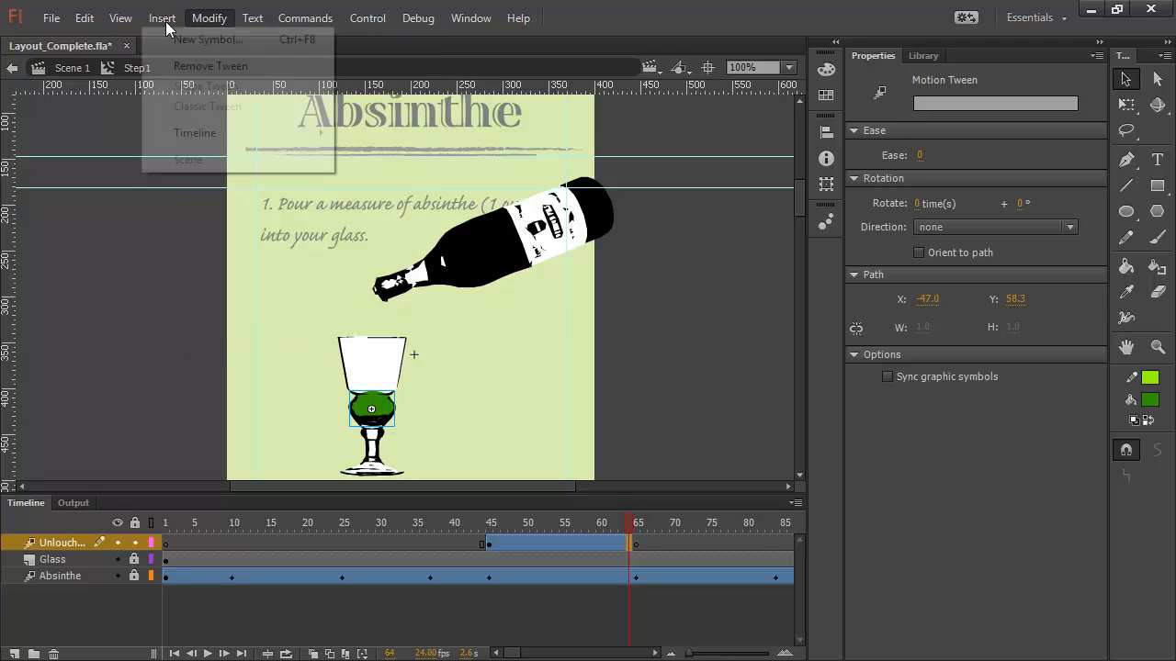
click(165, 20)
mouse_move(217, 138)
click(444, 199)
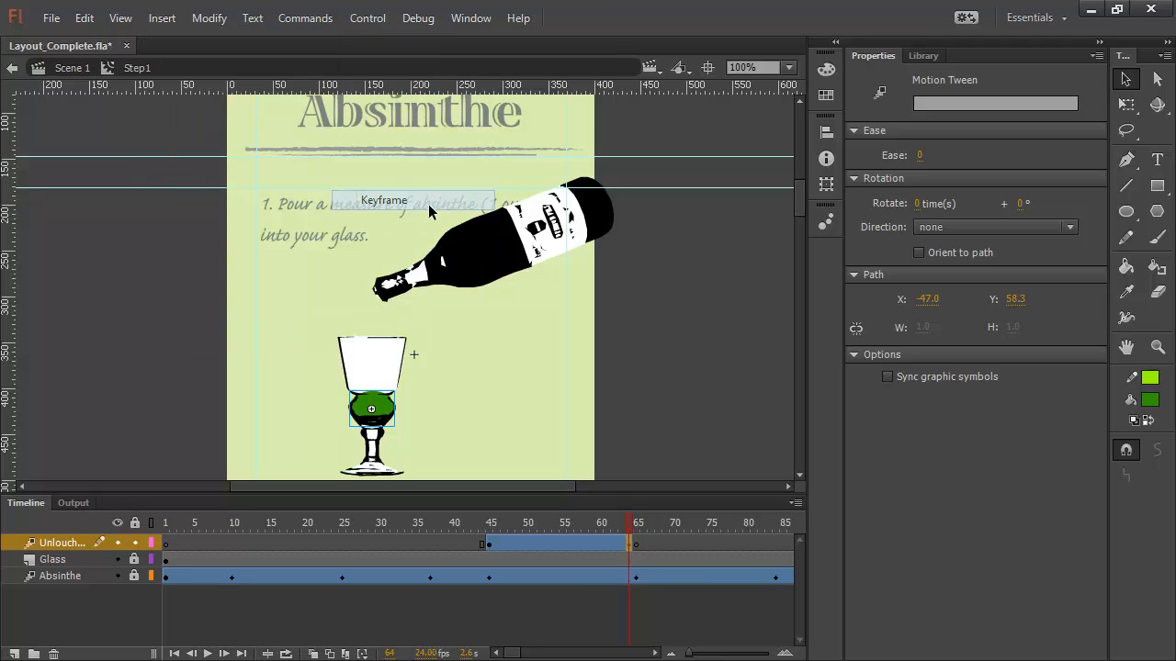
At frame 45, flatten the Dose instance toward its bottom edge with Free Transform to a height of about 13.4 px
click(491, 524)
click(493, 543)
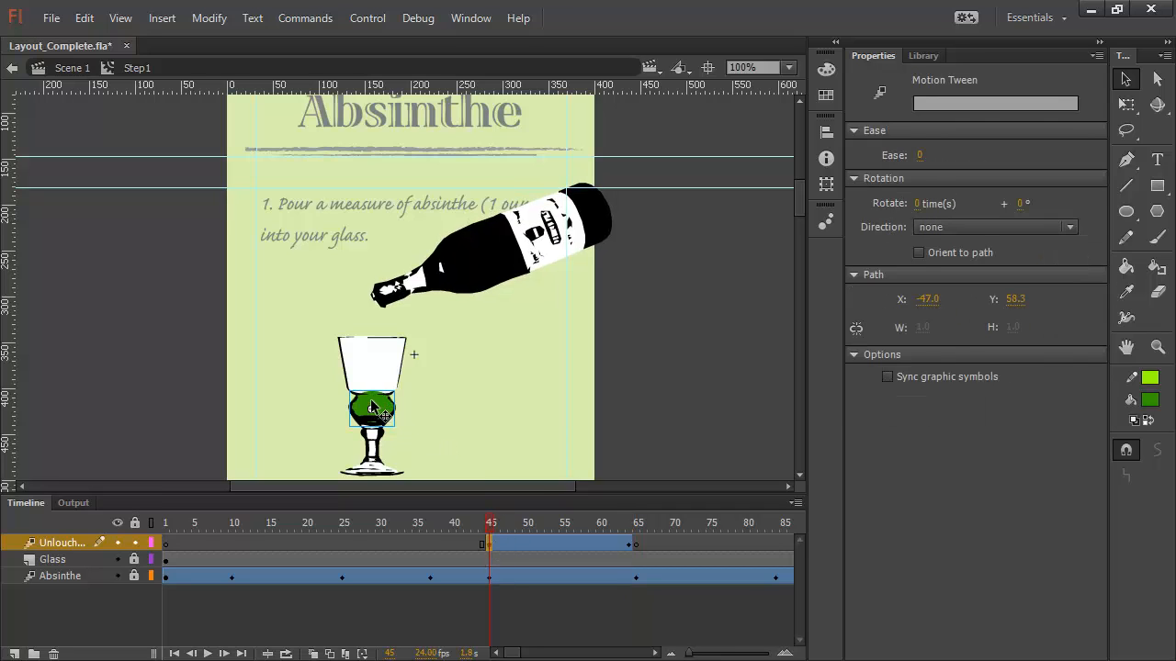
click(377, 412)
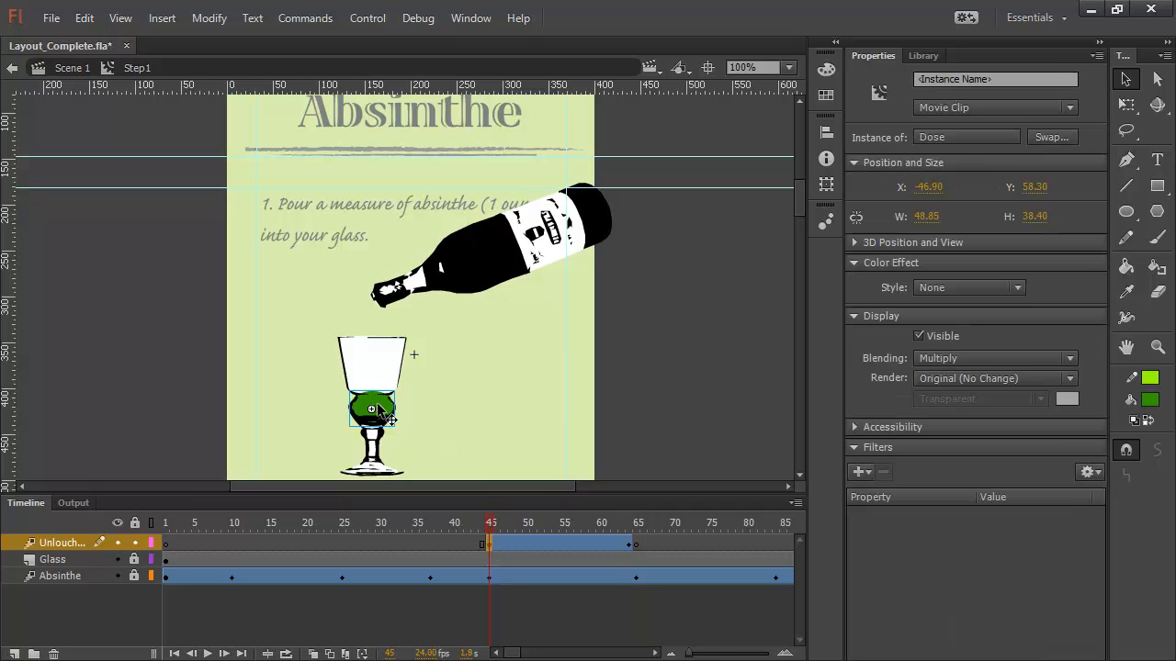
click(1127, 105)
click(1128, 105)
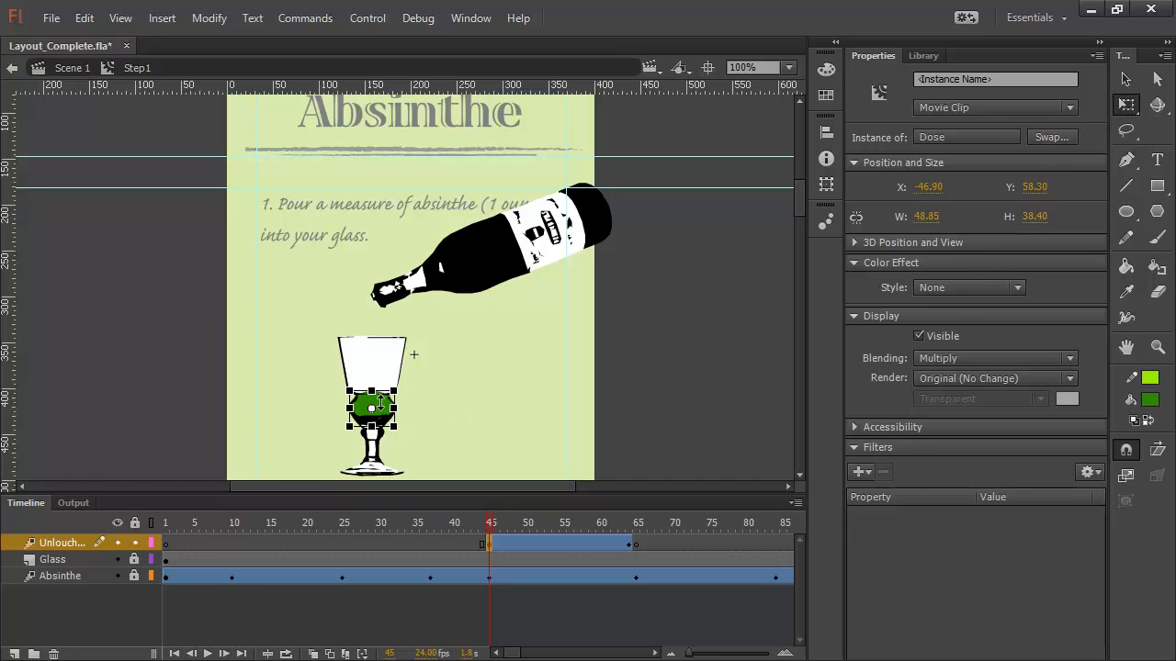
mouse_move(371, 410)
mouse_down()
mouse_move(376, 430)
mouse_move(380, 413)
mouse_move(387, 424)
mouse_up()
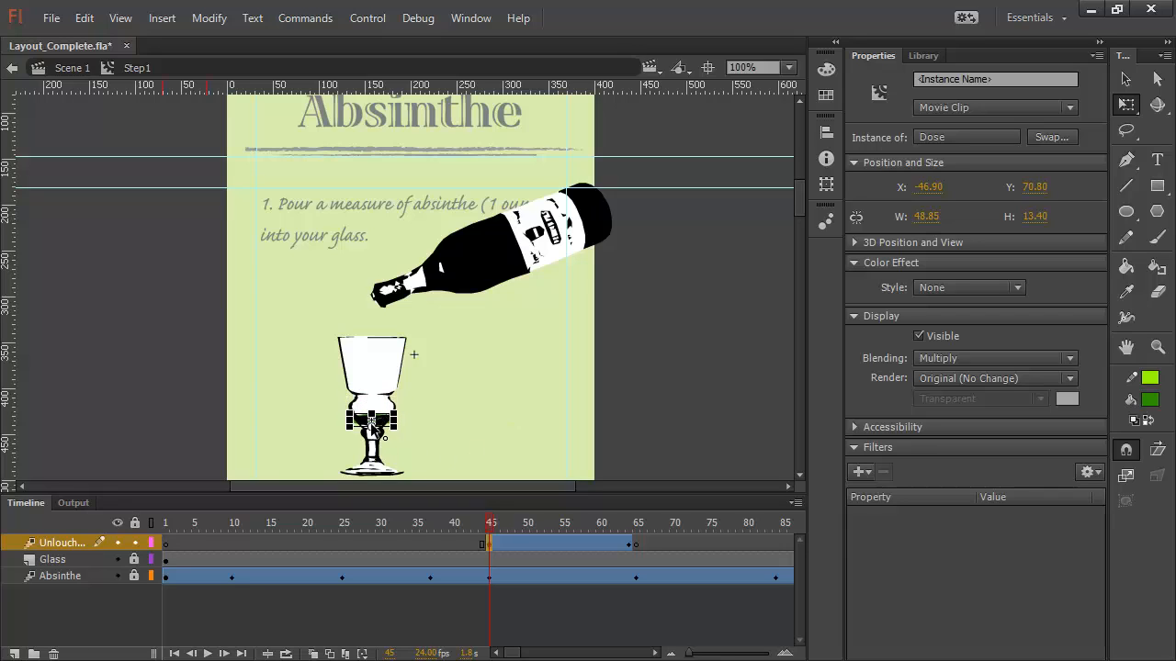
Narrow the flattened Dose at frame 45 to fit the bottom of the bulb, and scrub through the filling tween
drag(530, 525, 489, 525)
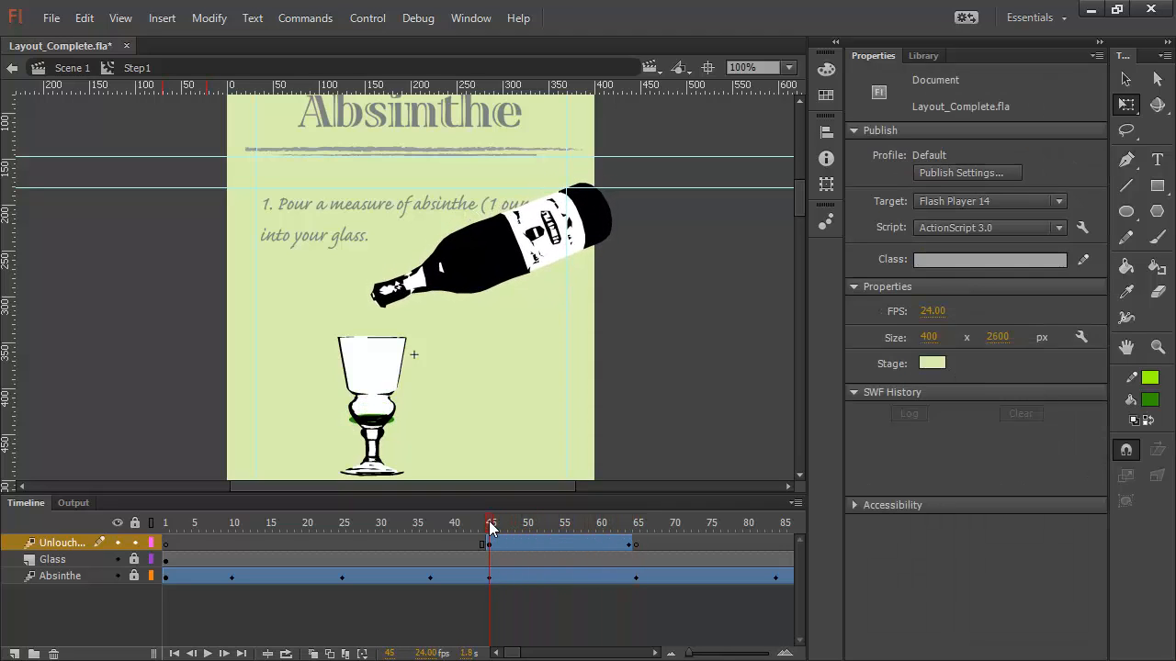
click(372, 421)
click(401, 430)
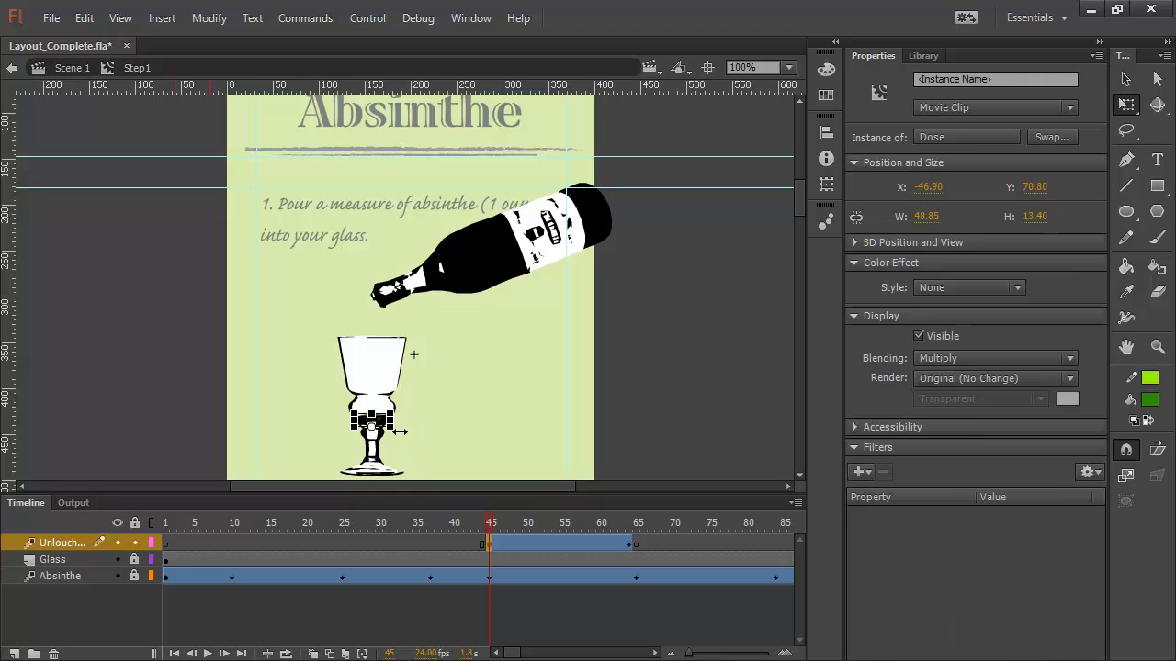
drag(489, 529, 540, 526)
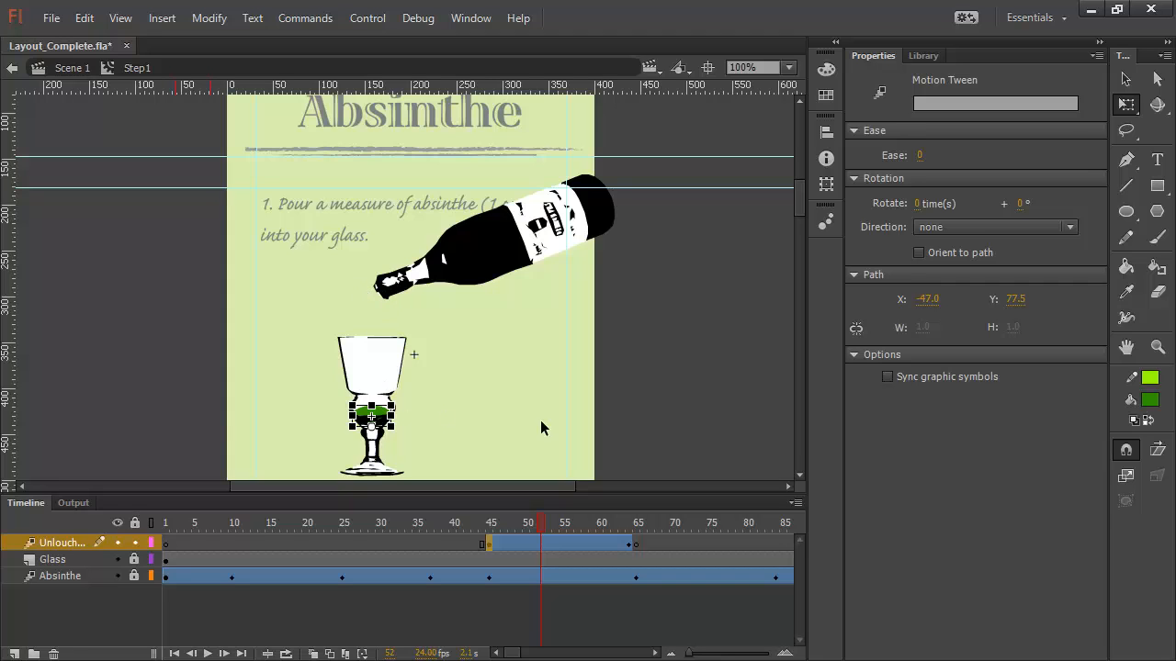
drag(538, 524, 622, 522)
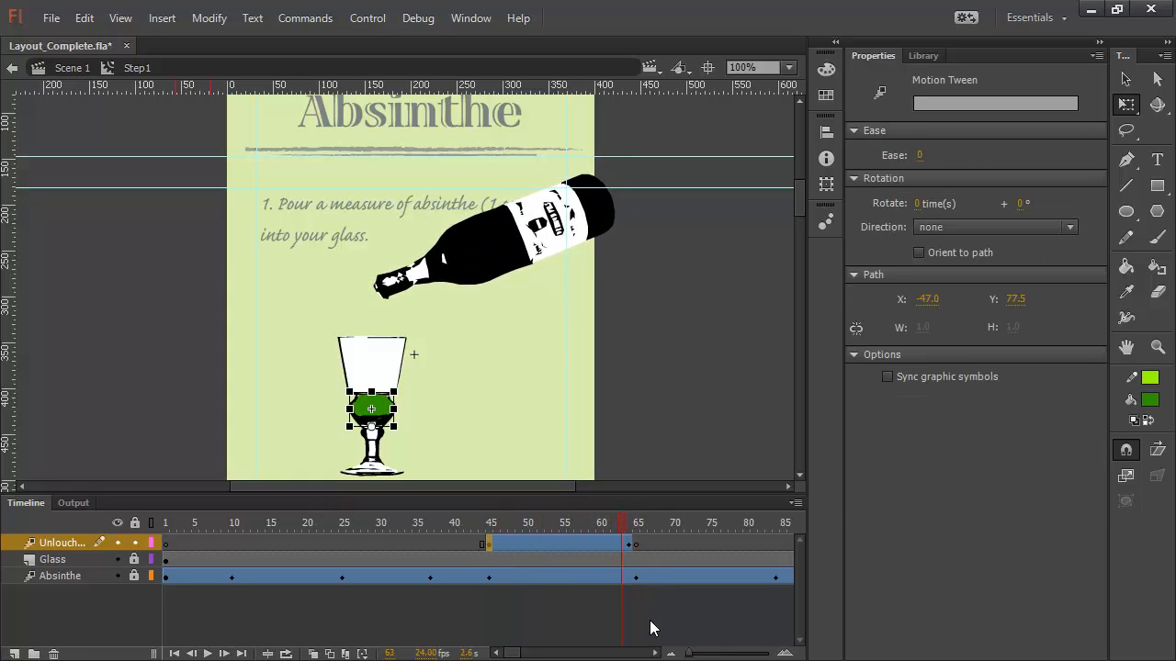
Clear the blank keyframe at frame 65 of the Unlouched layer so the dose stays in the glass
drag(512, 655, 517, 654)
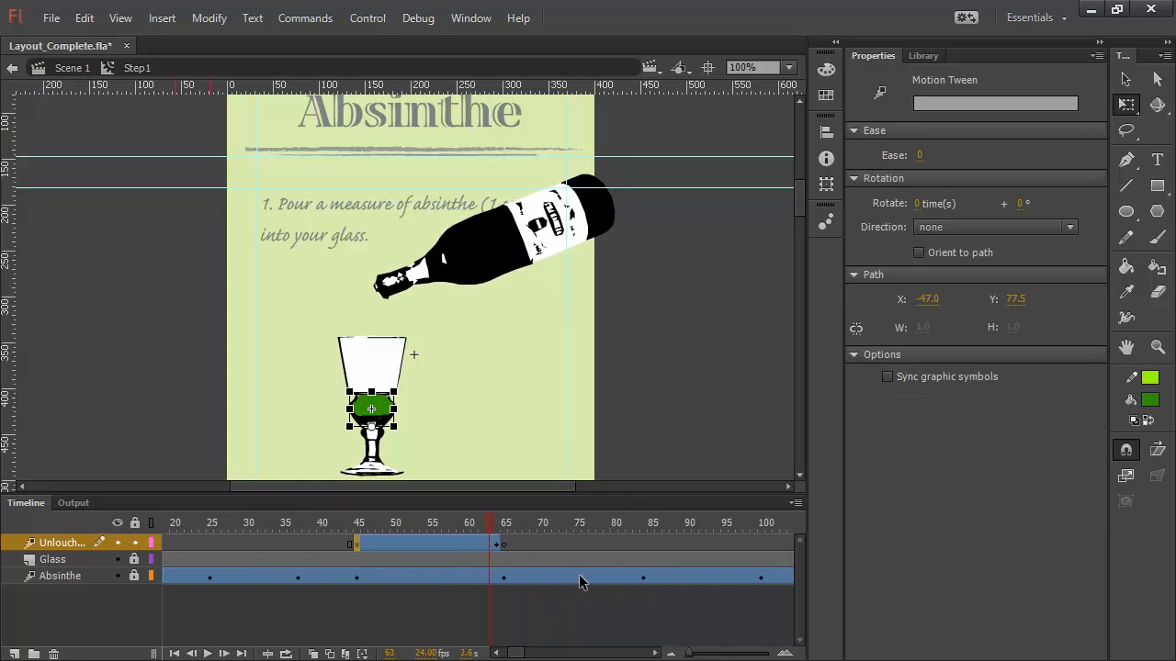
drag(491, 523, 541, 524)
click(505, 547)
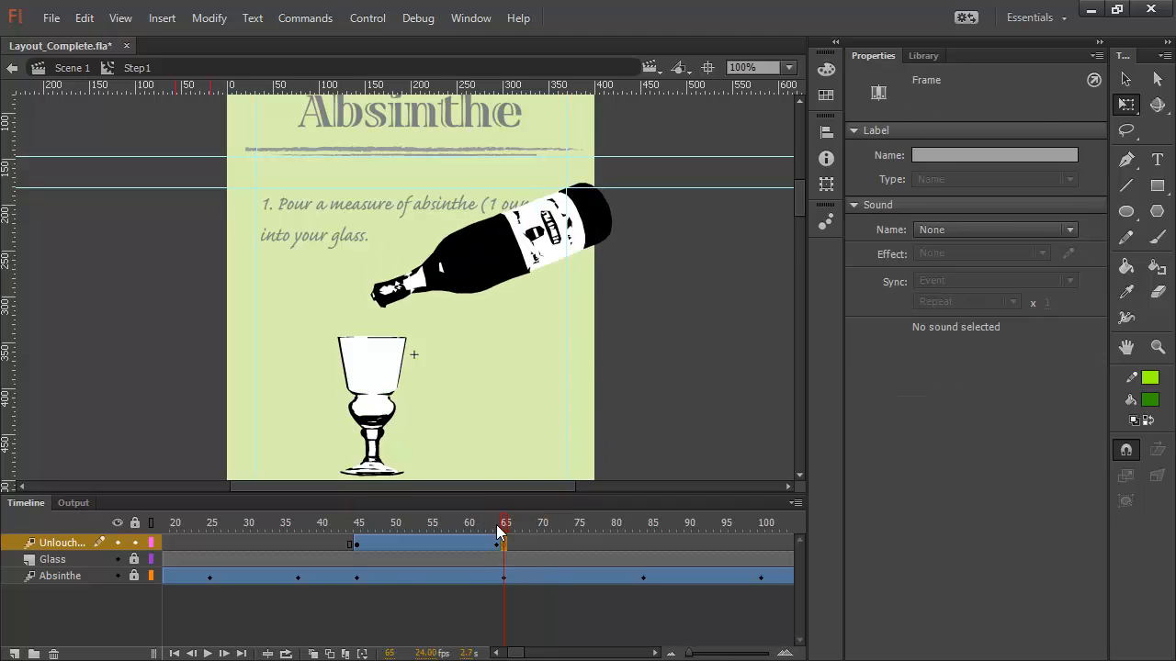
mouse_move(504, 523)
mouse_down()
mouse_move(474, 526)
mouse_move(511, 526)
mouse_up()
click(508, 543)
right_click(504, 544)
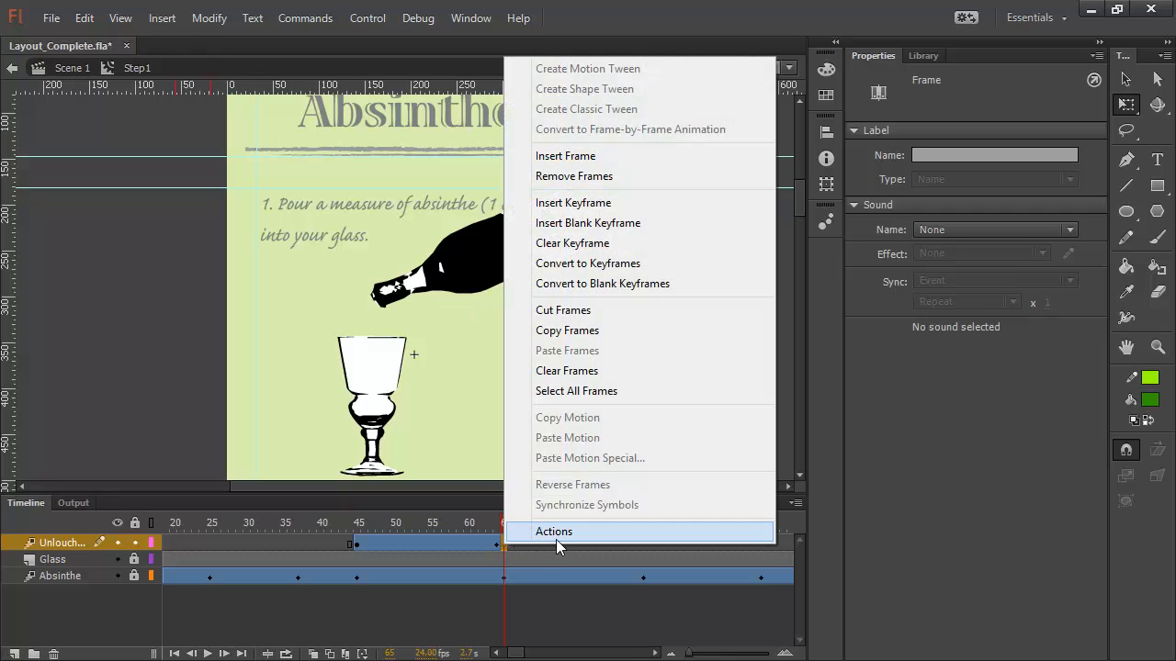
click(624, 244)
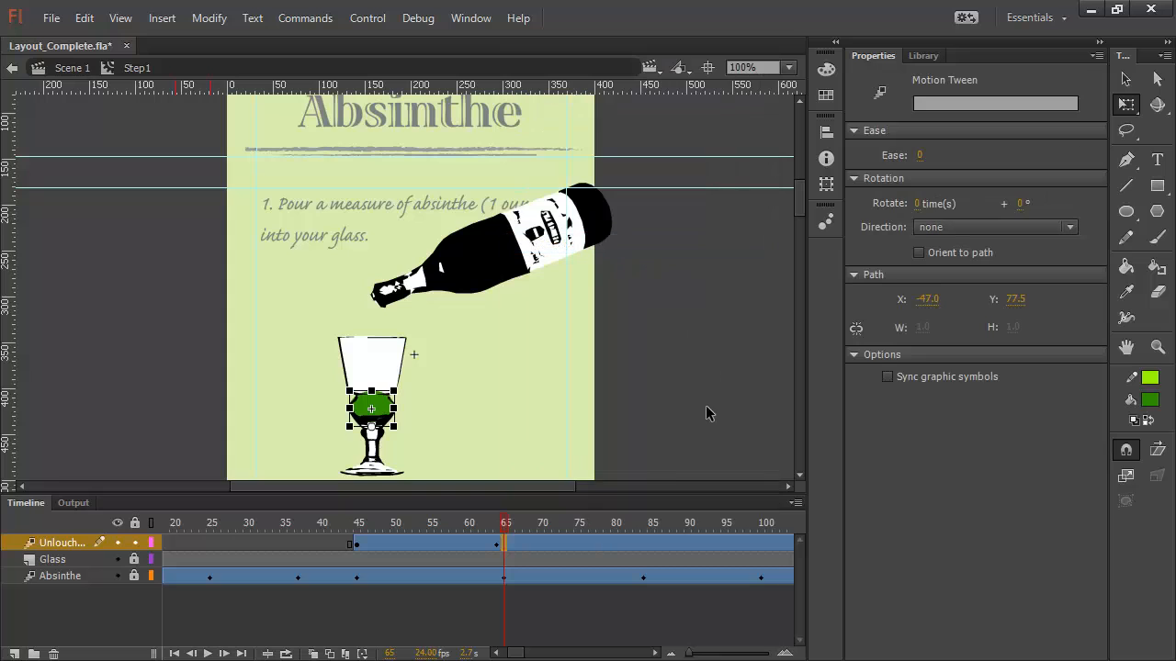
Play the Step1 animation from frame 1 to check the pouring and filling
drag(389, 526, 5, 507)
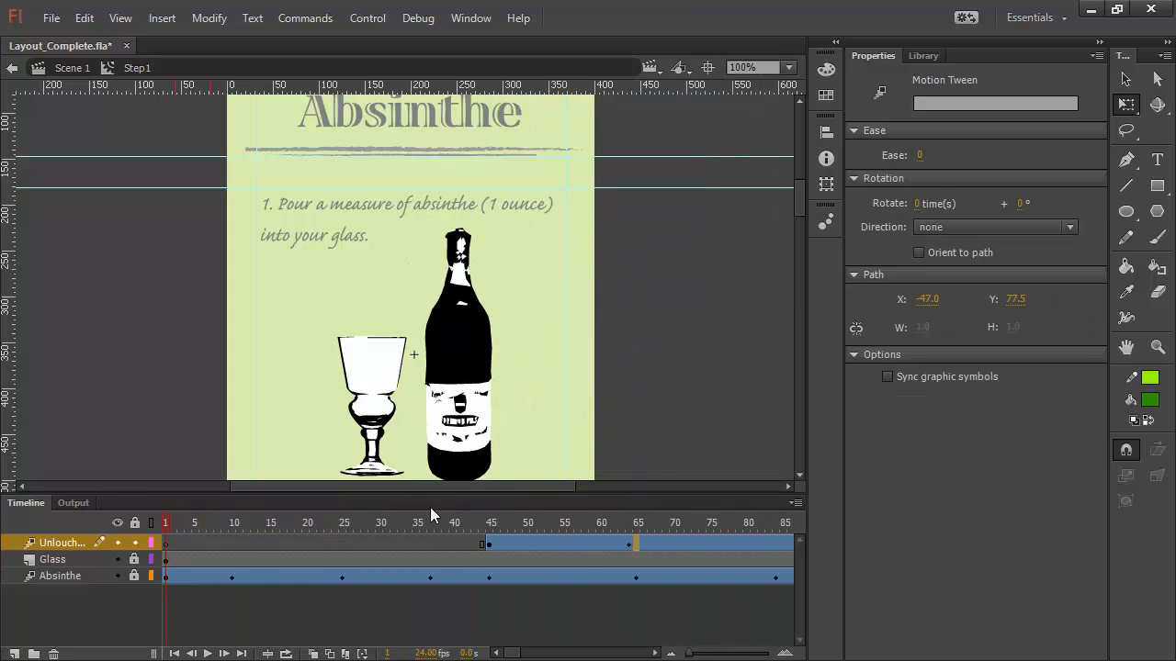
click(492, 598)
key(Return)
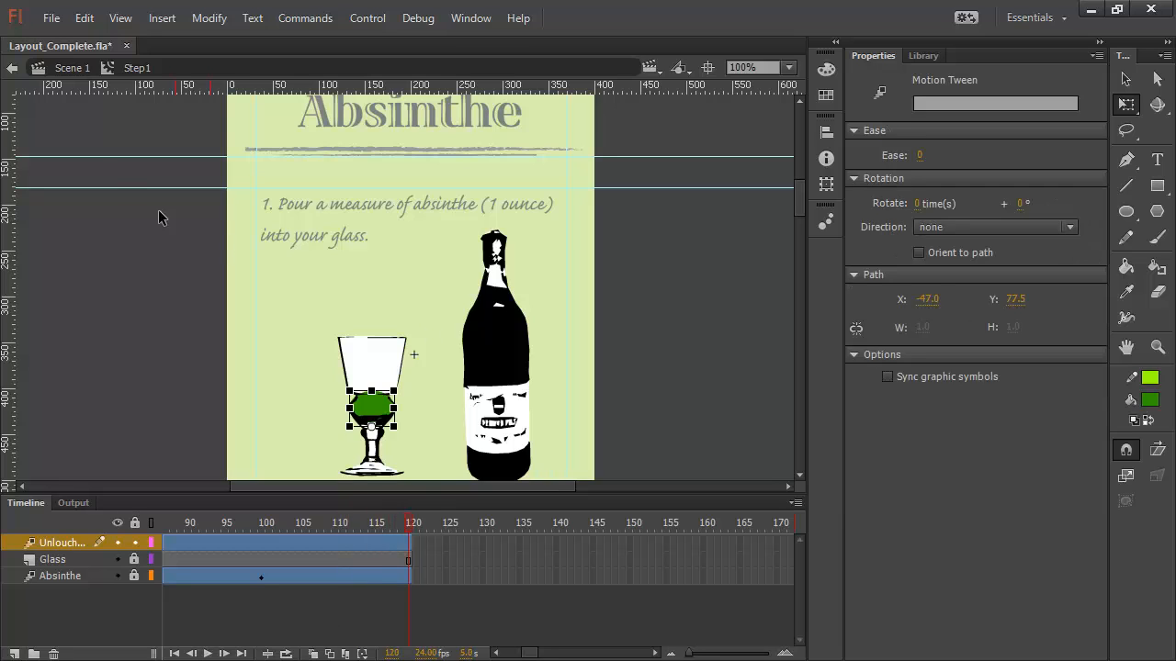
Return to Scene 1 and open the Step2 movie clip with the glass and spoon for editing
click(71, 70)
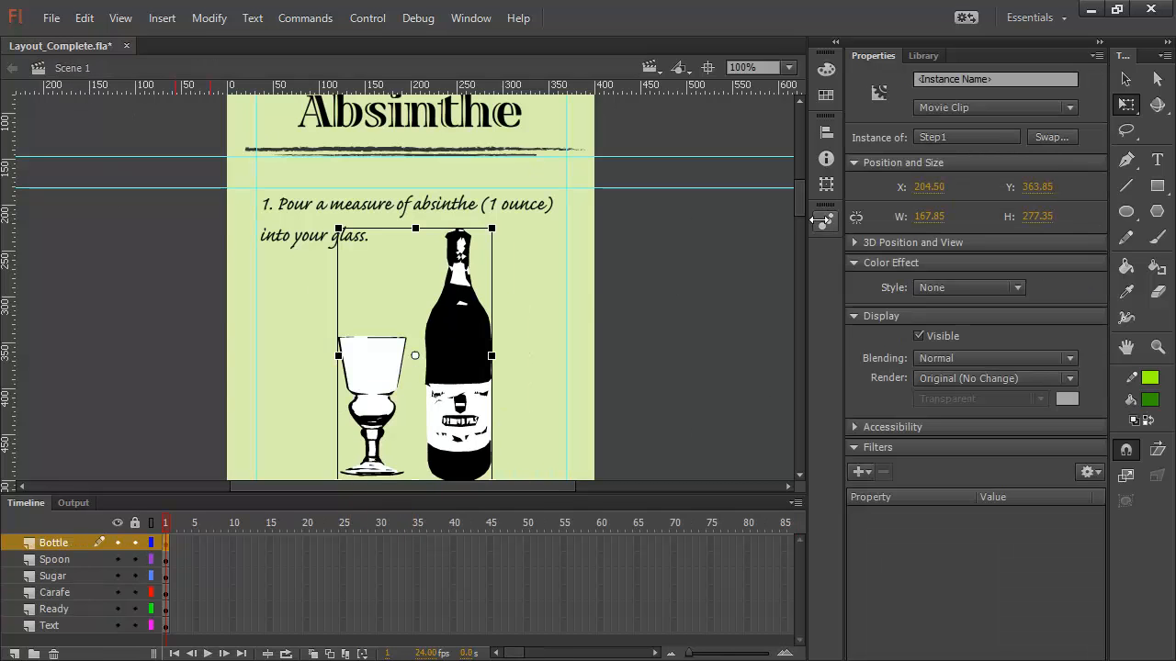
drag(799, 198, 807, 241)
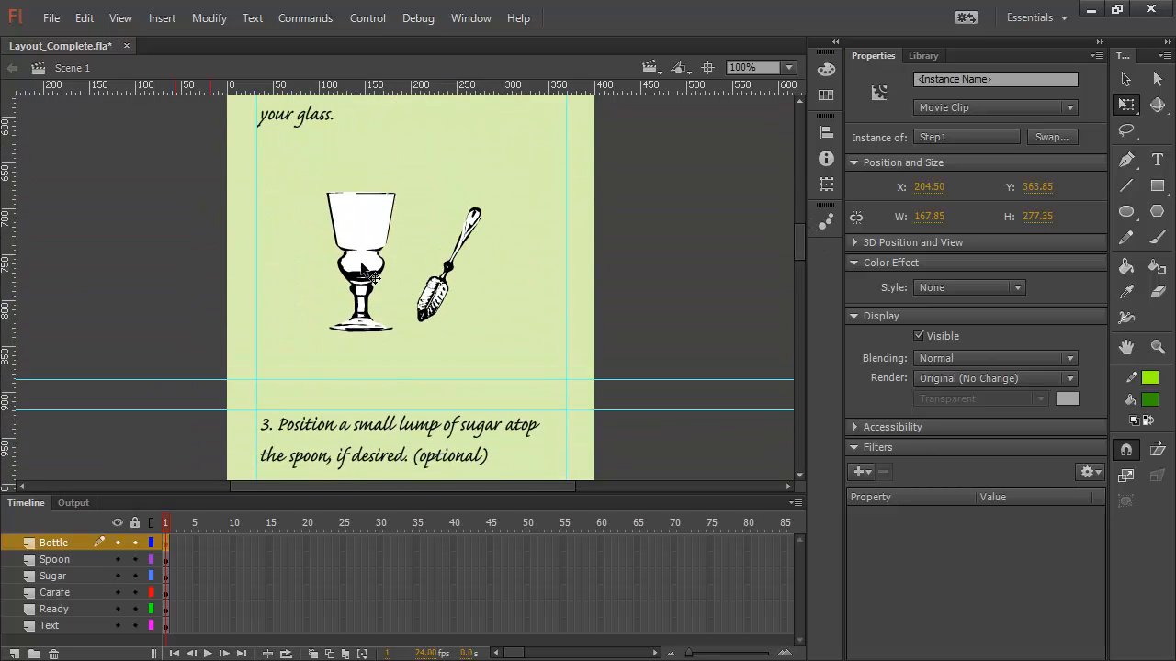
double_click(363, 266)
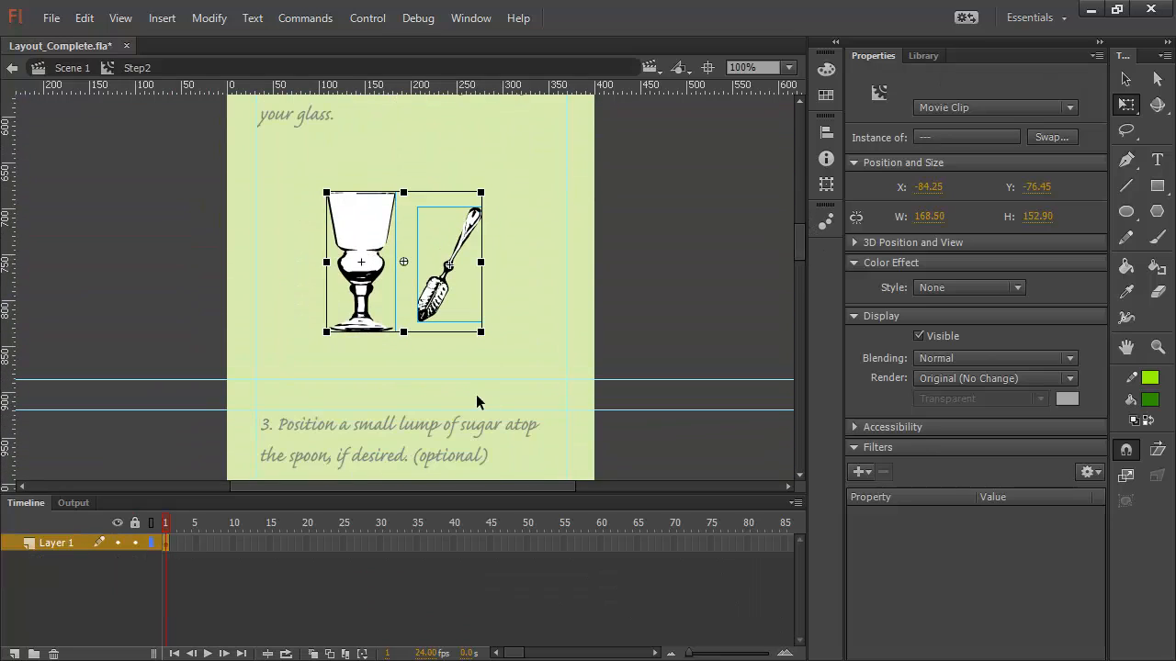
Distribute the glass and spoon of Step2 to separate layers
click(1126, 79)
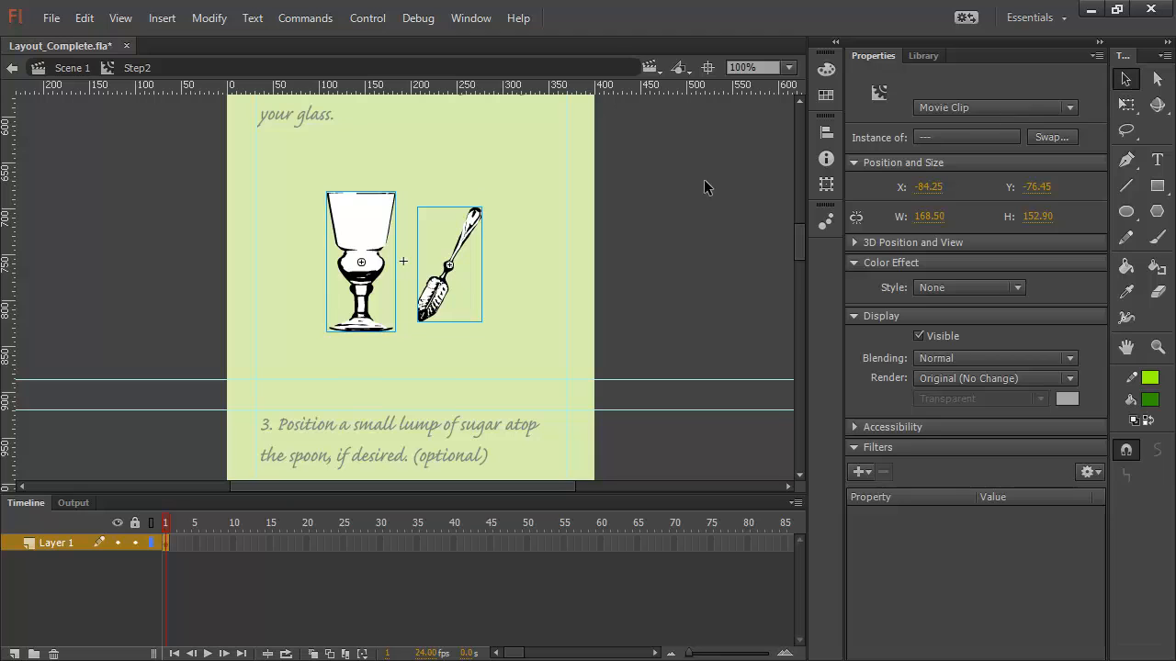
right_click(363, 234)
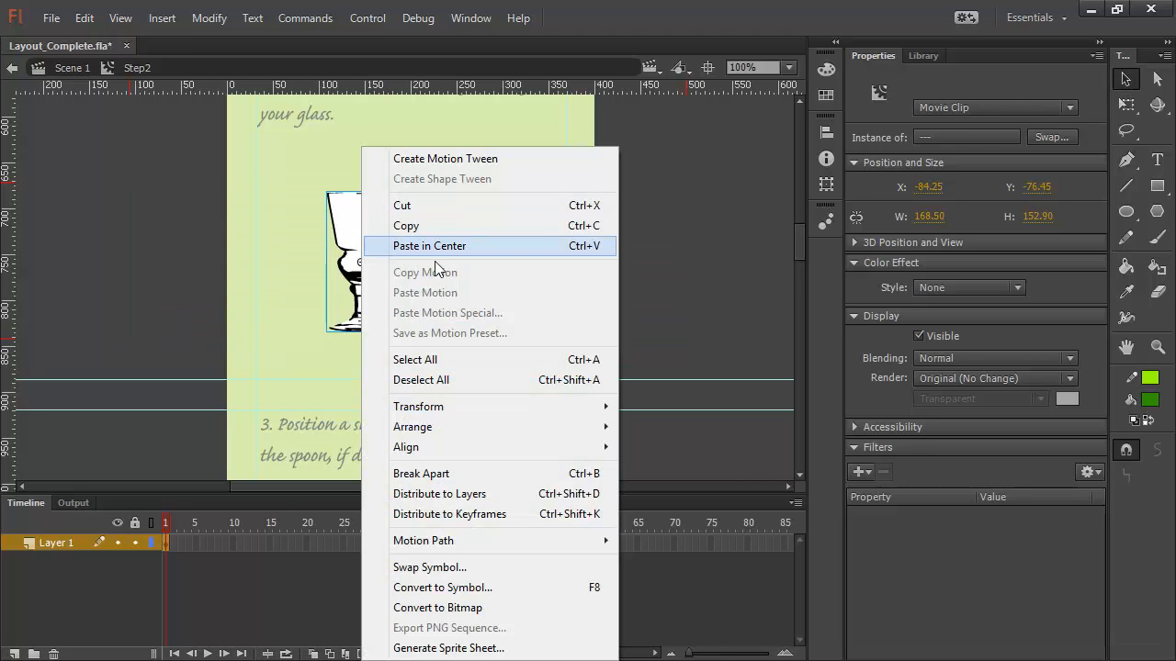
click(487, 496)
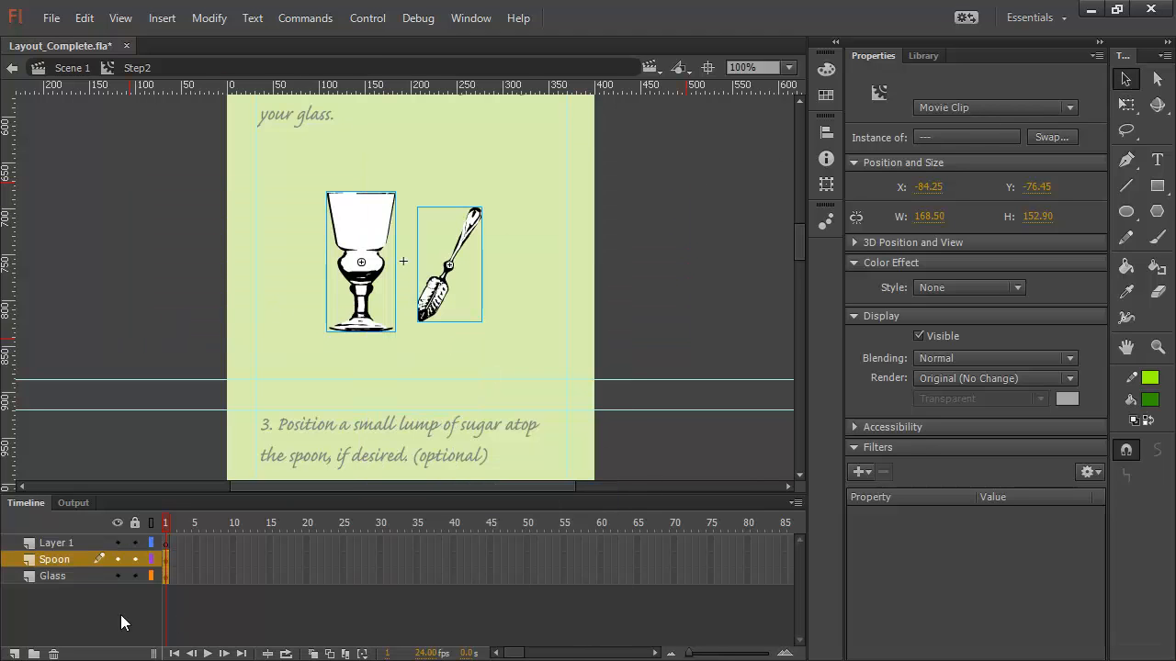
Delete the empty Layer 1 from the Step2 movie clip and return to Scene 1
click(54, 548)
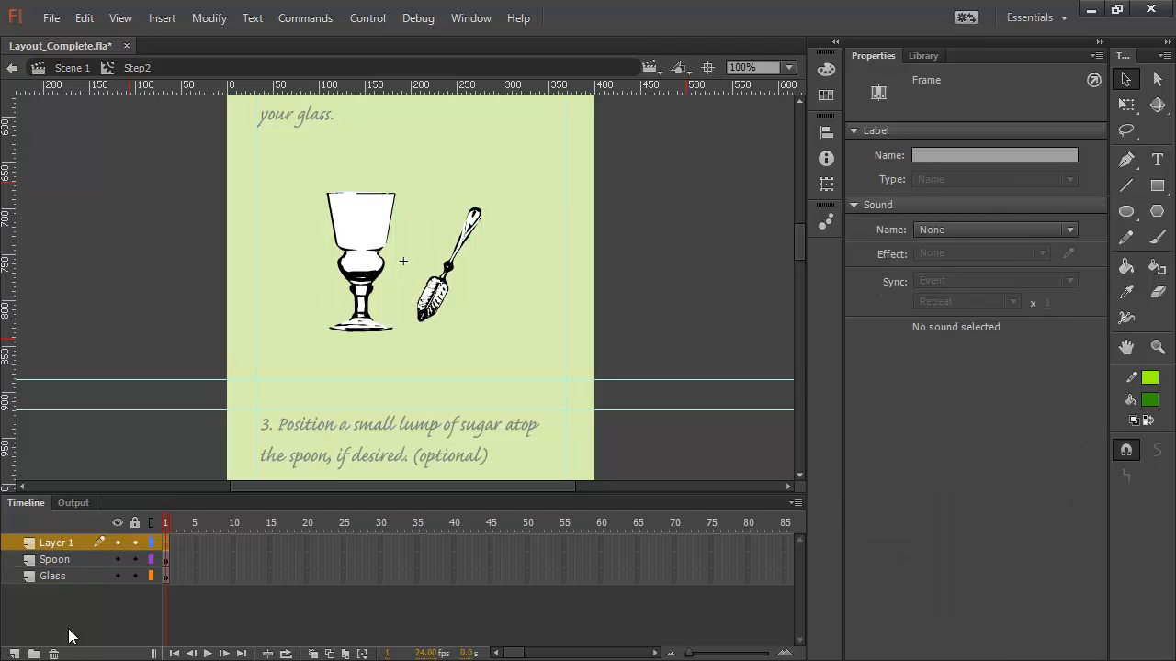
click(53, 653)
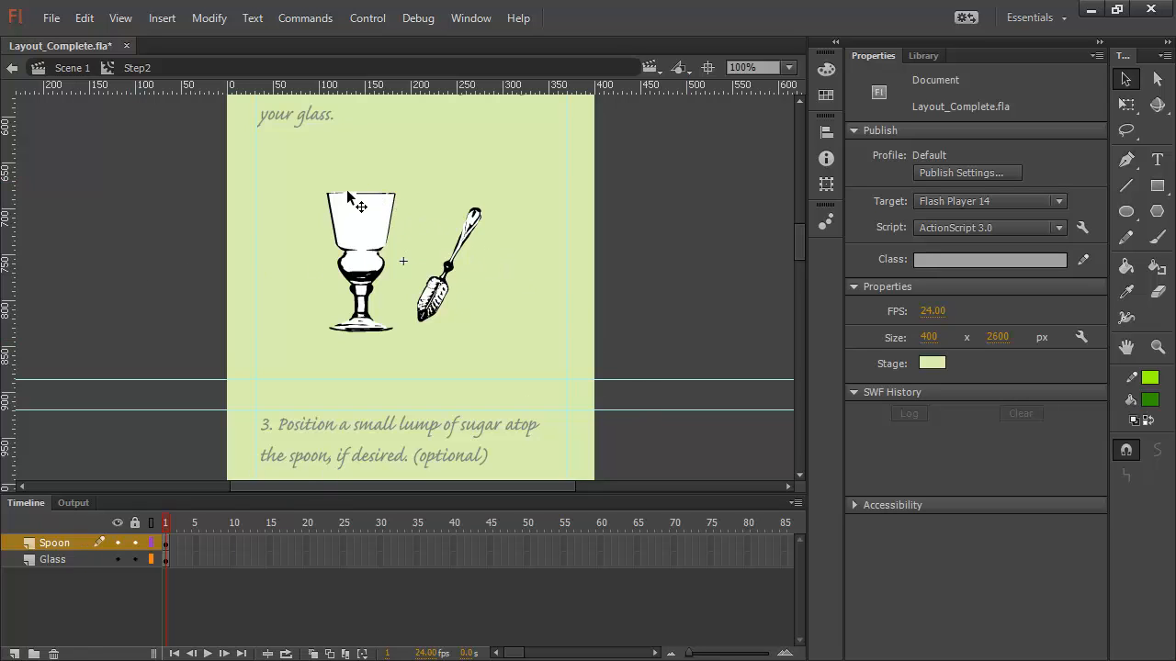
click(78, 74)
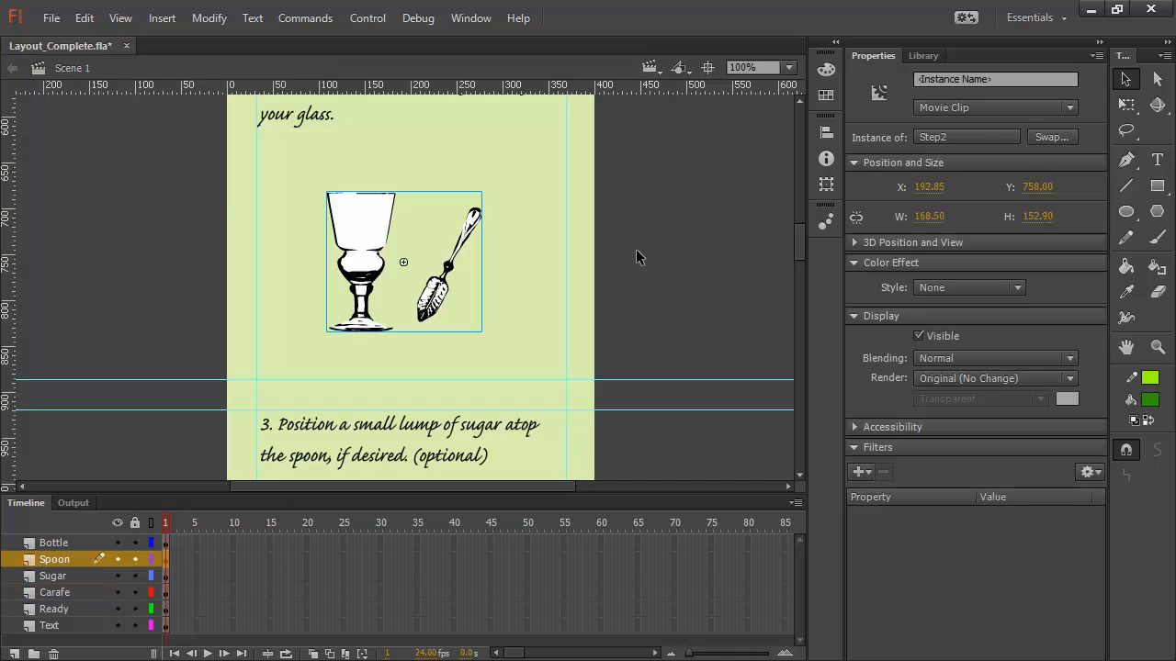
scroll(805, 254, down, 5)
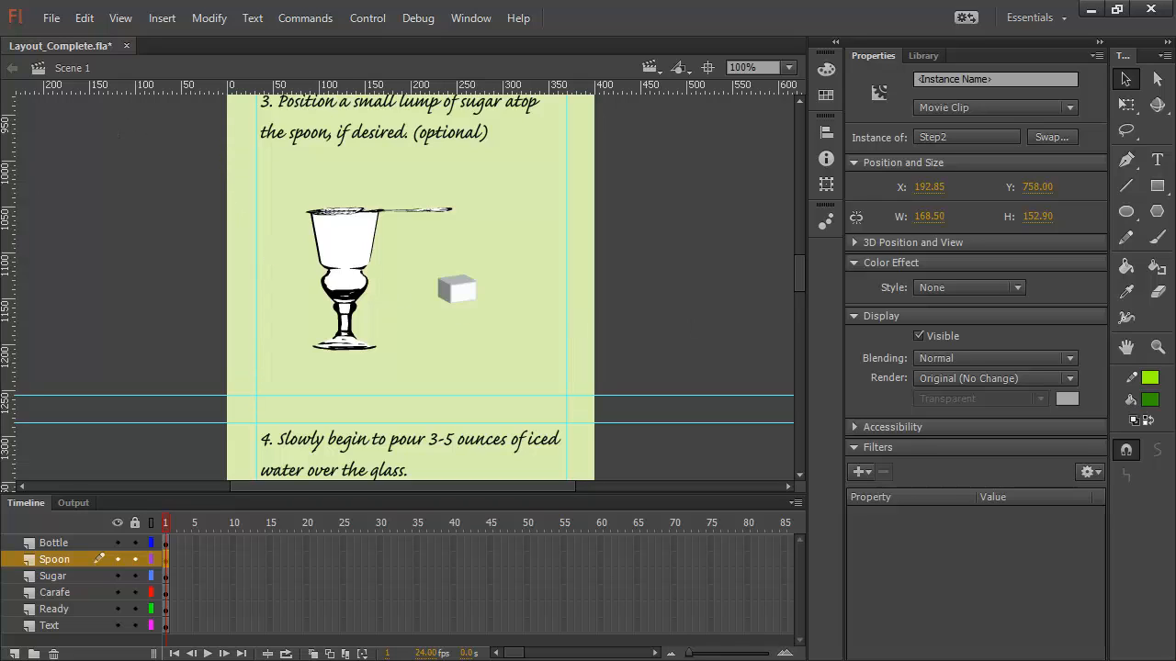
Close Layout_Complete.fla and open the finished version, Easy_Complete.fla
click(128, 46)
click(582, 362)
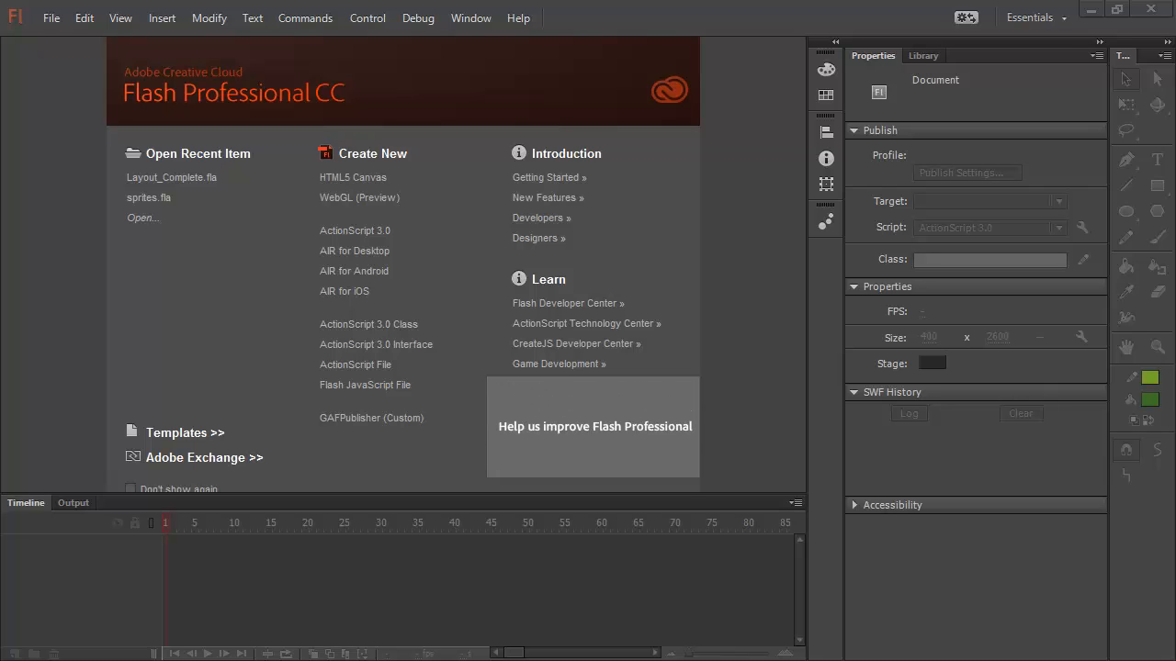
drag(302, 360, 77, 328)
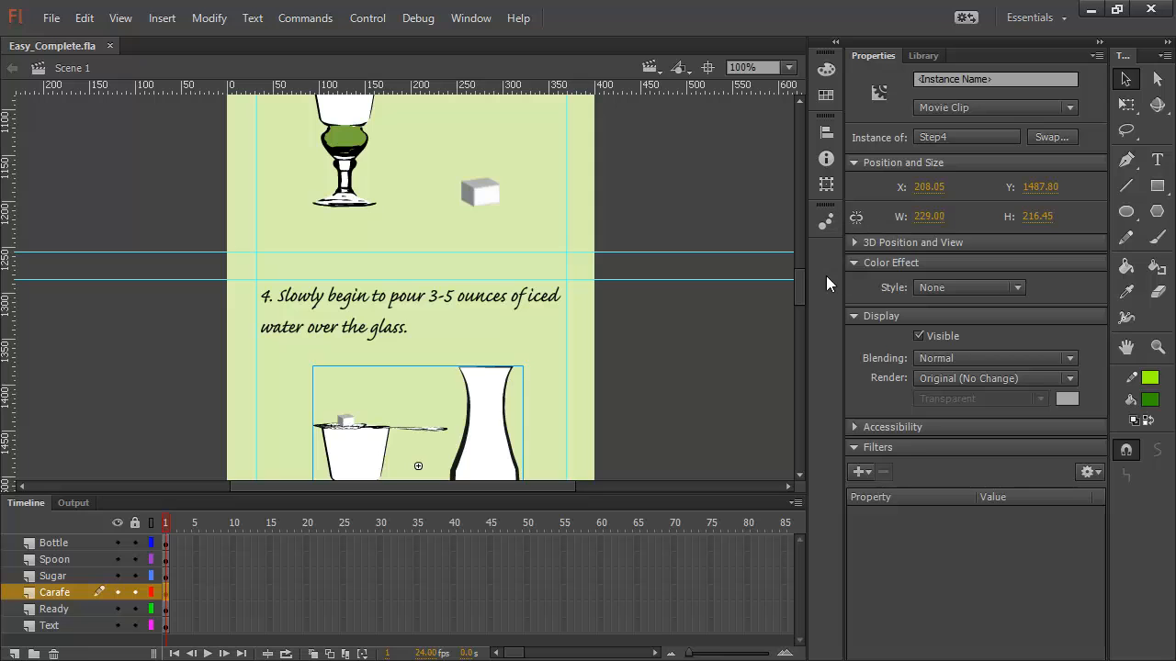
Open the Step1 movie clip and play its bottle-pouring animation
drag(802, 280, 799, 213)
double_click(450, 305)
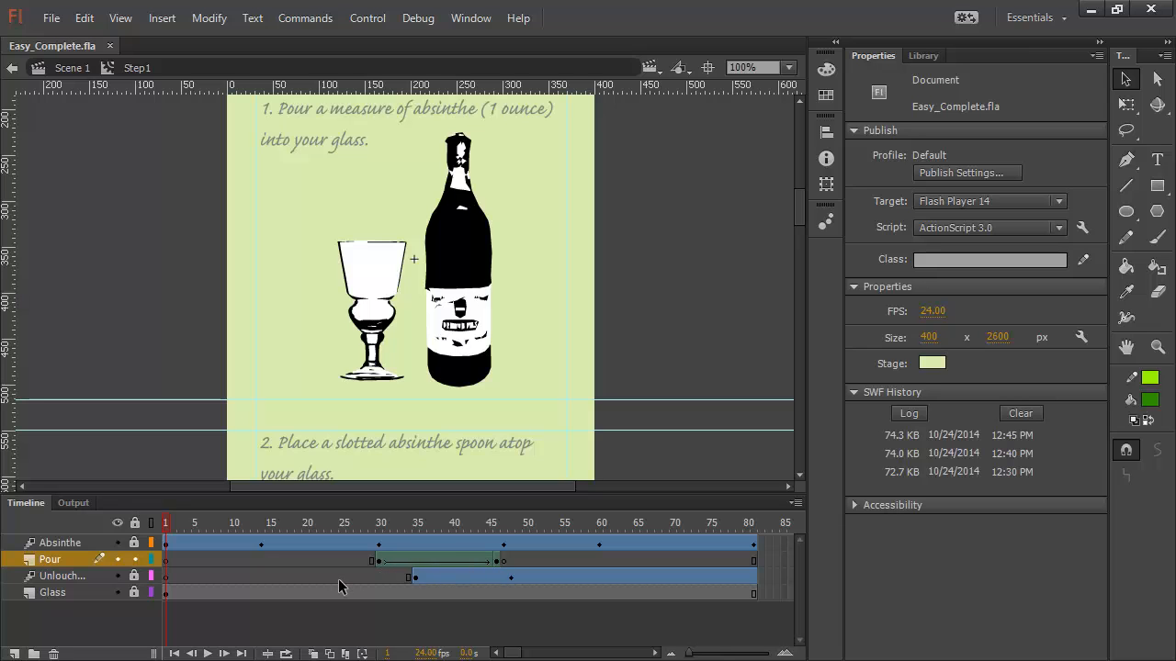
click(207, 653)
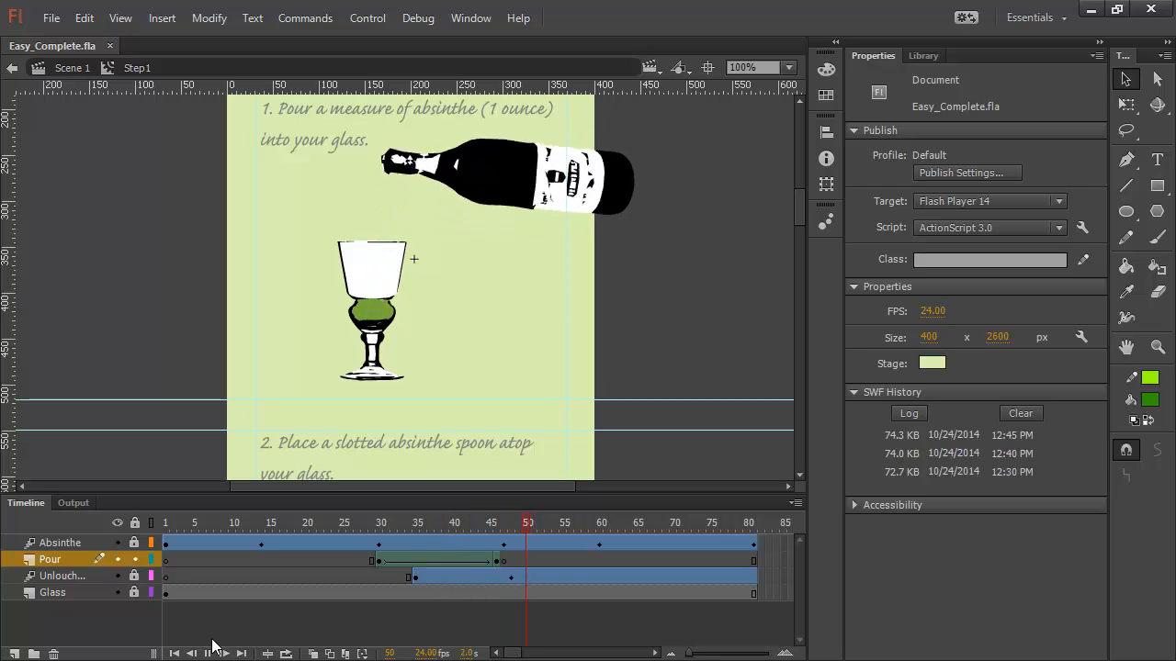
Return to Scene 1, open the Step2 movie clip and play its spoon animation
click(39, 70)
drag(797, 207, 674, 246)
double_click(354, 225)
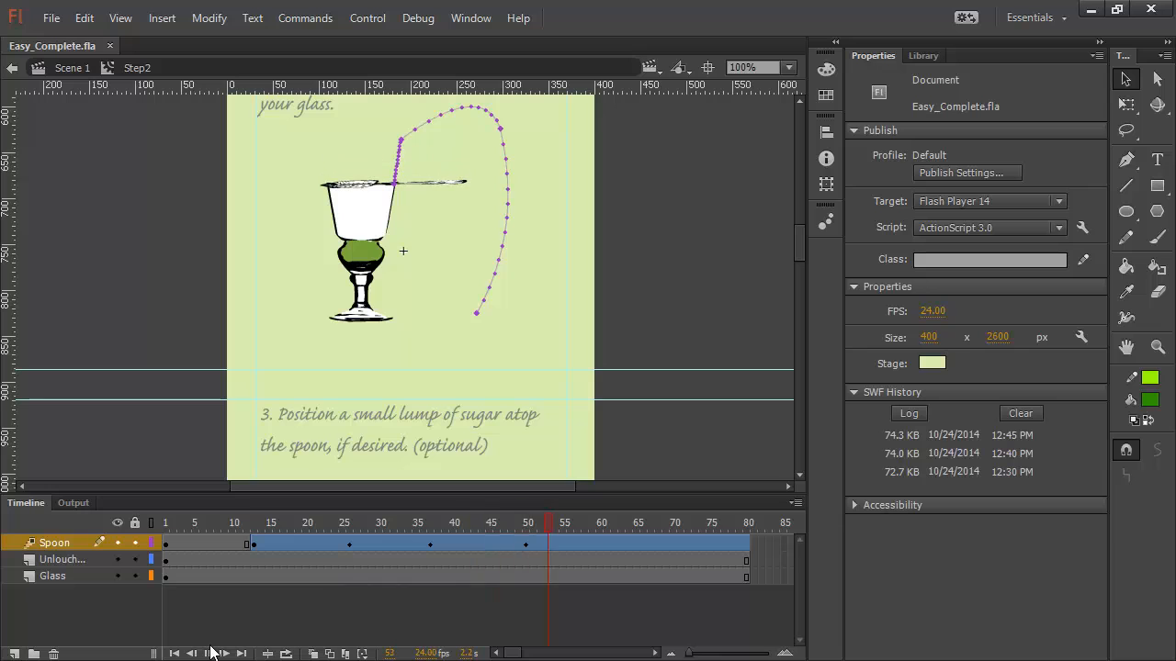
Return to Scene 1, open the Step3 movie clip and play its sugar cube animation
click(69, 67)
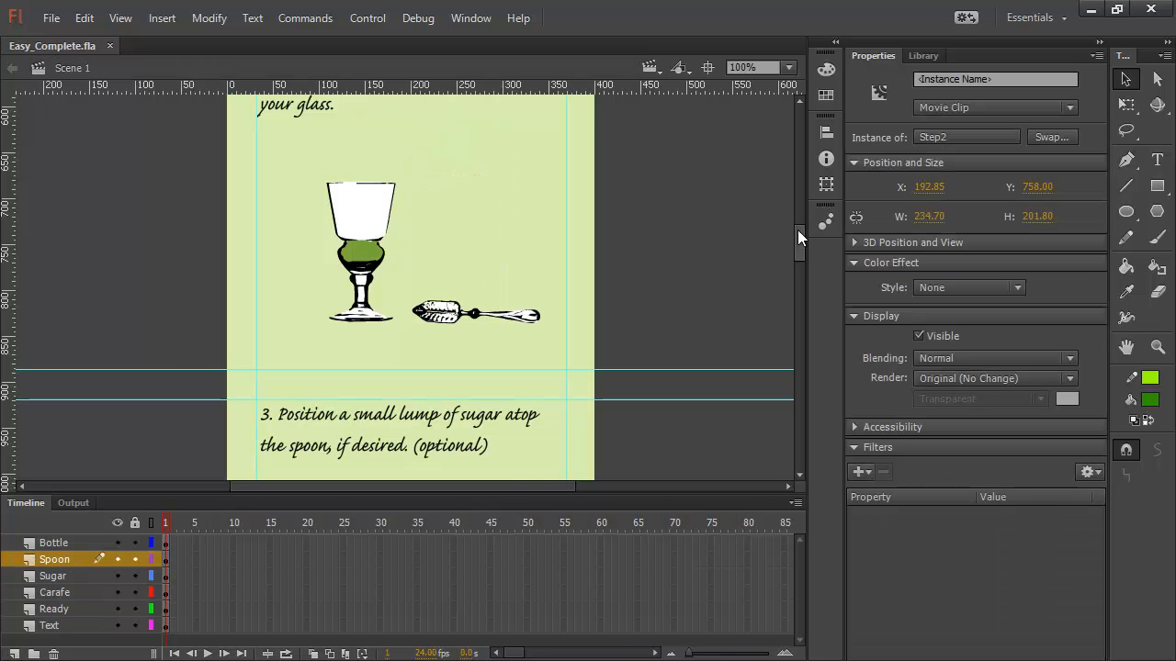
drag(797, 237, 799, 275)
click(347, 269)
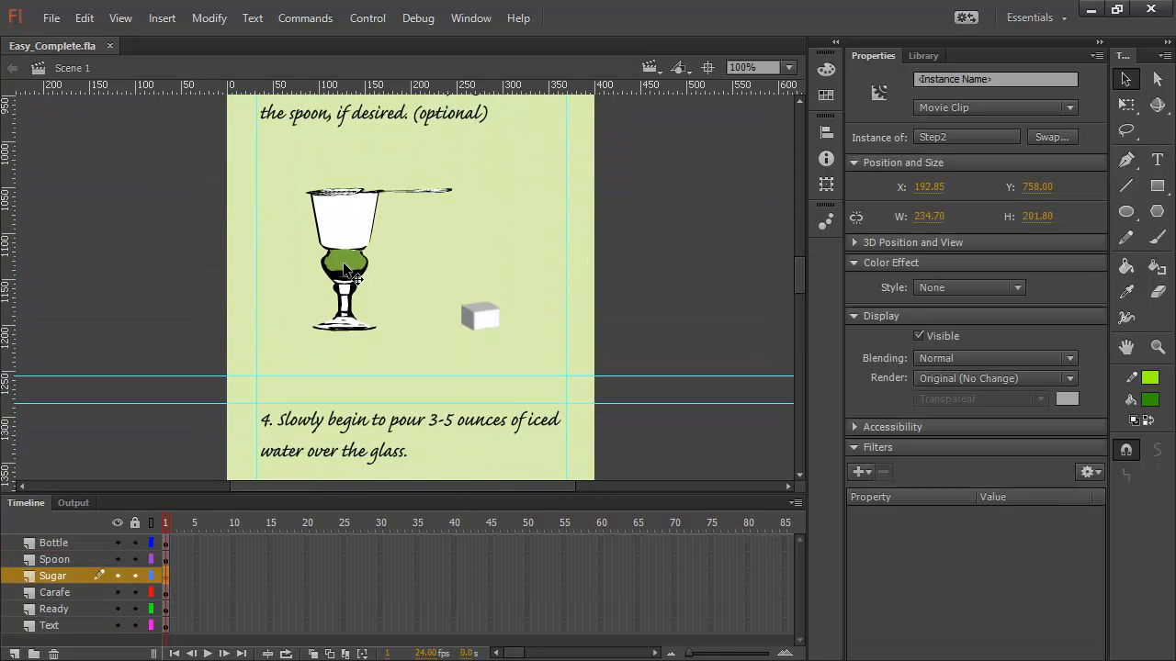
double_click(347, 269)
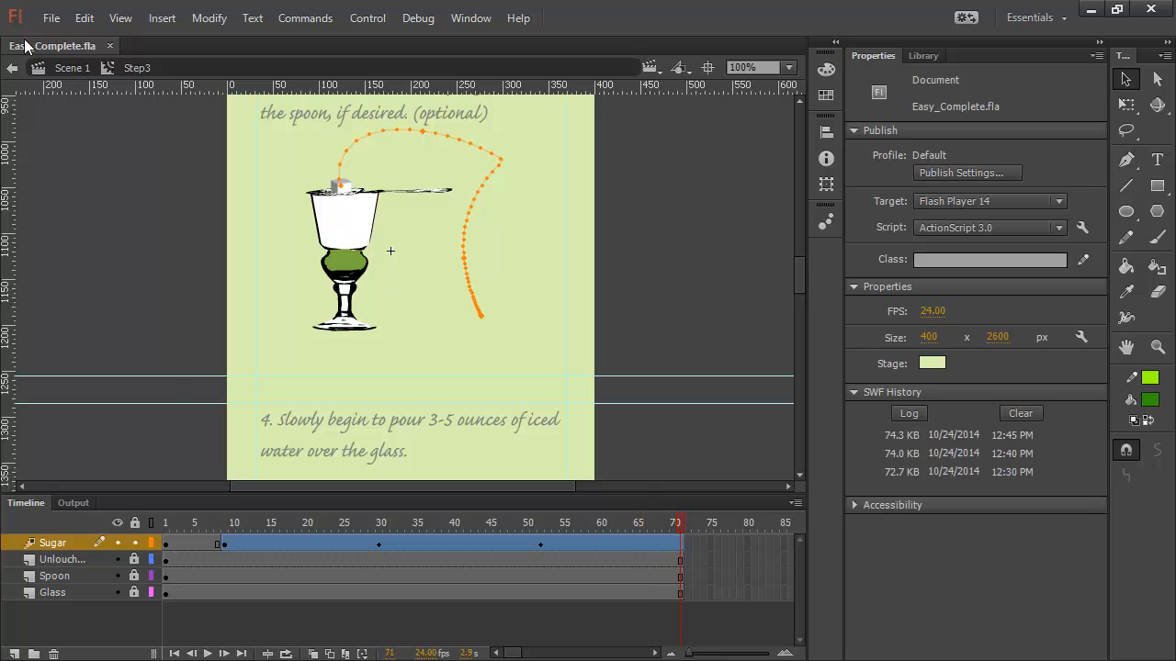
Return to Scene 1, open the Step4 movie clip and play its carafe and louching animation
click(73, 70)
drag(803, 272, 802, 308)
click(342, 333)
double_click(341, 336)
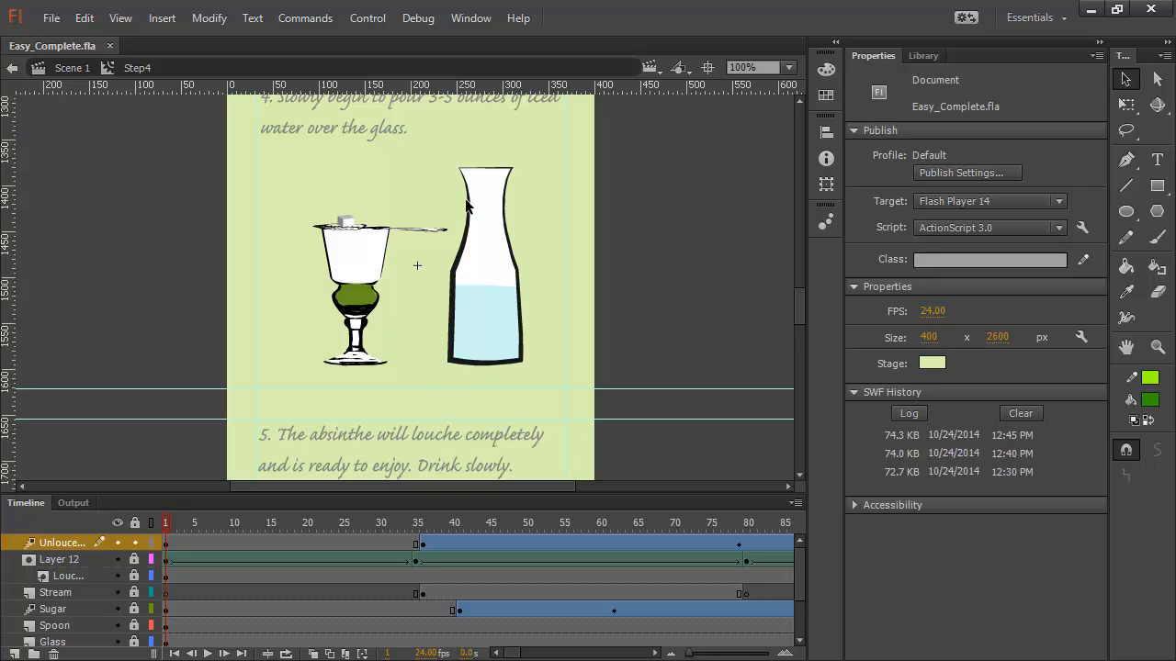
click(208, 653)
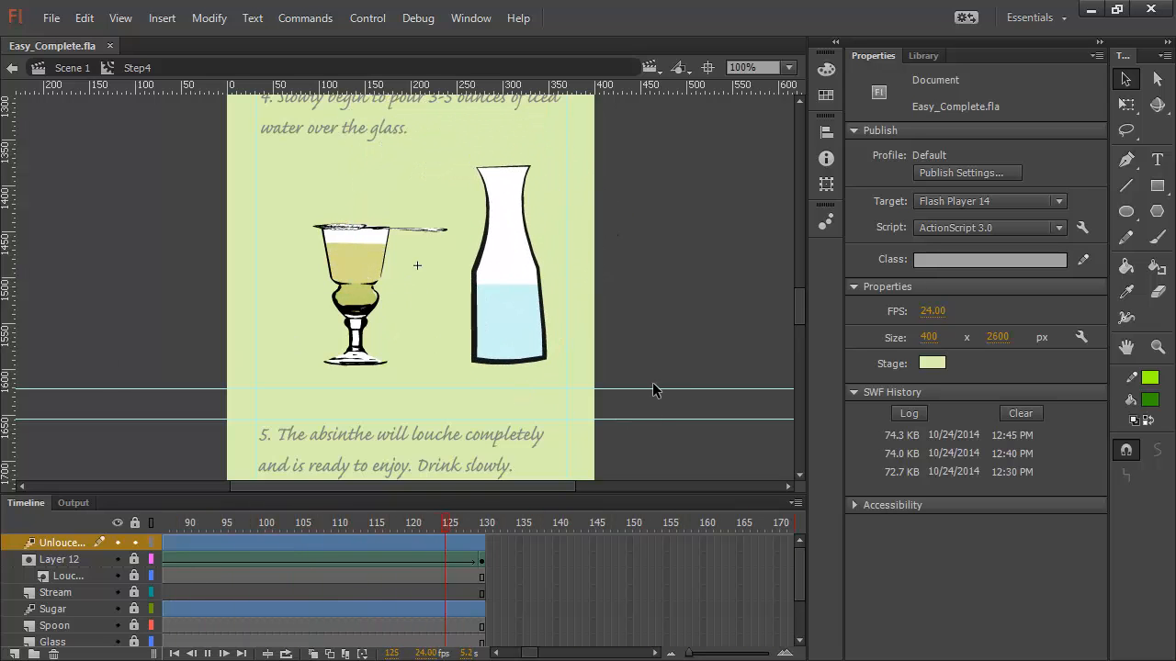
Return to Scene 1, open the Step5 movie clip and play its spoon-stirring animation
click(63, 71)
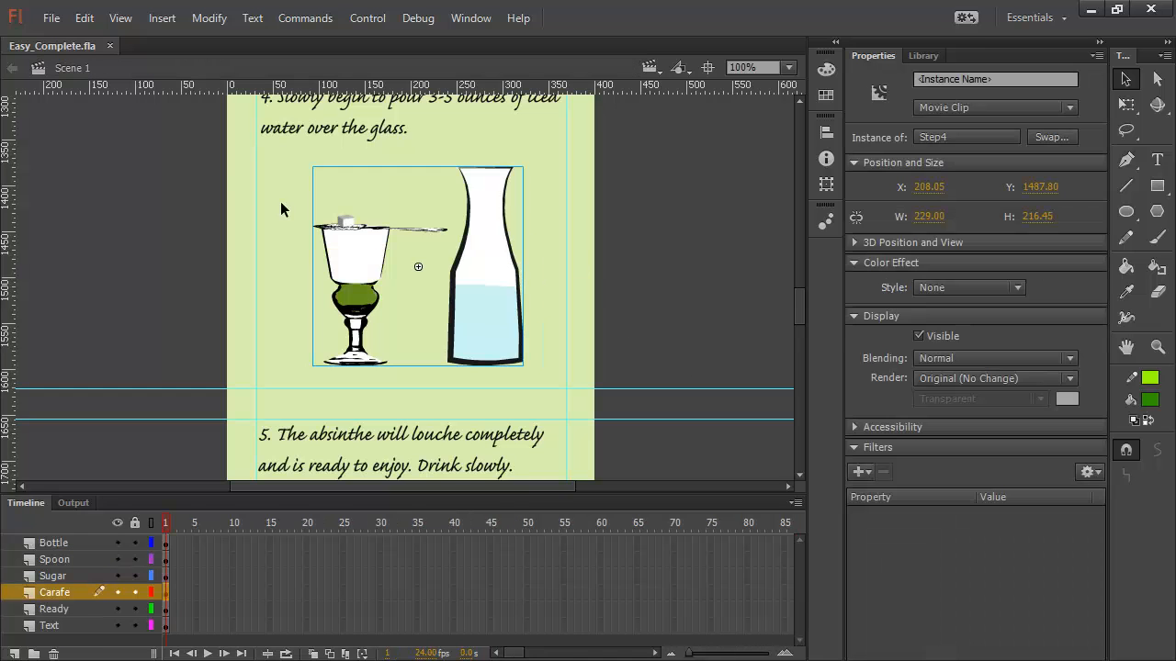
drag(800, 313, 799, 349)
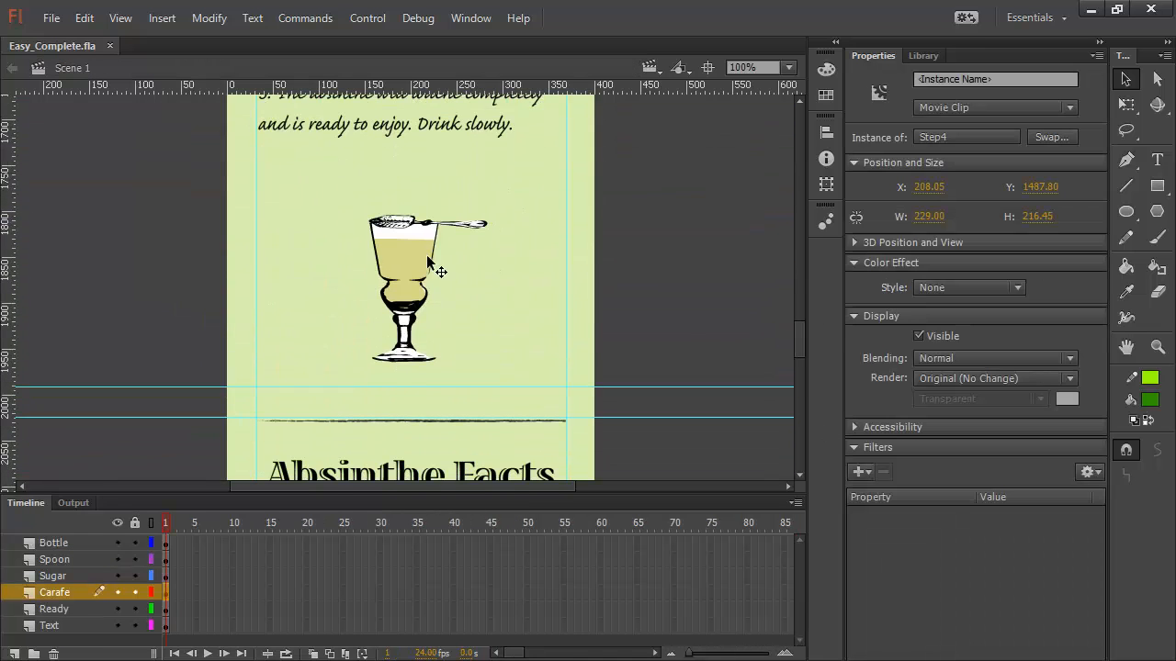
double_click(411, 252)
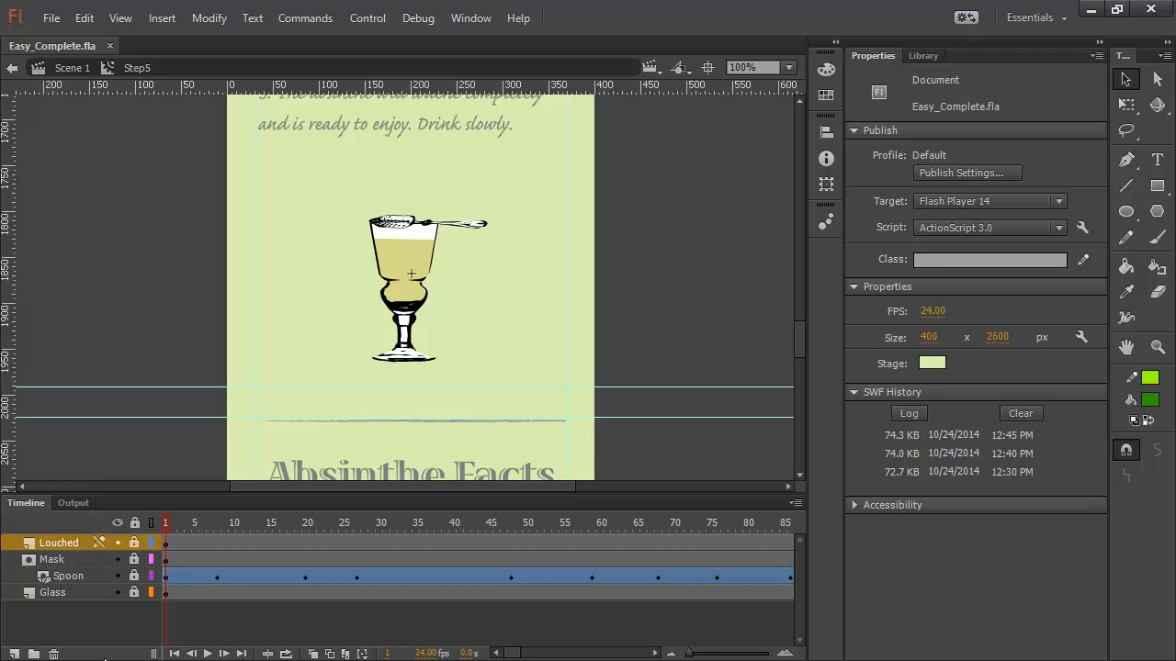
click(208, 653)
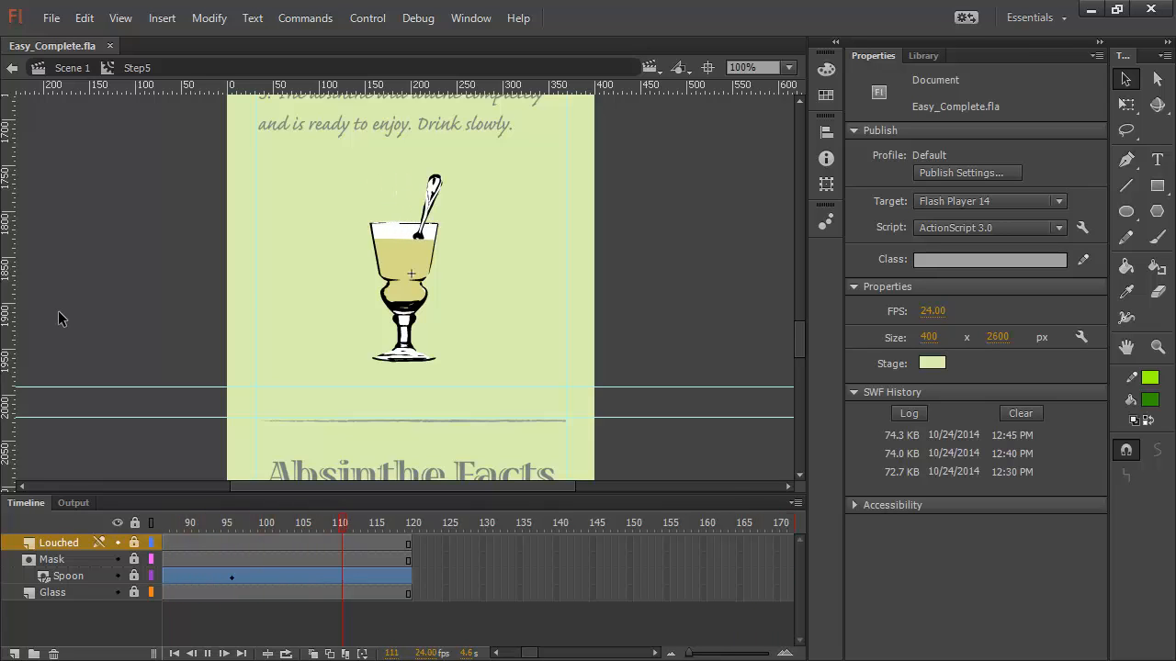
Return to Scene 1, test the whole movie in Flash Professional and close the preview
click(74, 68)
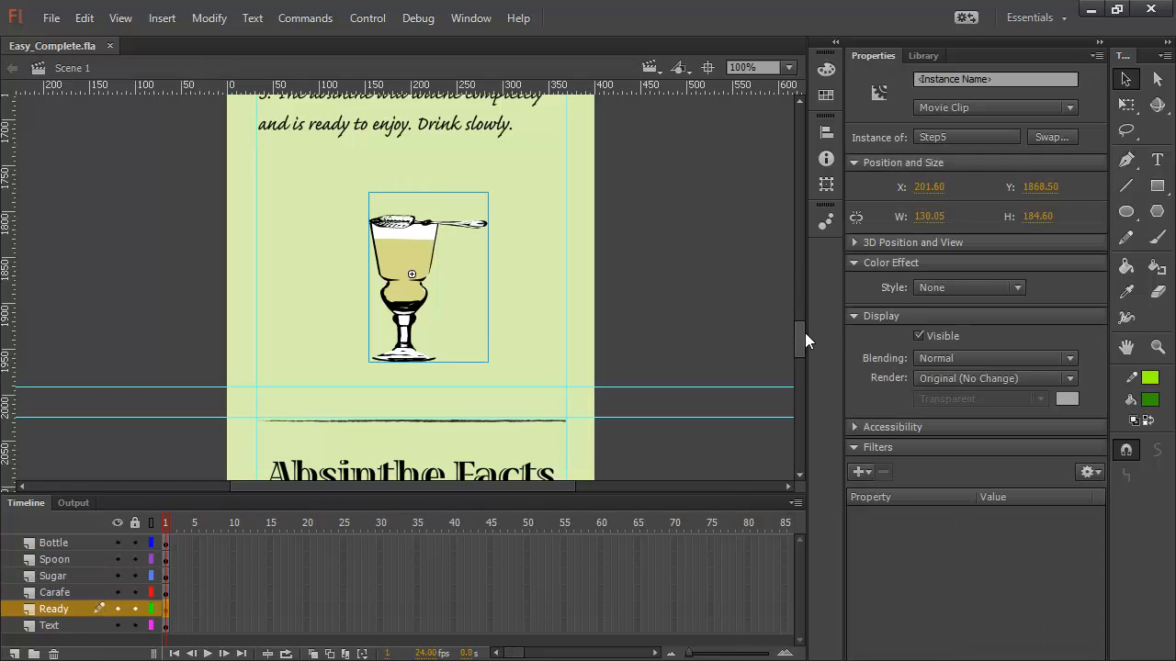
drag(805, 332, 782, 373)
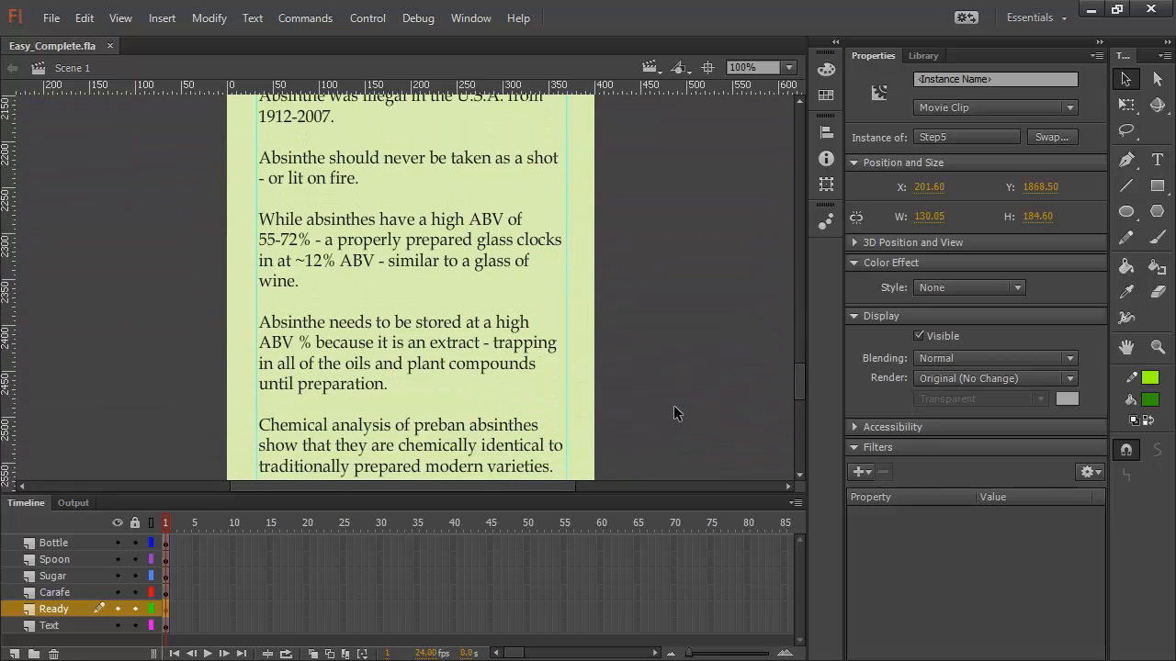
click(418, 18)
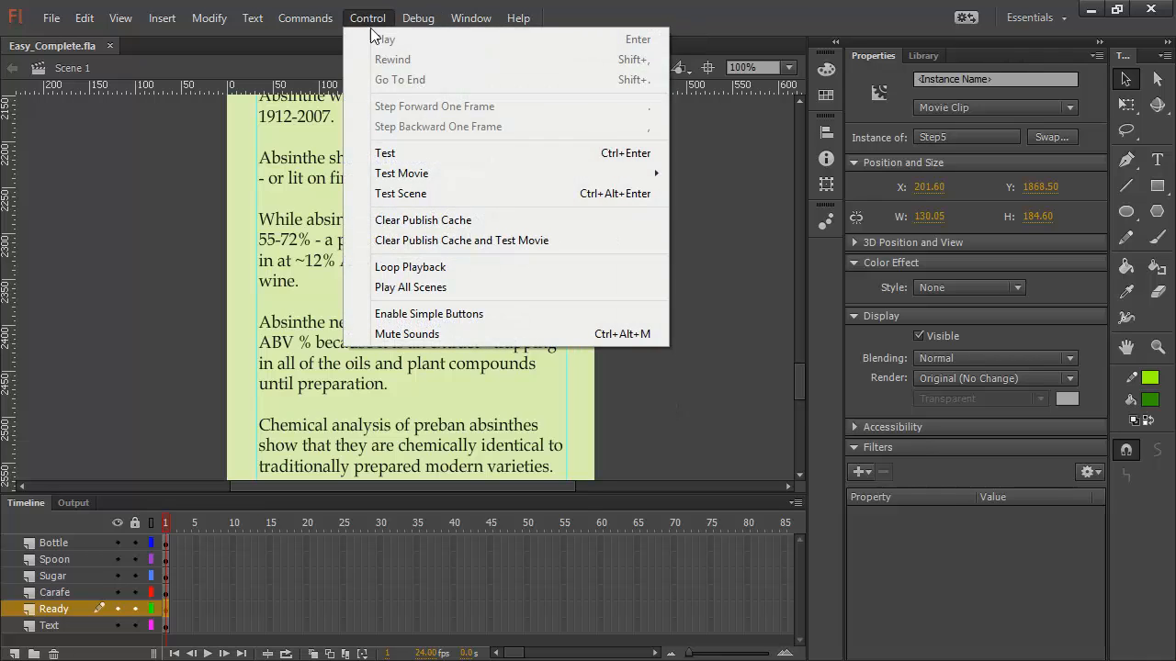
mouse_move(450, 176)
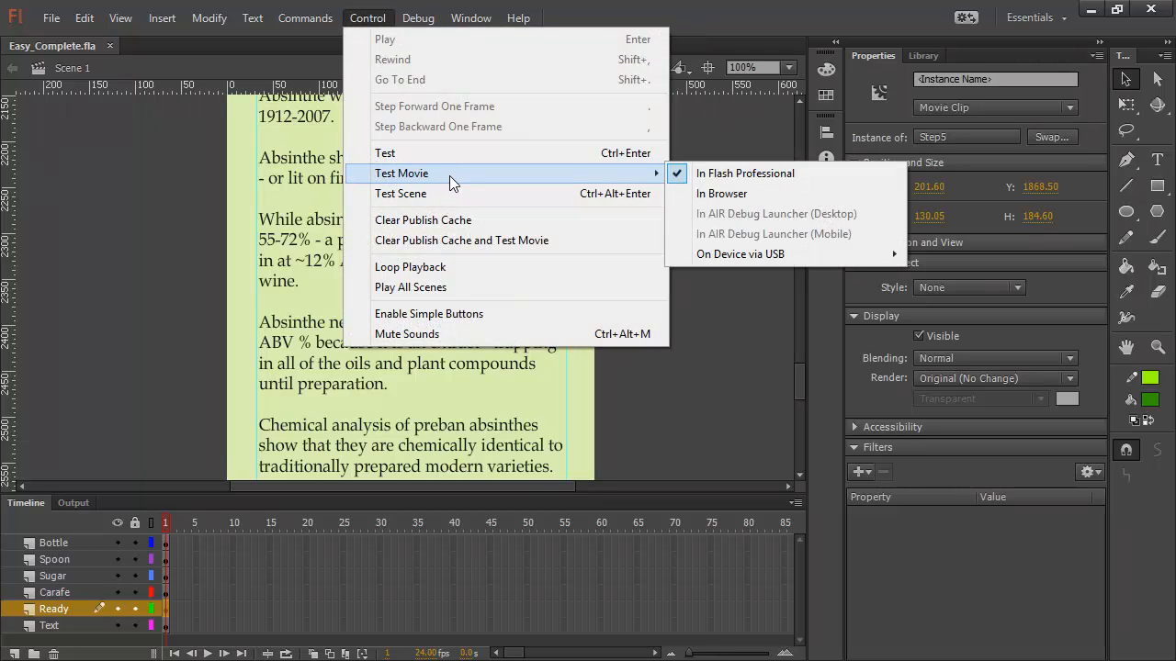
click(741, 173)
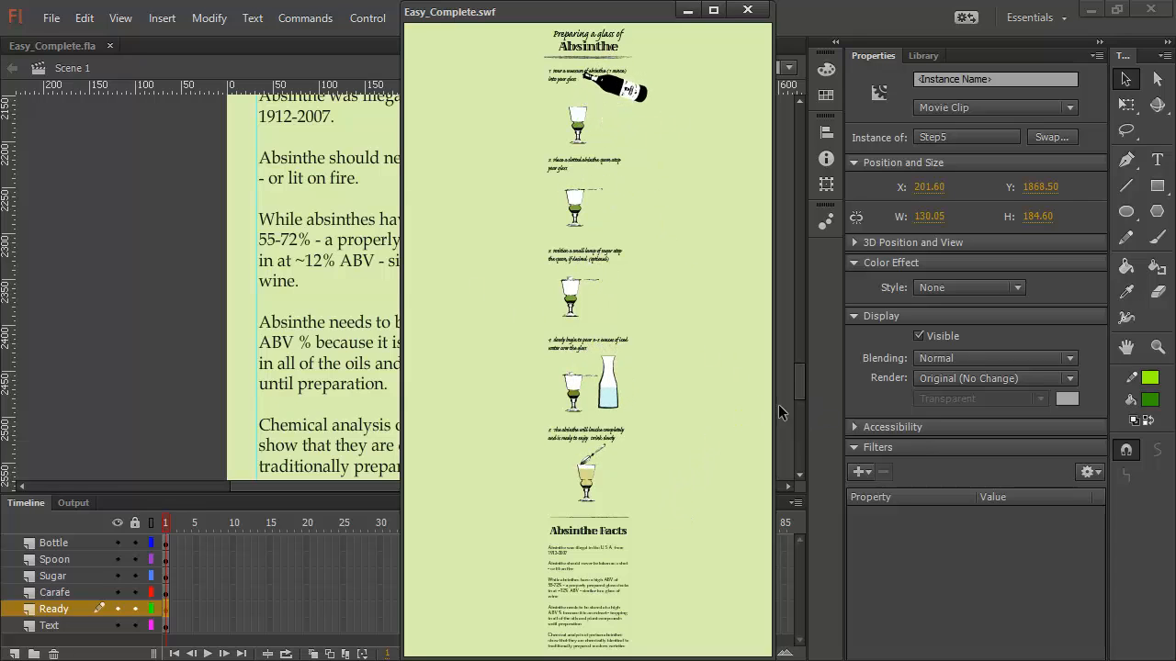
click(747, 11)
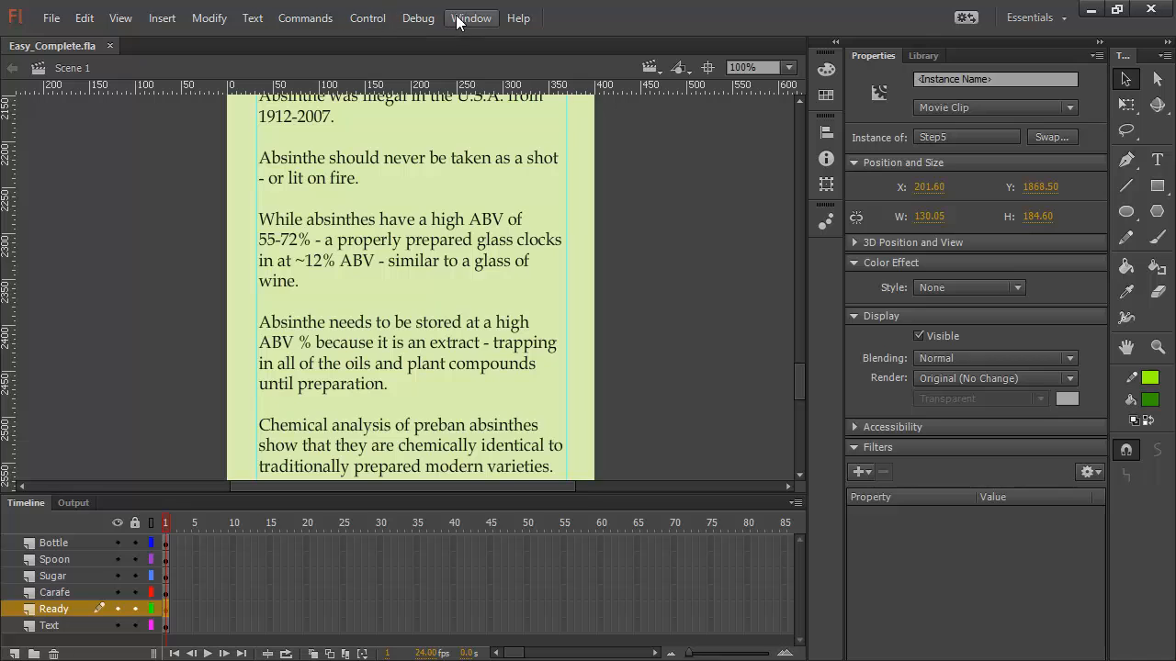
Test the movie in the browser and maximize the browser window
click(375, 24)
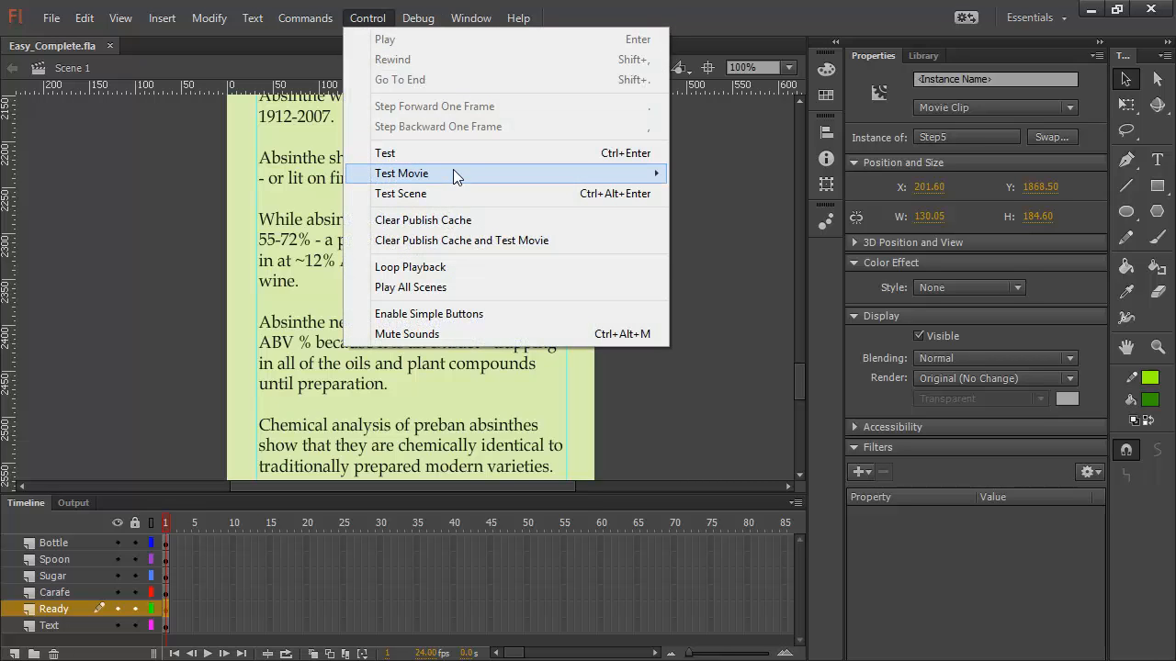
mouse_move(453, 172)
click(776, 195)
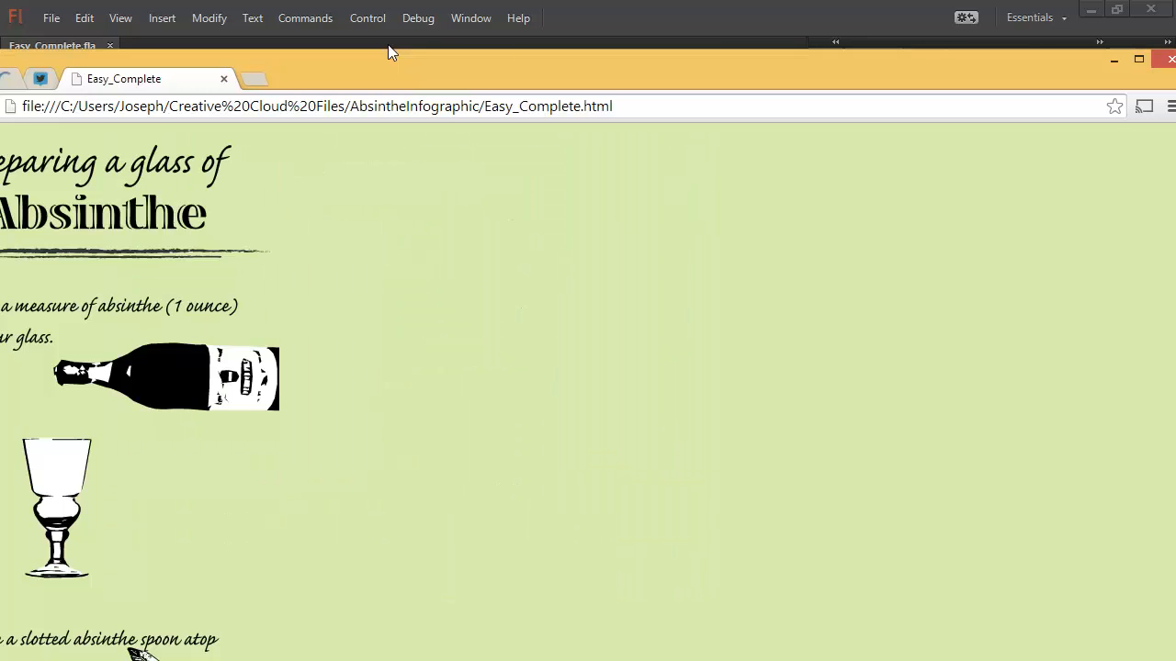
click(1140, 61)
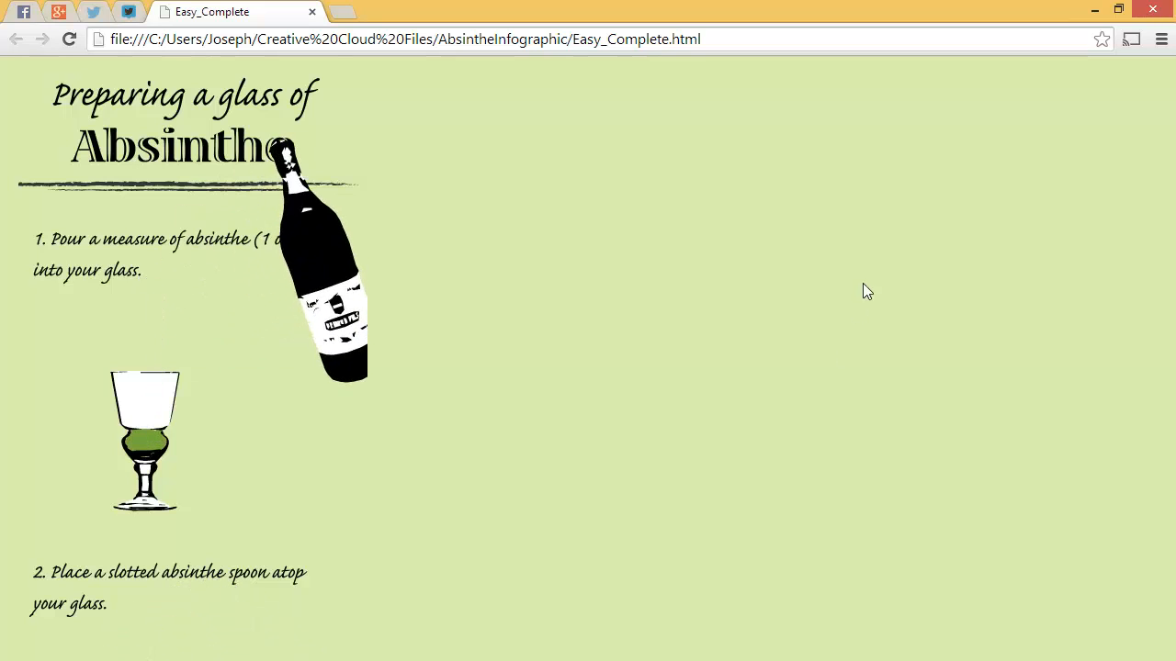
Examine the whole infographic in the browser from the title to Absinthe Facts, checking the step animations, and switch back to Flash Professional
scroll(754, 344, down, 7)
scroll(736, 343, up, 5)
scroll(736, 343, down, 12)
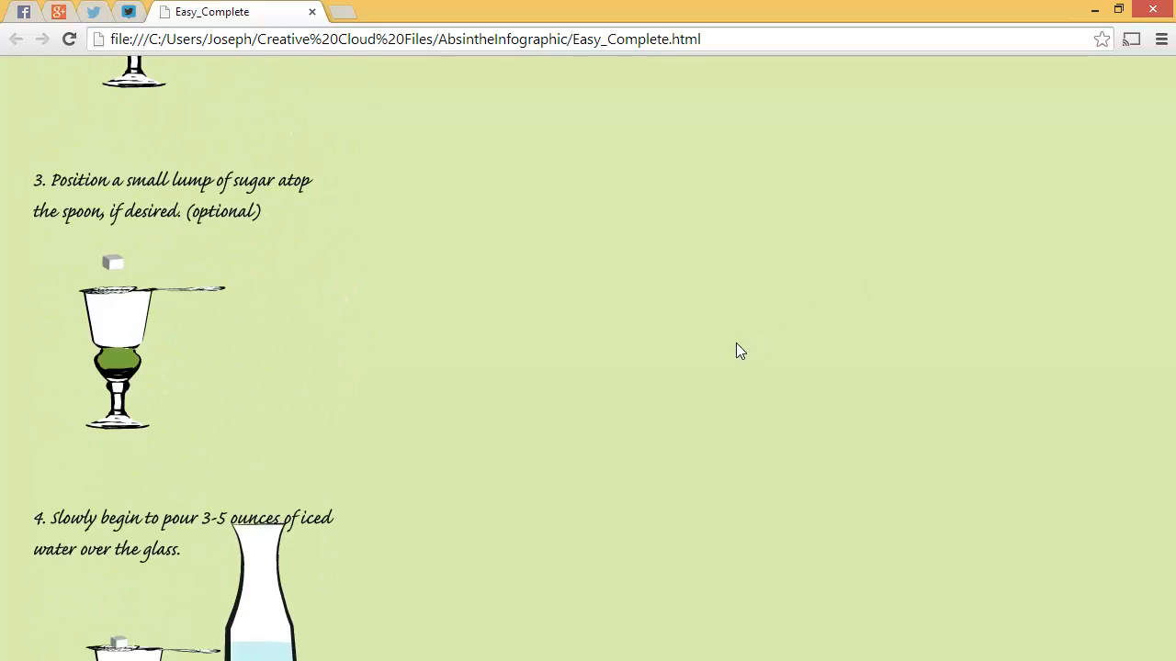
scroll(729, 341, down, 5)
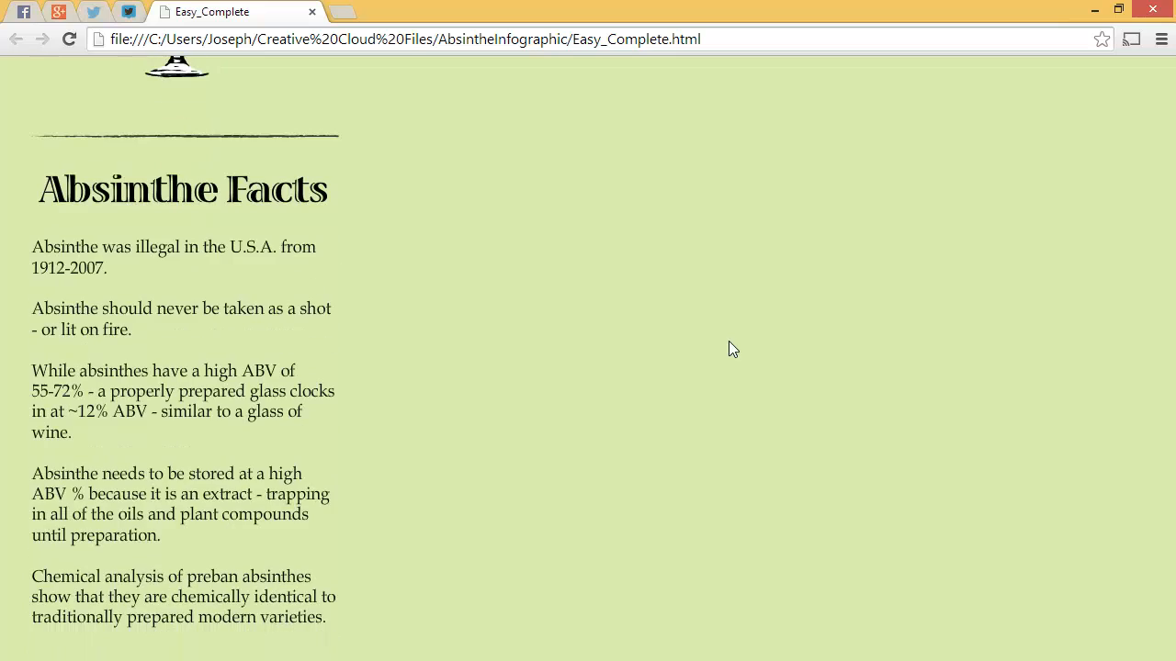
scroll(728, 340, up, 6)
scroll(728, 349, up, 4)
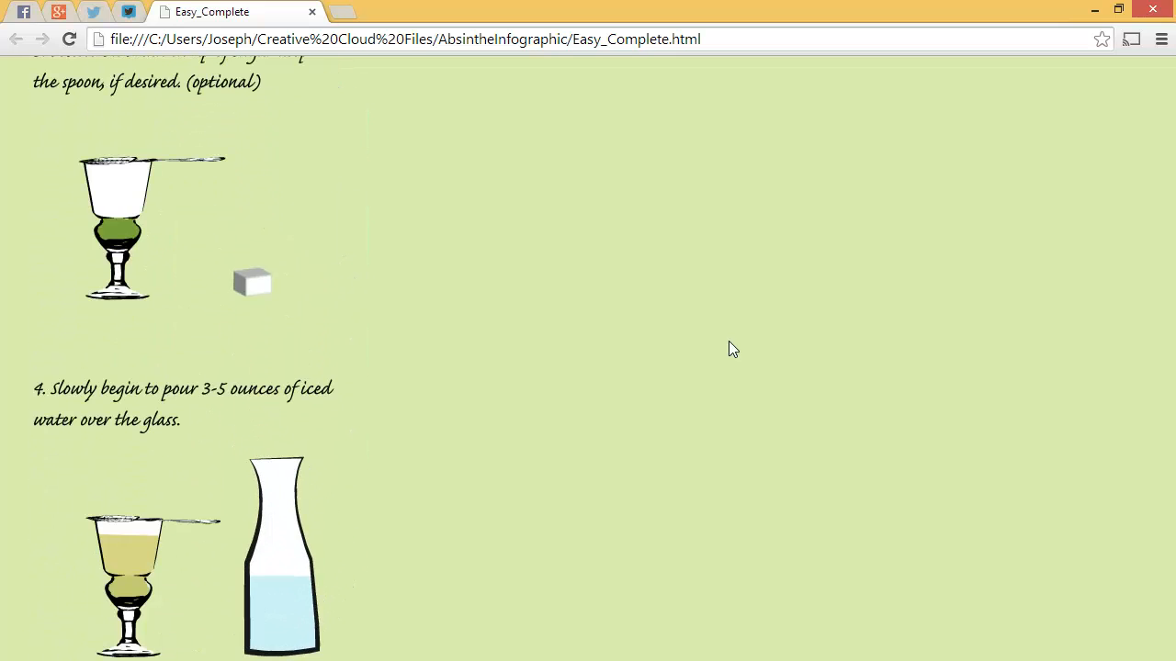
scroll(727, 341, up, 9)
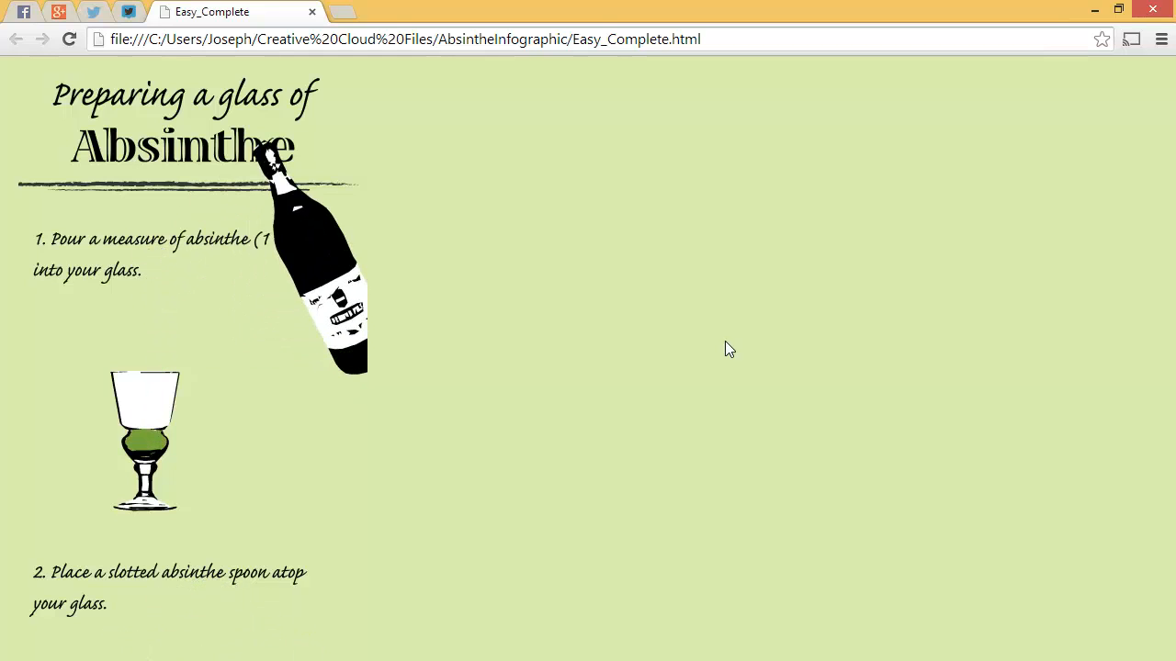
scroll(725, 342, down, 10)
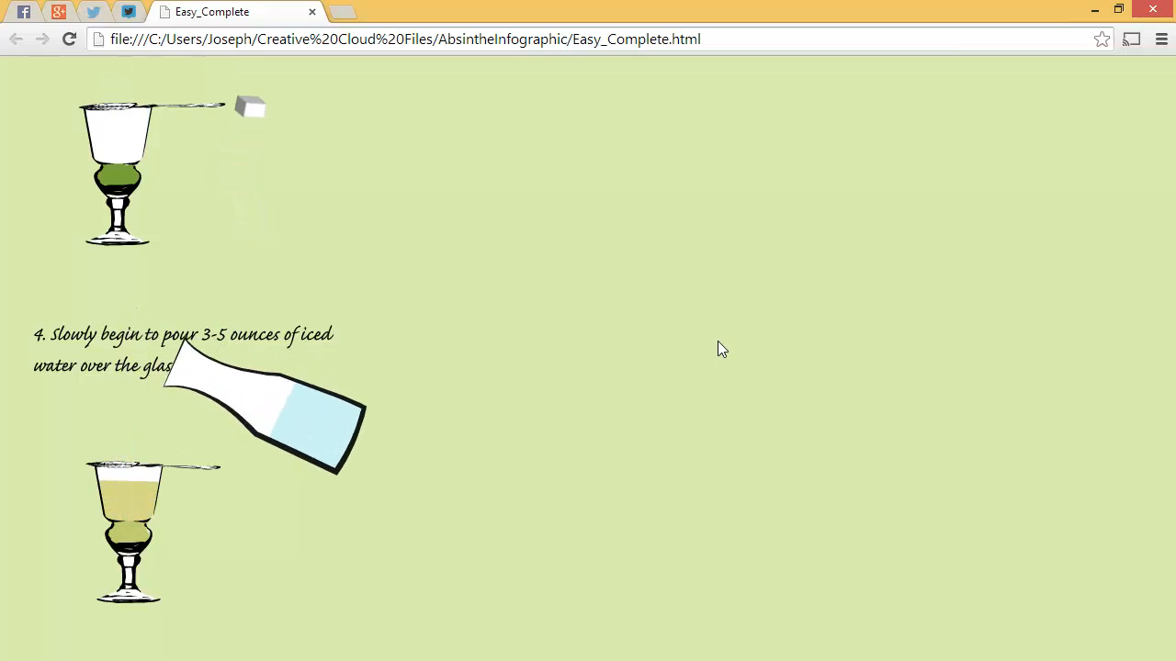
scroll(725, 338, up, 10)
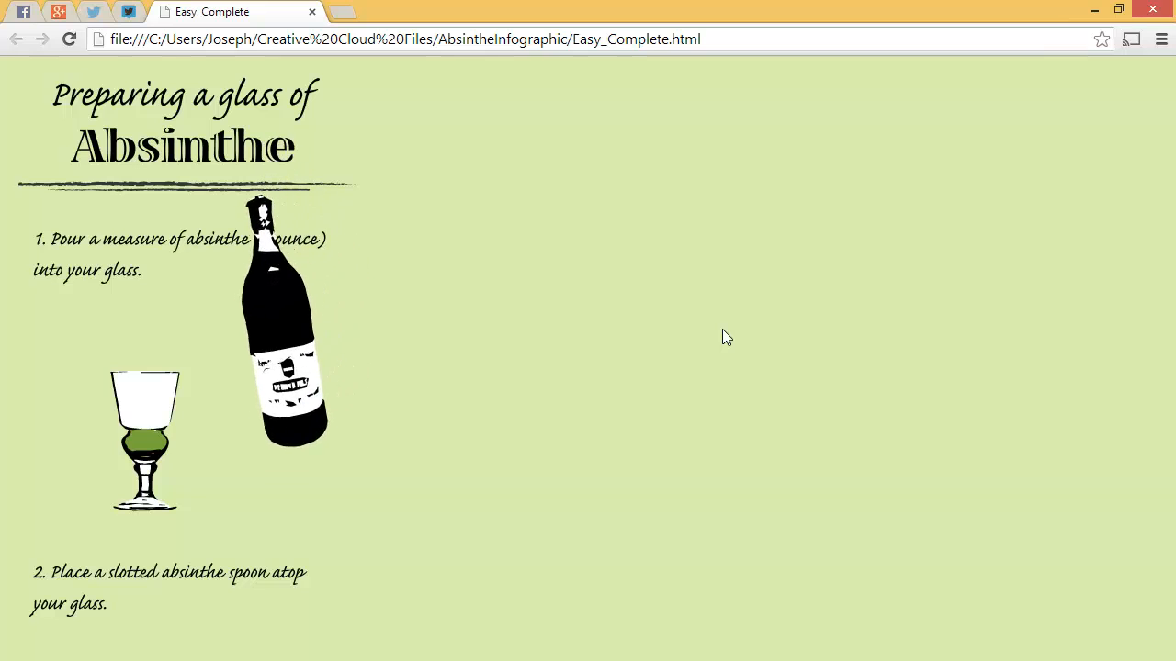
scroll(709, 342, down, 9)
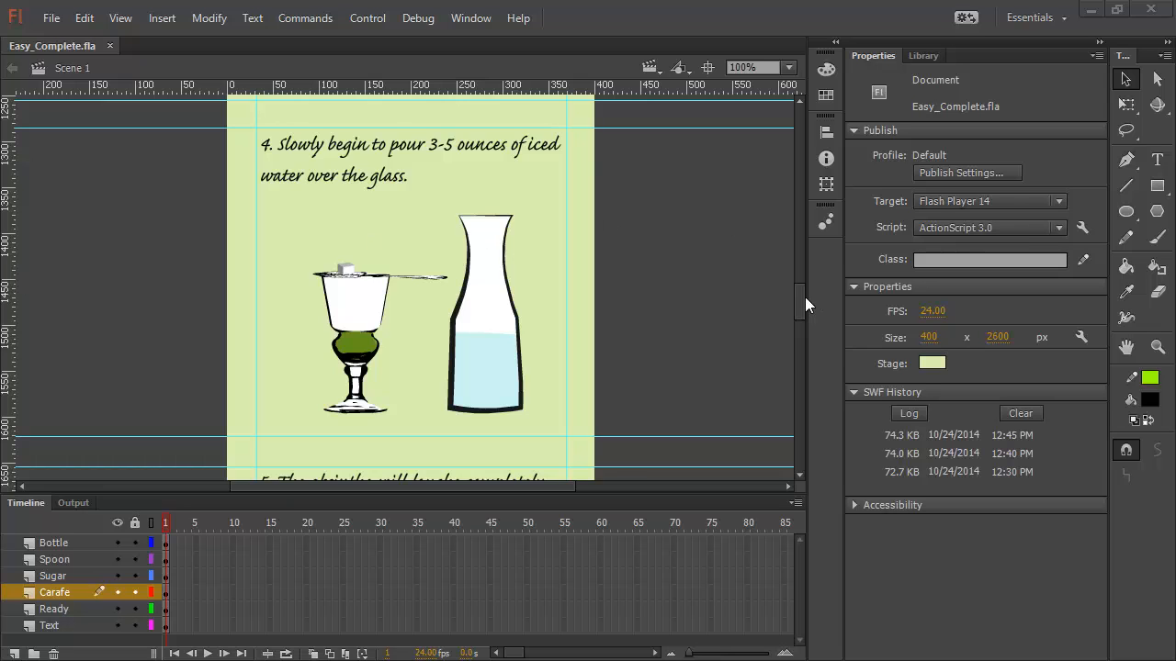
mouse_move(805, 296)
mouse_down()
mouse_move(808, 272)
mouse_move(807, 292)
mouse_up()
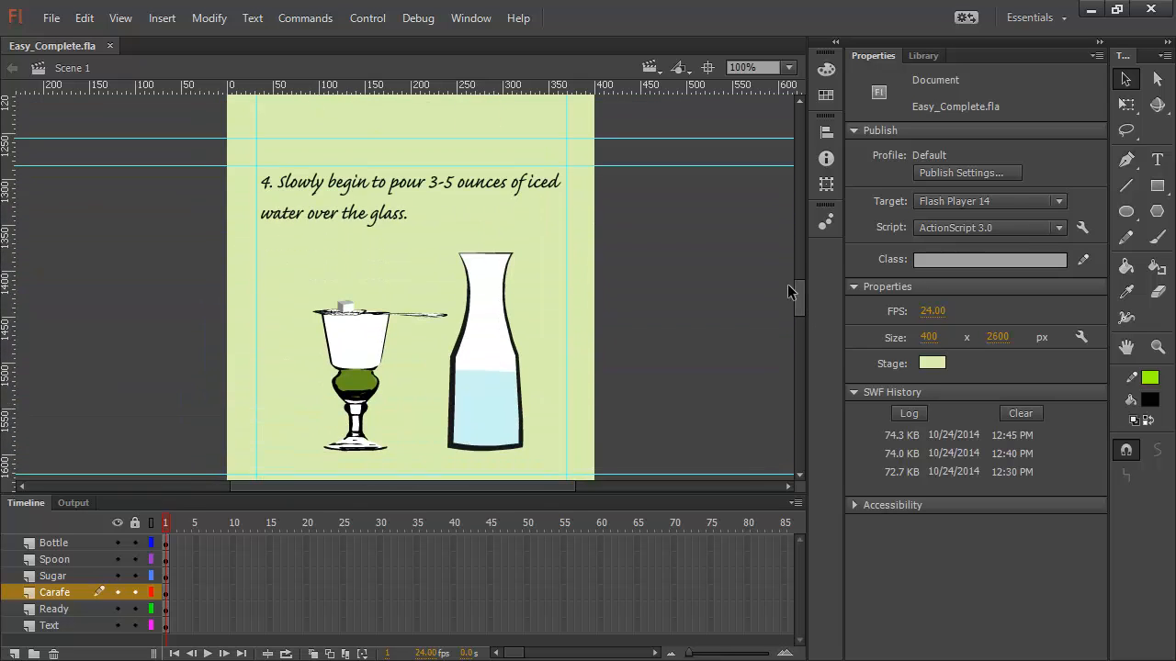
Export the stage as a JPEG image named Easy_Complete.jpg, saving it to the Desktop
click(51, 18)
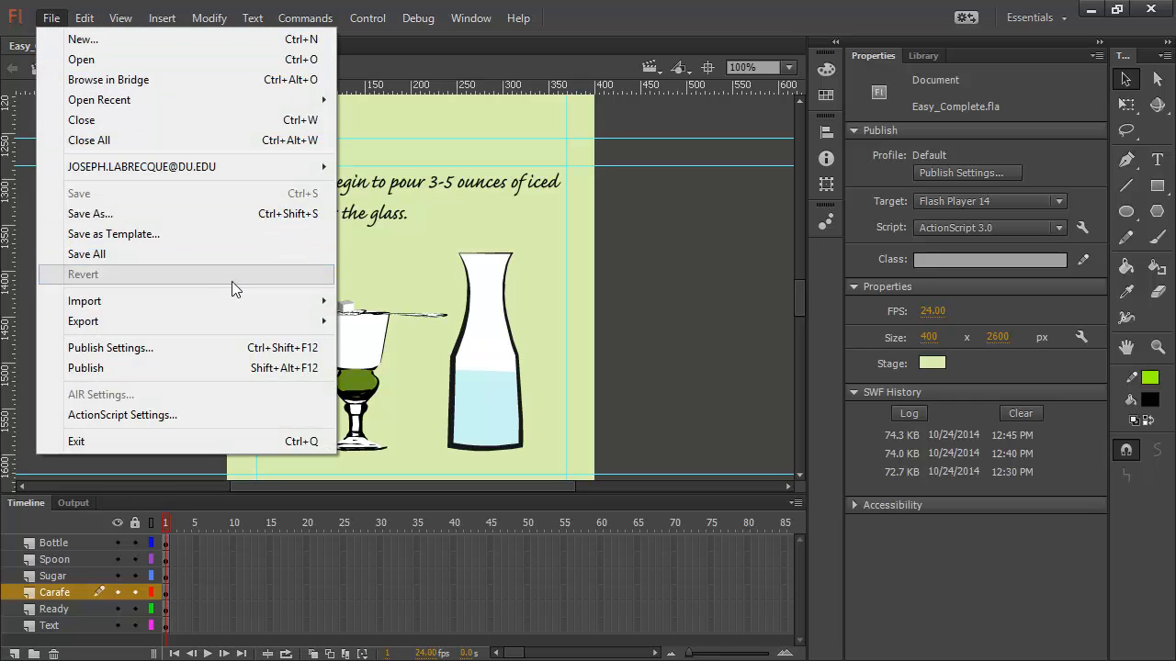
mouse_move(202, 305)
mouse_move(262, 321)
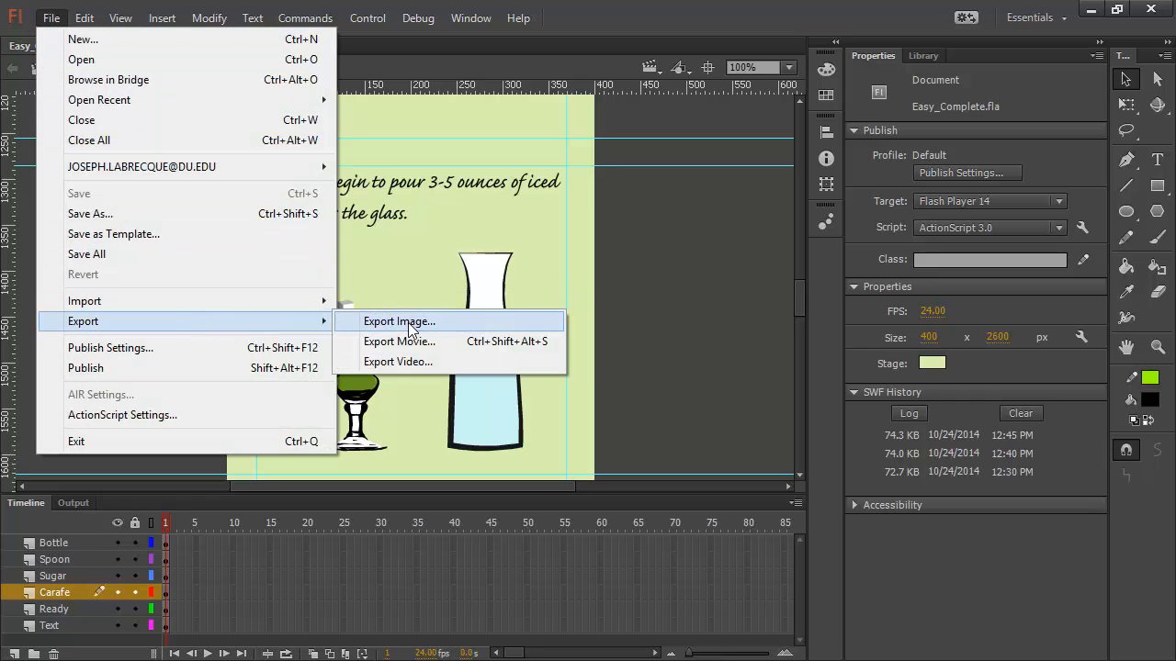
click(447, 323)
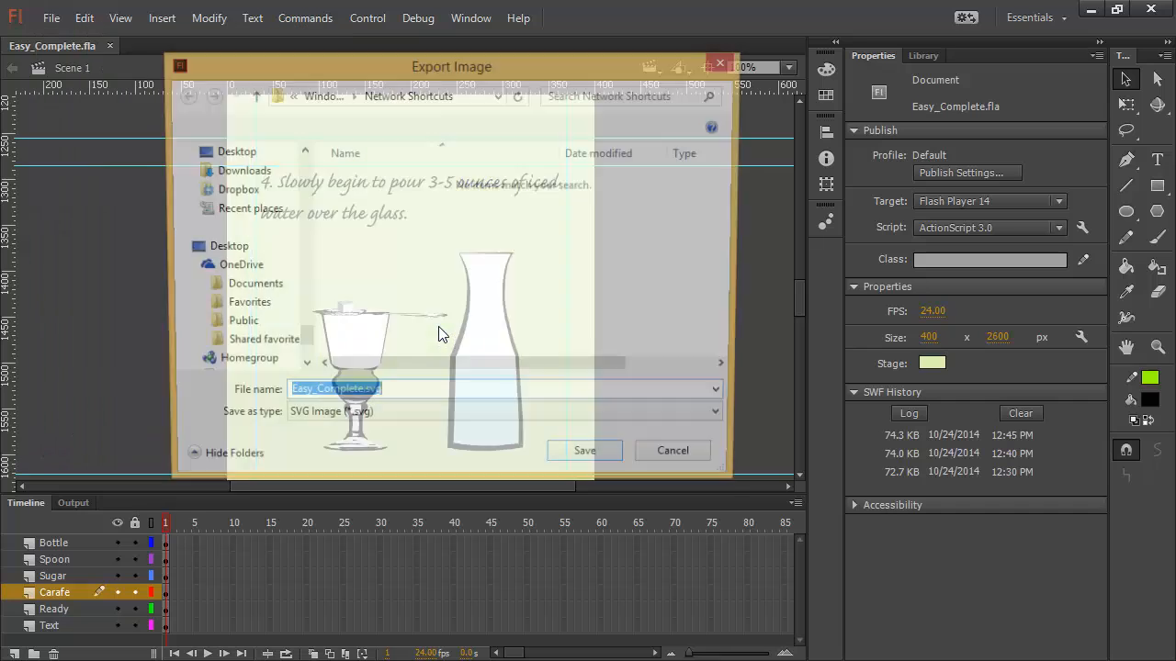
click(372, 419)
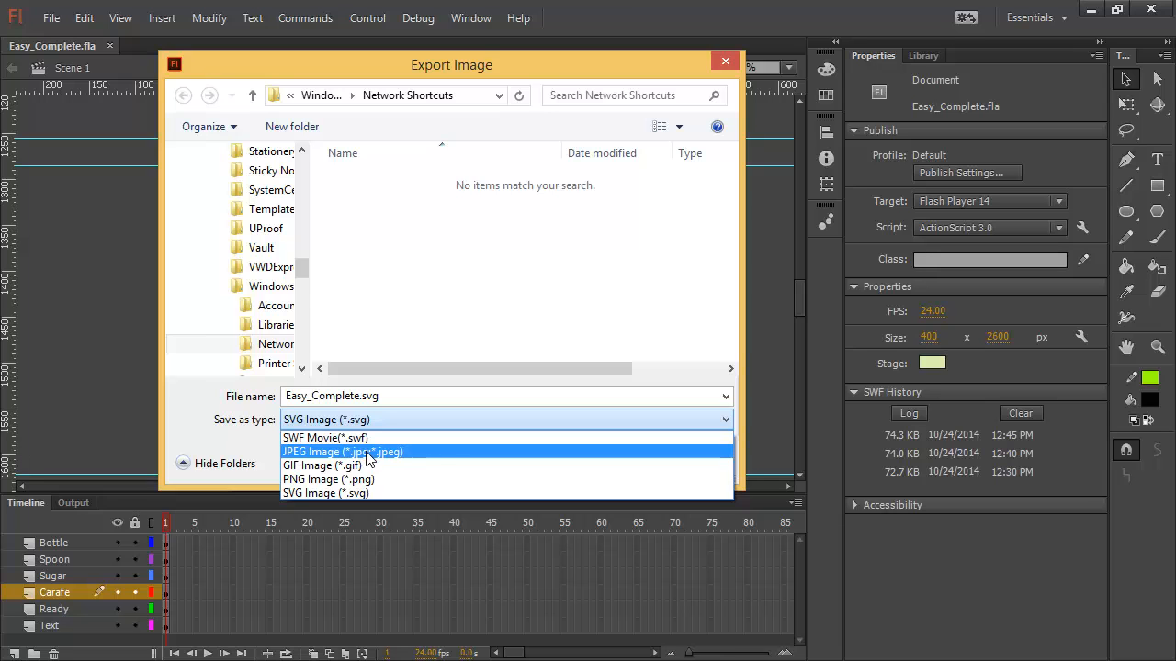
click(371, 452)
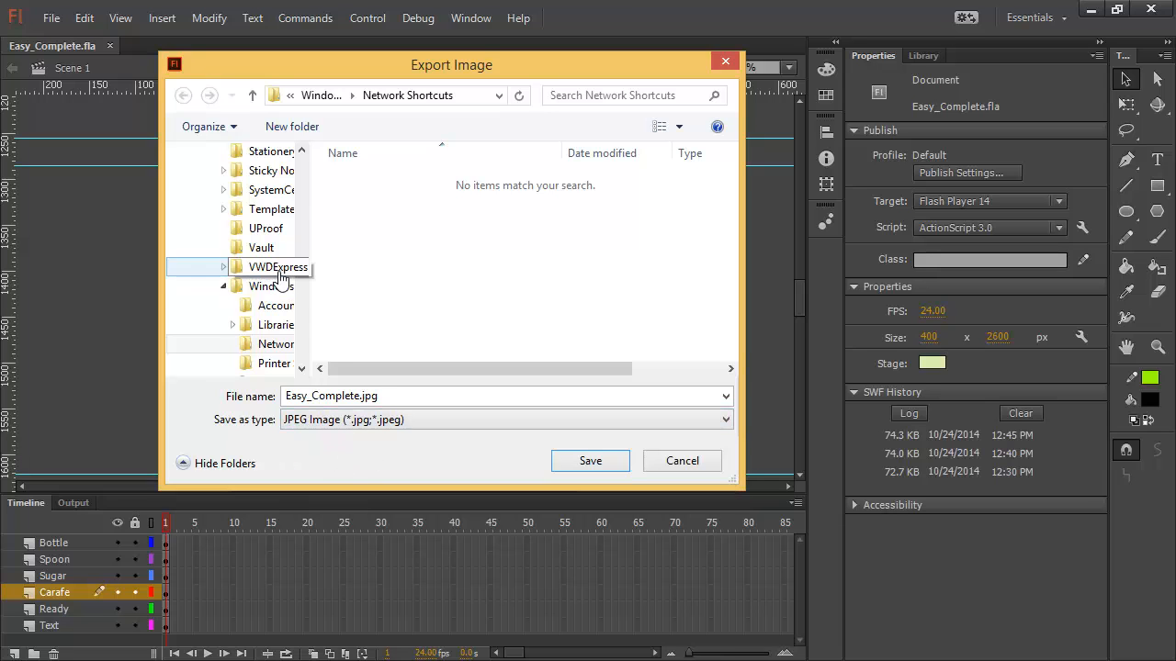
drag(304, 274, 303, 160)
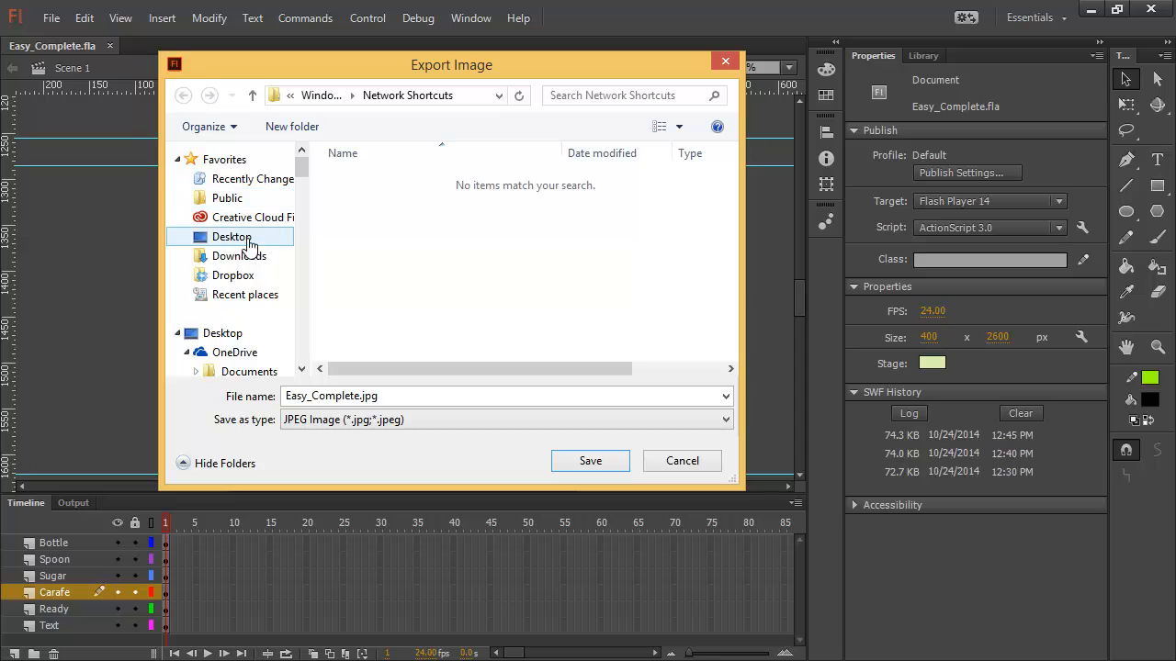
click(234, 239)
click(577, 468)
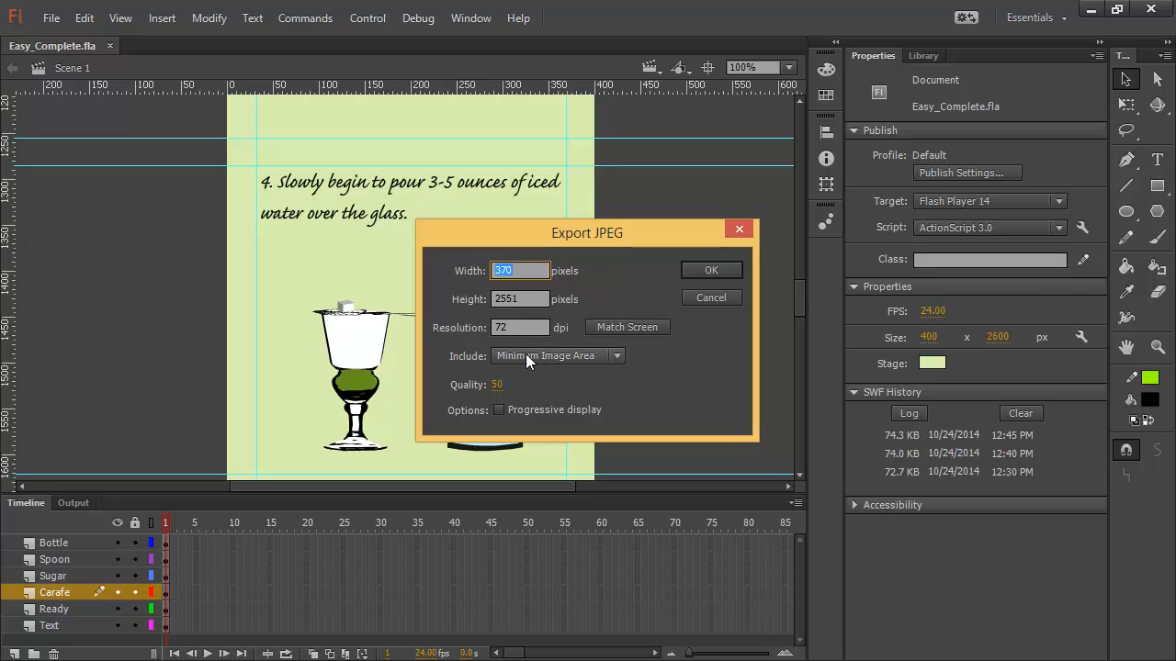
Set the JPEG export to include the Full Document Size at quality 100 and complete the export
click(618, 355)
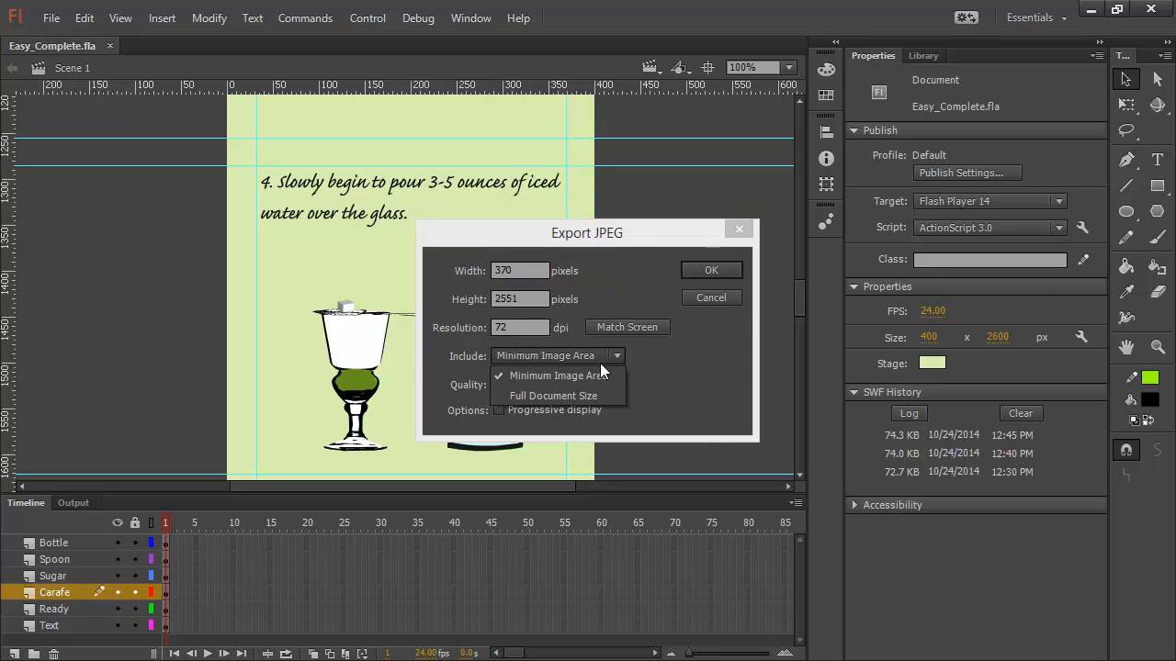
click(556, 396)
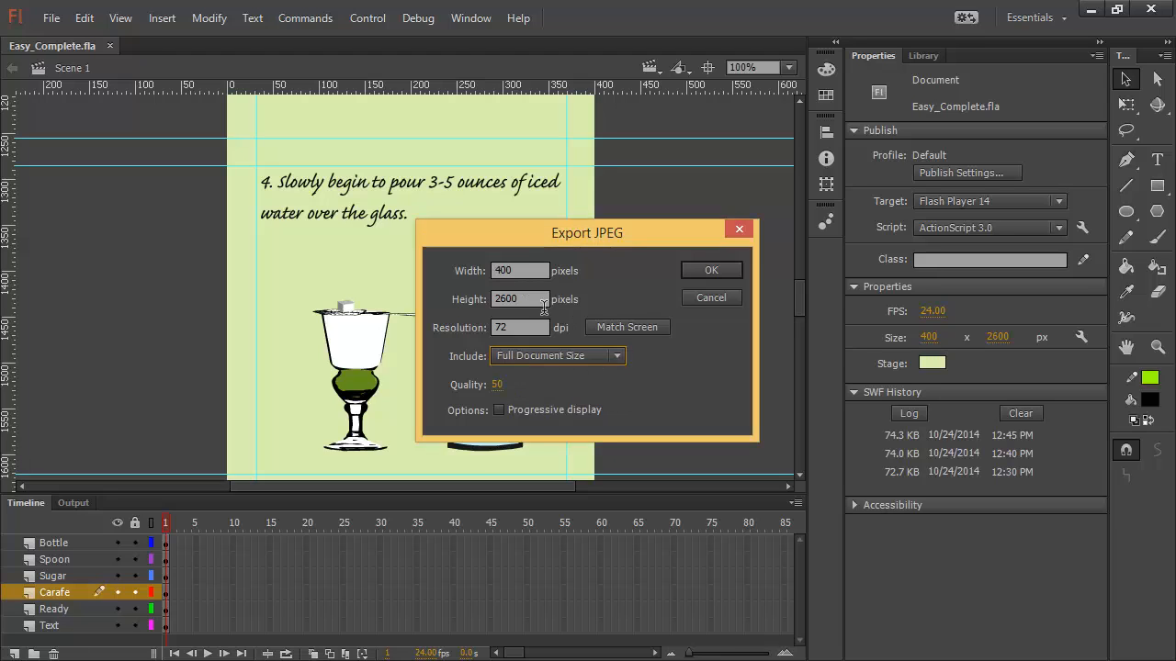
click(500, 386)
text(100)
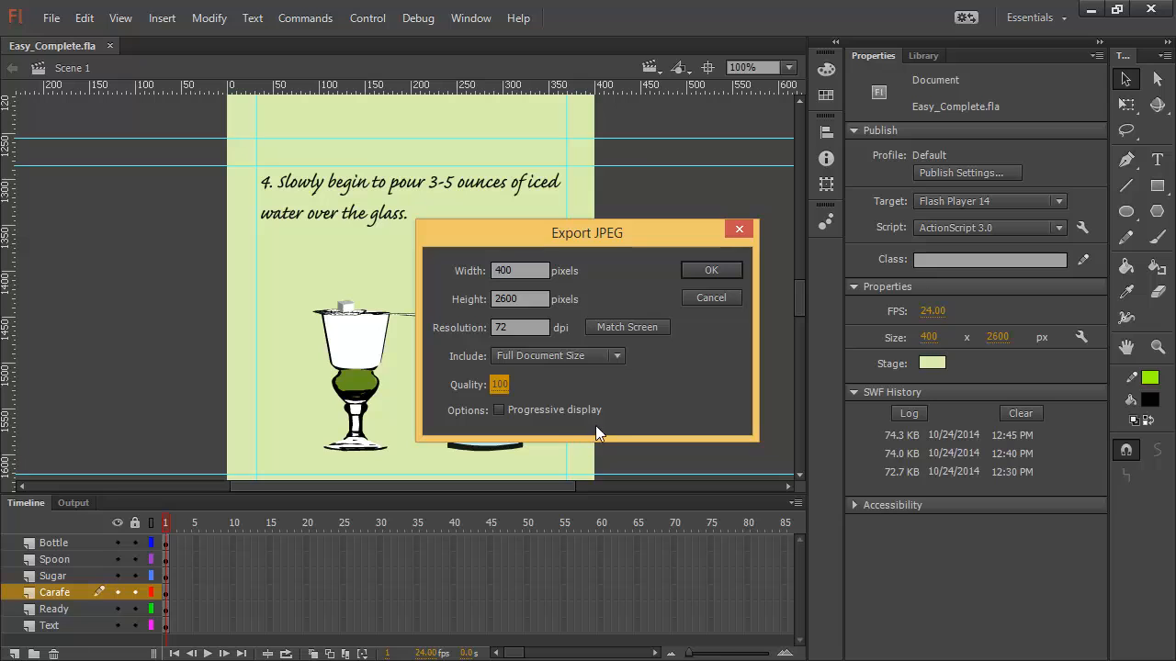
click(711, 270)
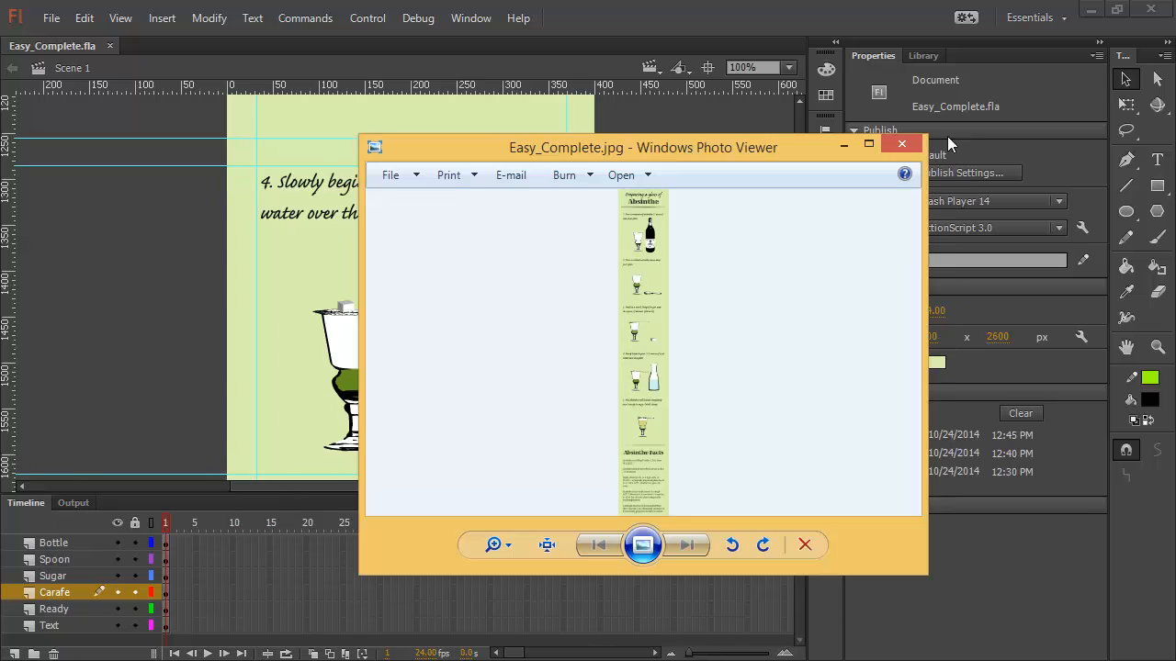
Maximize Easy_Complete.jpg in Windows Photo Viewer and examine the exported infographic at actual size
click(870, 145)
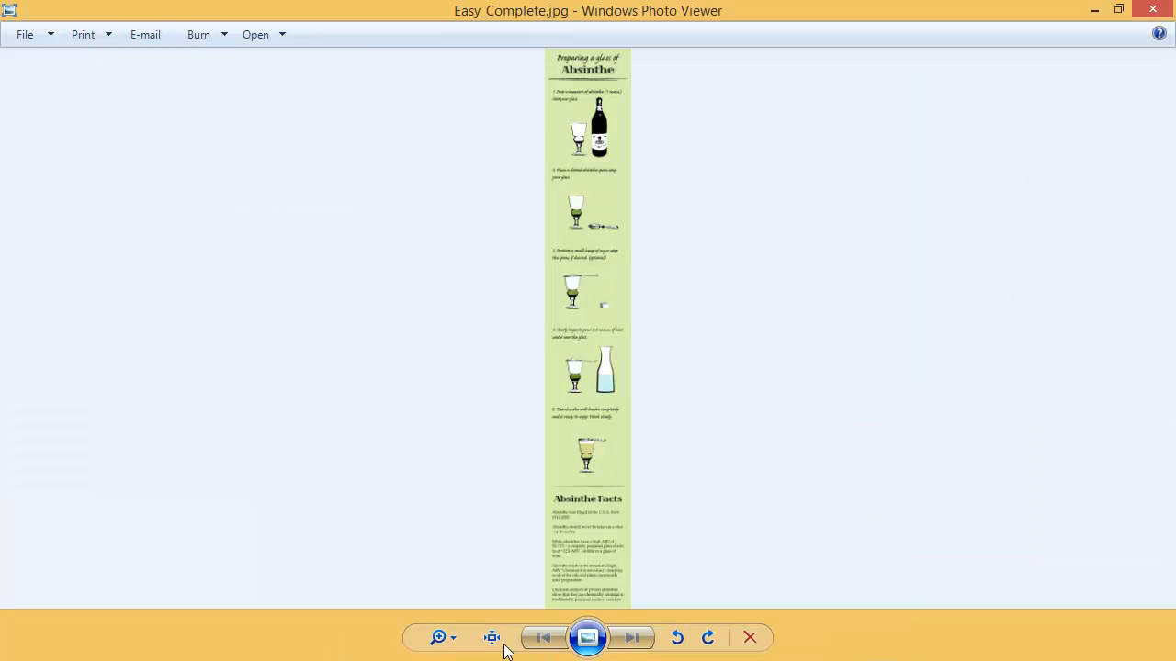
click(495, 639)
drag(783, 476, 726, 98)
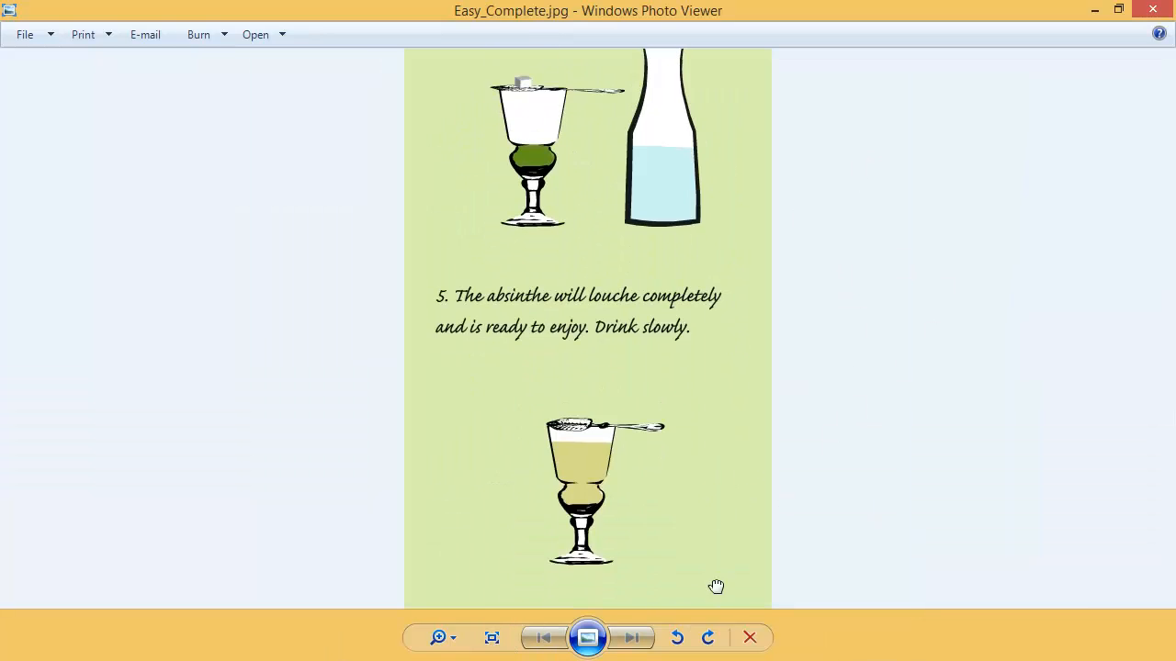
drag(713, 588, 687, 169)
drag(675, 549, 680, 234)
drag(682, 83, 680, 588)
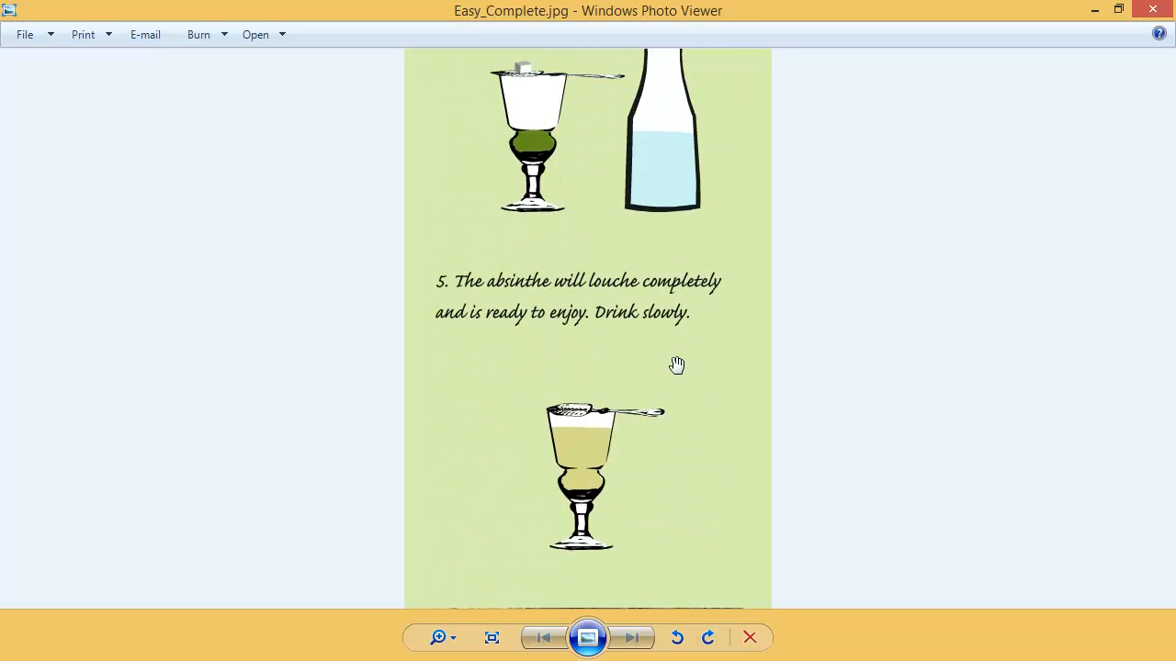